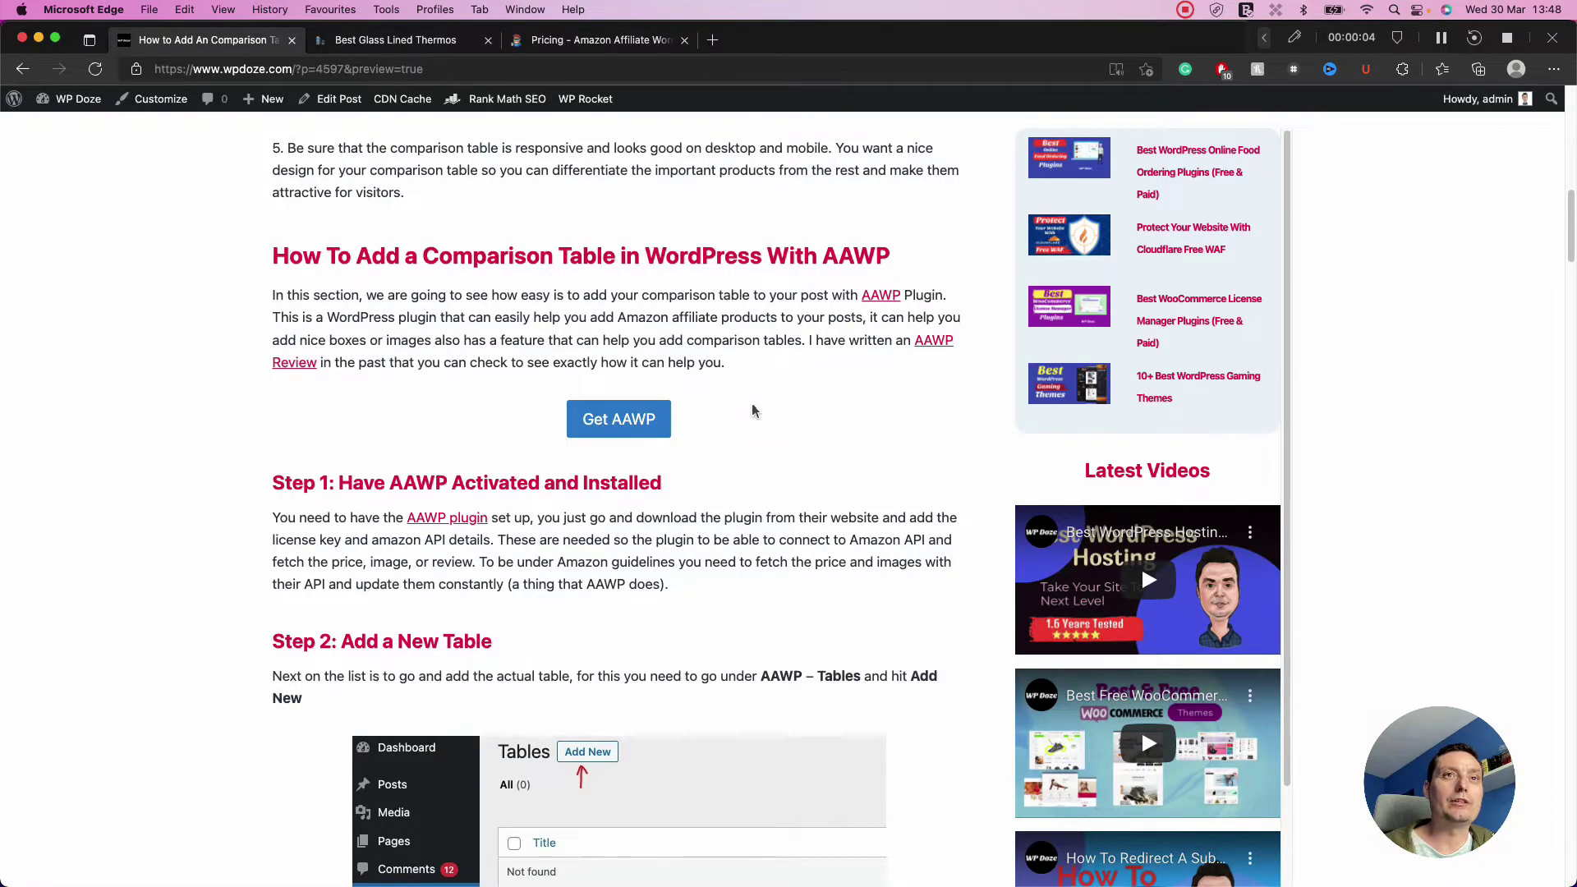
Step: Review the introduction and table-creation tips in the WP Doze article about comparison tables for Amazon affiliate reviews
{"action": "scroll", "coordinate": [754, 419], "scroll_direction": "up", "scroll_amount": 7}
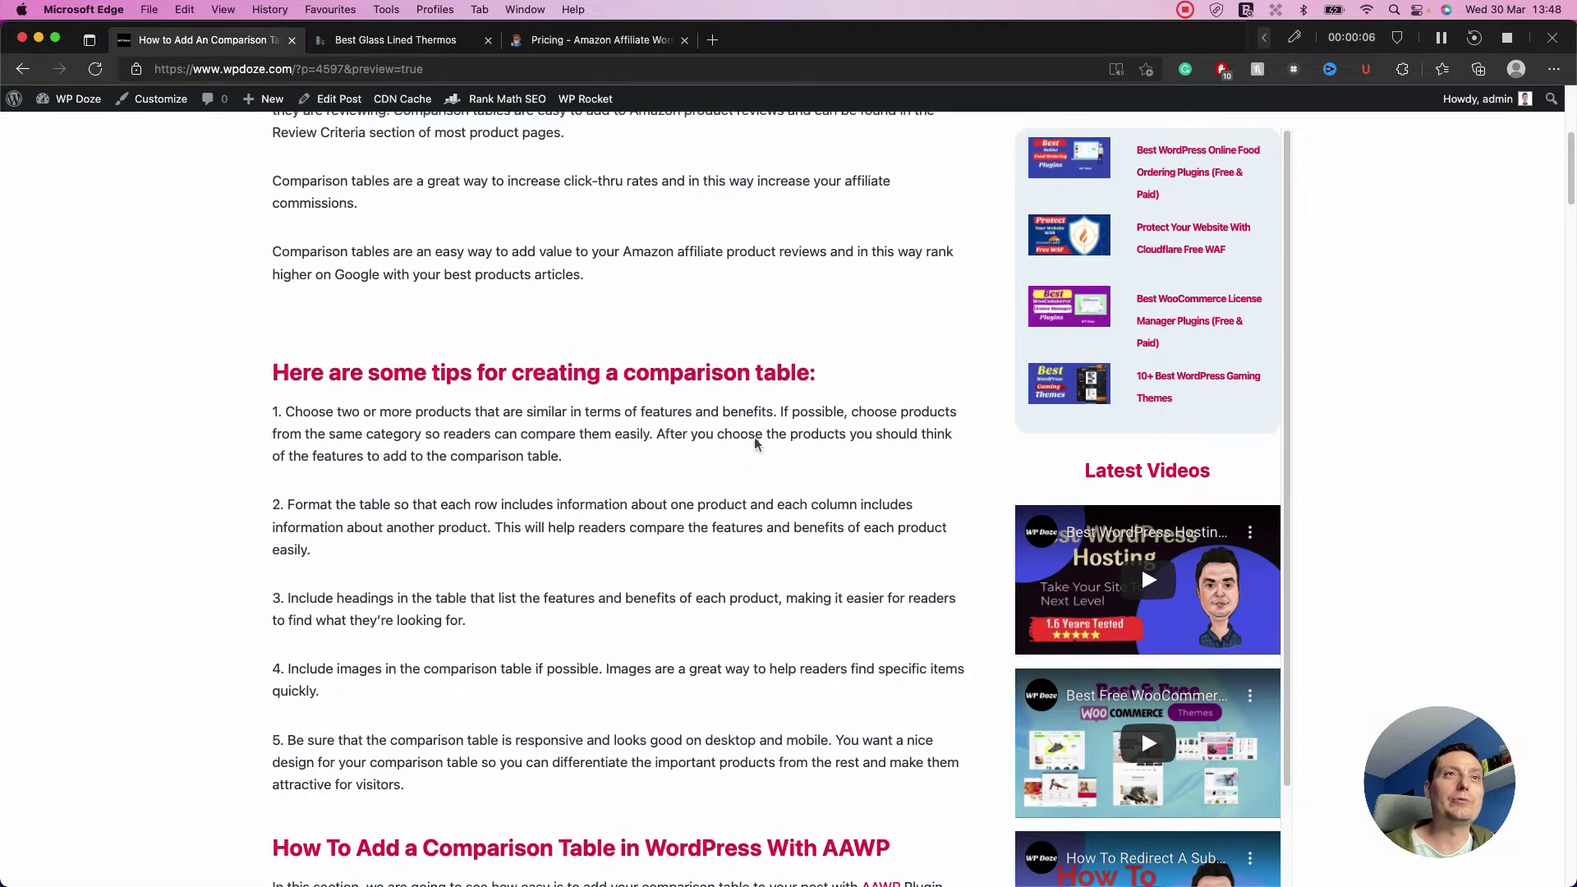
{"action": "scroll", "coordinate": [756, 444], "scroll_direction": "up", "scroll_amount": 2}
{"action": "scroll", "coordinate": [755, 443], "scroll_direction": "up", "scroll_amount": 4}
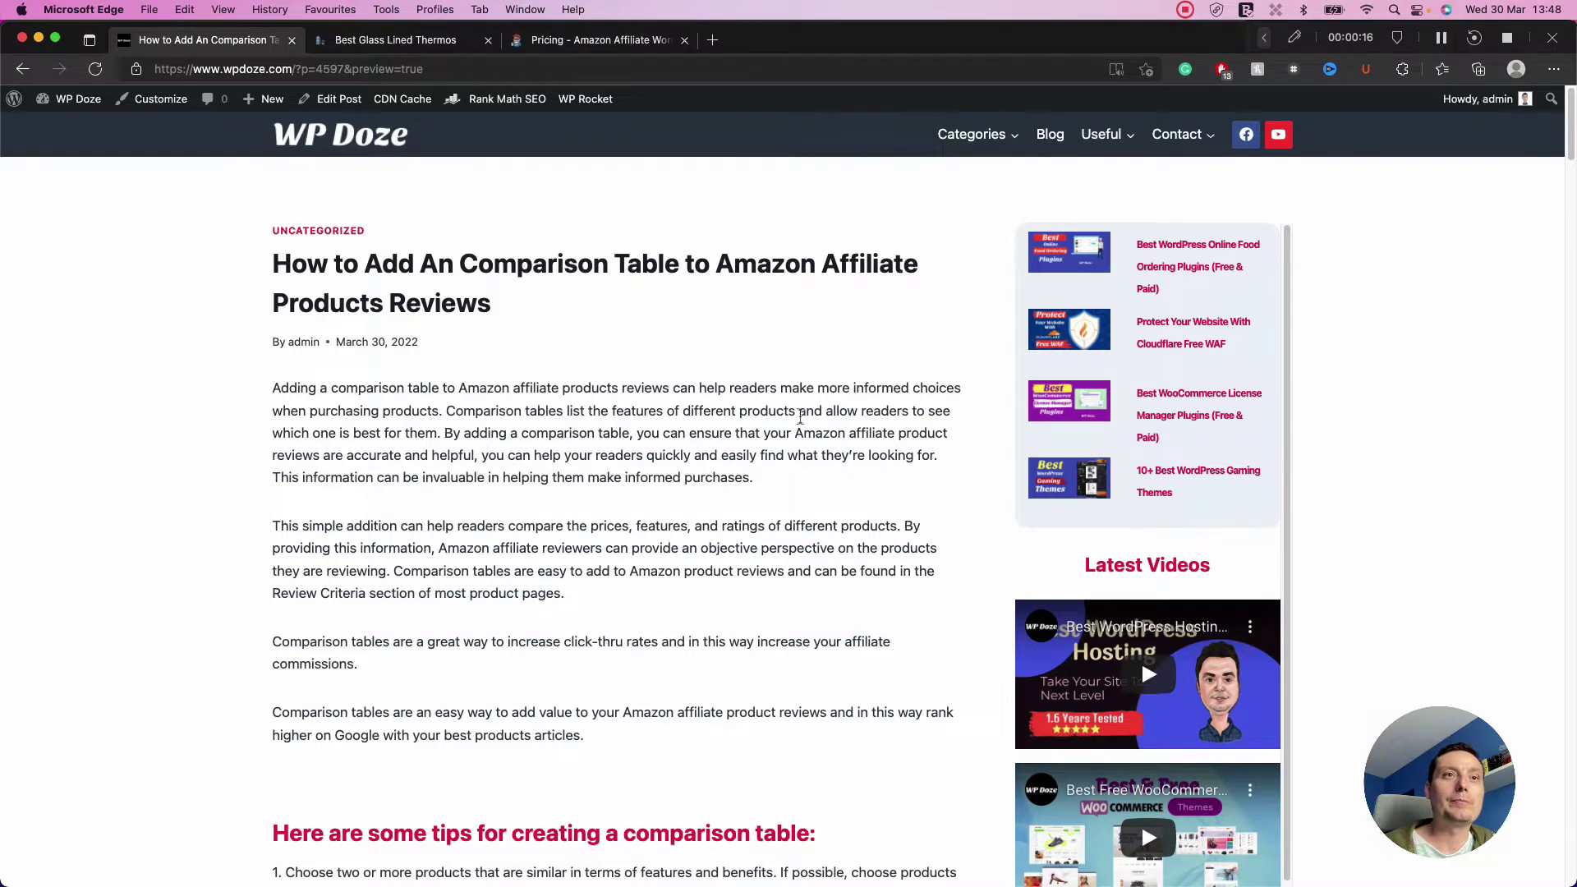
{"action": "scroll", "coordinate": [801, 419], "scroll_direction": "down", "scroll_amount": 1}
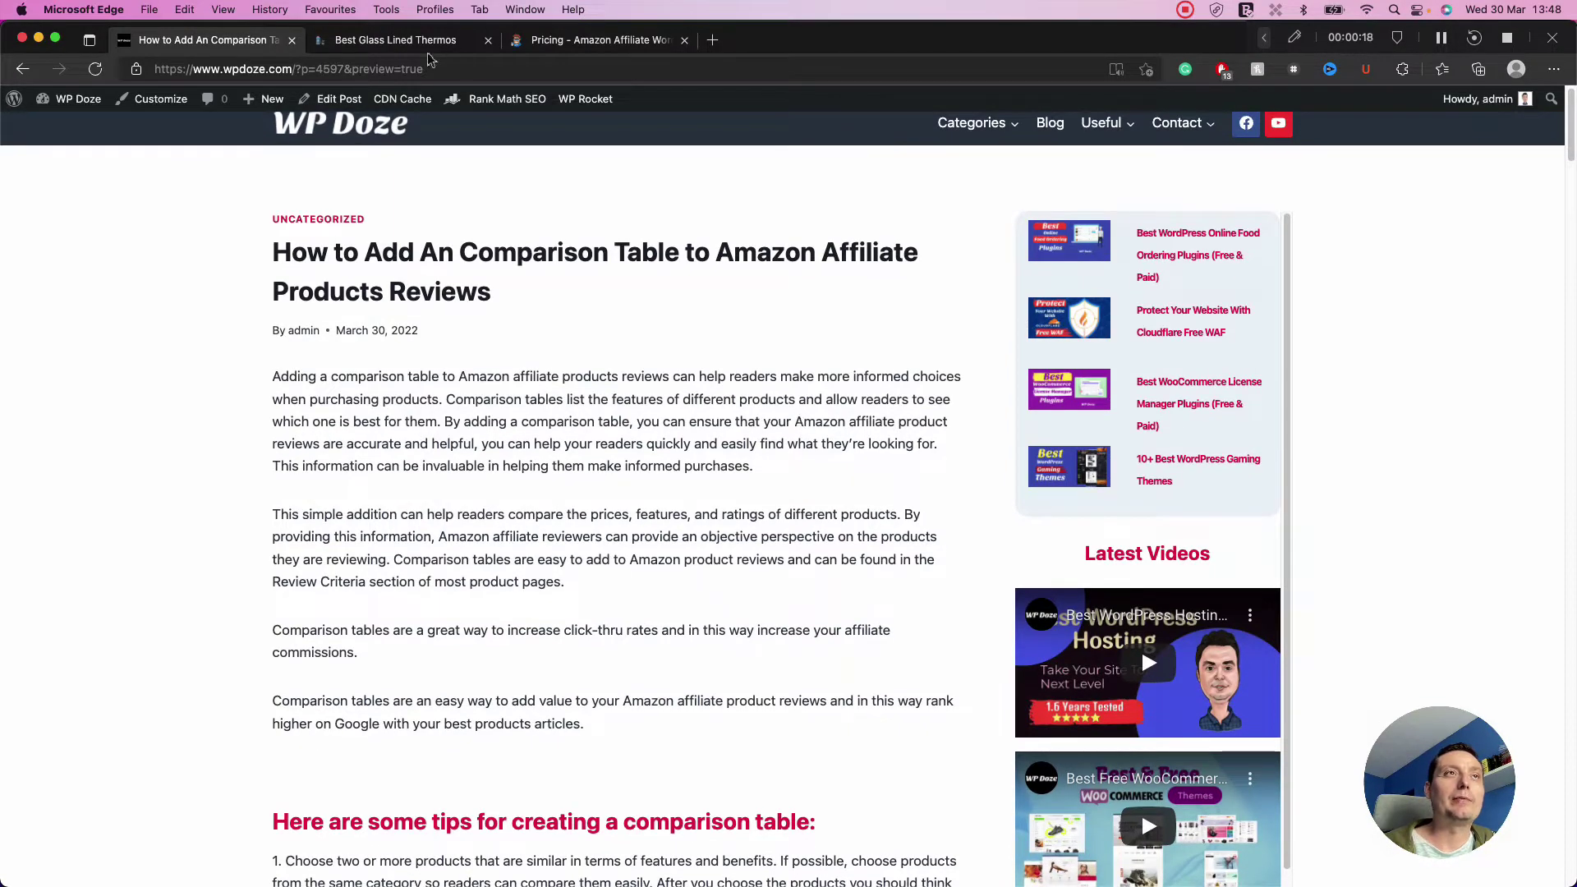
{"action": "scroll", "coordinate": [889, 345], "scroll_direction": "down", "scroll_amount": 1}
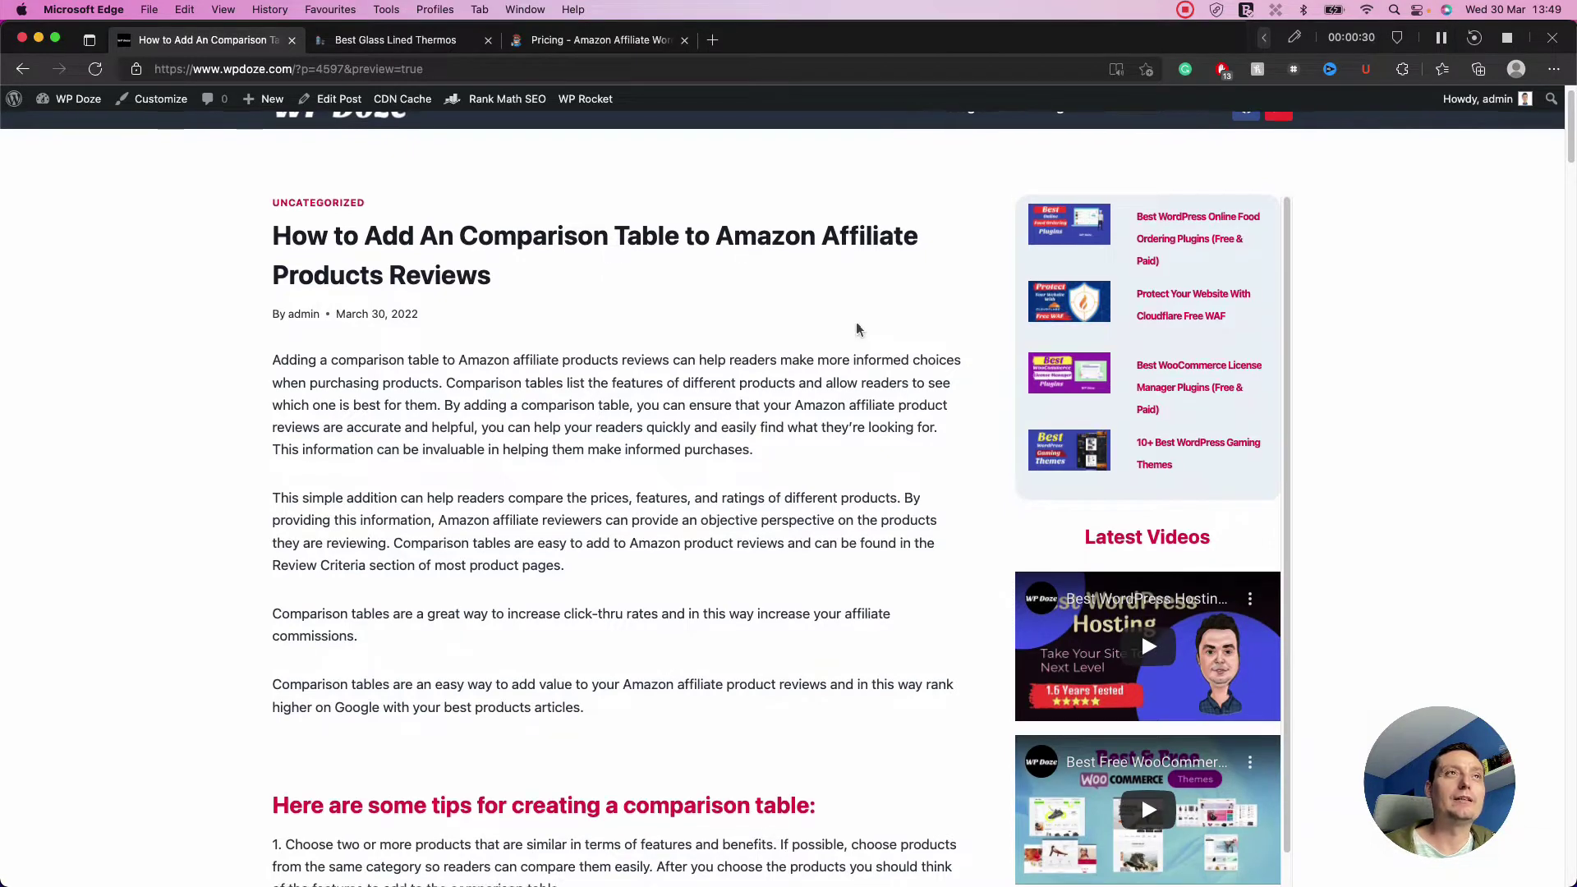
{"action": "scroll", "coordinate": [857, 329], "scroll_direction": "down", "scroll_amount": 1}
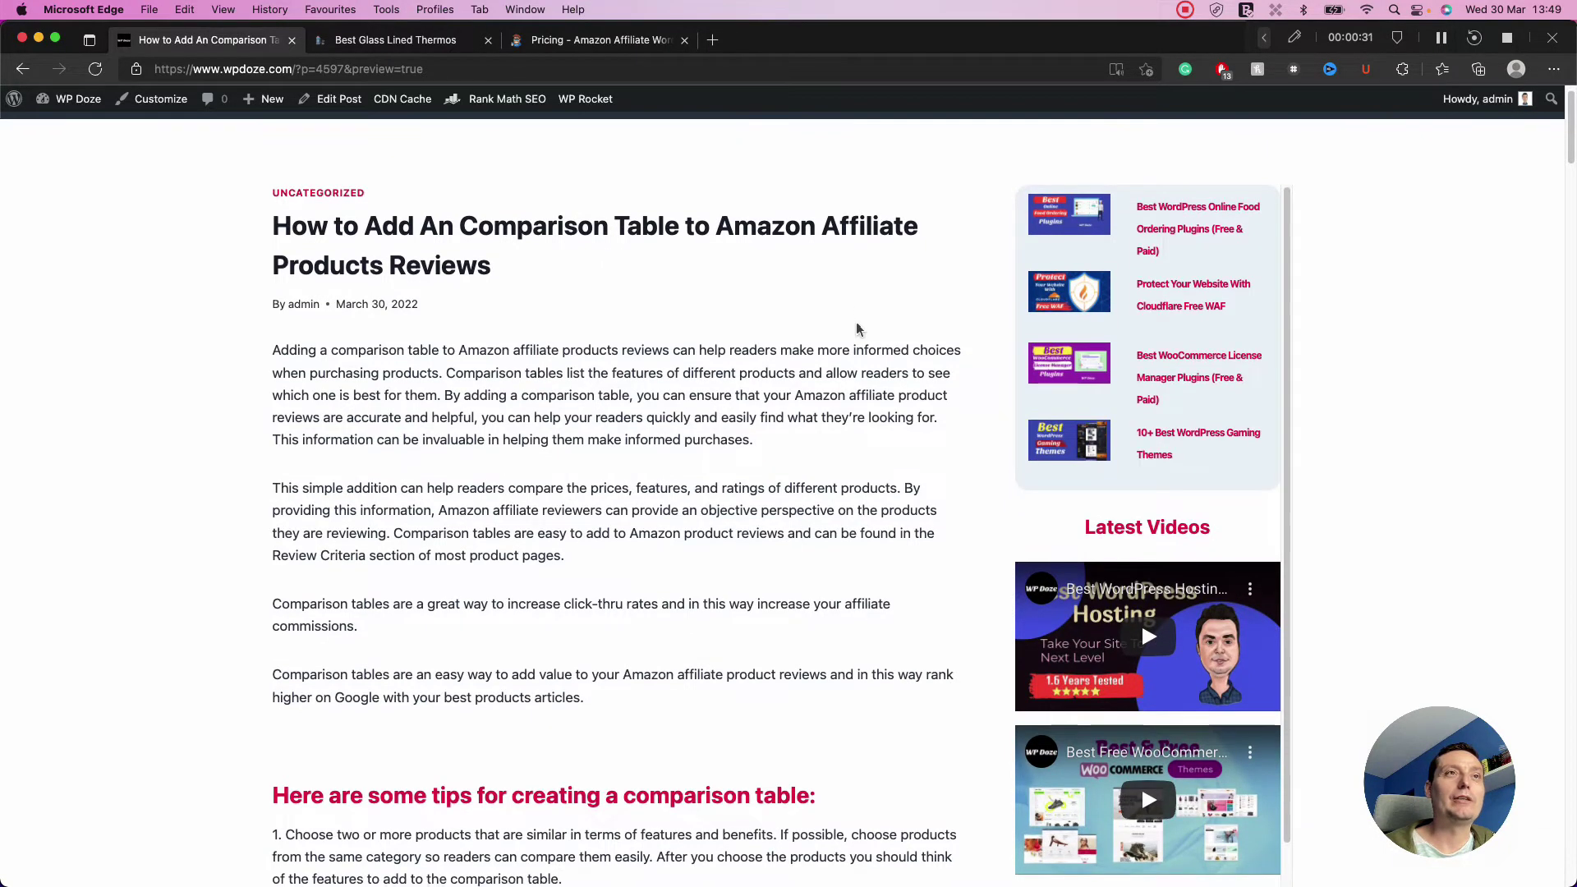
Step: Examine the product comparison table in the Best Glass Lined Thermoses article on the Thermos Facts site
{"action": "left_click", "coordinate": [427, 41]}
{"action": "scroll", "coordinate": [899, 402], "scroll_direction": "down", "scroll_amount": 3}
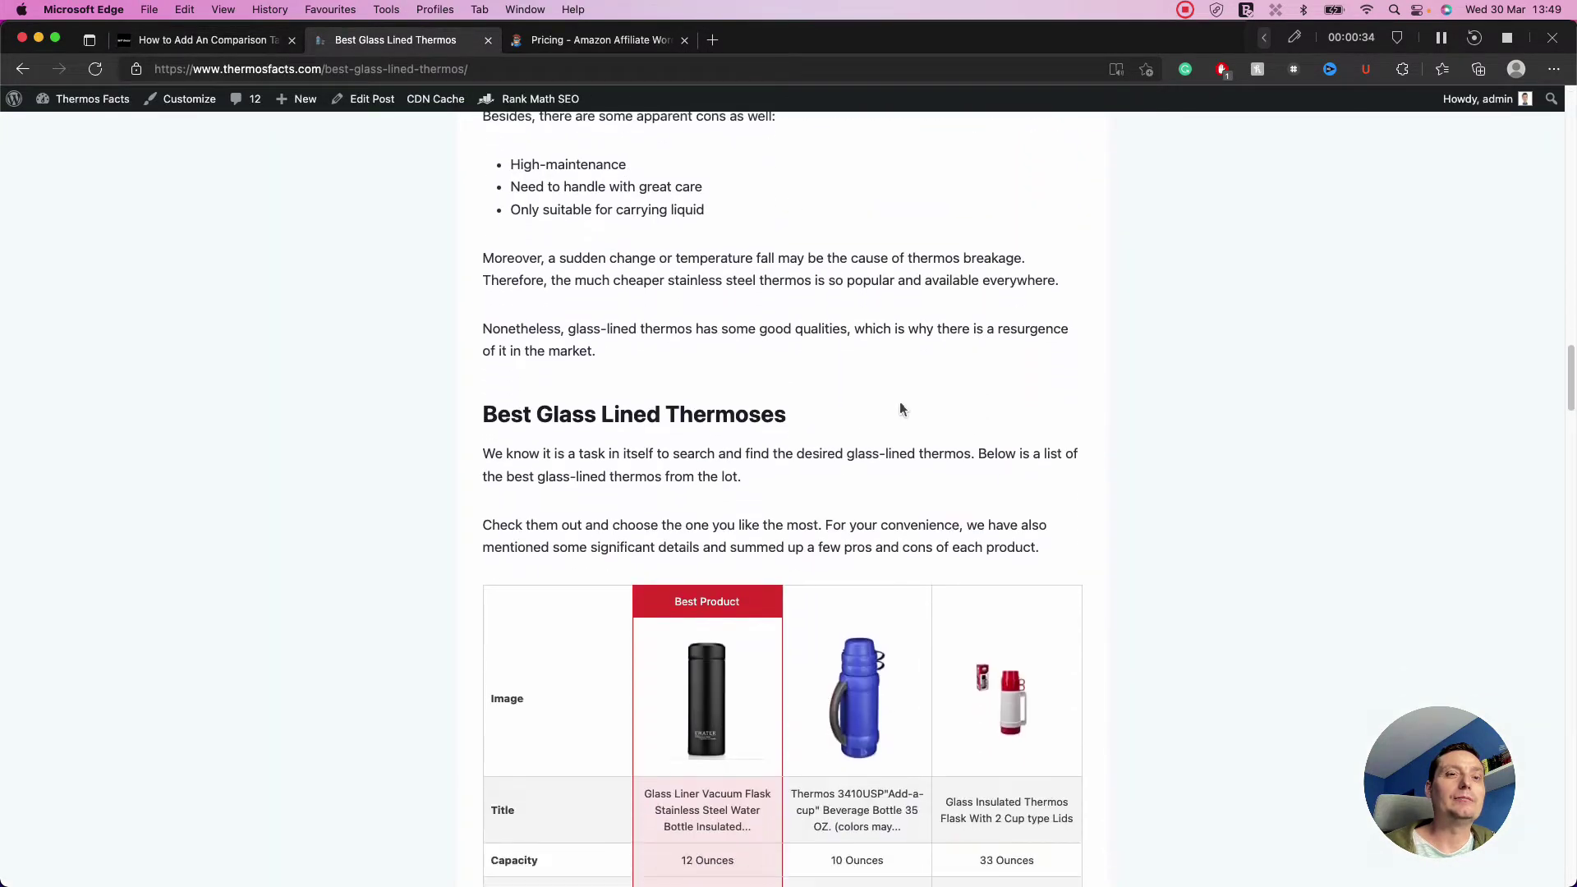
{"action": "scroll", "coordinate": [849, 345], "scroll_direction": "down", "scroll_amount": 2}
{"action": "scroll", "coordinate": [842, 354], "scroll_direction": "down", "scroll_amount": 1}
{"action": "scroll", "coordinate": [830, 345], "scroll_direction": "down", "scroll_amount": 1}
{"action": "scroll", "coordinate": [815, 332], "scroll_direction": "down", "scroll_amount": 3}
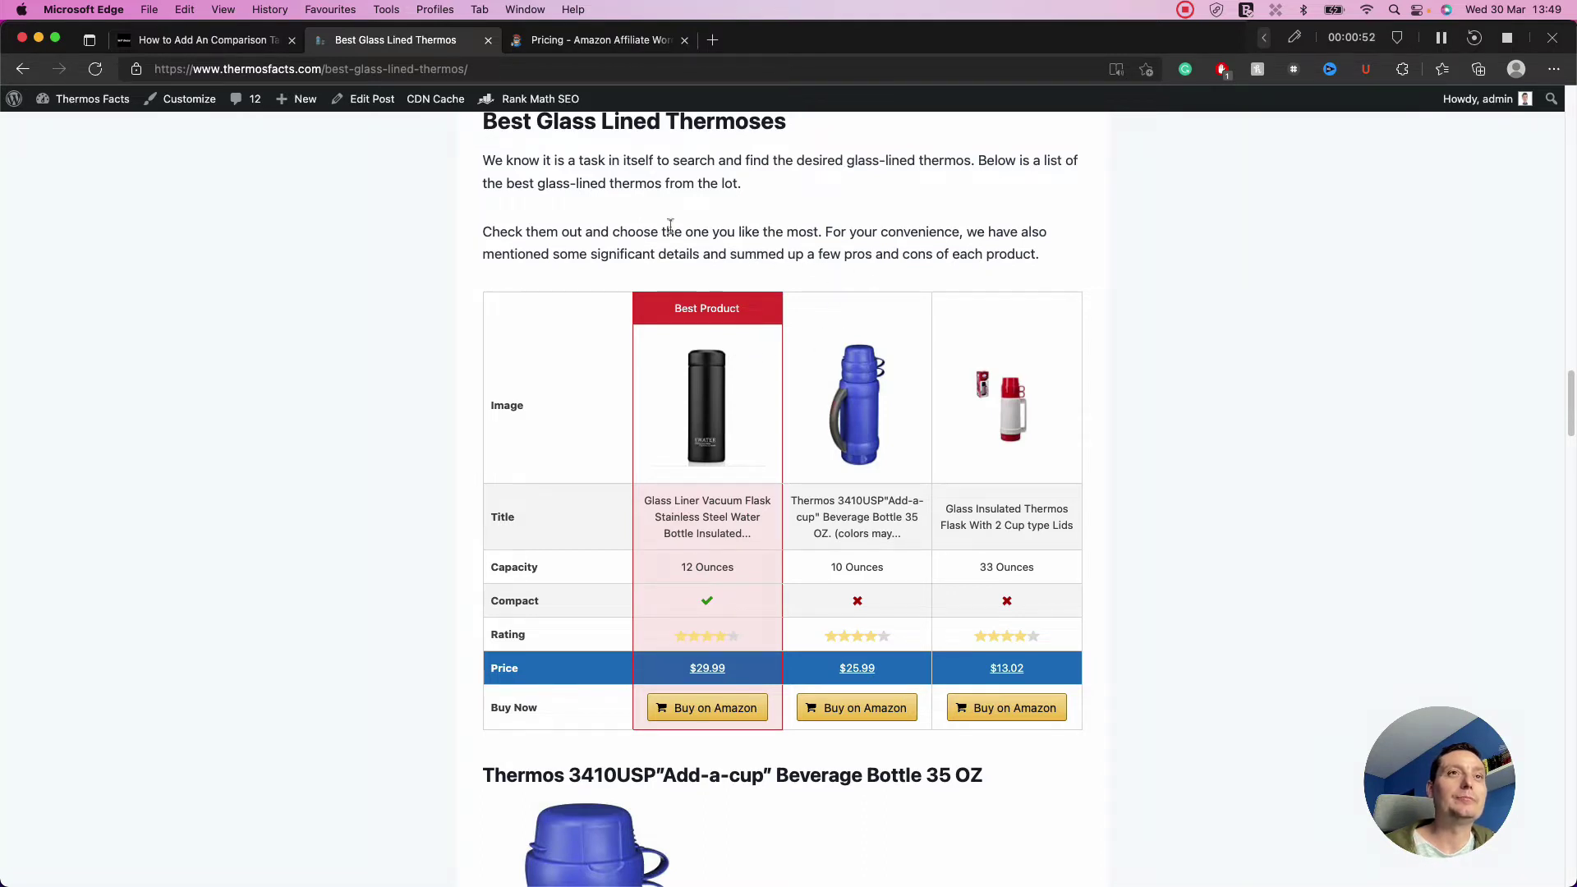
{"action": "scroll", "coordinate": [890, 275], "scroll_direction": "down", "scroll_amount": 1}
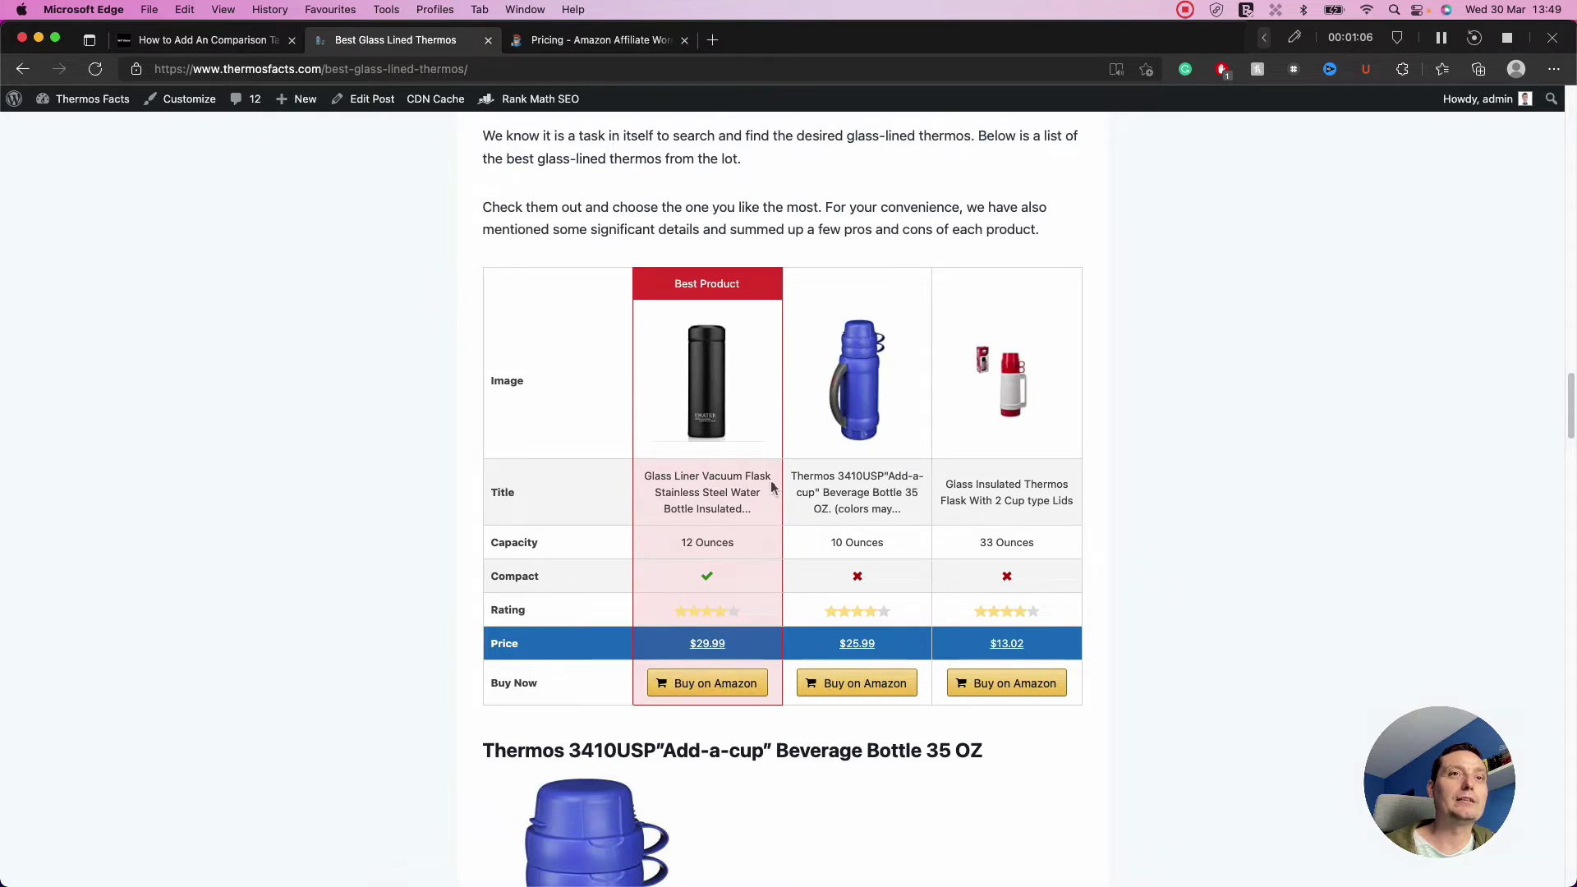
{"action": "scroll", "coordinate": [773, 487], "scroll_direction": "up", "scroll_amount": 1}
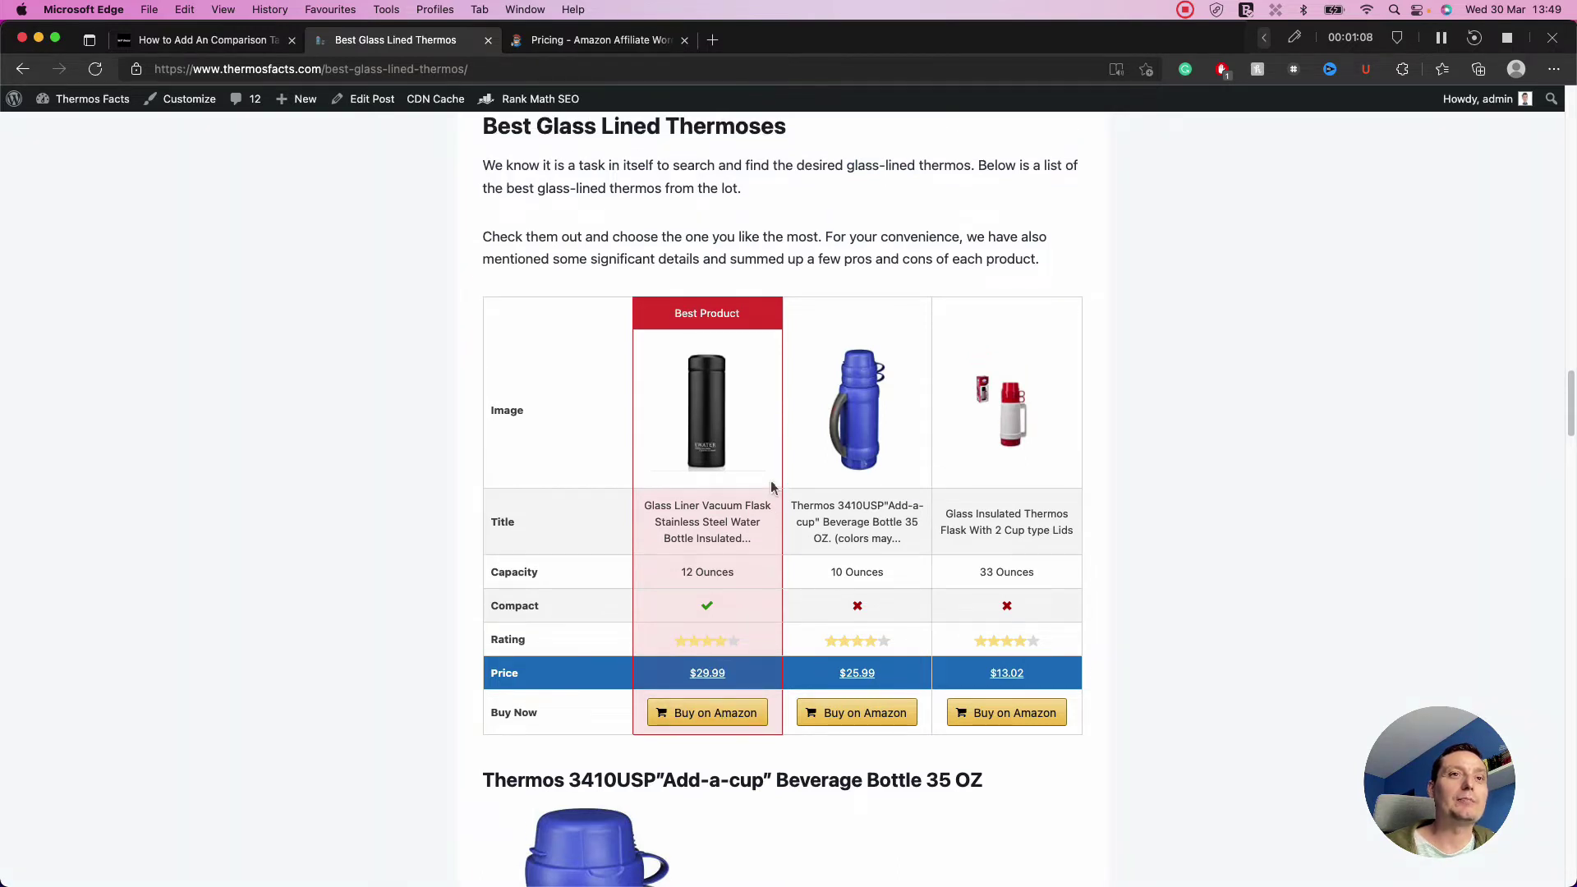
{"action": "scroll", "coordinate": [773, 488], "scroll_direction": "up", "scroll_amount": 1}
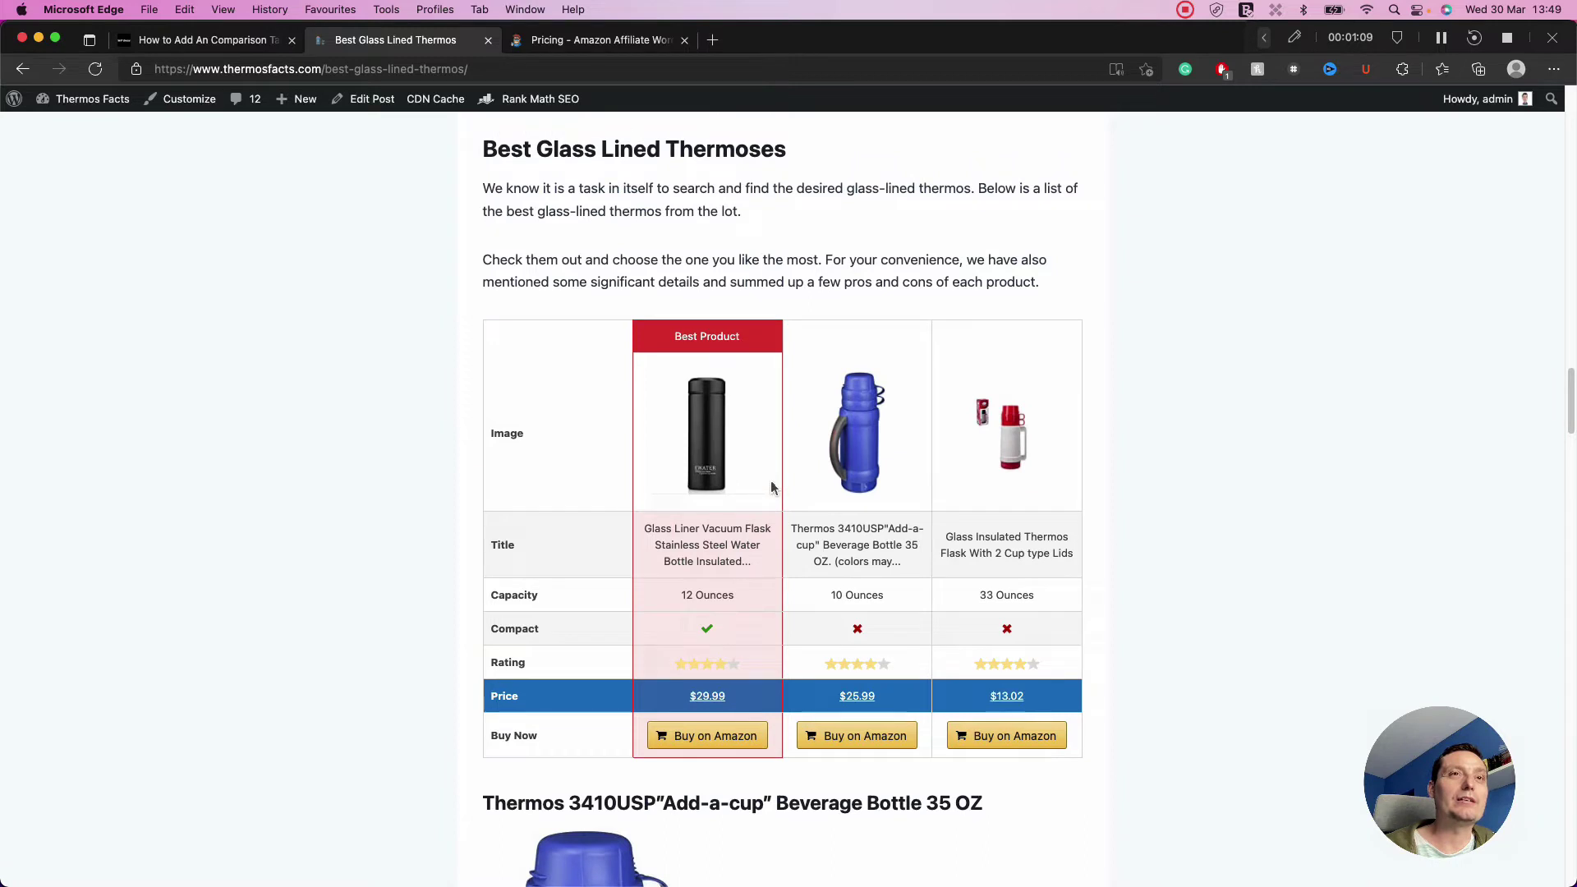
Step: Compare the Personal, Plus, Pro and Ultimate plans on the AAWP pricing page
{"action": "left_click", "coordinate": [591, 39]}
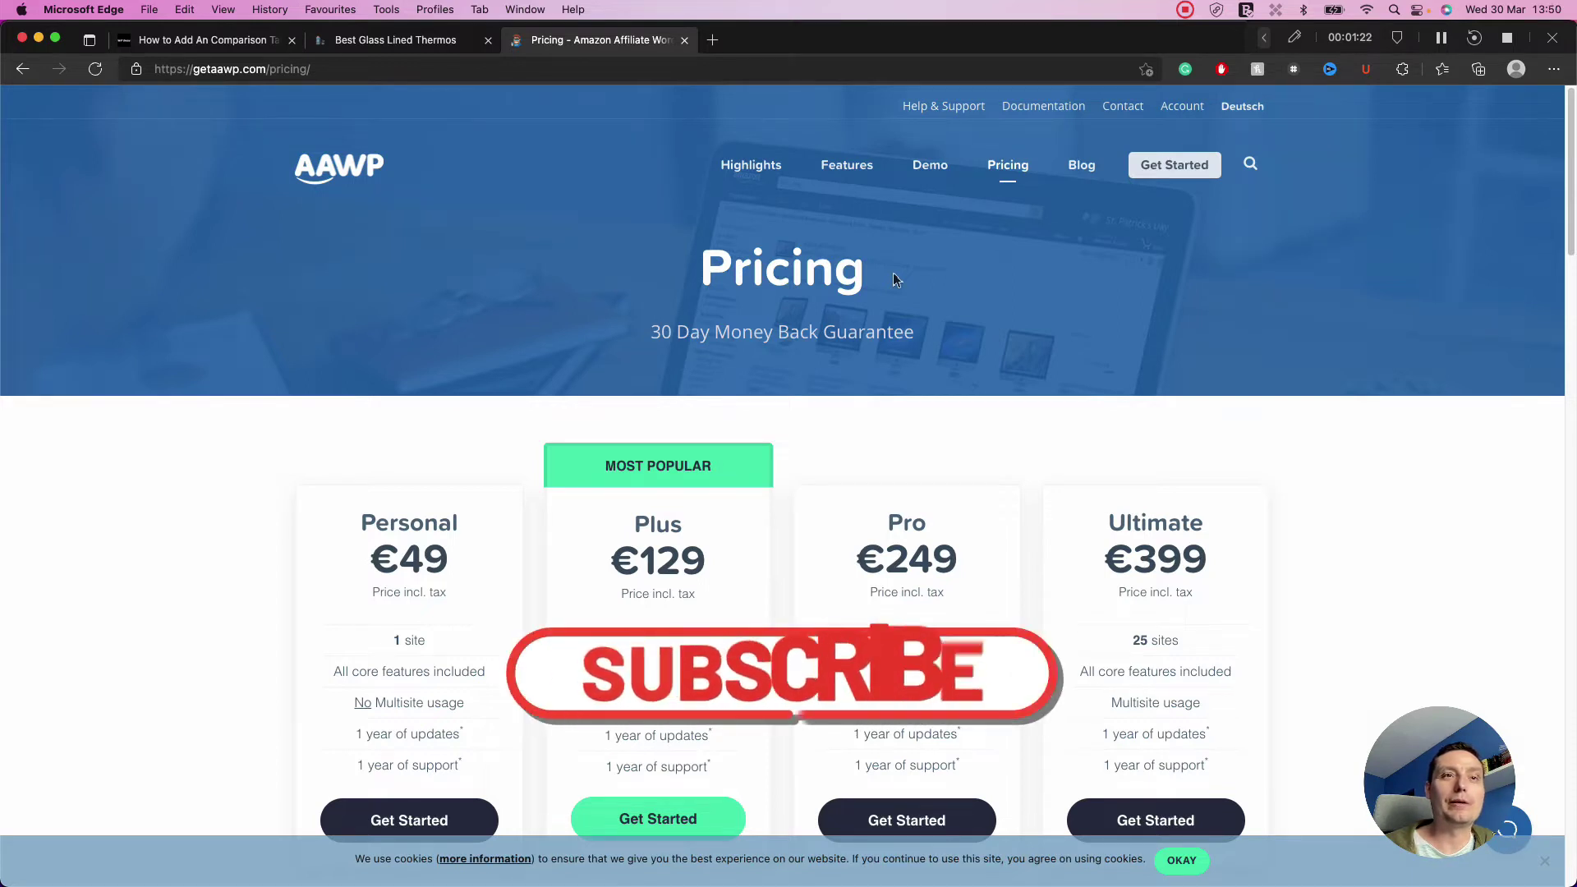
{"action": "scroll", "coordinate": [904, 263], "scroll_direction": "down", "scroll_amount": 3}
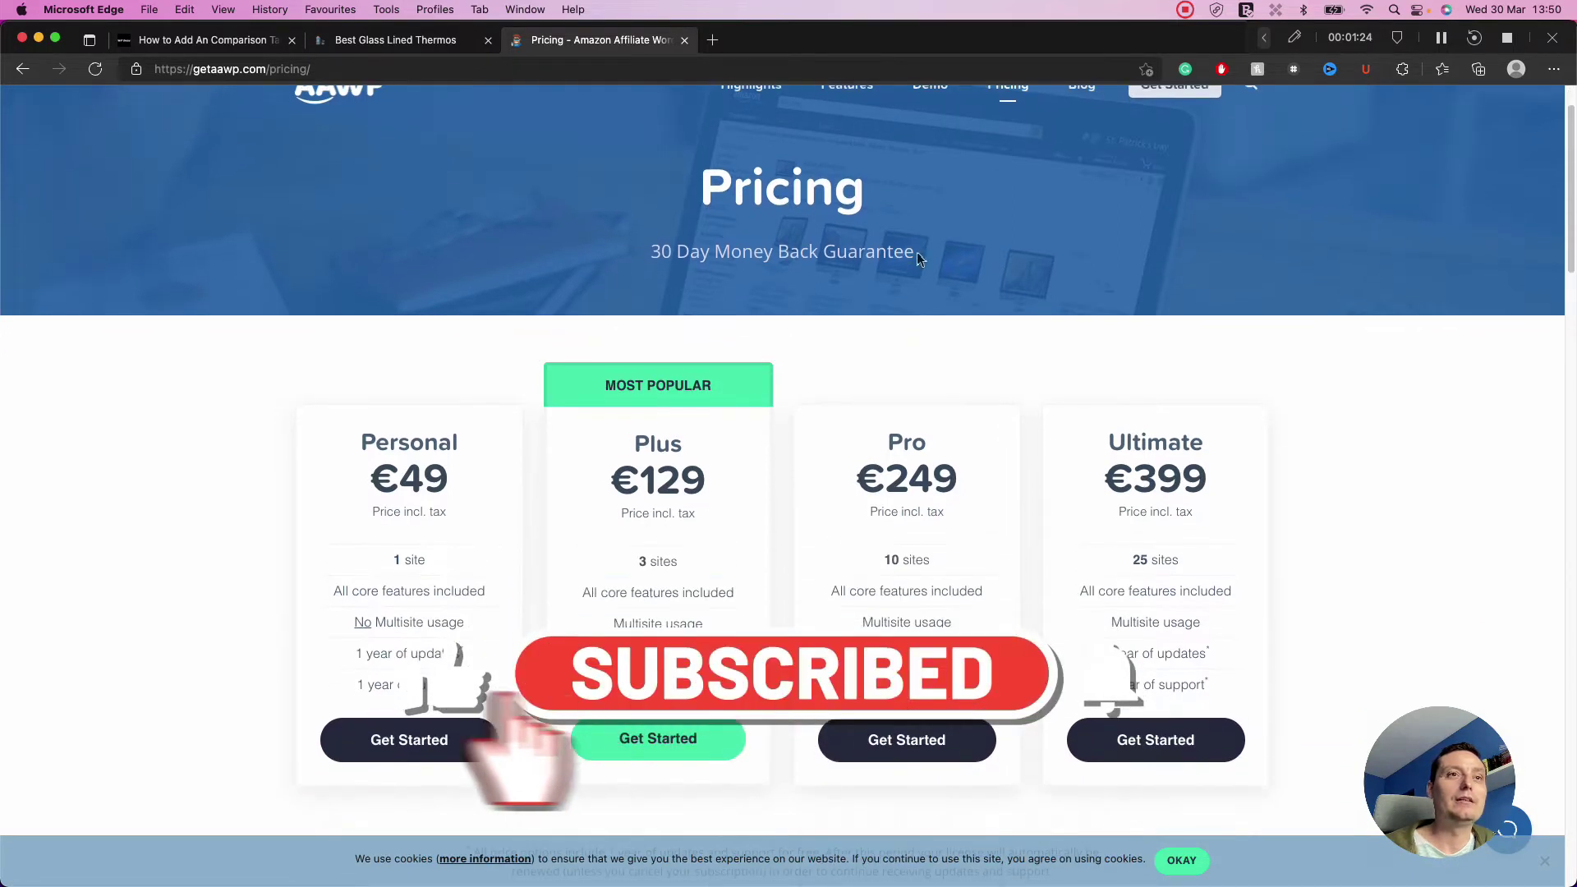
{"action": "scroll", "coordinate": [966, 361], "scroll_direction": "up", "scroll_amount": 3}
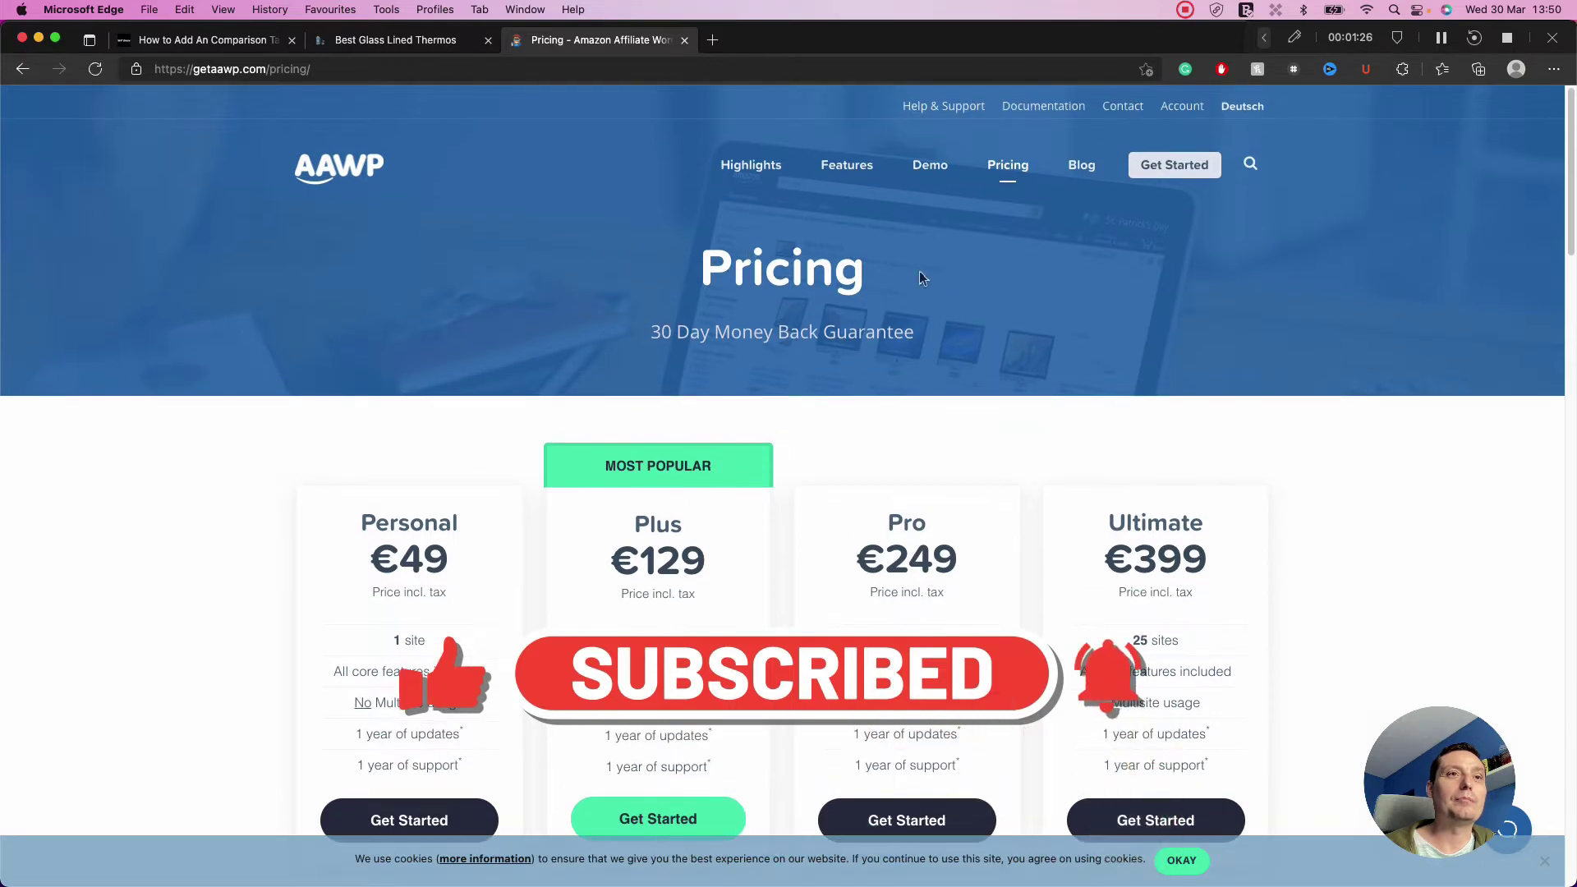
{"action": "scroll", "coordinate": [919, 271], "scroll_direction": "down", "scroll_amount": 2}
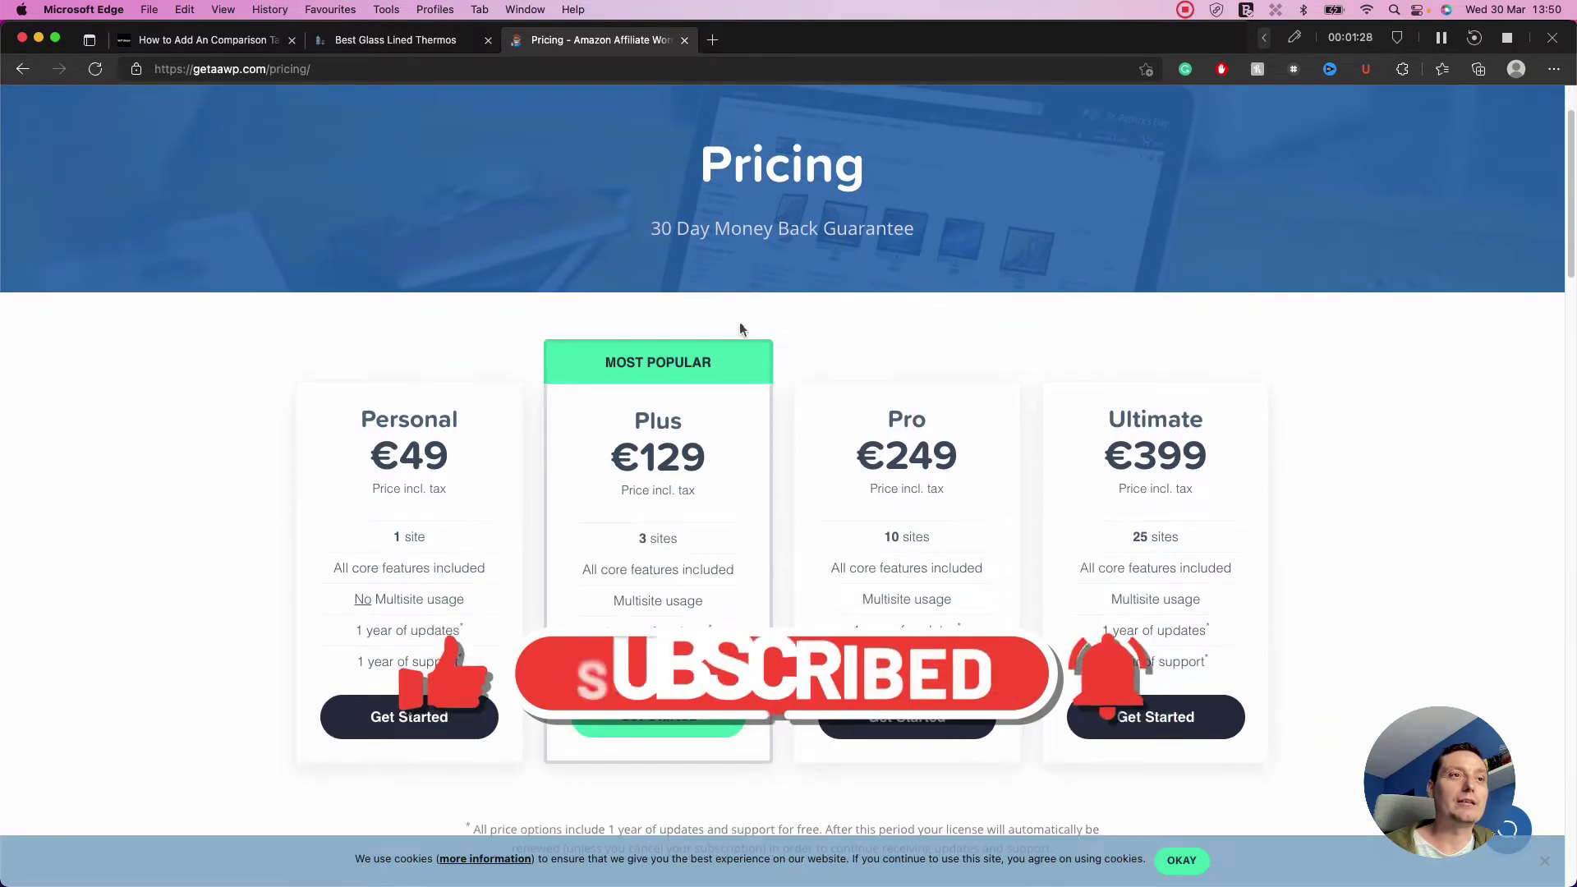
{"action": "scroll", "coordinate": [830, 280], "scroll_direction": "down", "scroll_amount": 1}
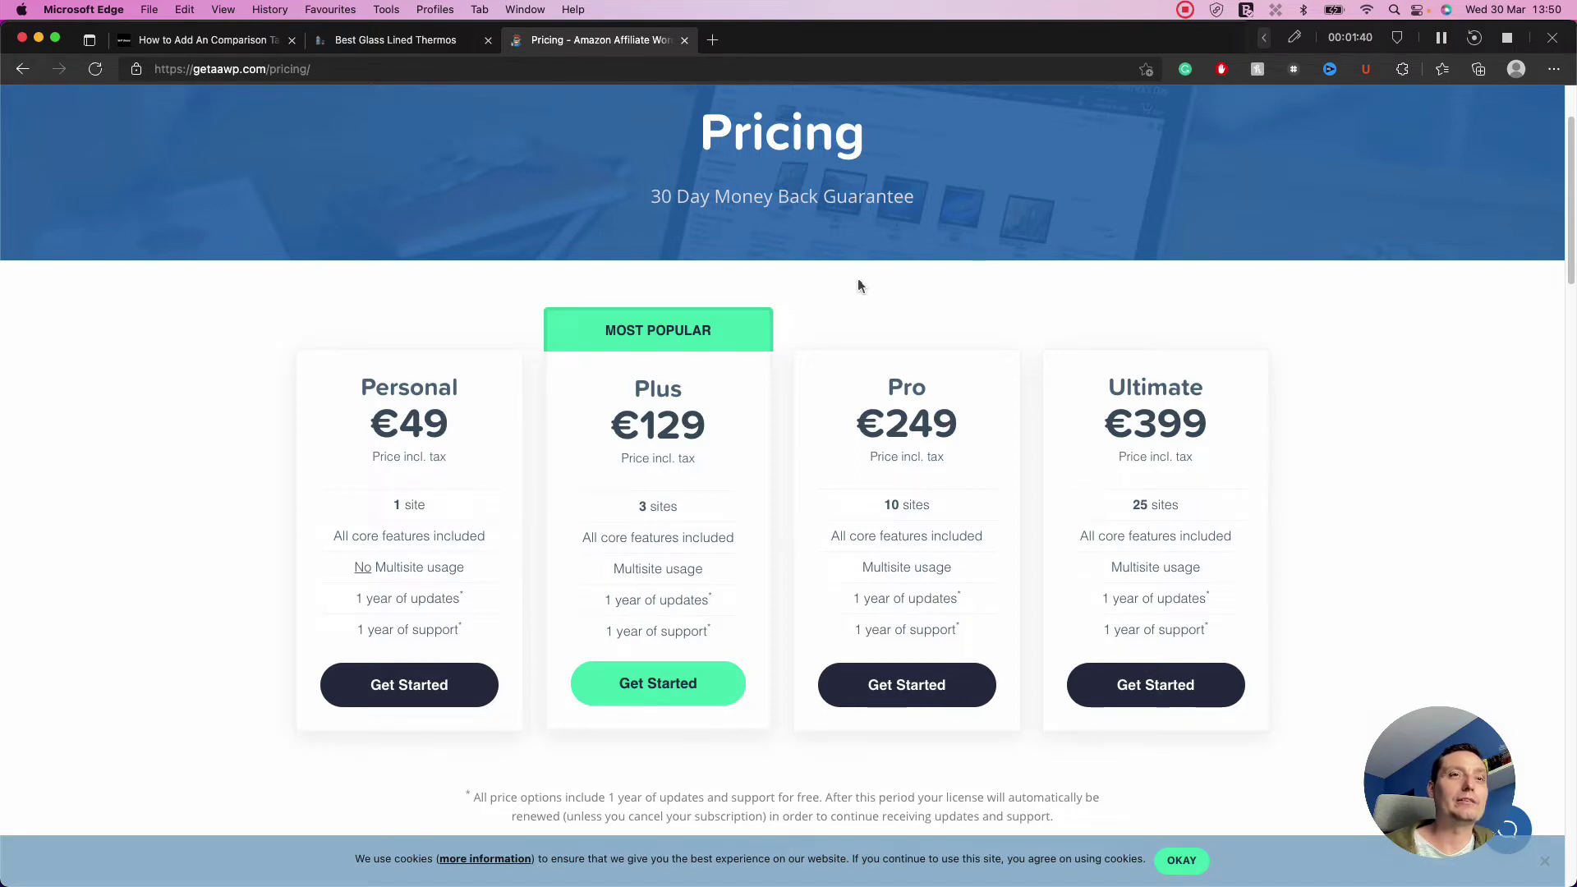
{"action": "scroll", "coordinate": [864, 327], "scroll_direction": "up", "scroll_amount": 3}
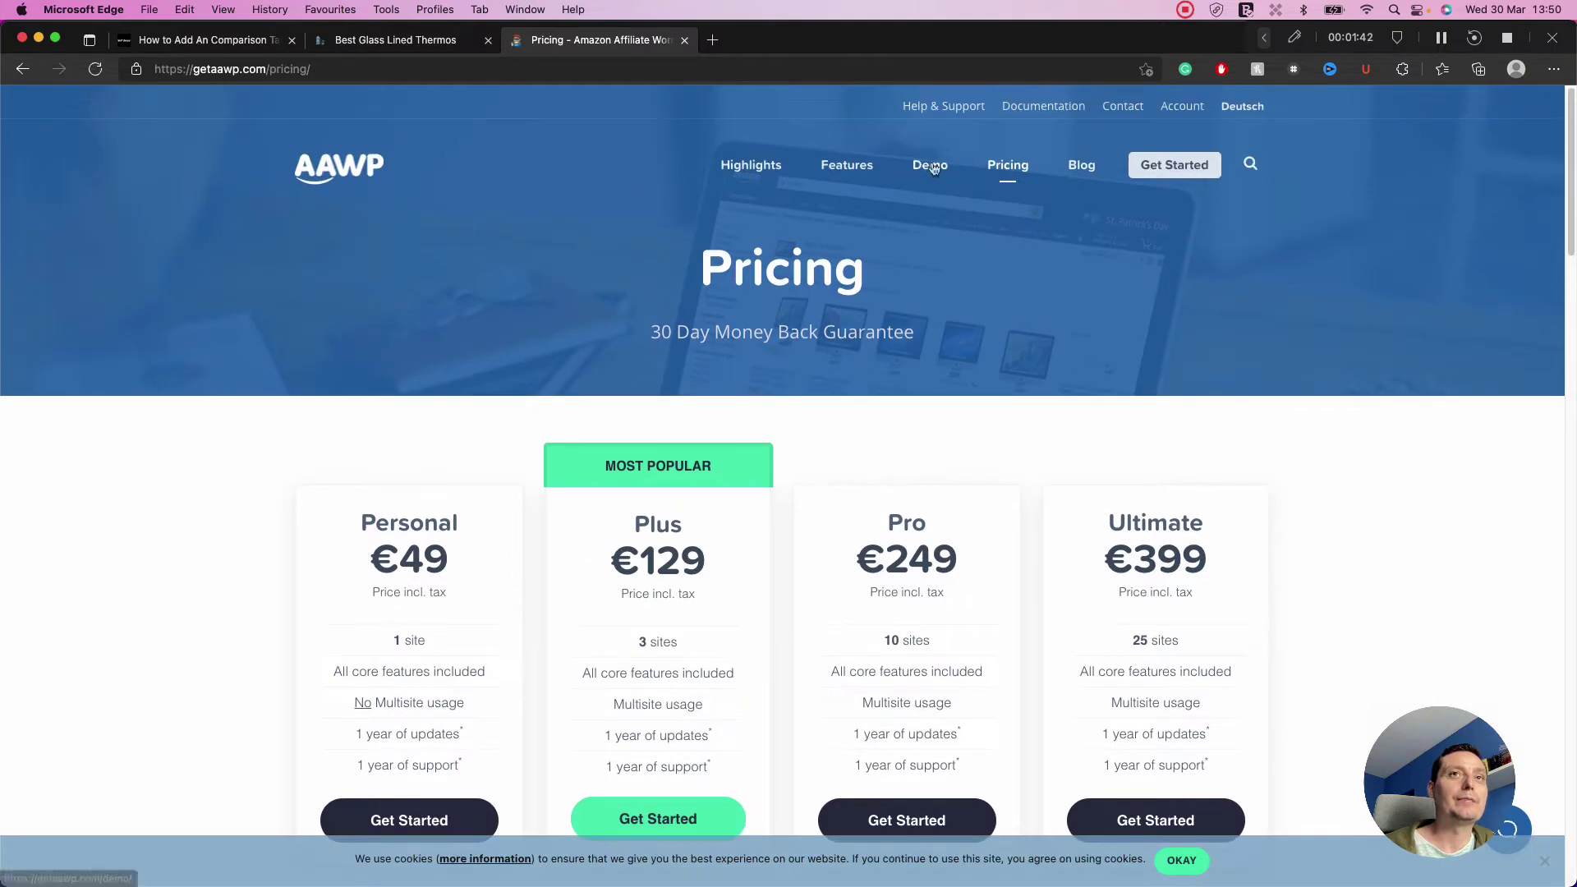
Step: Open the AAWP demo page and examine its comparison table, product boxes and bestseller list examples
{"action": "left_click", "coordinate": [933, 168]}
{"action": "scroll", "coordinate": [917, 329], "scroll_direction": "down", "scroll_amount": 5}
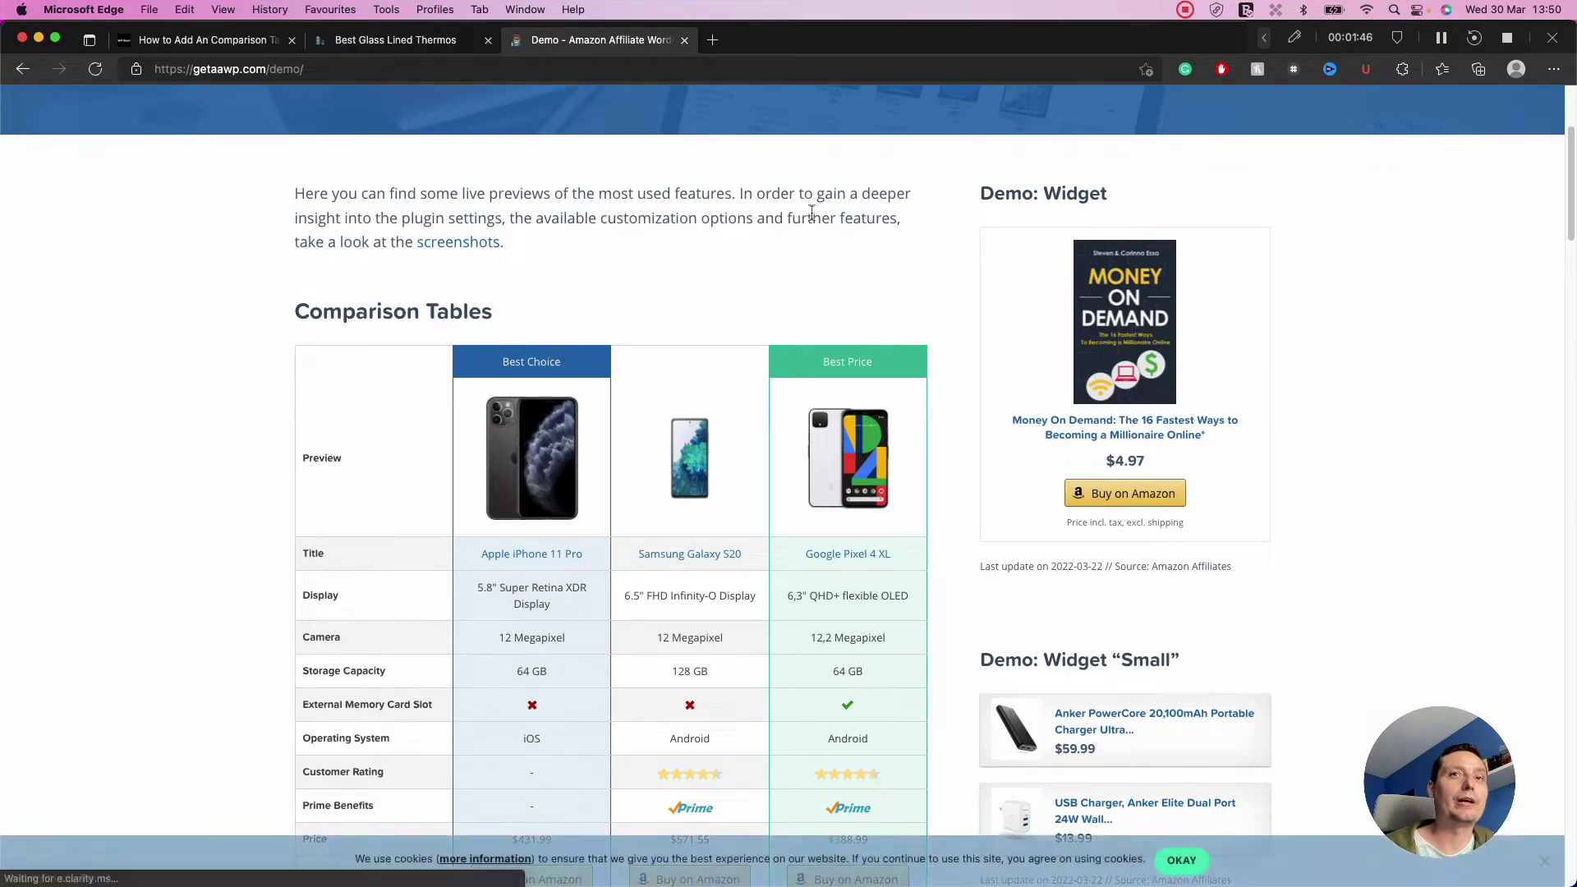
{"action": "scroll", "coordinate": [781, 230], "scroll_direction": "down", "scroll_amount": 3}
{"action": "scroll", "coordinate": [723, 329], "scroll_direction": "down", "scroll_amount": 10}
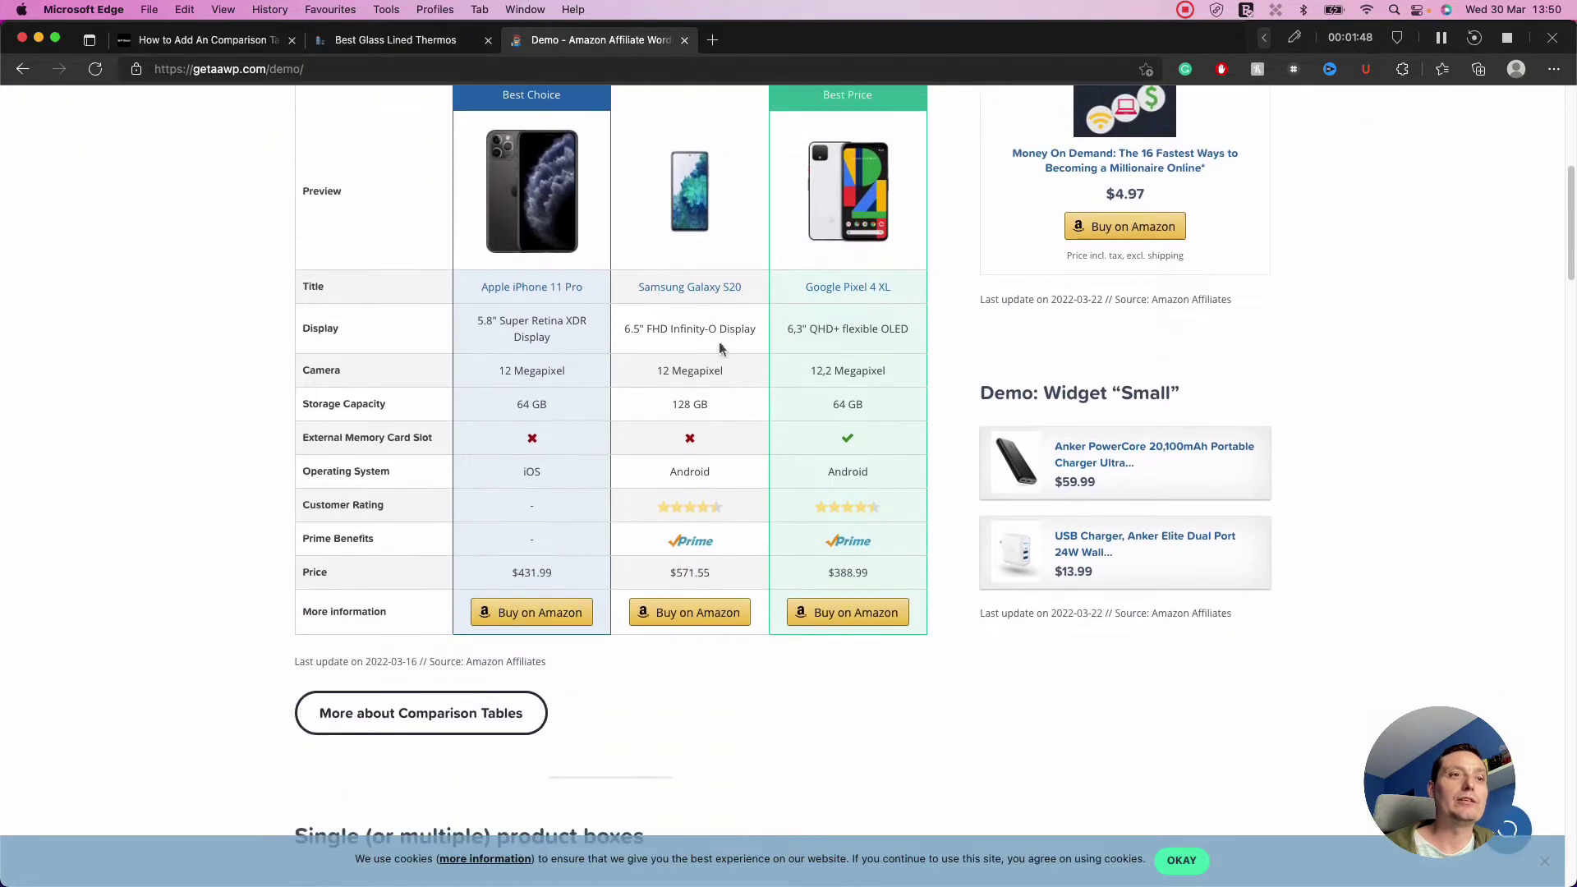
{"action": "scroll", "coordinate": [641, 361], "scroll_direction": "down", "scroll_amount": 20}
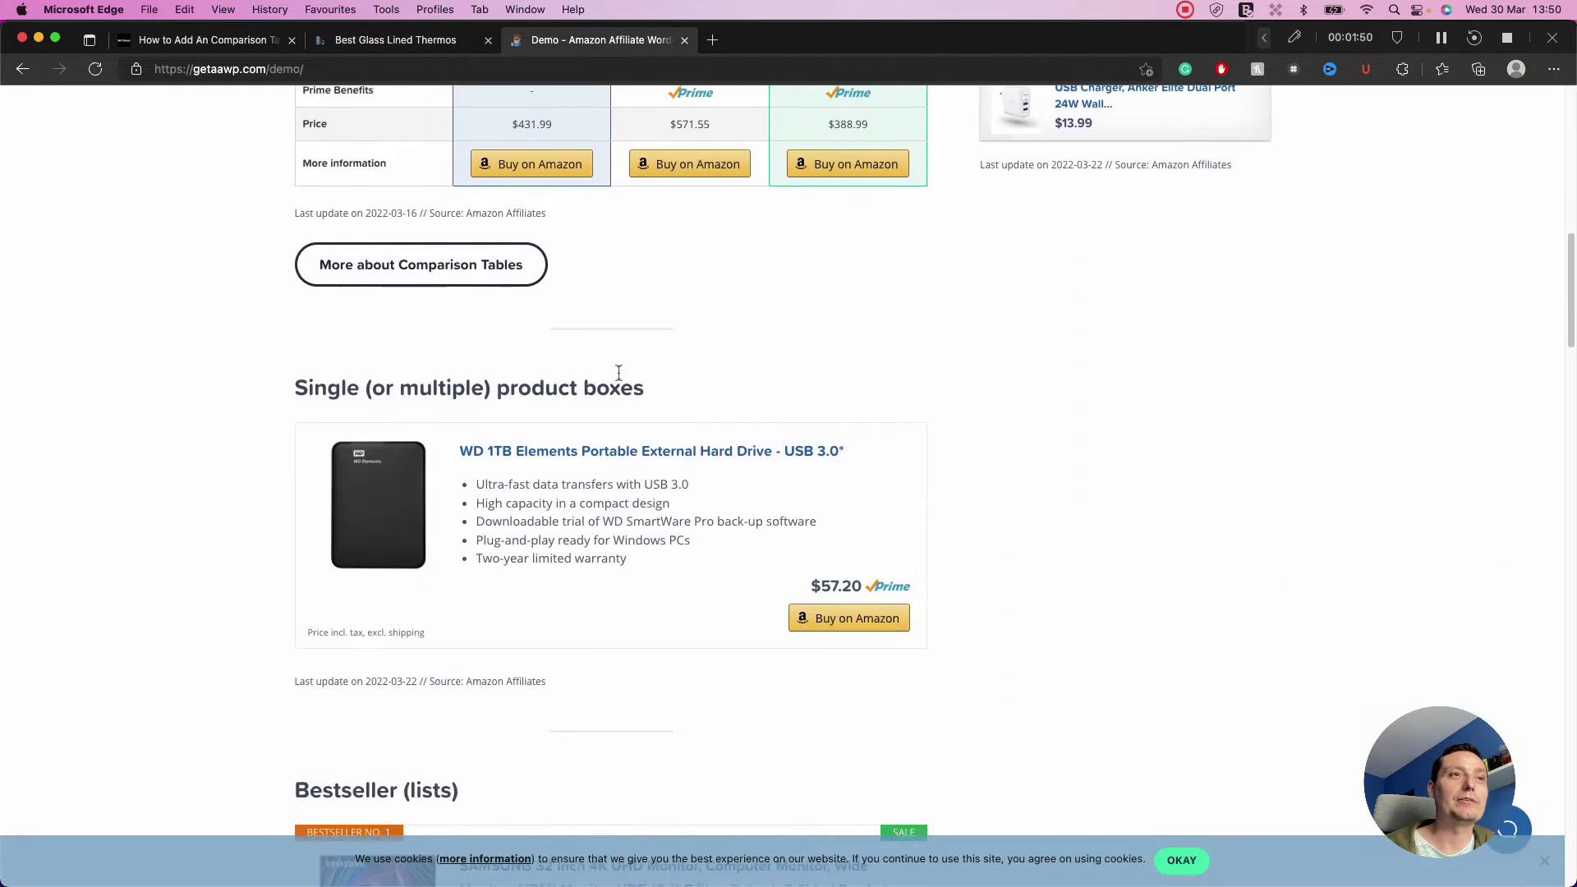
{"action": "scroll", "coordinate": [641, 366], "scroll_direction": "down", "scroll_amount": 20}
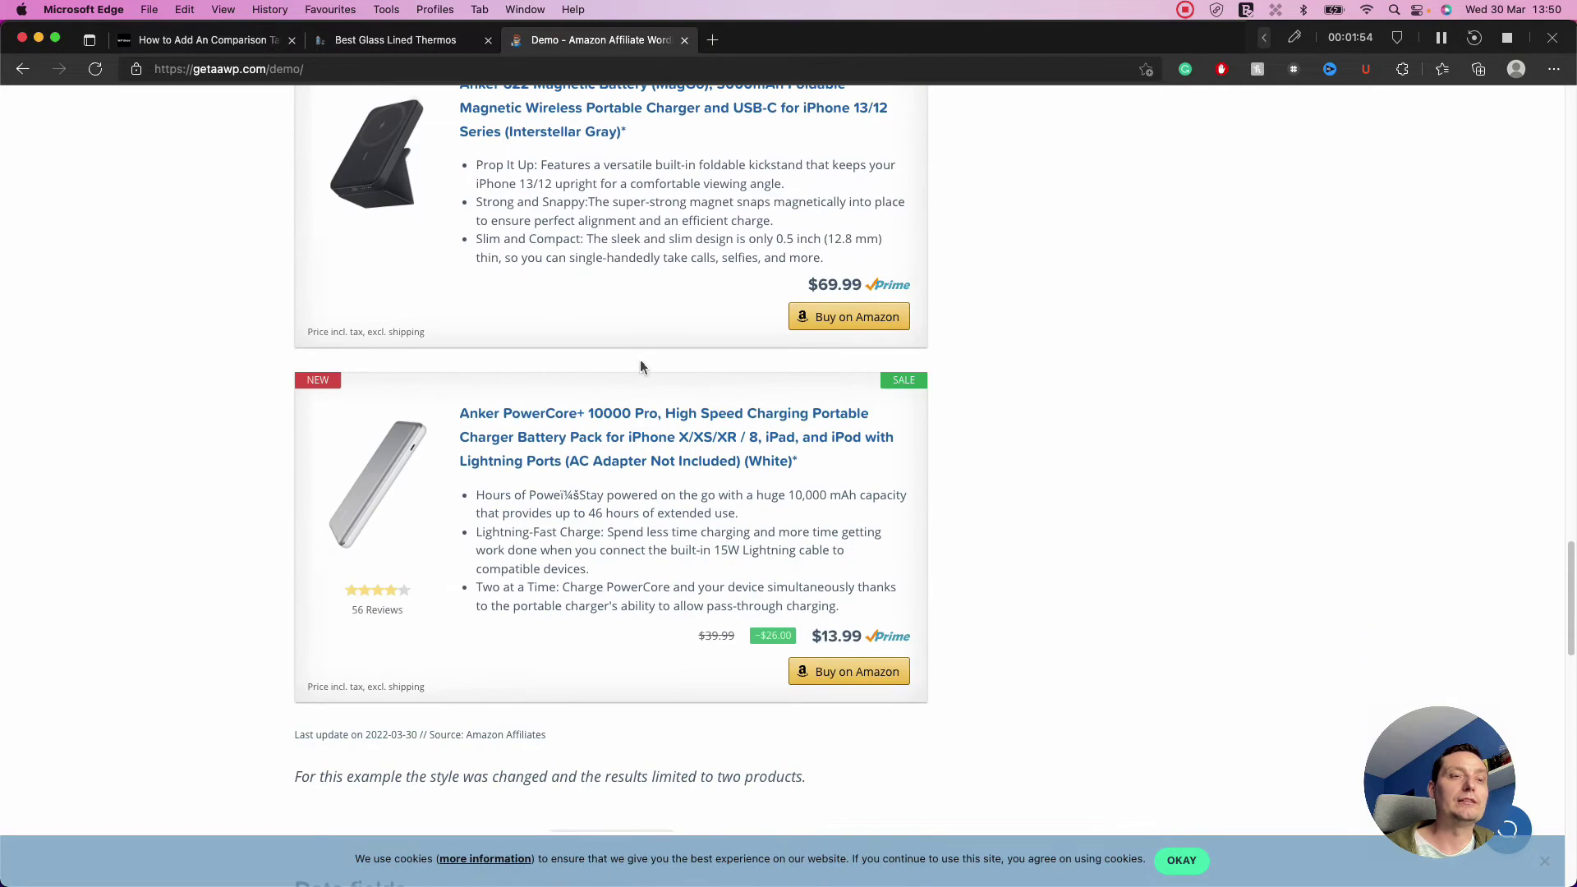
{"action": "scroll", "coordinate": [642, 366], "scroll_direction": "up", "scroll_amount": 14}
{"action": "scroll", "coordinate": [949, 484], "scroll_direction": "up", "scroll_amount": 12}
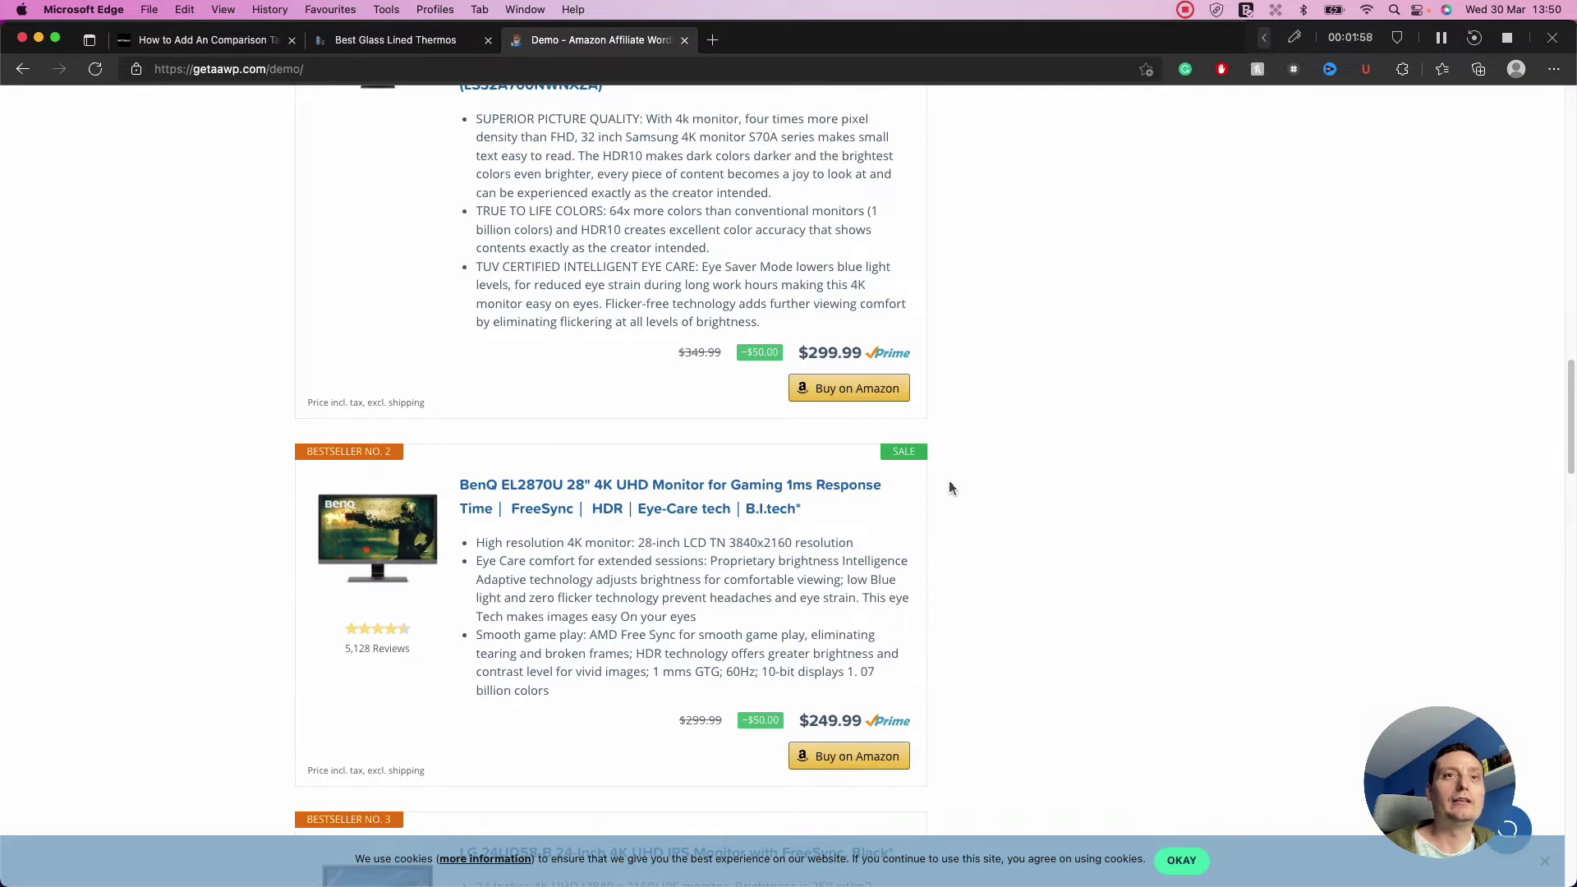
{"action": "scroll", "coordinate": [950, 488], "scroll_direction": "up", "scroll_amount": 13}
{"action": "scroll", "coordinate": [951, 488], "scroll_direction": "up", "scroll_amount": 4}
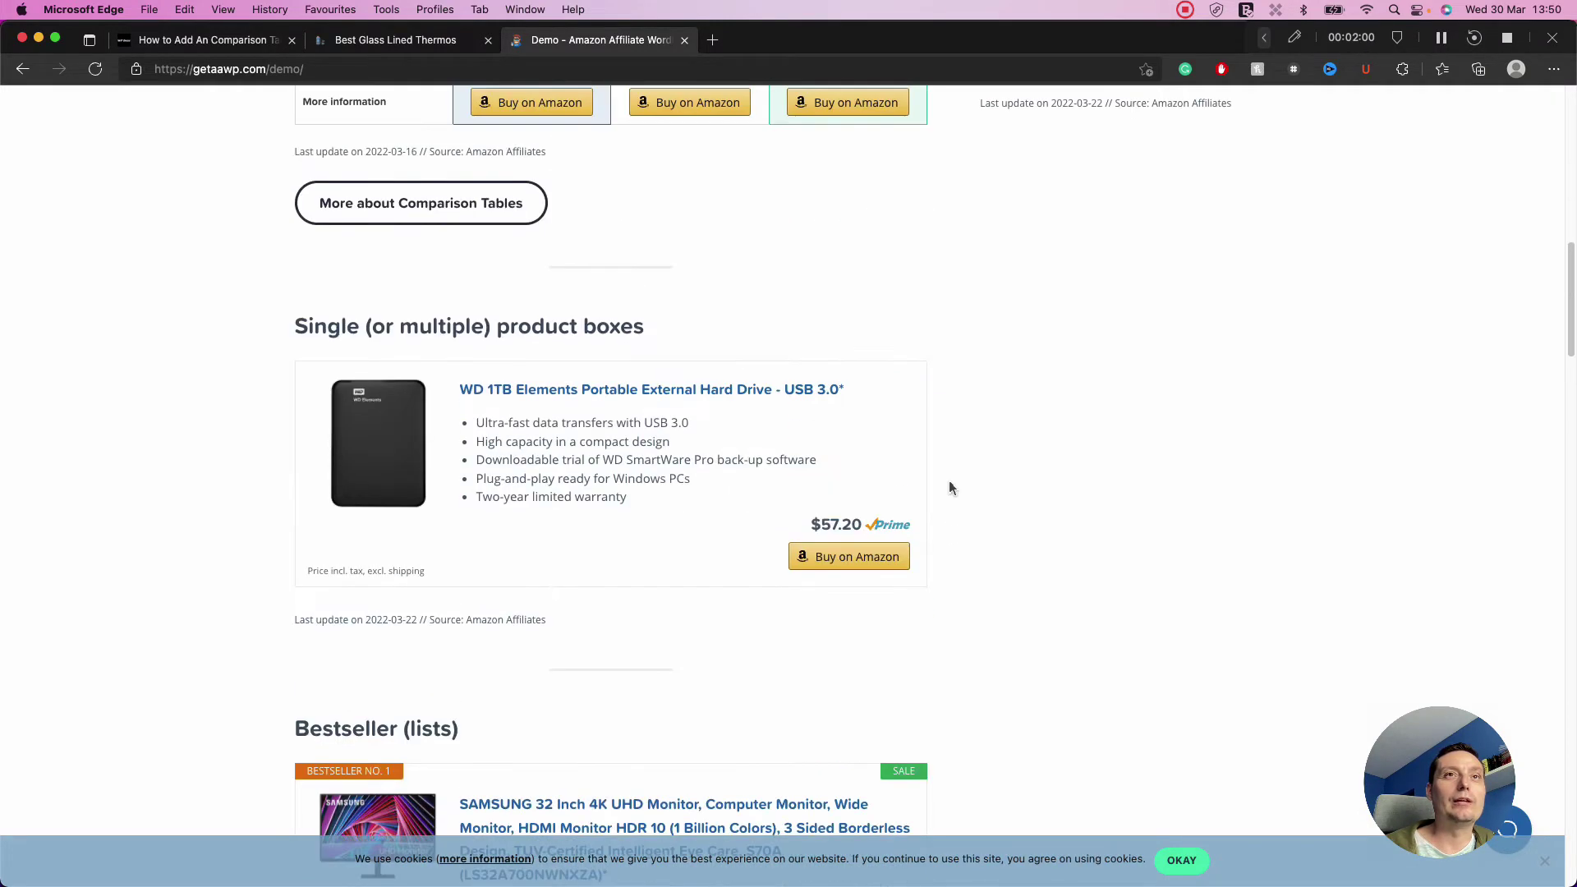
{"action": "scroll", "coordinate": [949, 488], "scroll_direction": "up", "scroll_amount": 6}
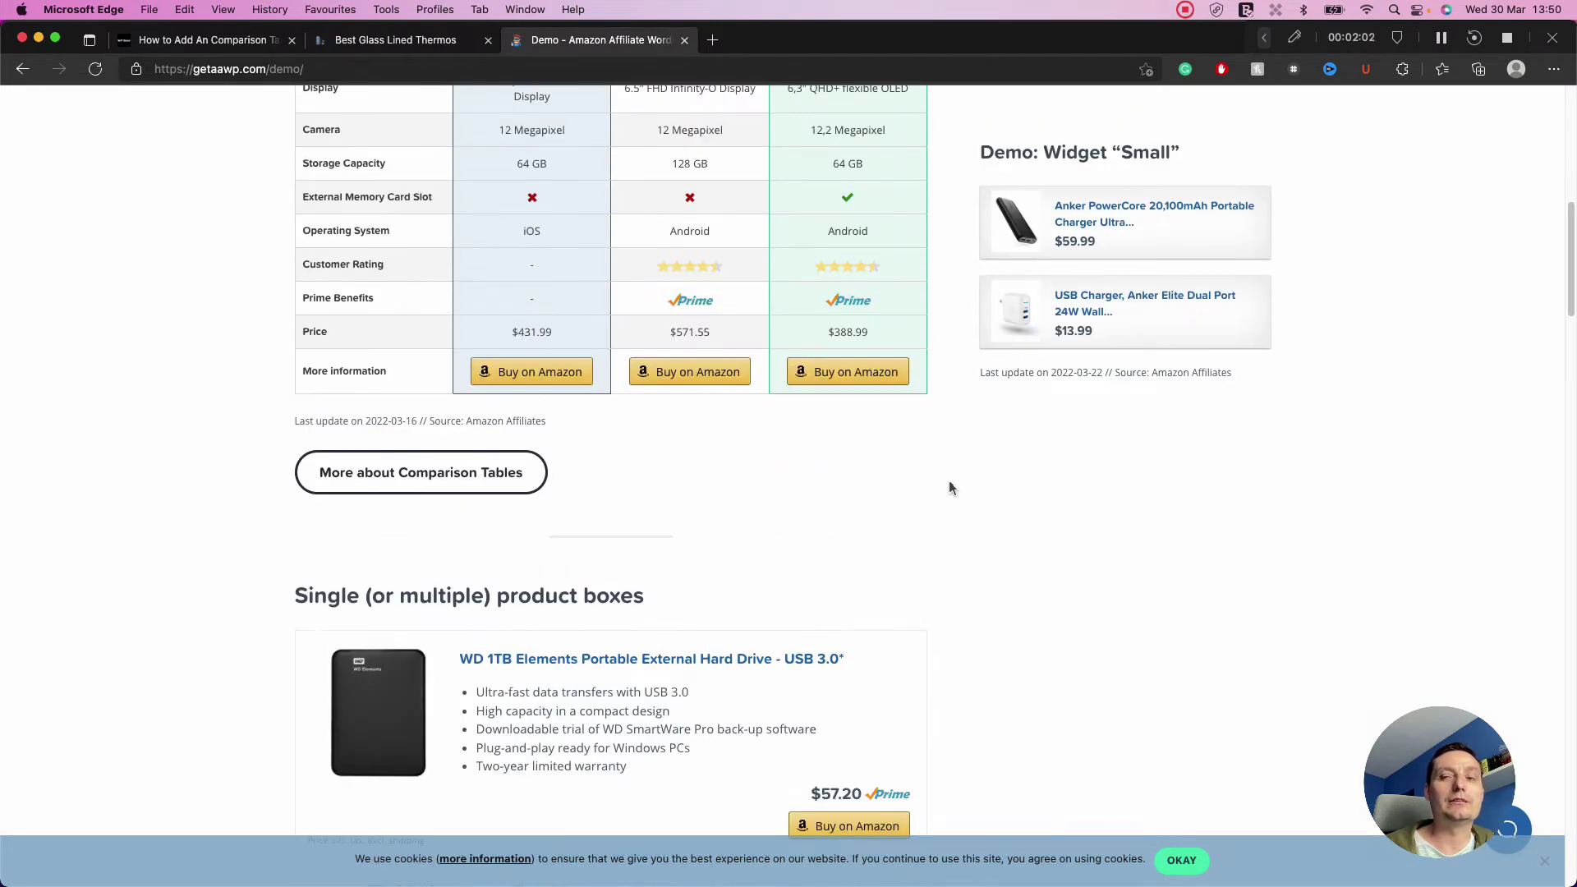
{"action": "scroll", "coordinate": [950, 488], "scroll_direction": "up", "scroll_amount": 7}
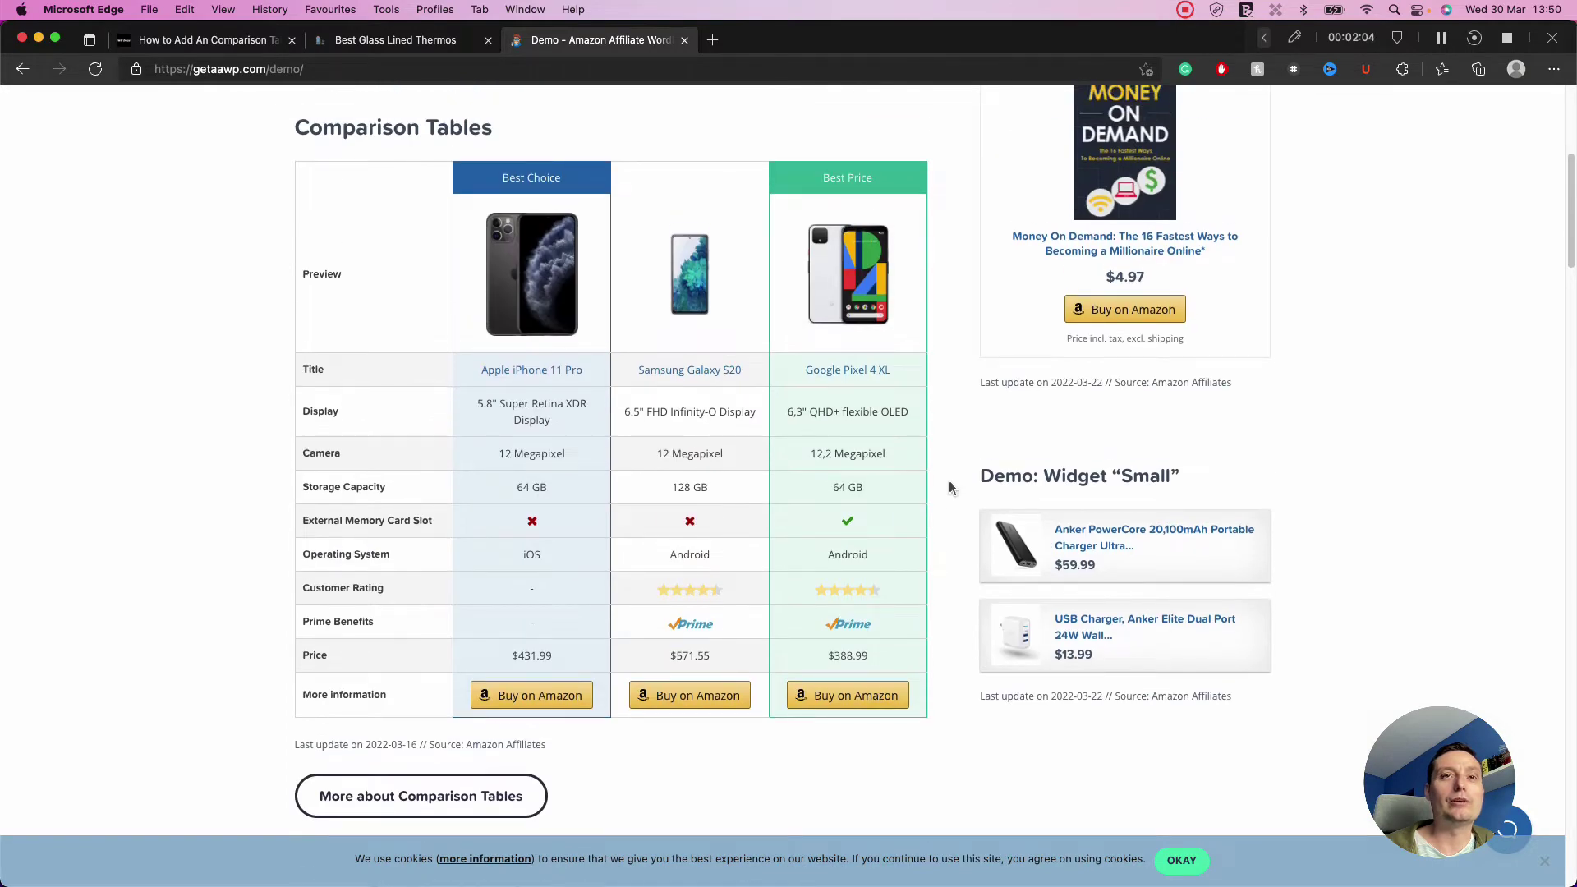
{"action": "scroll", "coordinate": [950, 488], "scroll_direction": "up", "scroll_amount": 10}
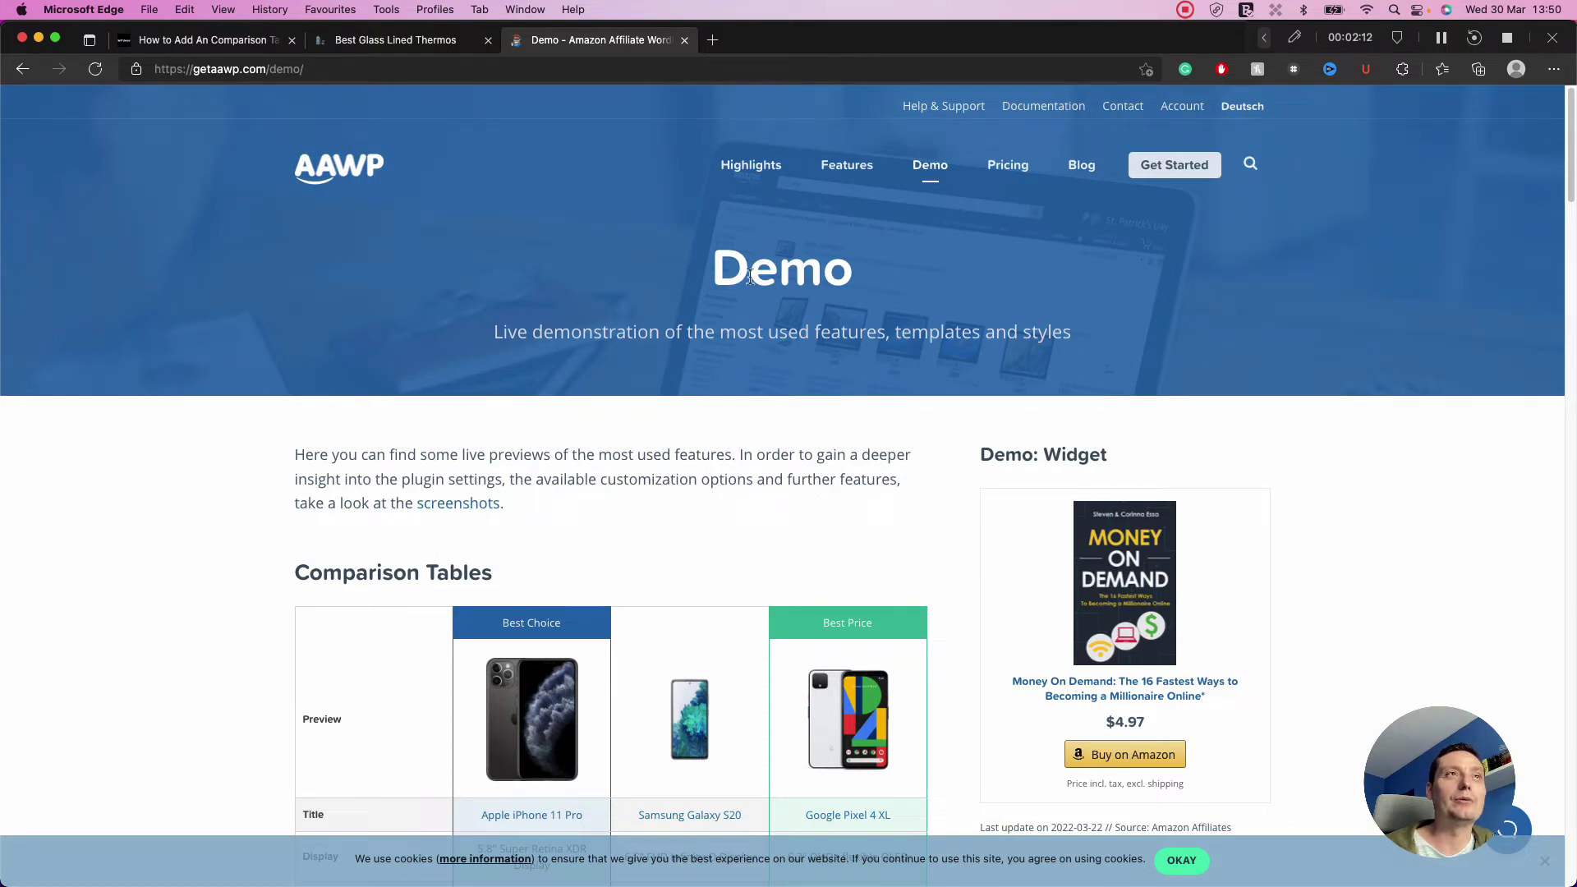
Step: Return to the Best Glass Lined Thermoses article and look over its comparison table again
{"action": "left_click", "coordinate": [374, 40]}
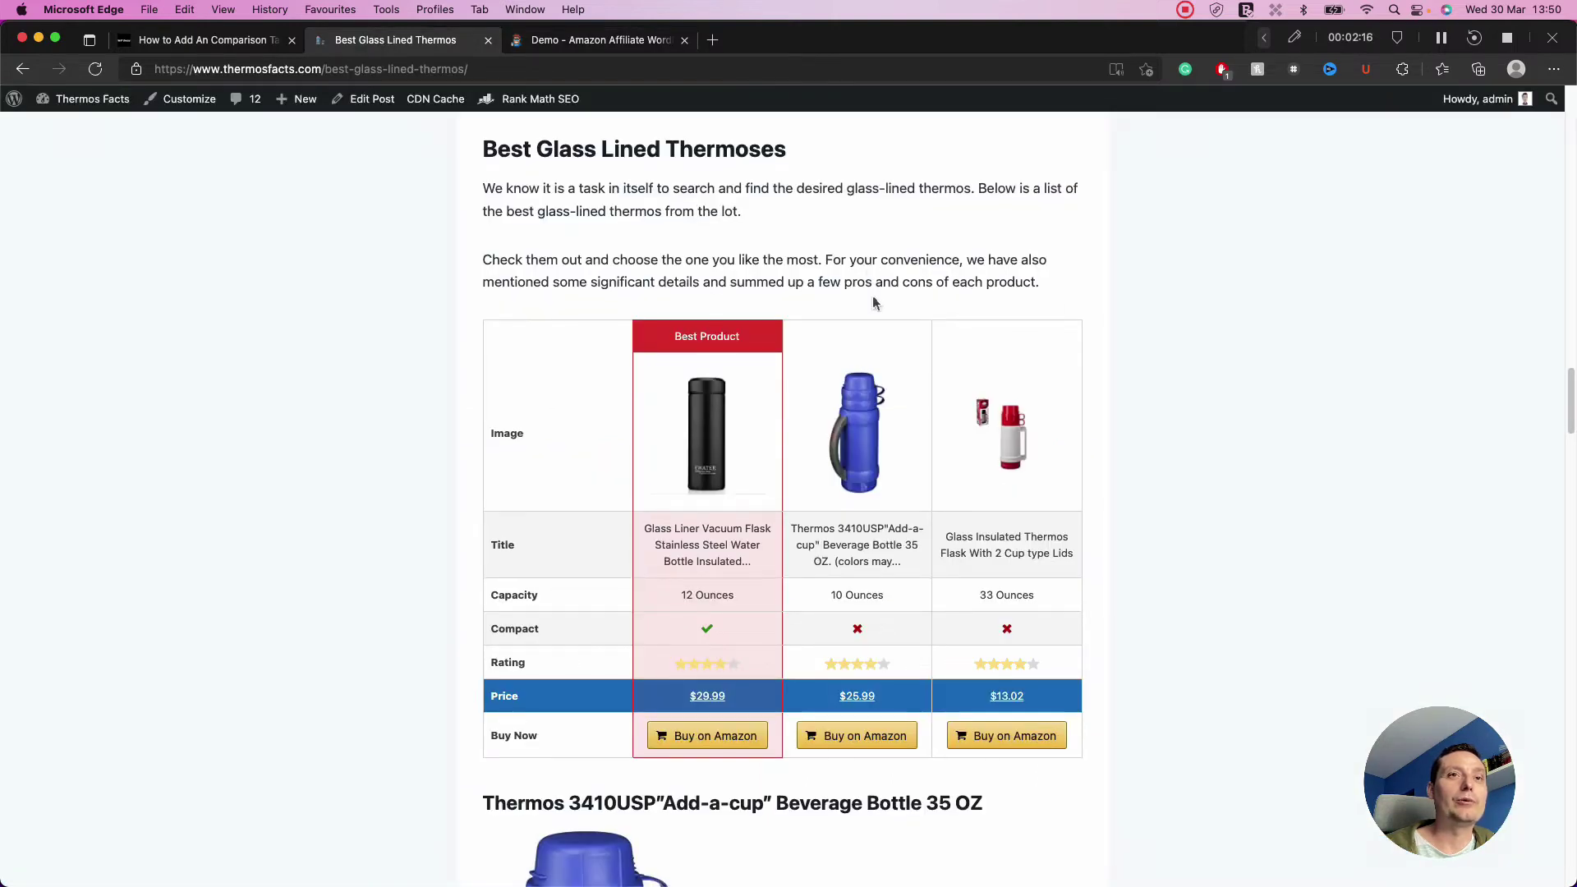
{"action": "scroll", "coordinate": [874, 302], "scroll_direction": "up", "scroll_amount": 1}
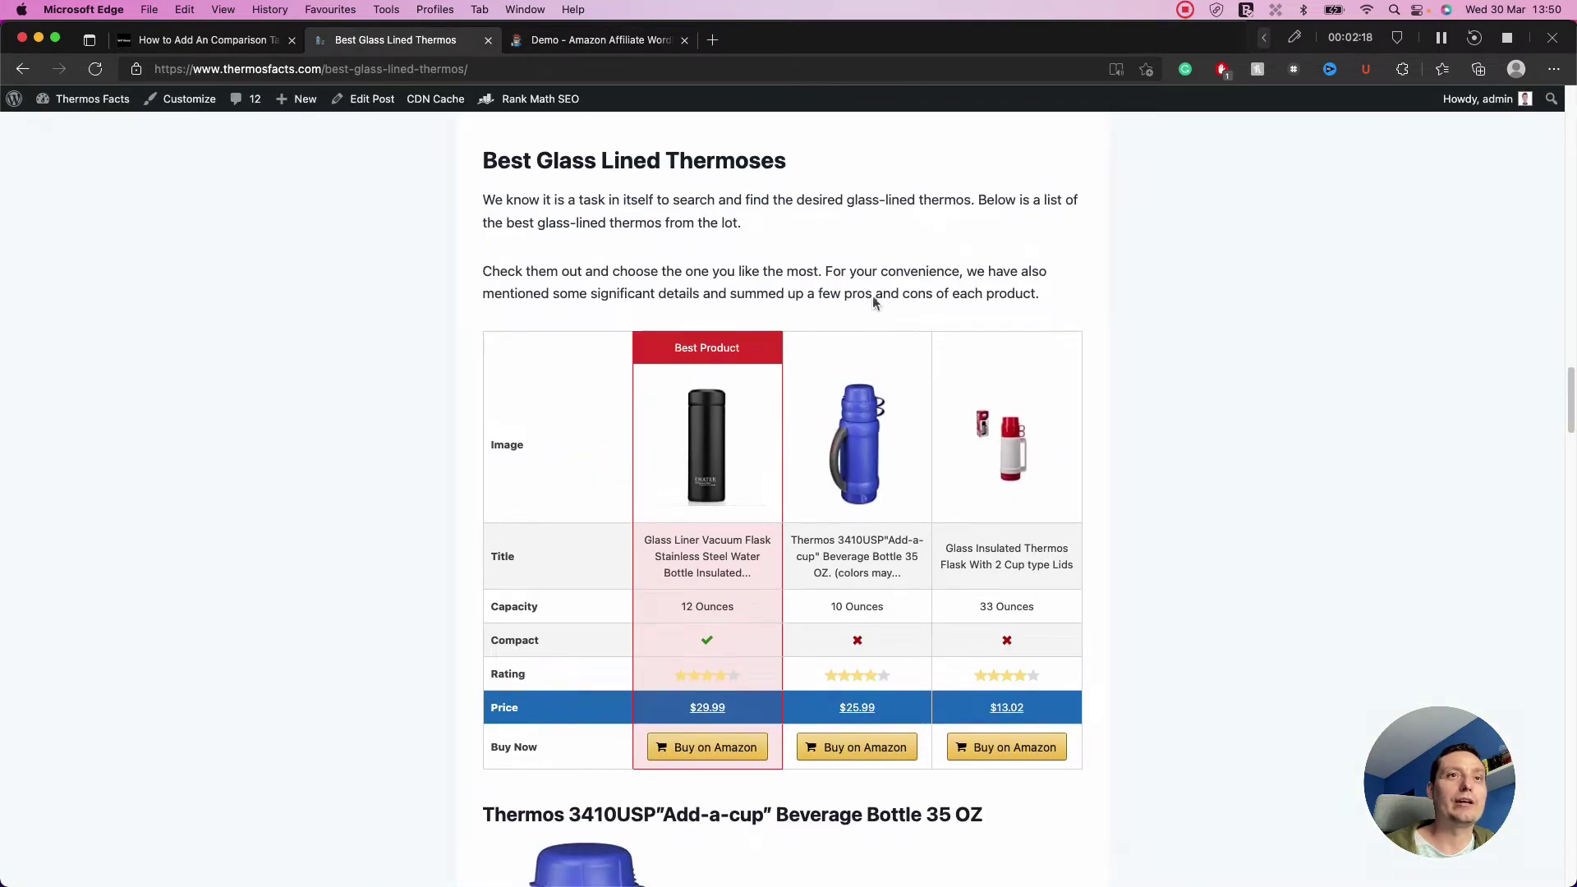
{"action": "scroll", "coordinate": [873, 299], "scroll_direction": "up", "scroll_amount": 3}
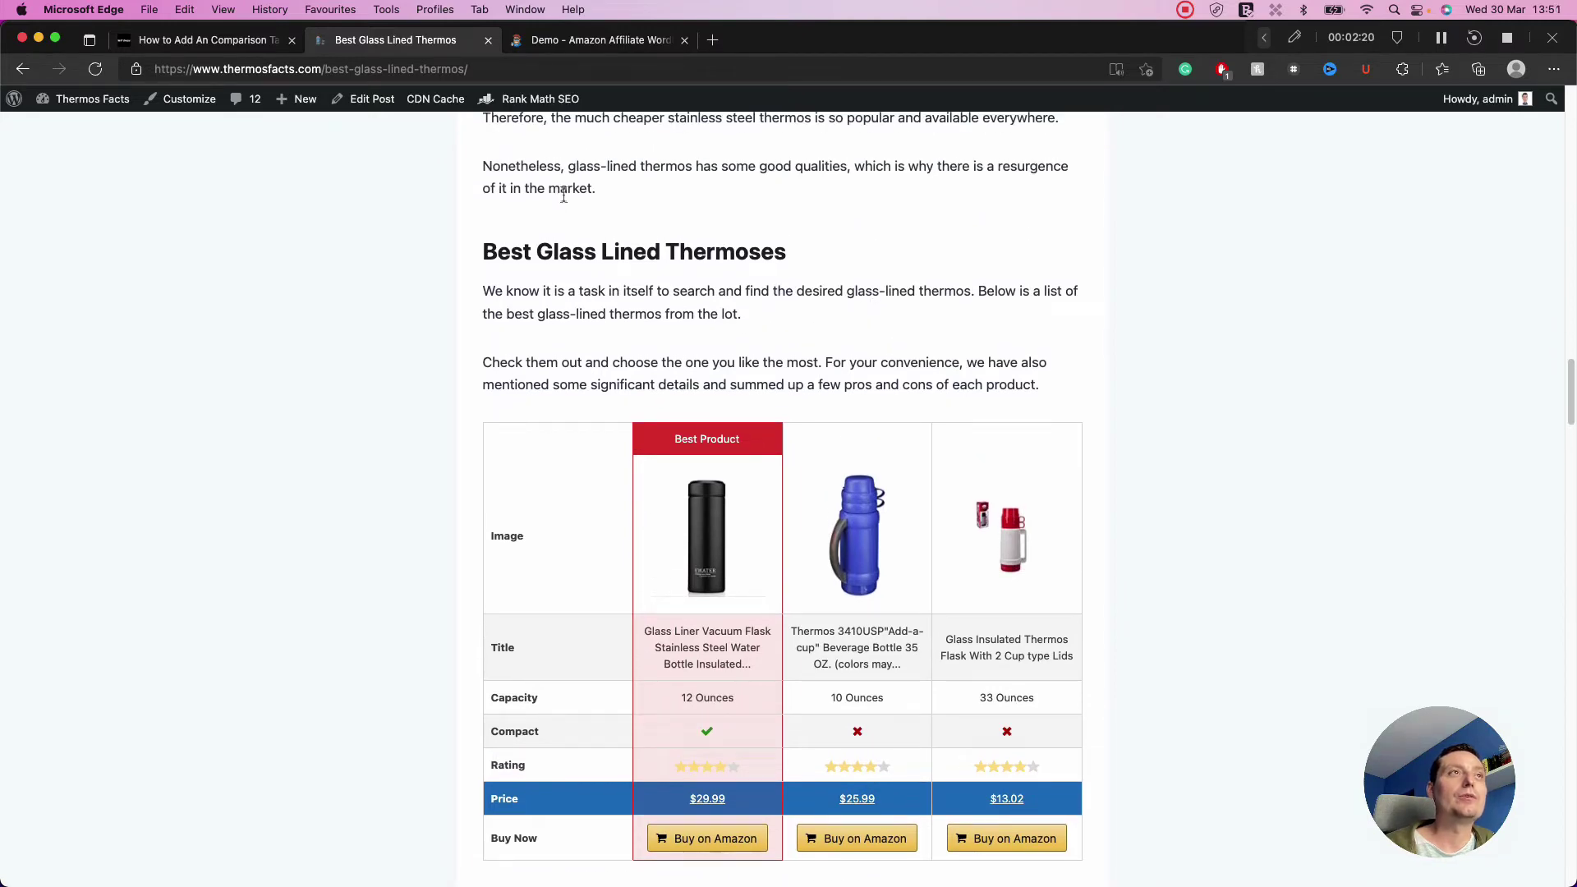
{"action": "left_click", "coordinate": [207, 42]}
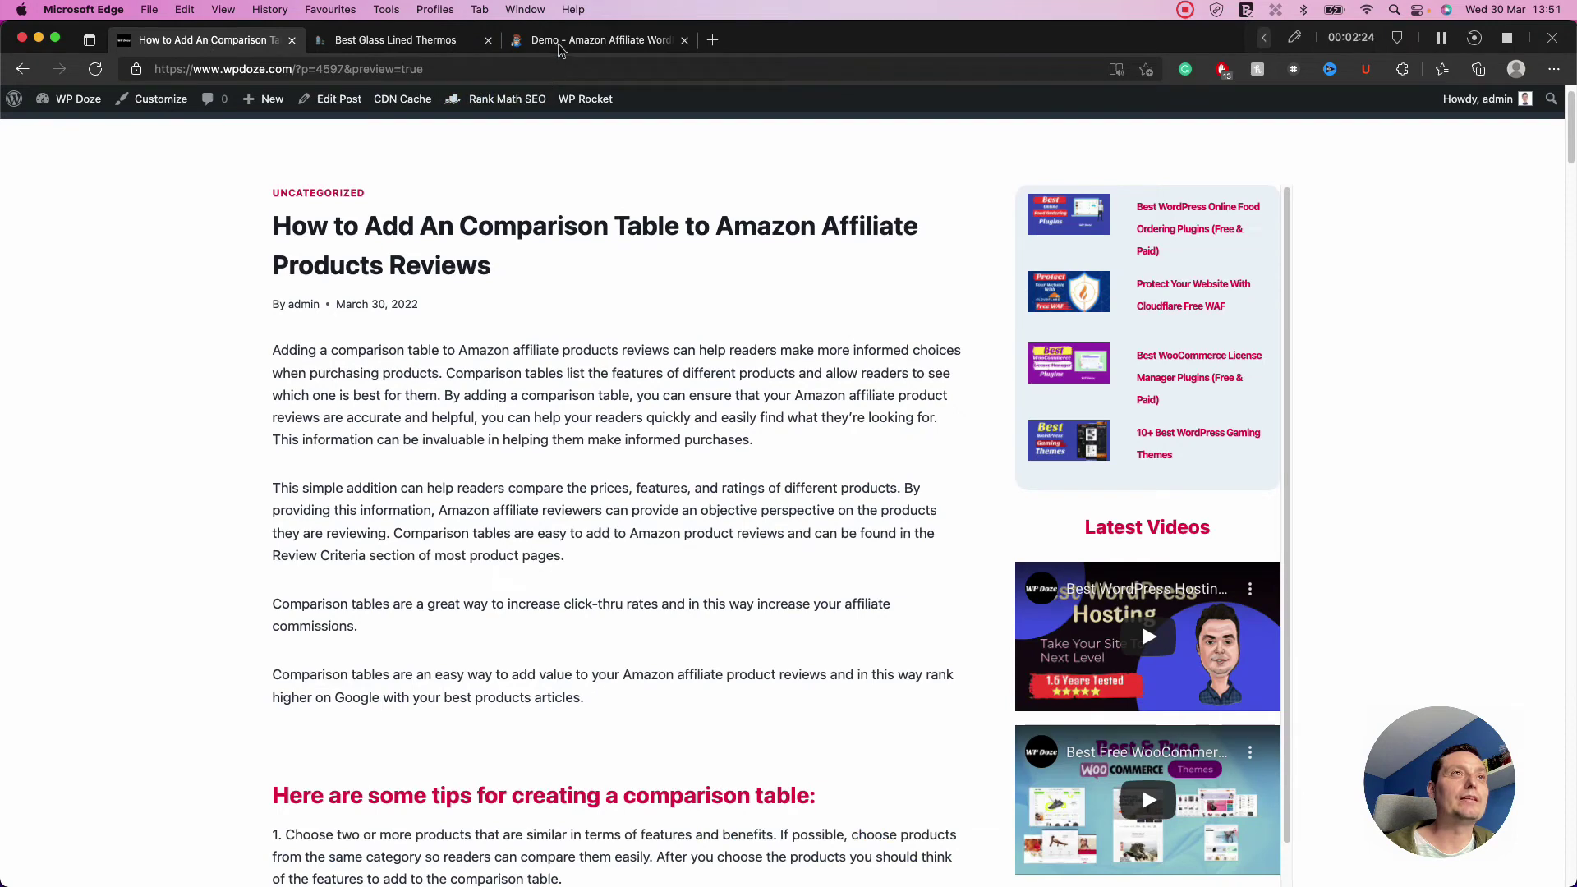
Step: Open the WordPress dashboard of the Thermos Facts site from its glass-lined thermos article
{"action": "left_click", "coordinate": [396, 40]}
{"action": "scroll", "coordinate": [194, 182], "scroll_direction": "up", "scroll_amount": 5}
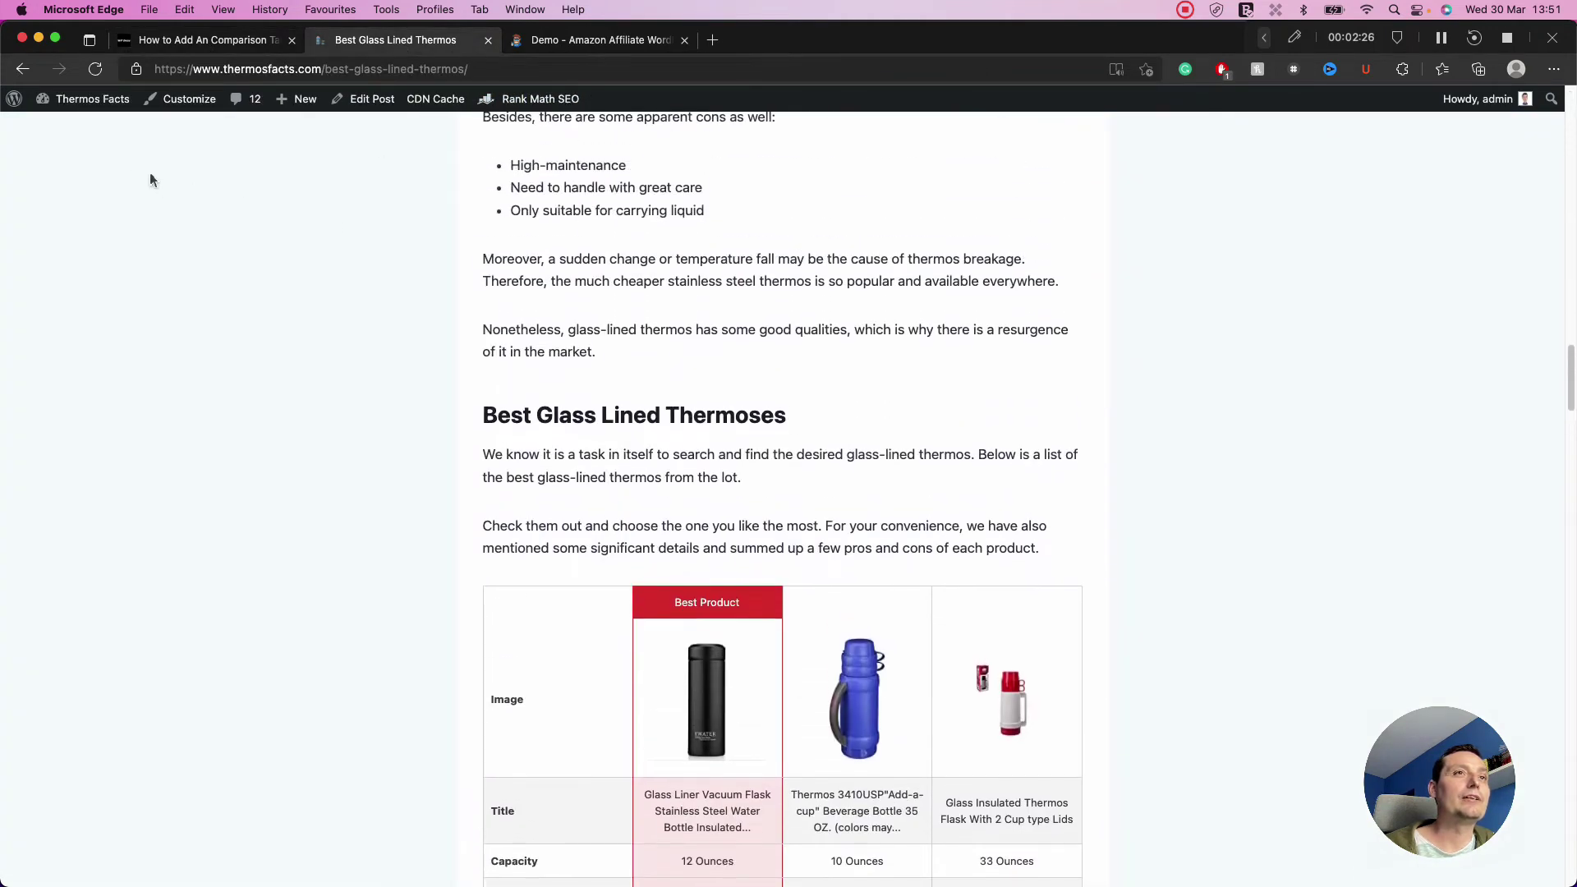
{"action": "scroll", "coordinate": [324, 253], "scroll_direction": "up", "scroll_amount": 3}
{"action": "mouse_move", "coordinate": [82, 98]}
{"action": "left_click", "coordinate": [79, 132]}
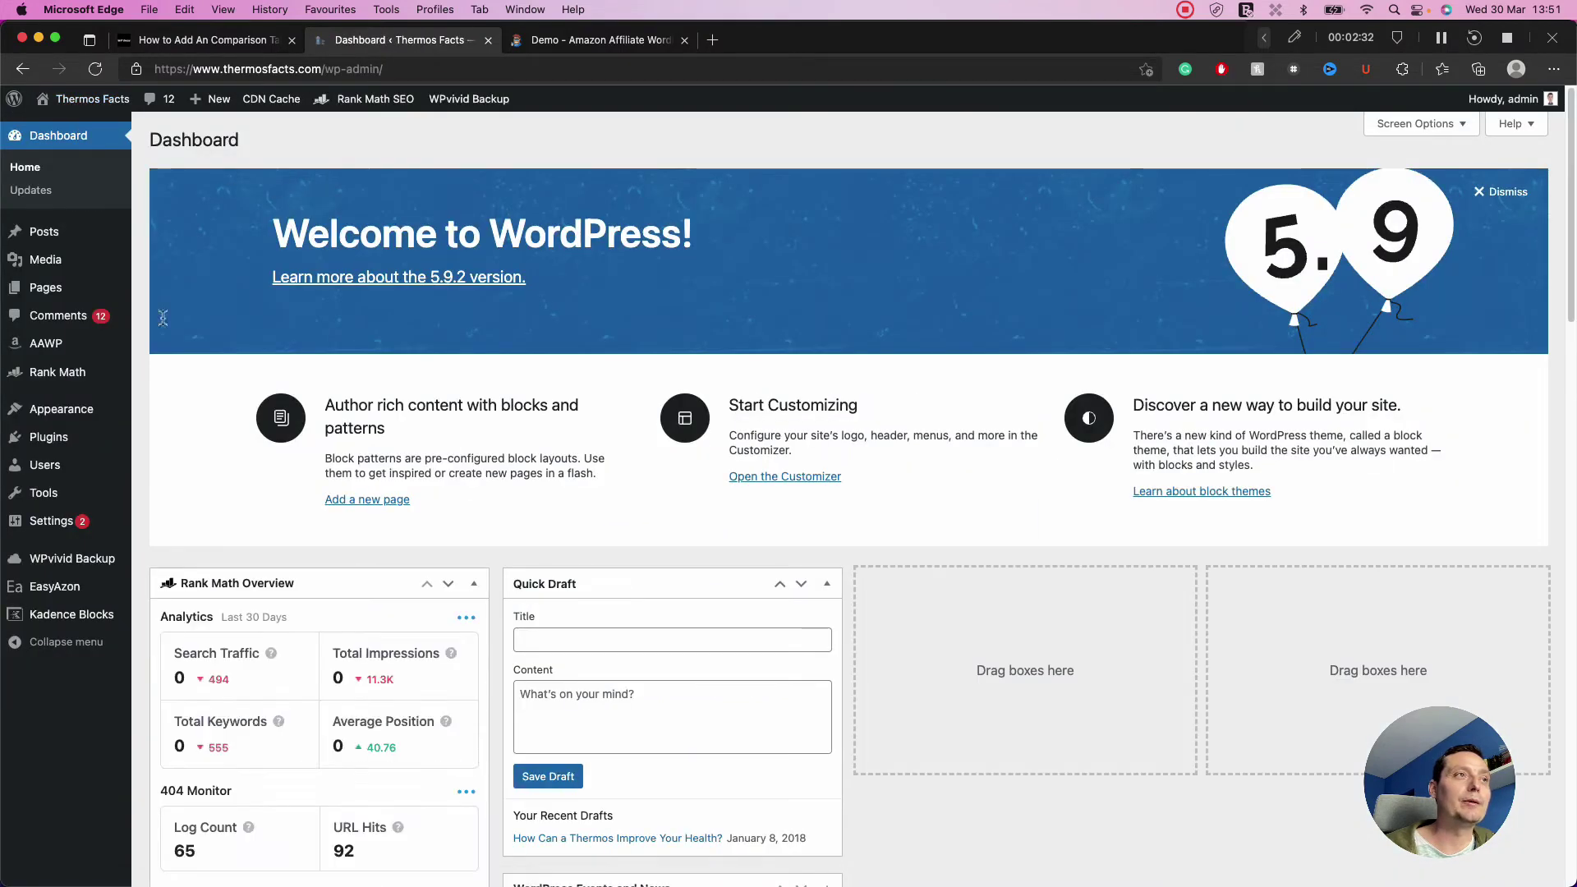
Step: Open the AAWP plugin settings and review the Amazon API connection, country and tracking ID fields
{"action": "mouse_move", "coordinate": [48, 346]}
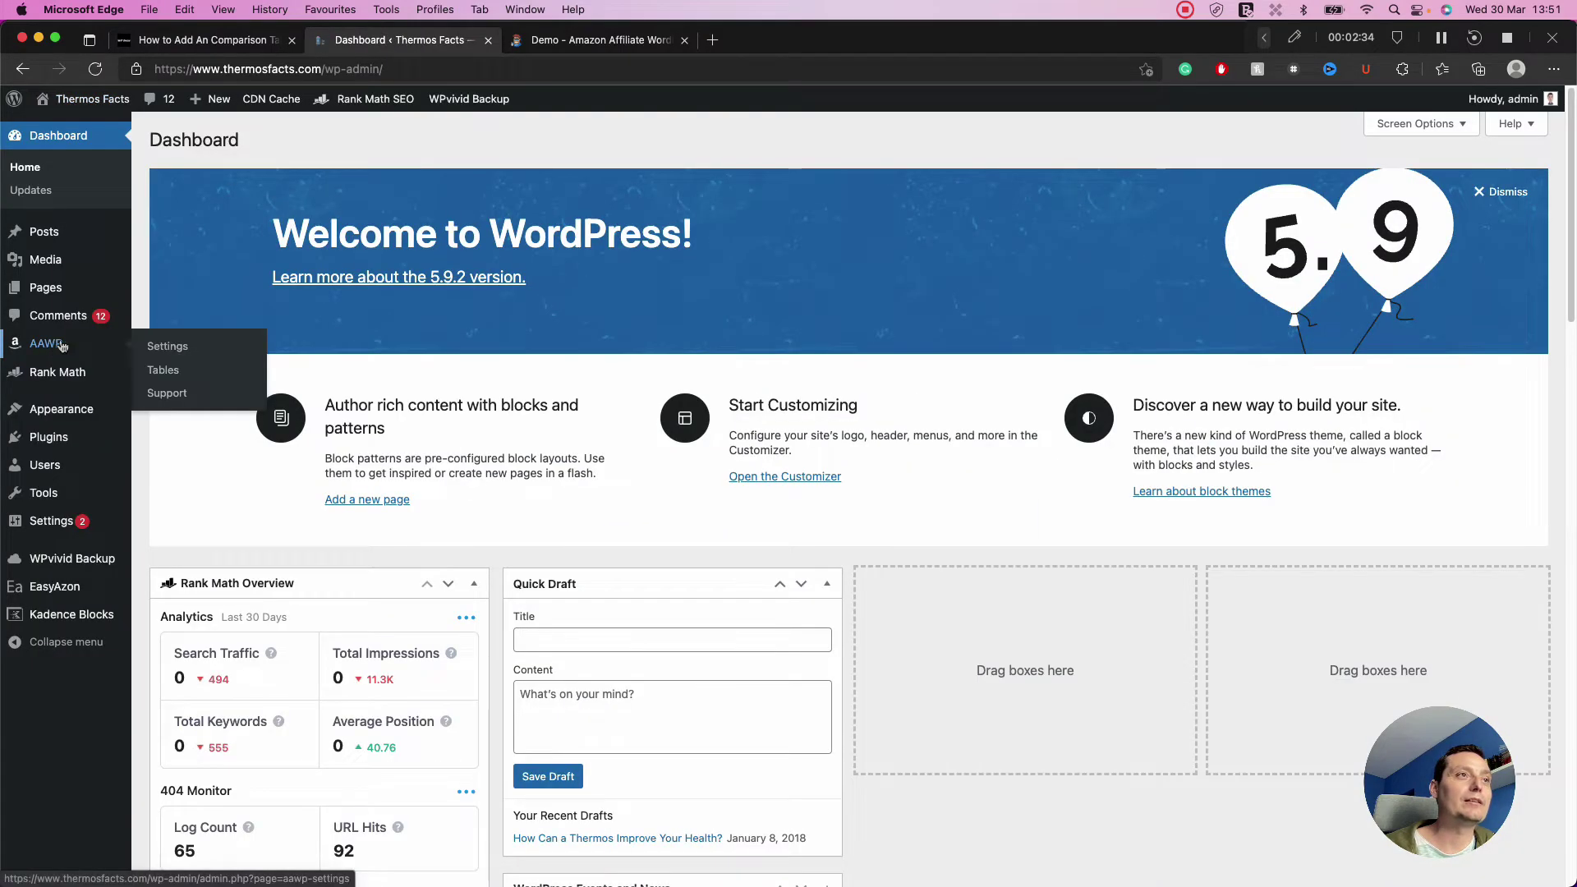
{"action": "left_click", "coordinate": [62, 345]}
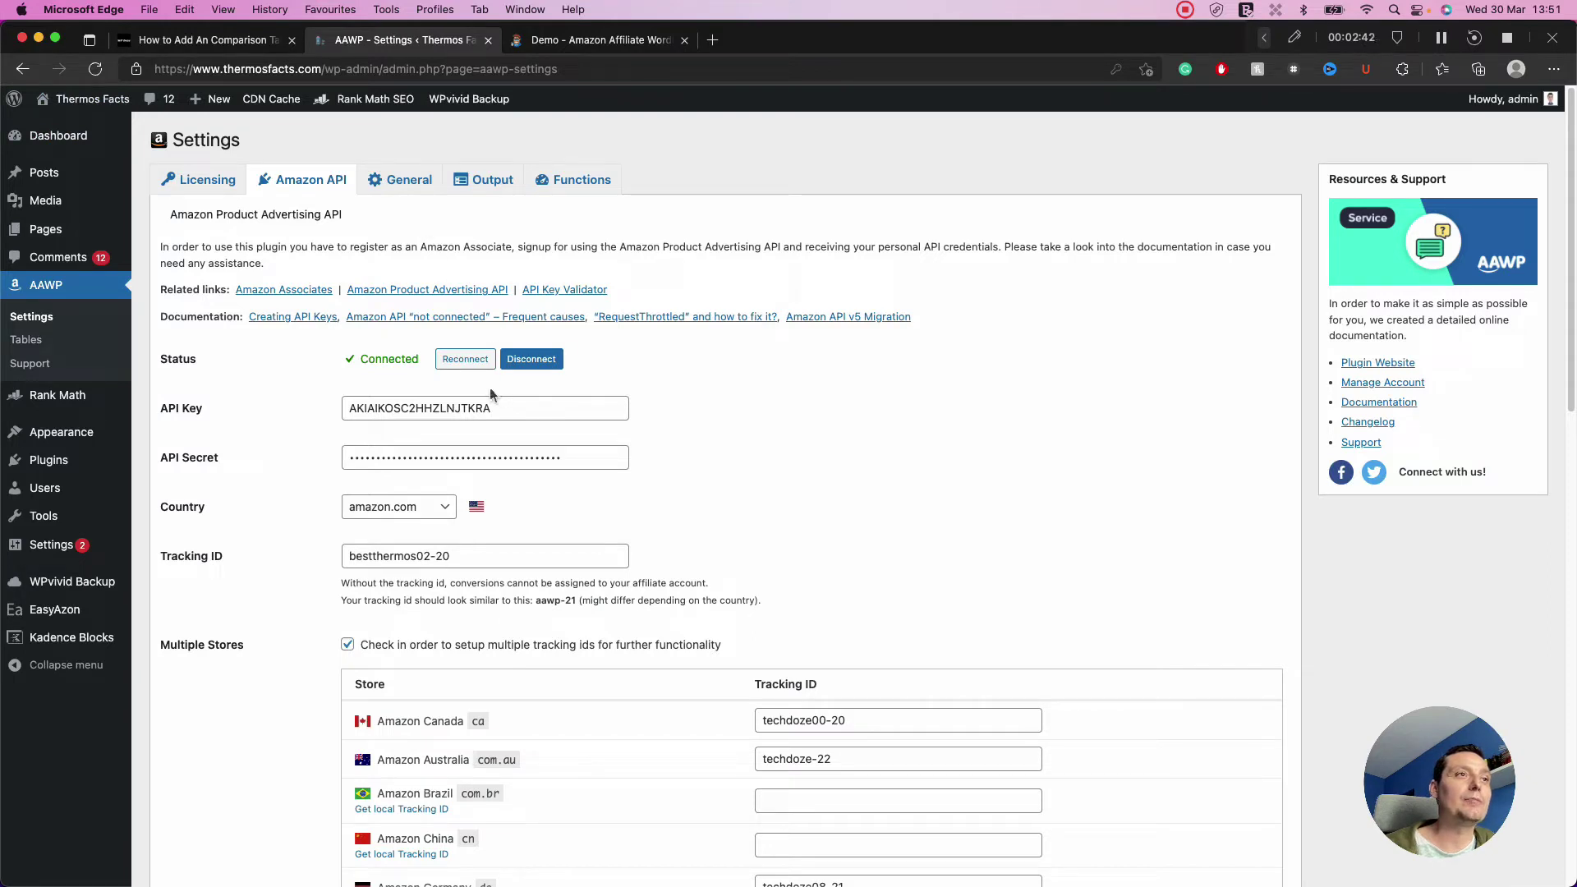
{"action": "scroll", "coordinate": [664, 416], "scroll_direction": "down", "scroll_amount": 1}
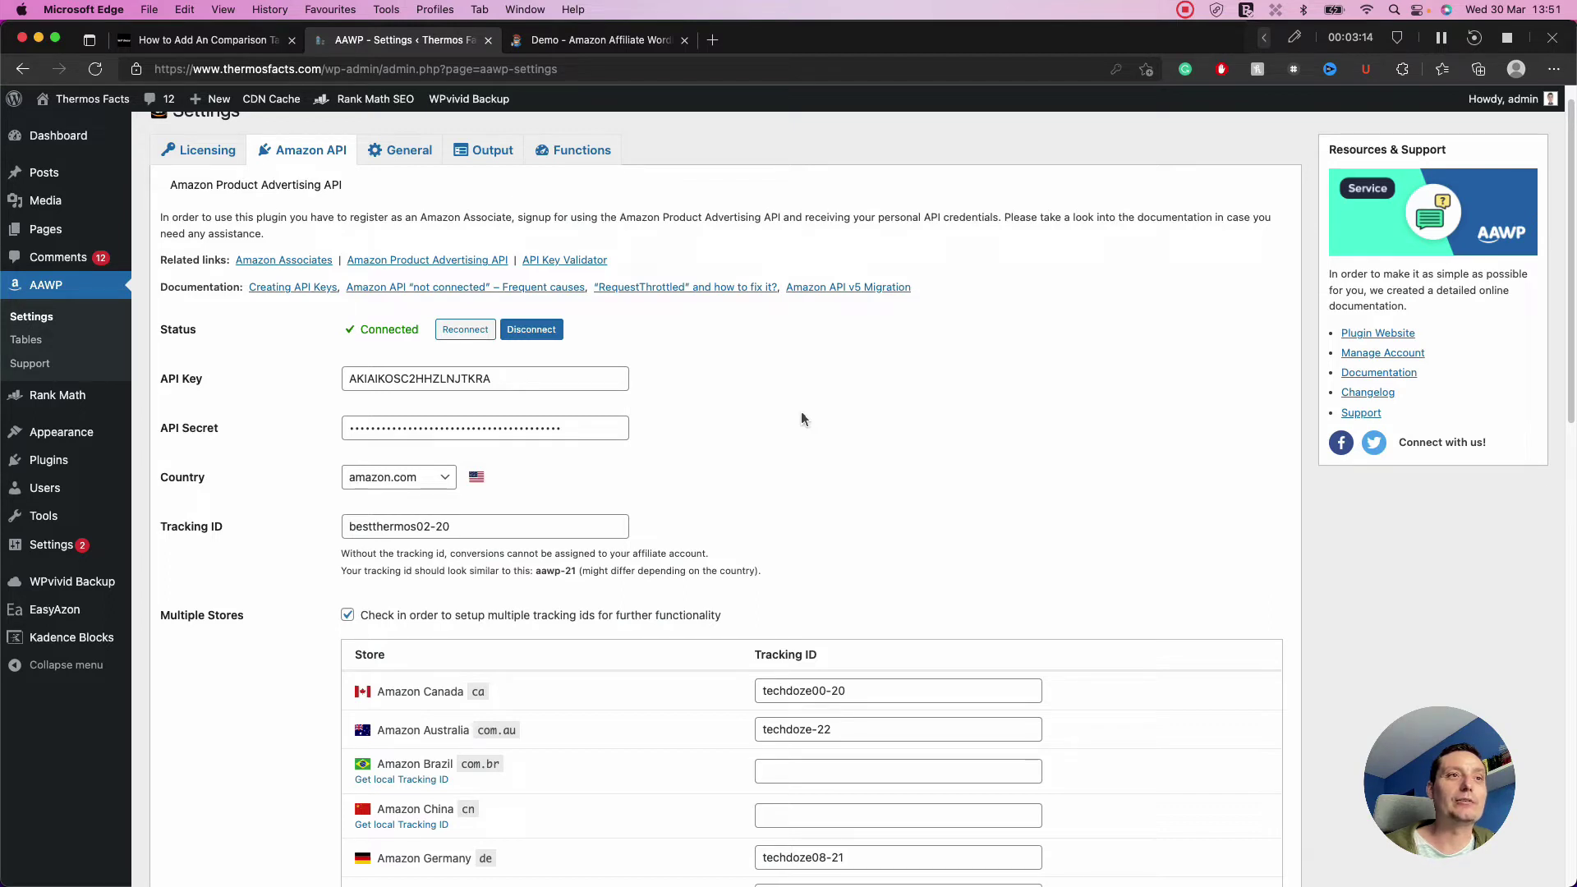
{"action": "scroll", "coordinate": [801, 411], "scroll_direction": "up", "scroll_amount": 2}
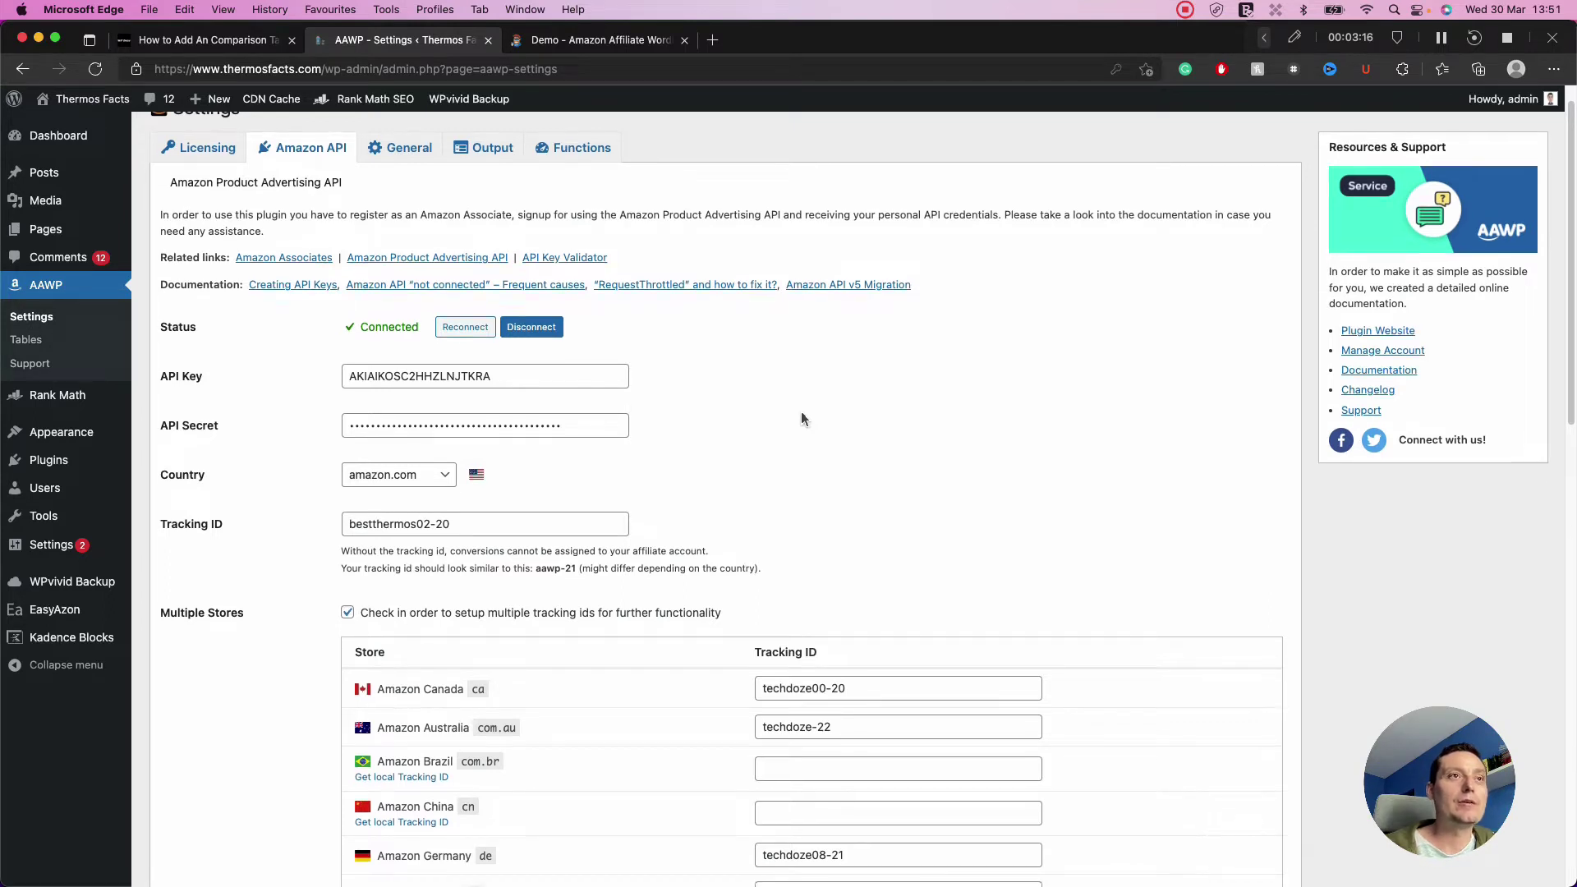
Step: Create a new AAWP comparison table titled "Glass Thermos 2"
{"action": "scroll", "coordinate": [767, 404], "scroll_direction": "up", "scroll_amount": 1}
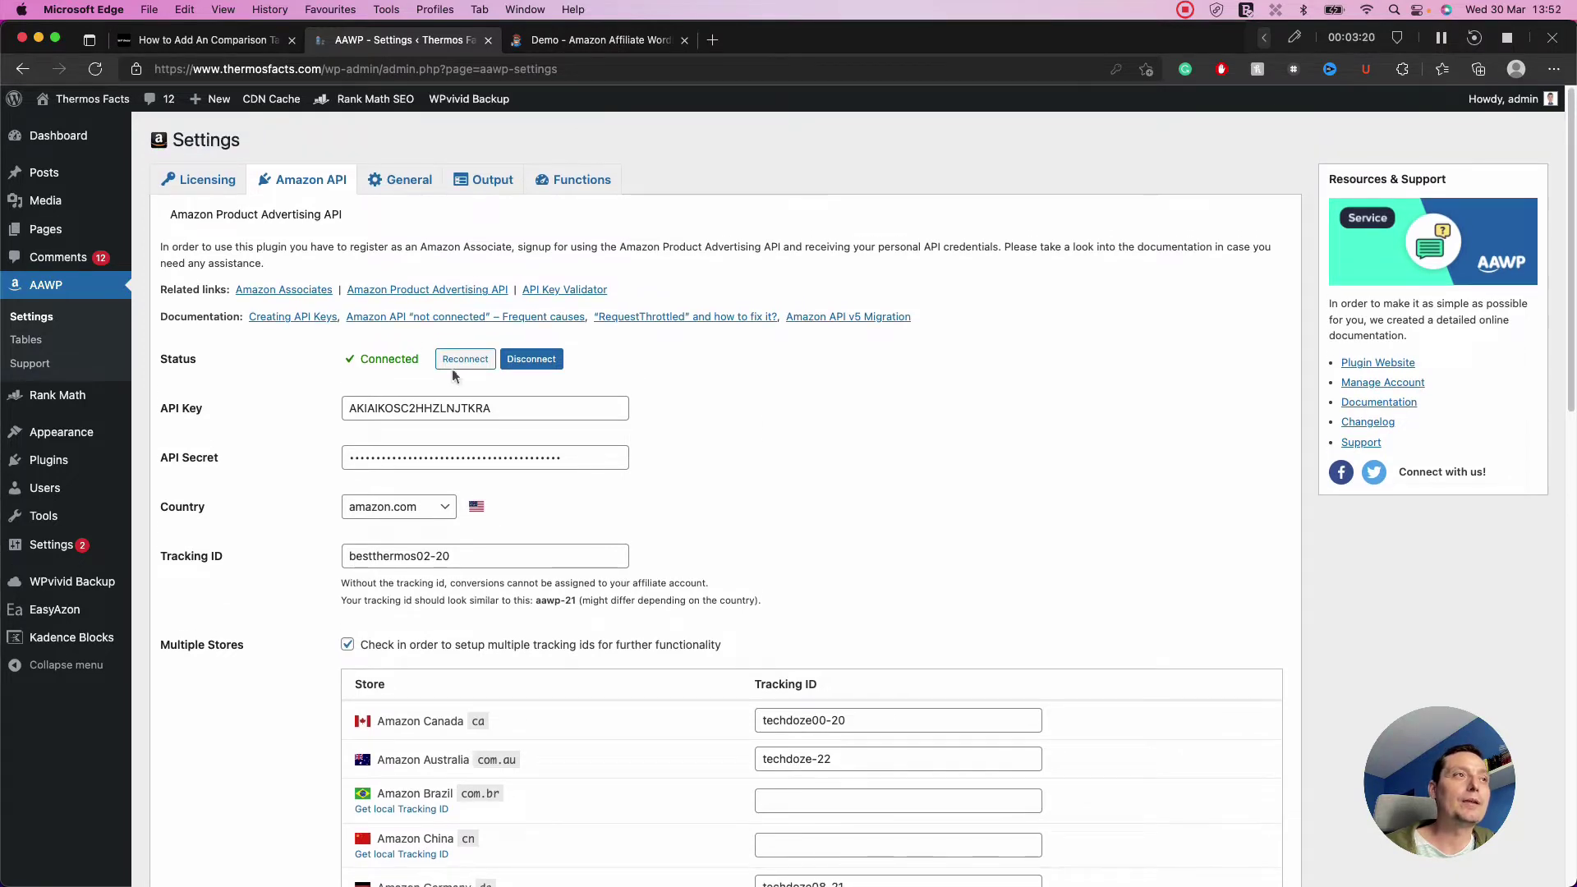
{"action": "left_click", "coordinate": [41, 343]}
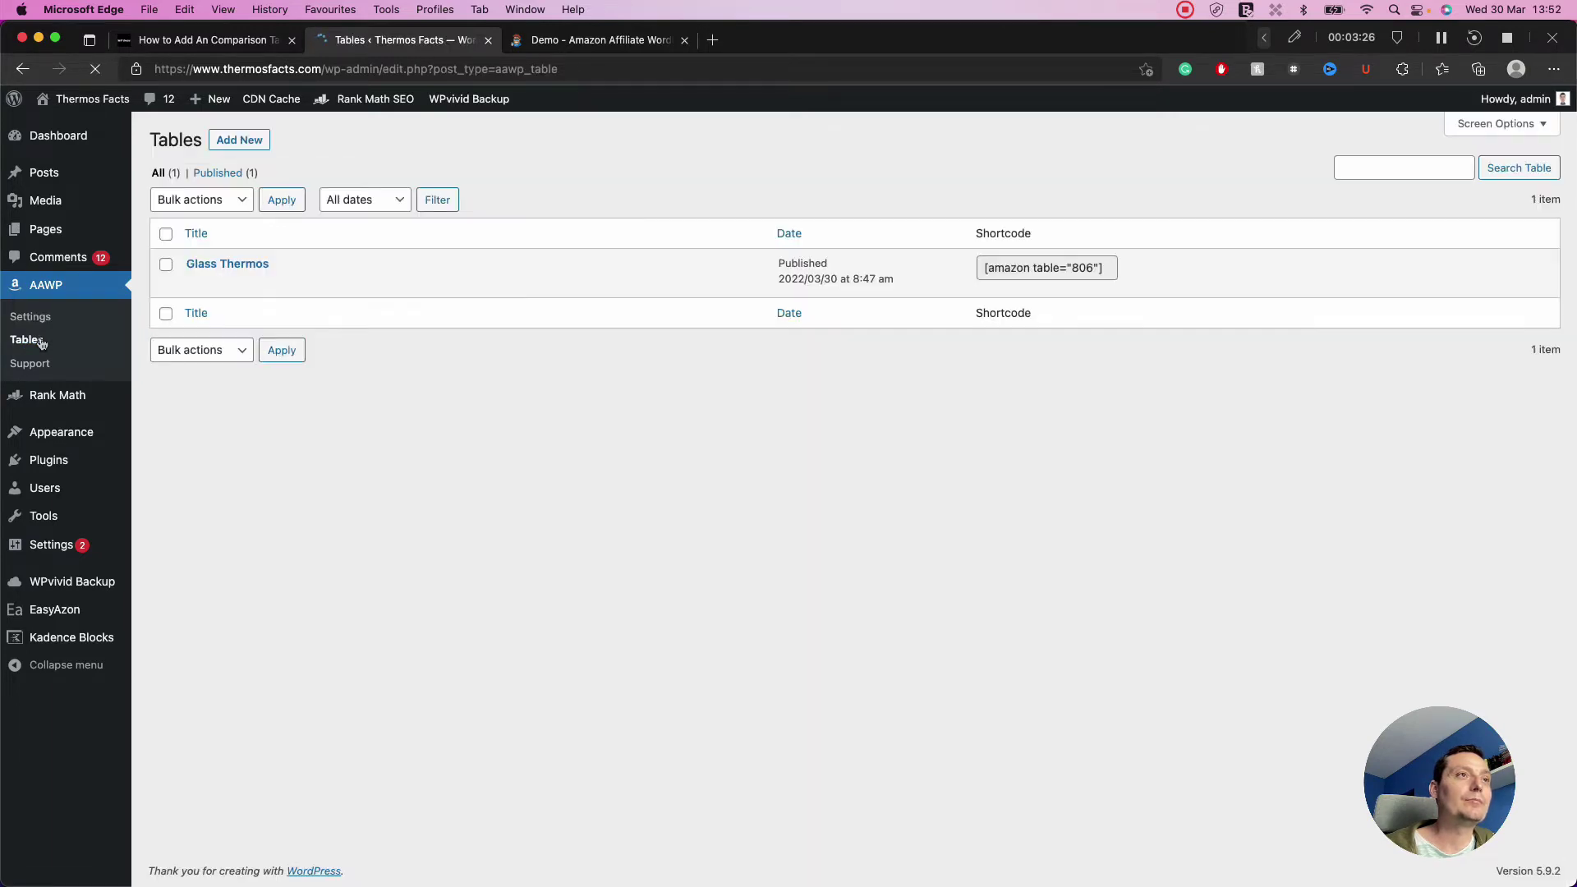
{"action": "mouse_move", "coordinate": [583, 286]}
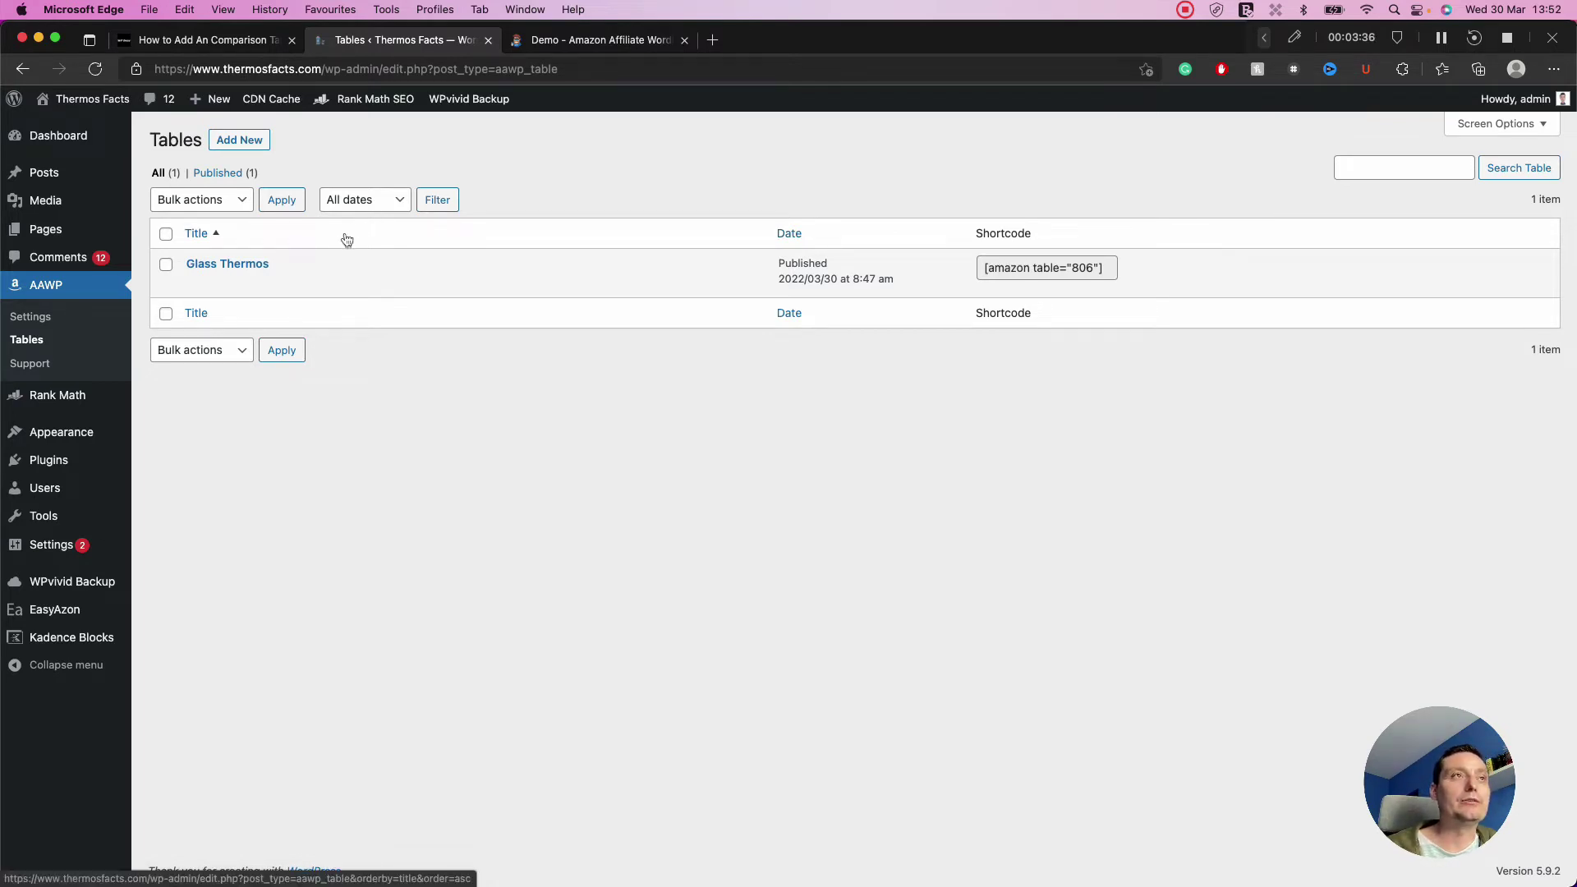
{"action": "left_click", "coordinate": [239, 145]}
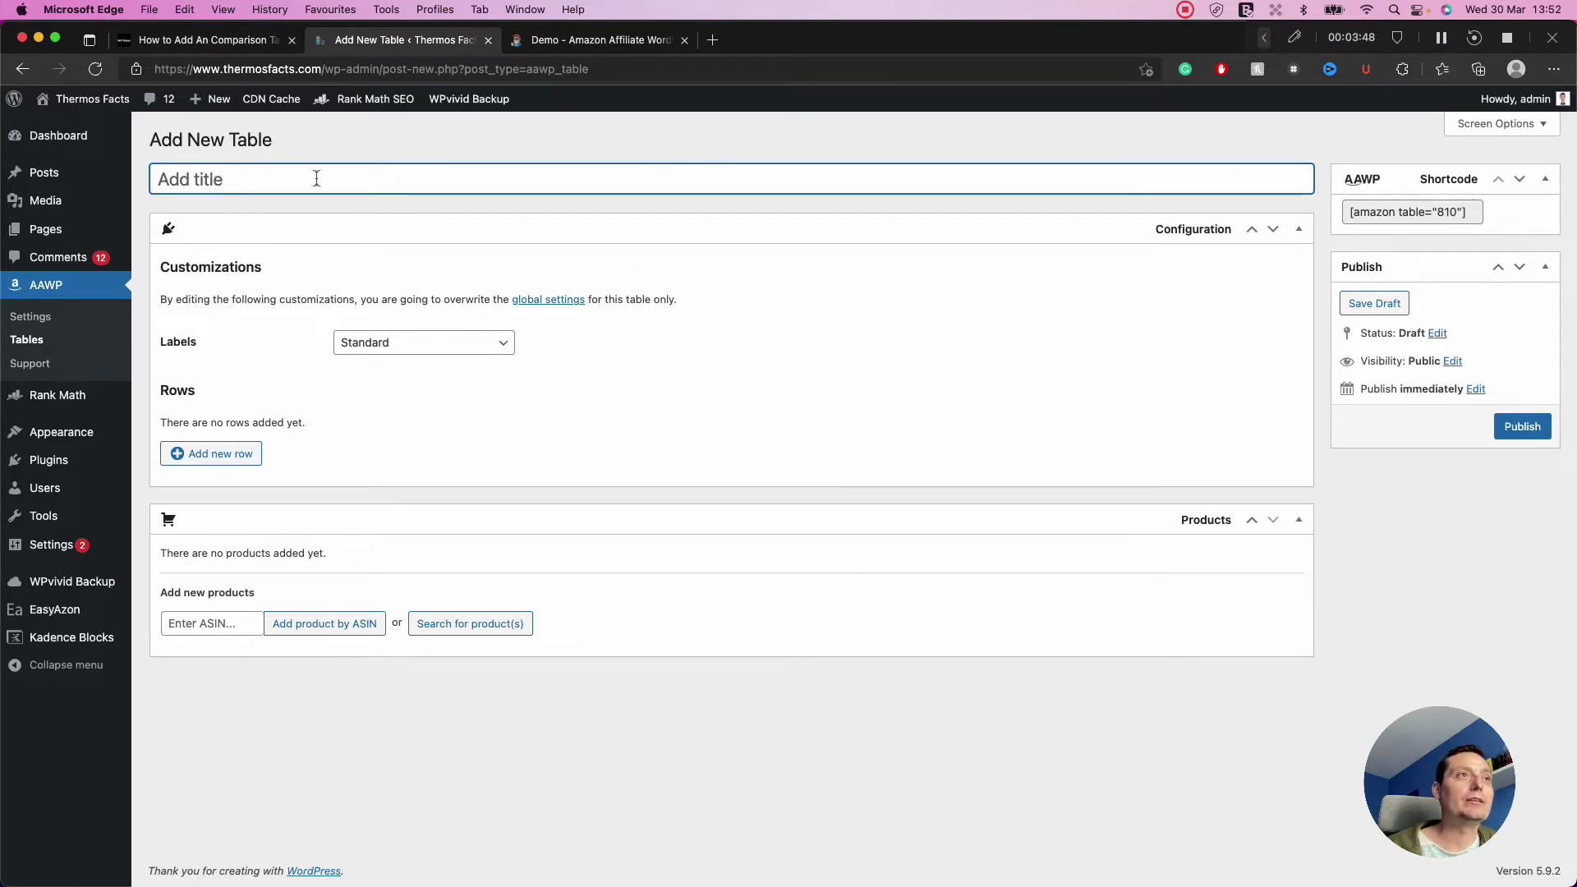
{"action": "type", "text": "Glass"}
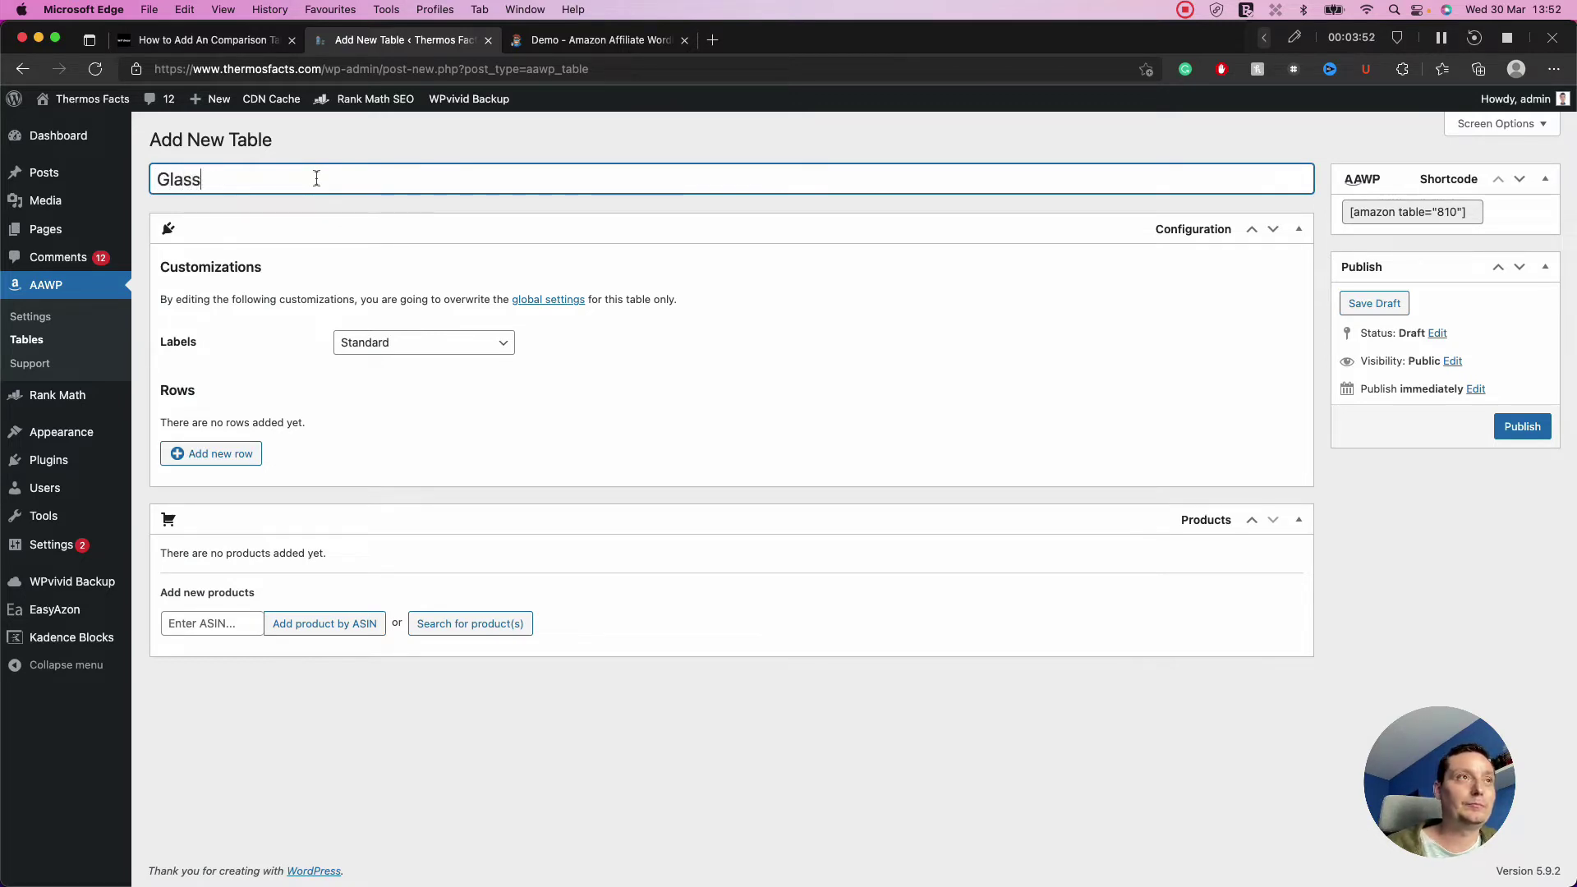
{"action": "type", "text": " Thermos"}
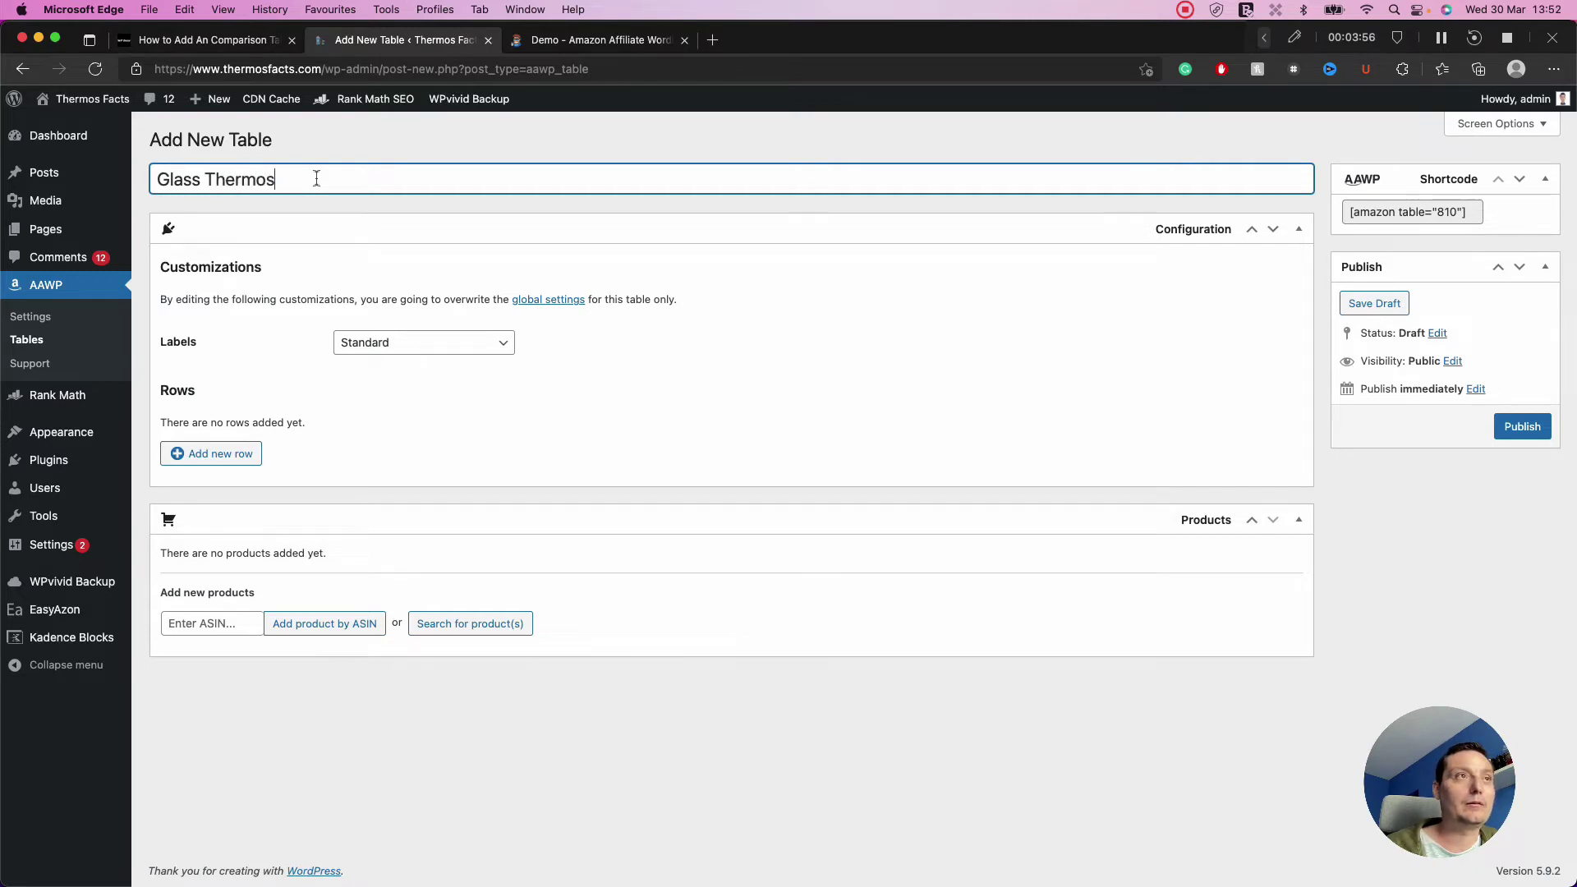
{"action": "type", "text": " 2"}
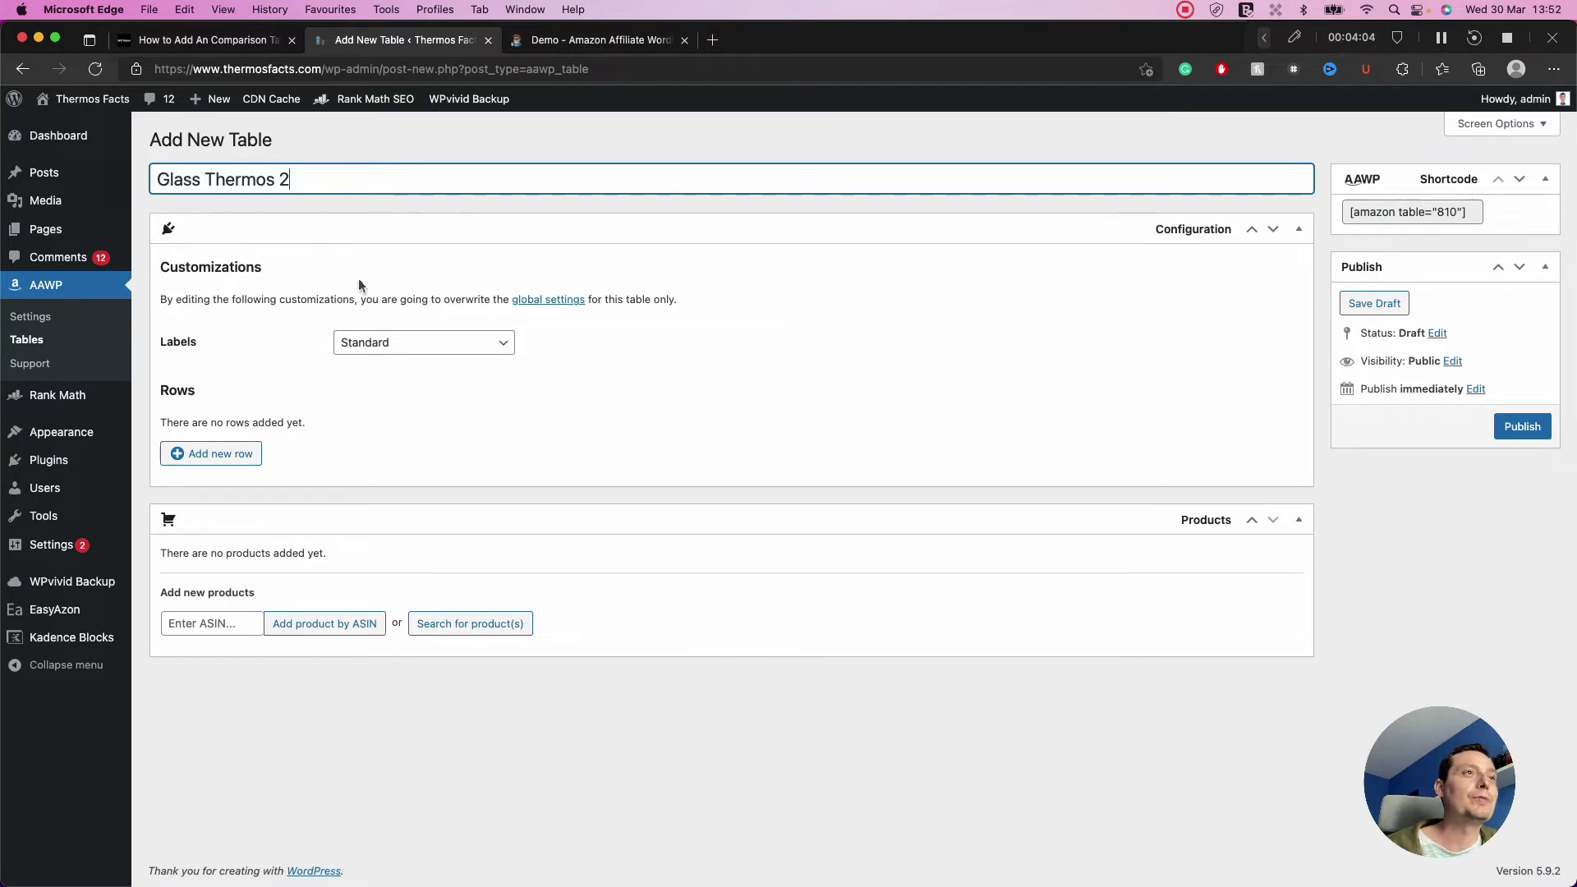
Step: Keep the table's Labels setting at Standard and add a first row labelled "Image" that outputs the product Thumbnail
{"action": "left_click", "coordinate": [402, 346]}
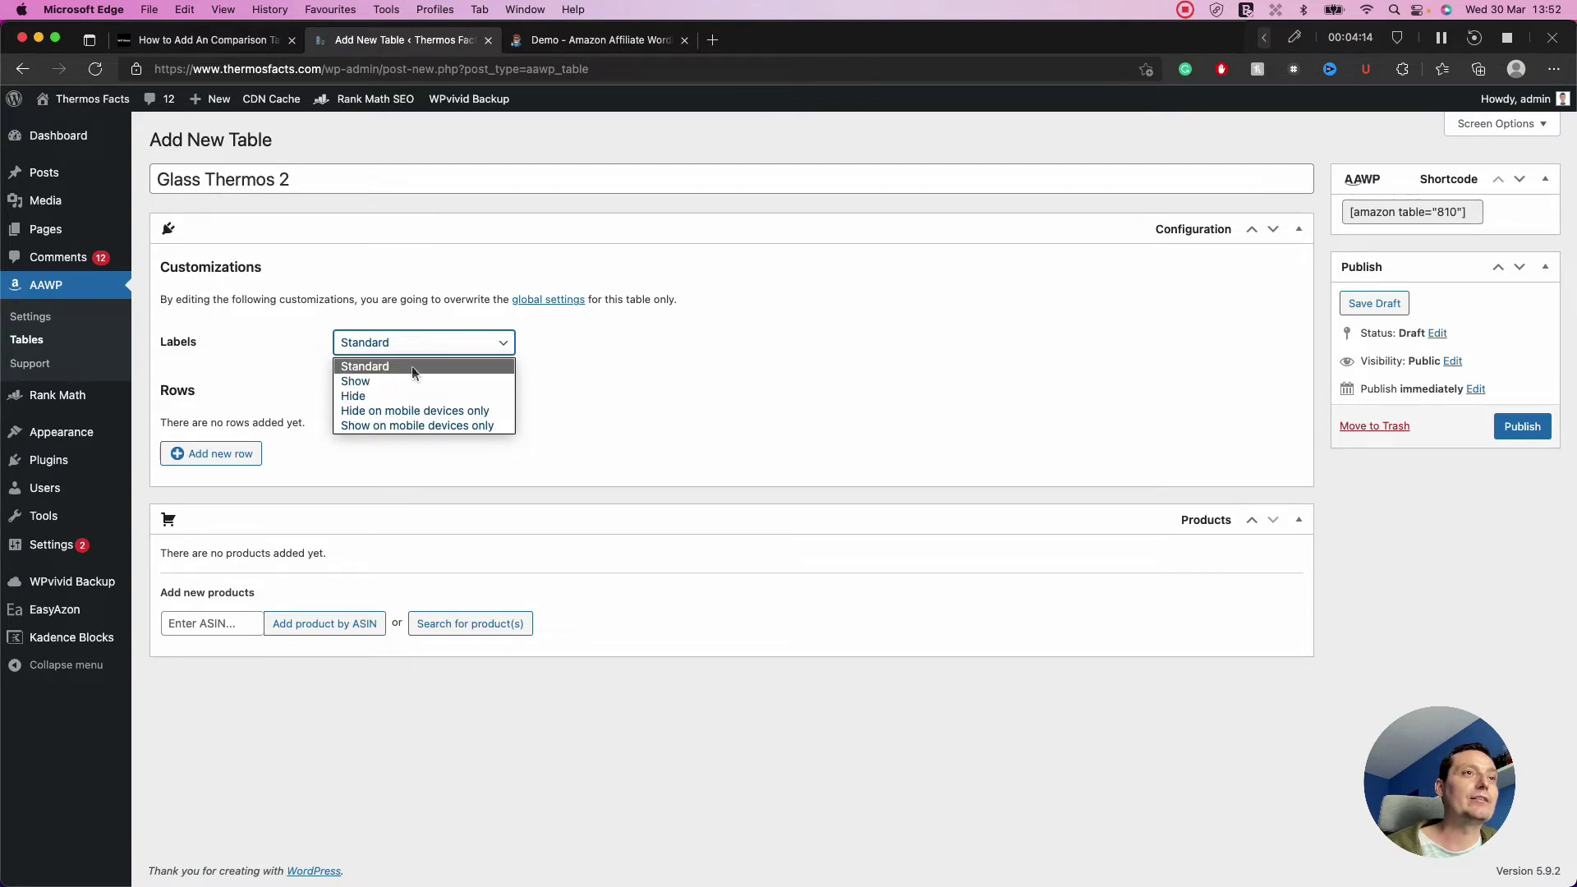
{"action": "left_click", "coordinate": [253, 375]}
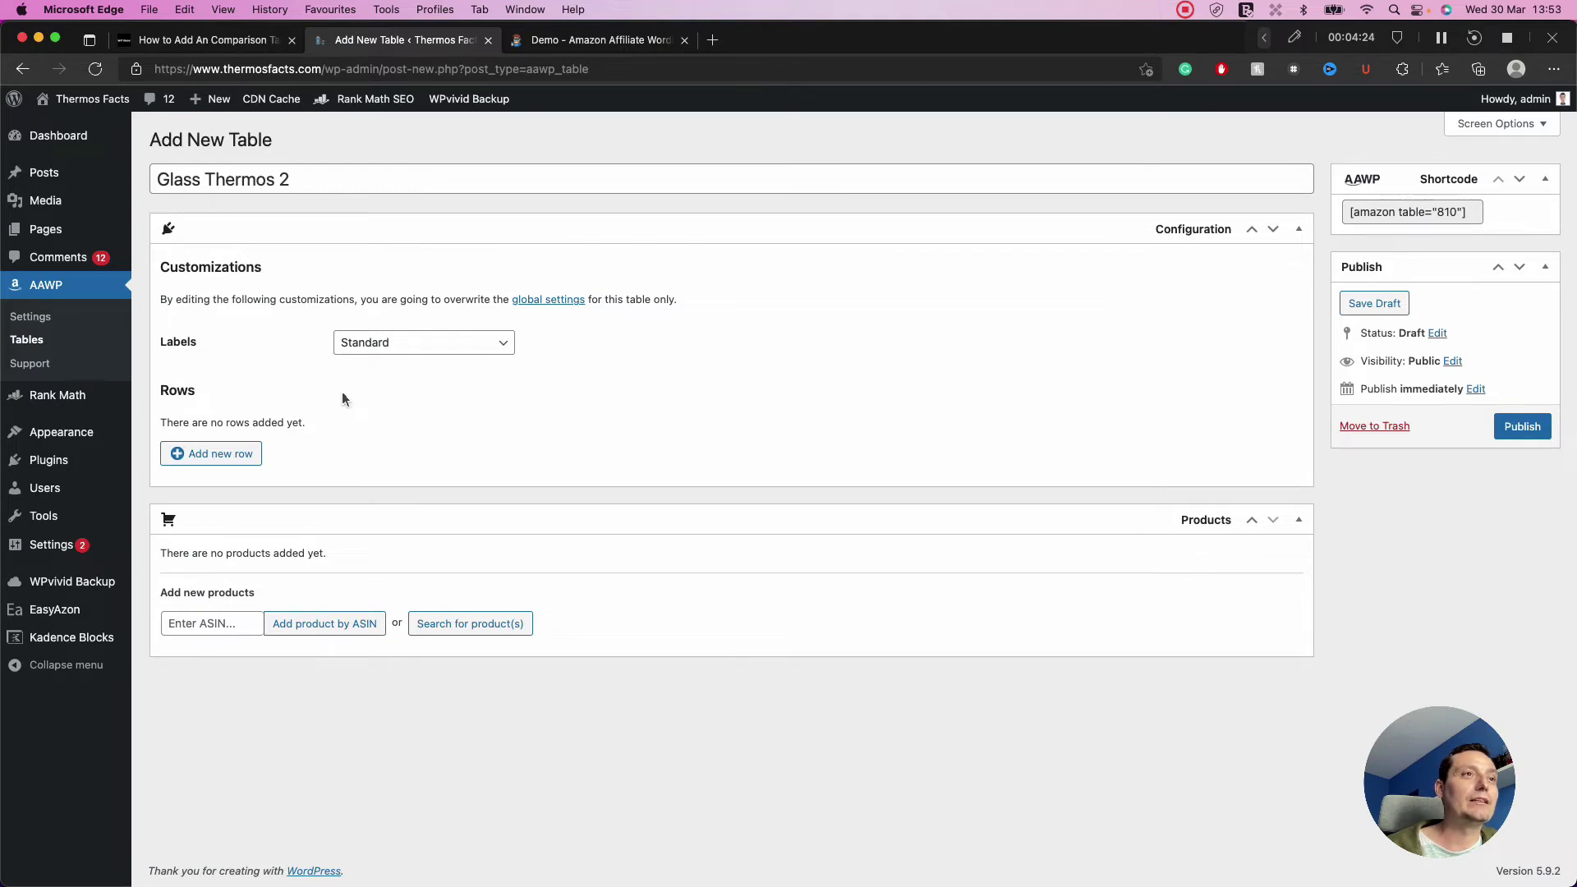
{"action": "left_click", "coordinate": [215, 454]}
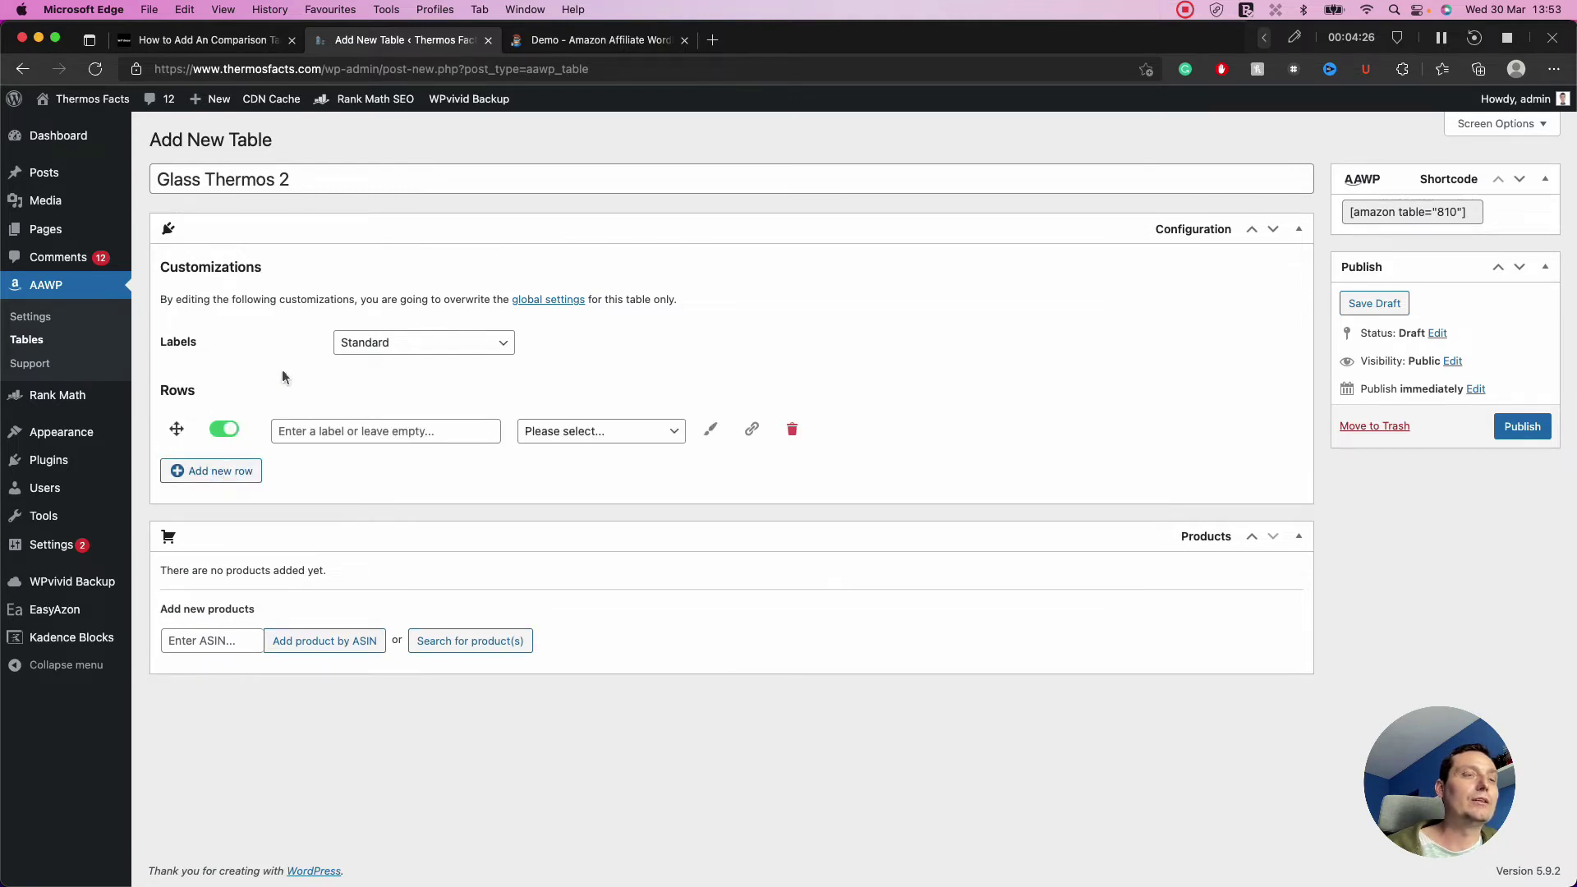
{"action": "left_click", "coordinate": [315, 436]}
{"action": "type", "text": "Image"}
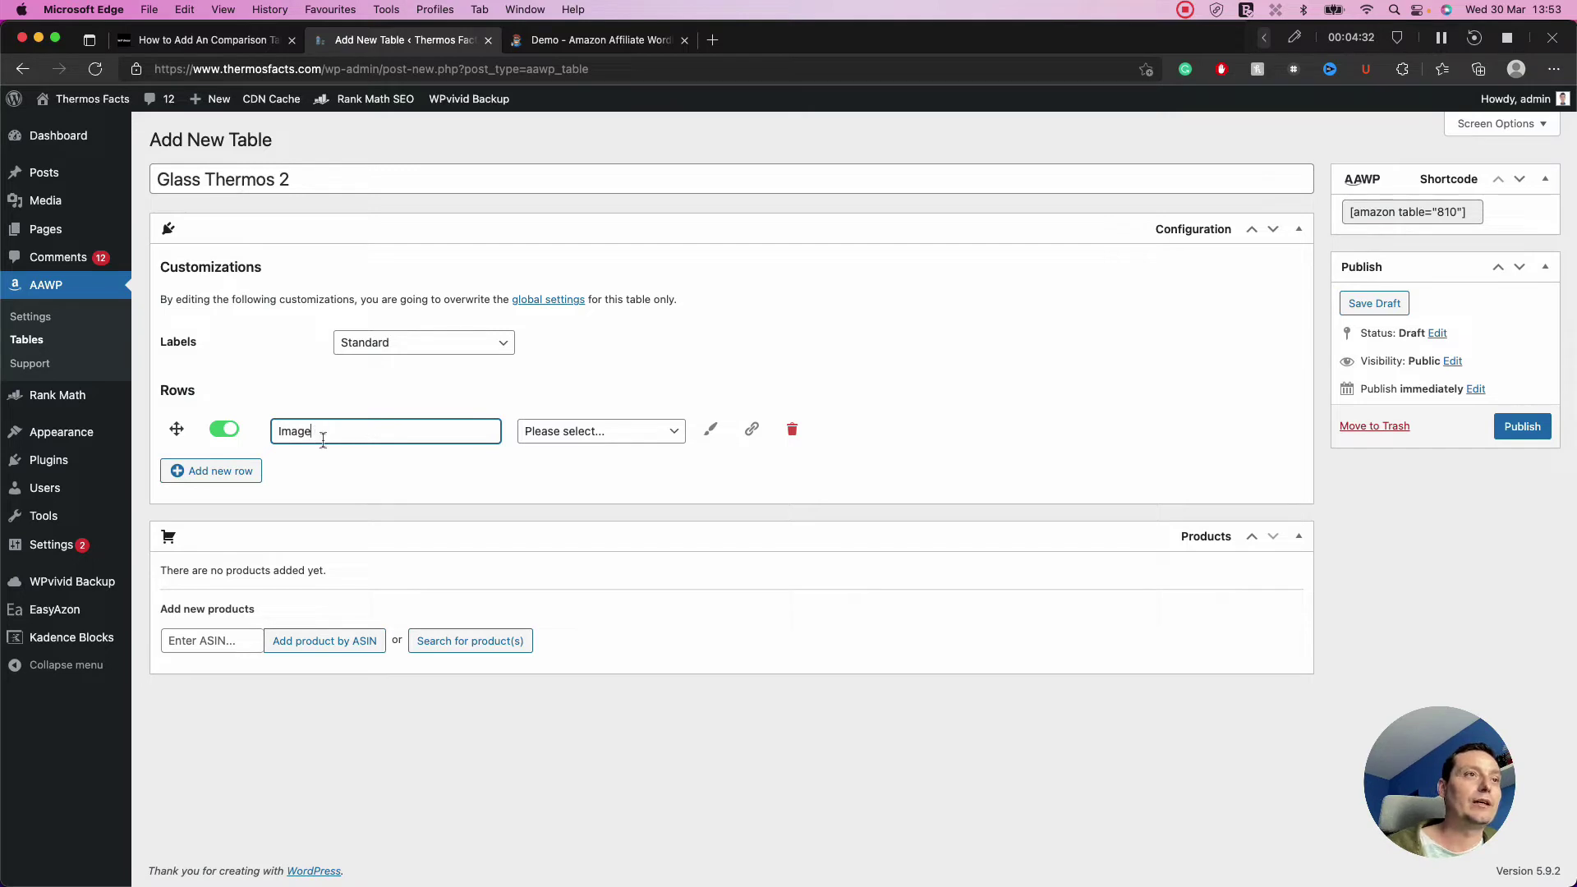
{"action": "left_click", "coordinate": [554, 430]}
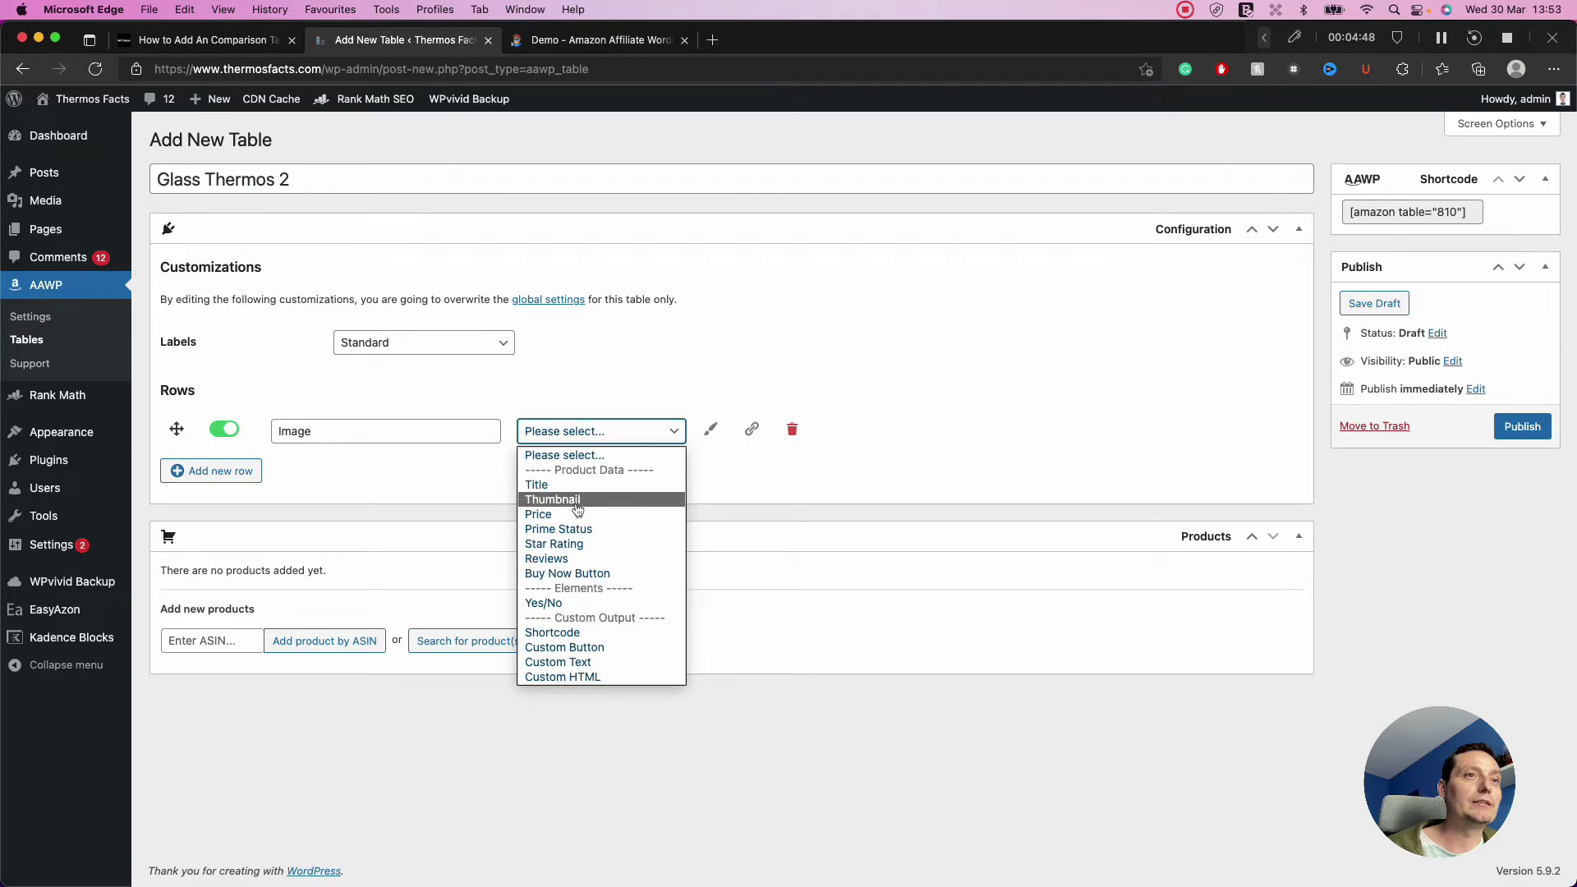
{"action": "left_click", "coordinate": [576, 501]}
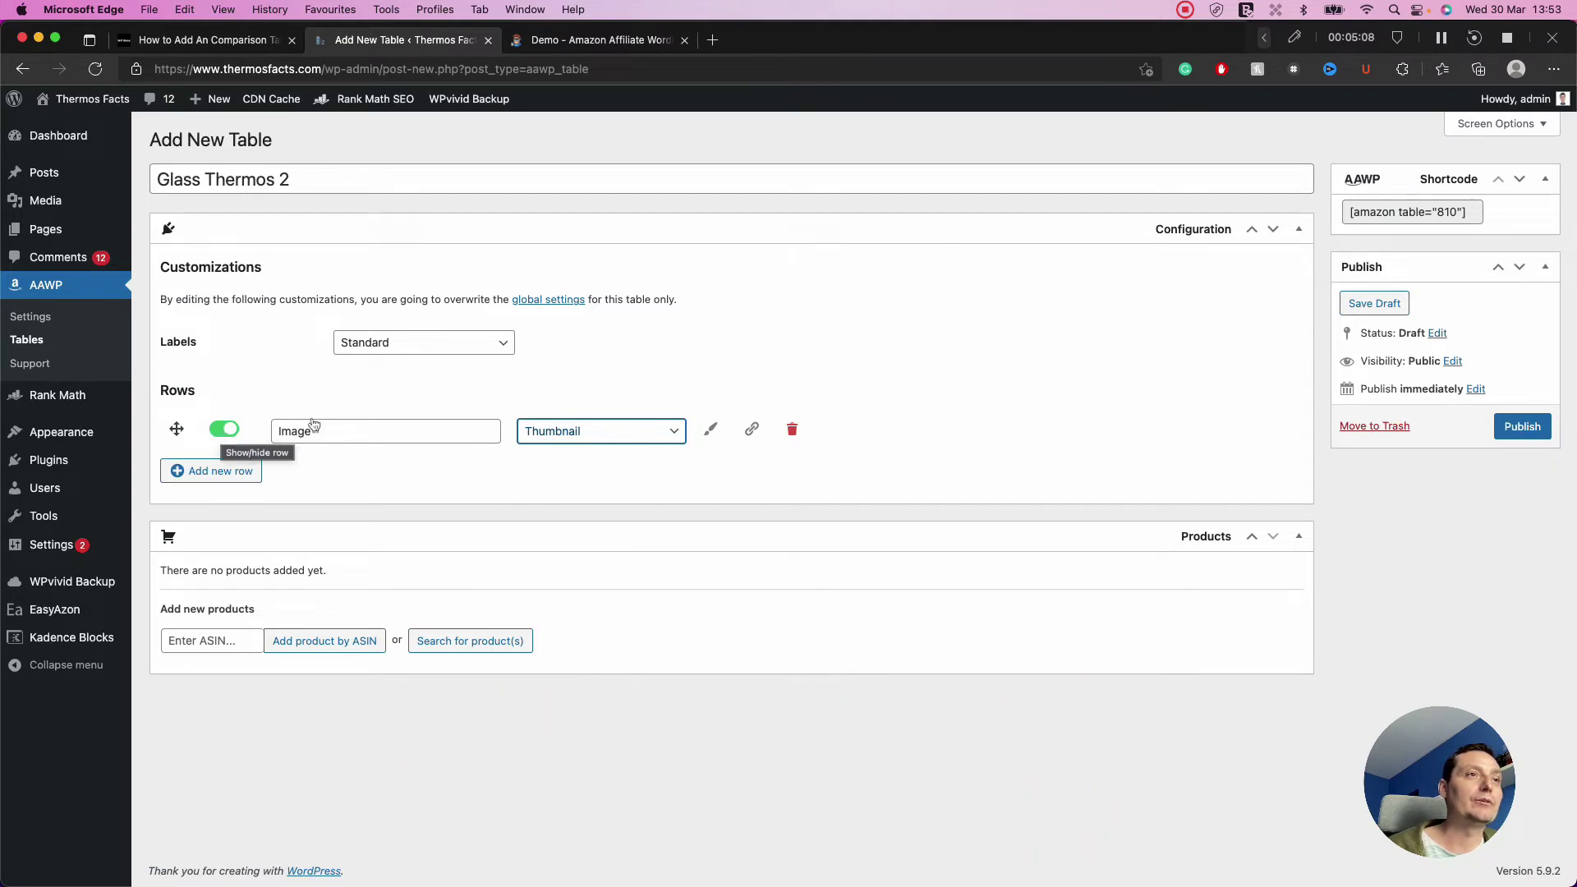
Step: Add a second table row labelled "Title" that outputs the product Title
{"action": "left_click", "coordinate": [234, 480]}
{"action": "left_click", "coordinate": [352, 472]}
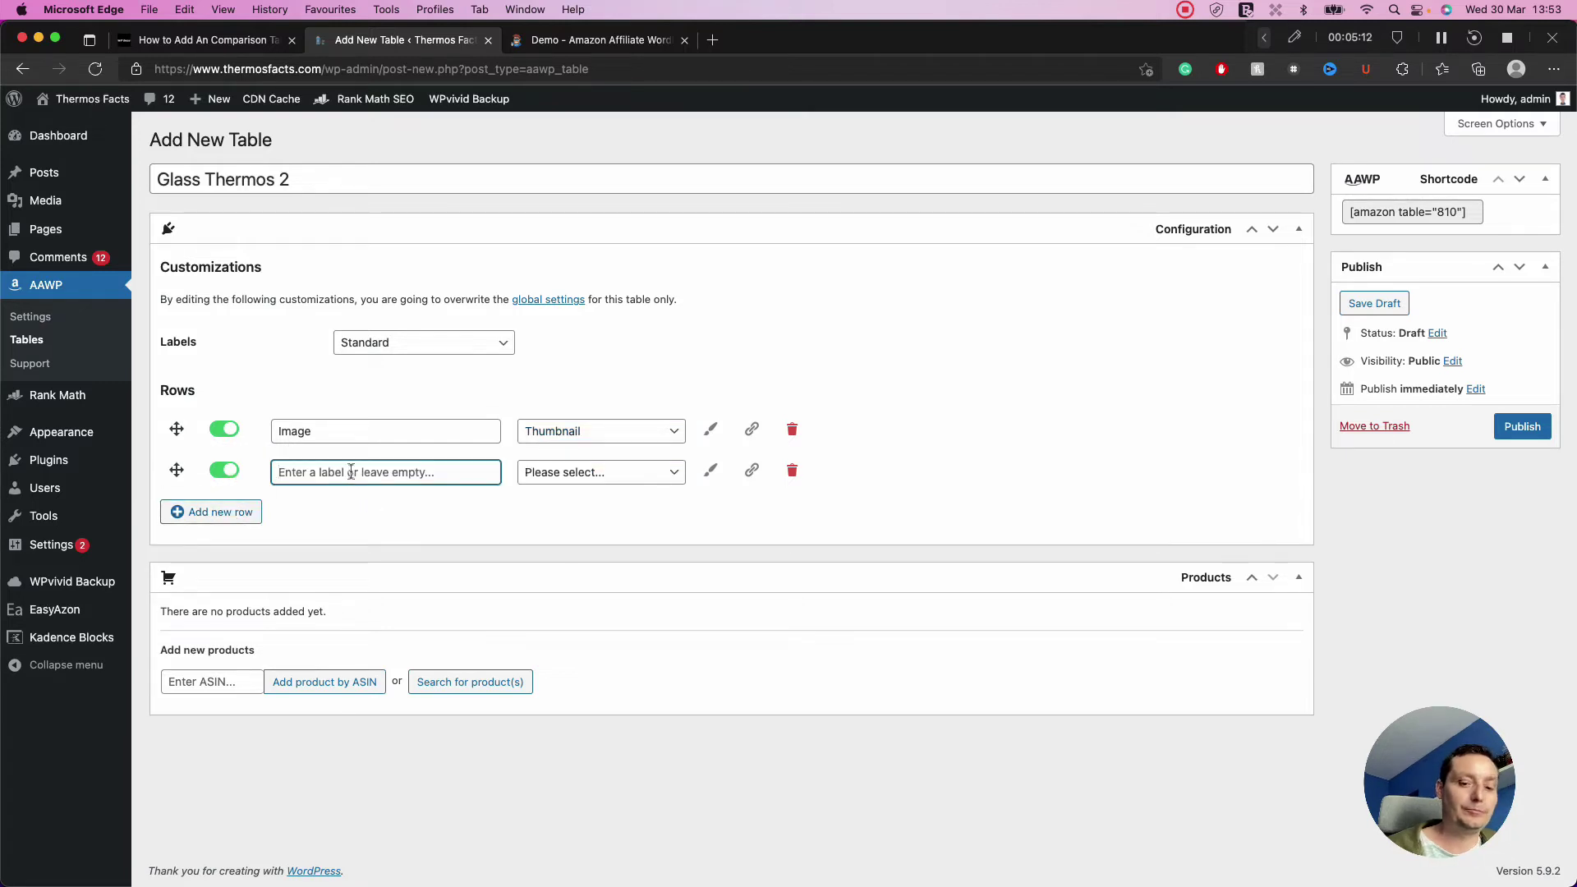
{"action": "type", "text": "Title"}
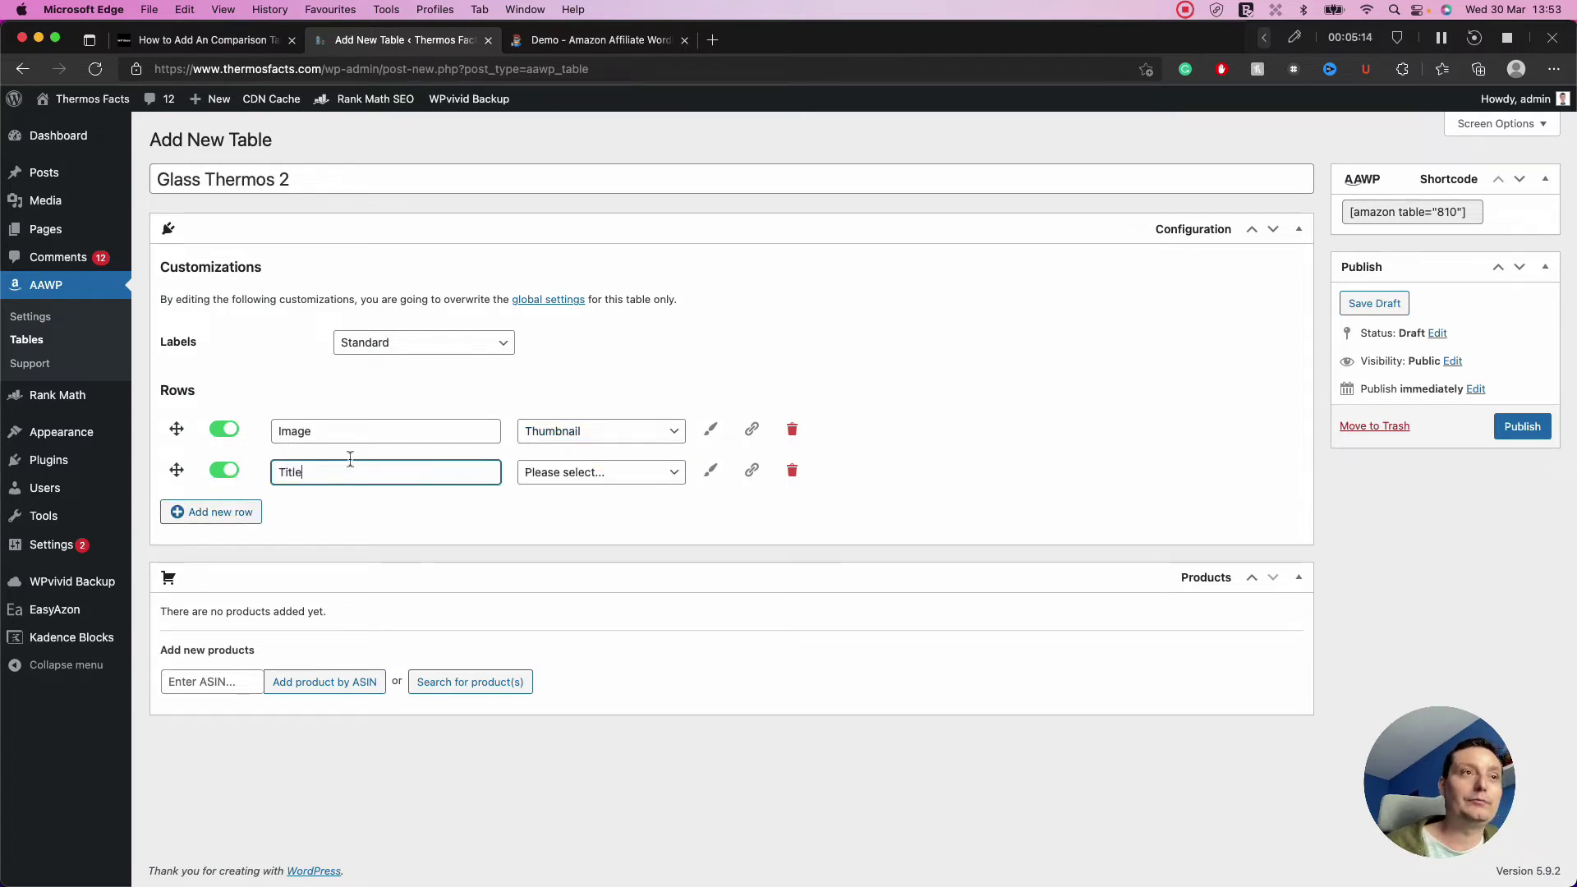
{"action": "left_click", "coordinate": [612, 478]}
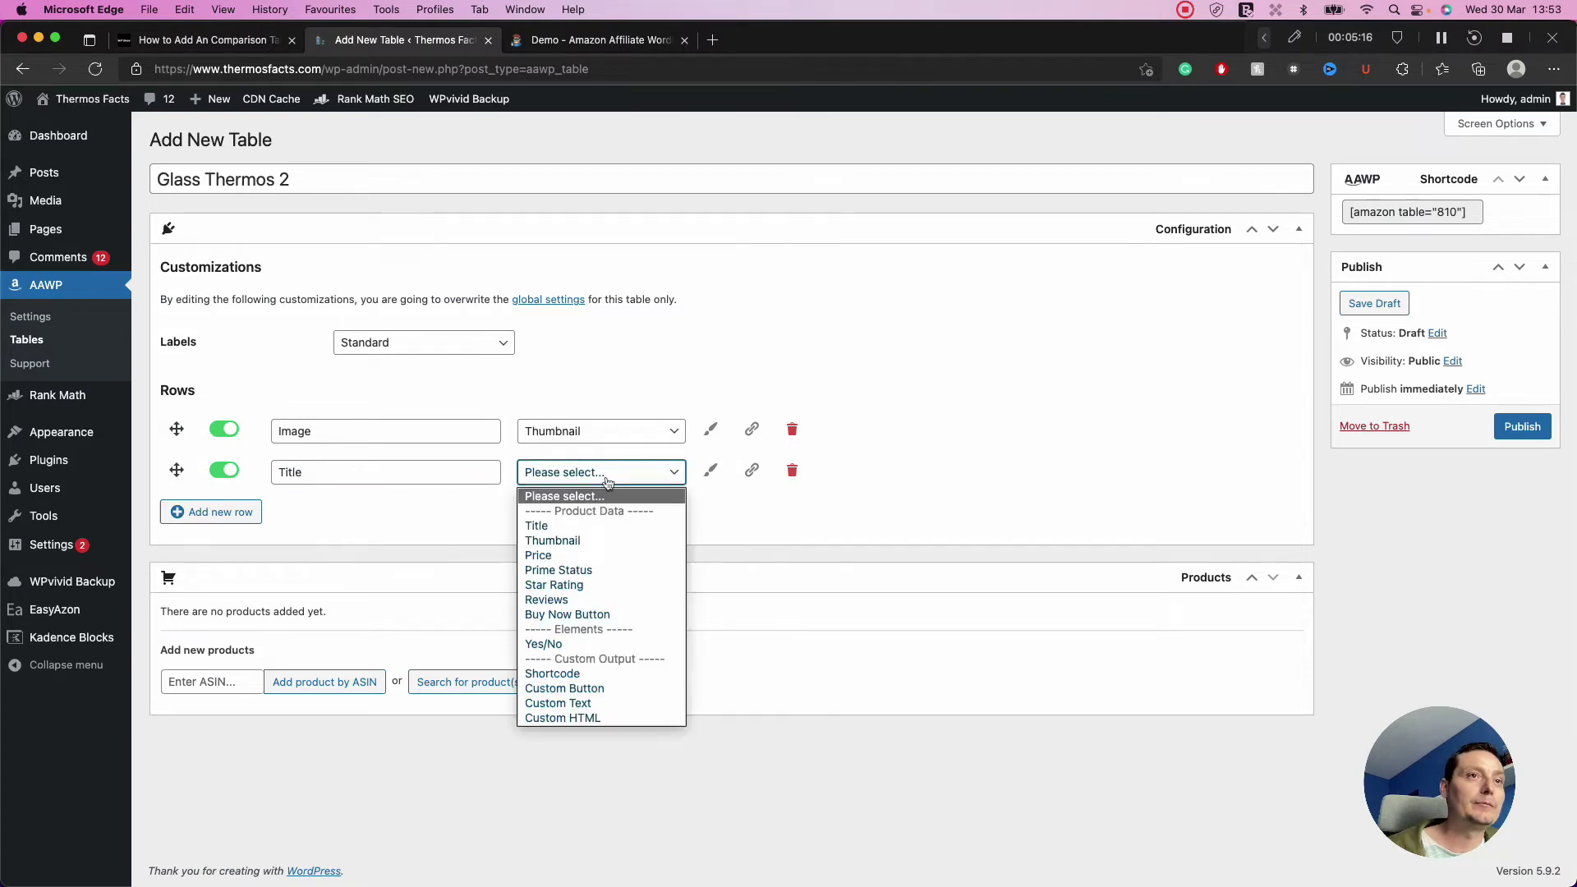
{"action": "left_click", "coordinate": [576, 530]}
Step: Add a third table row labelled "Capacity" with Custom Text as its content type
{"action": "left_click", "coordinate": [198, 513]}
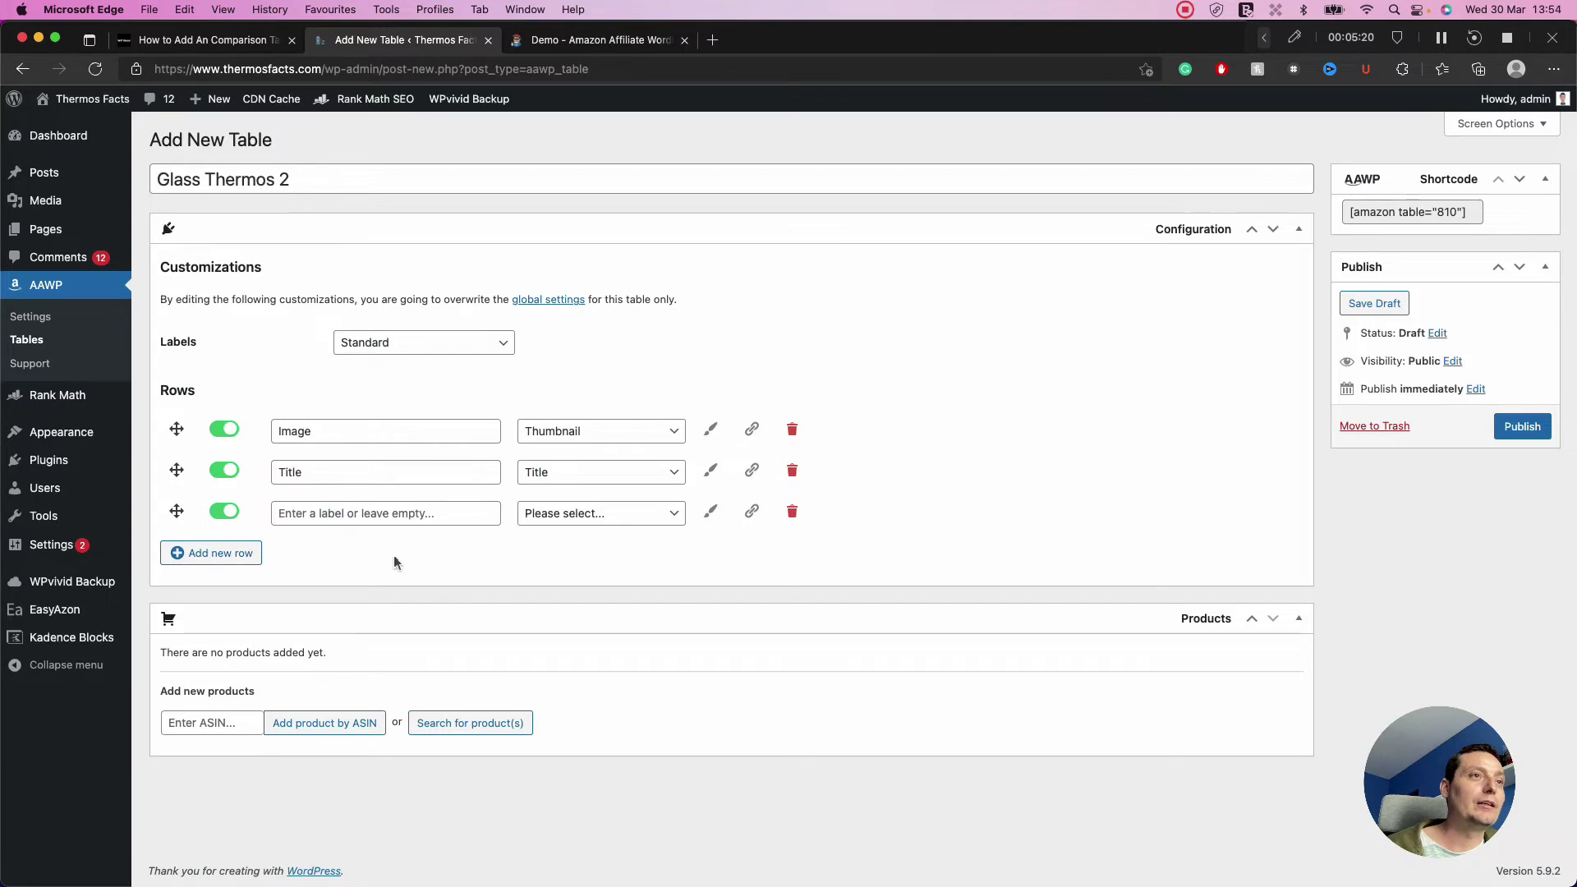
{"action": "left_click", "coordinate": [311, 514]}
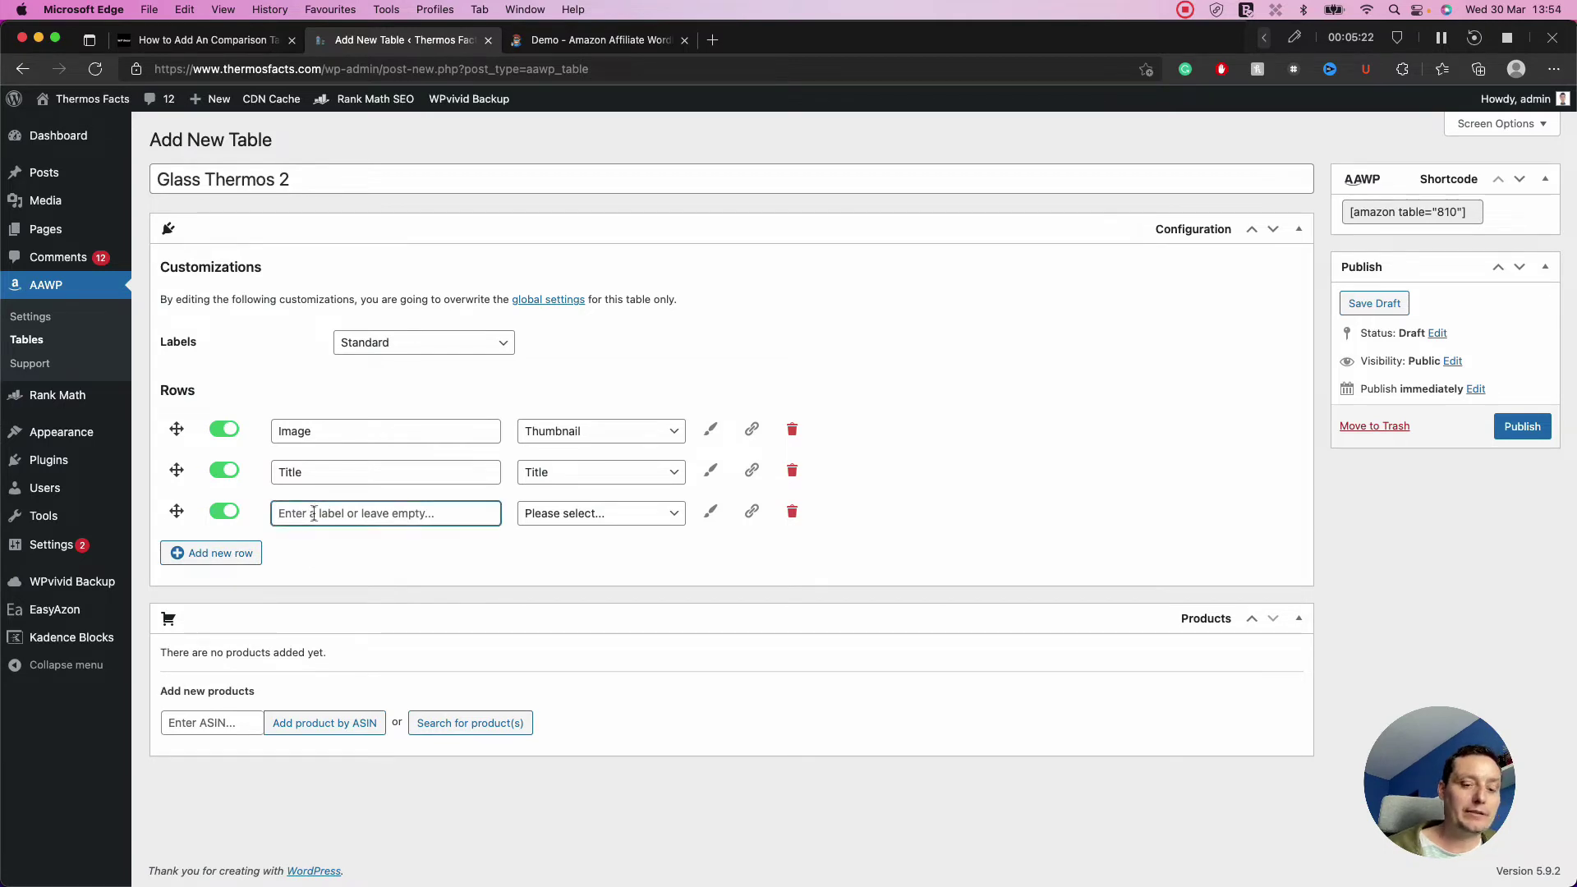
{"action": "type", "text": "Capacity"}
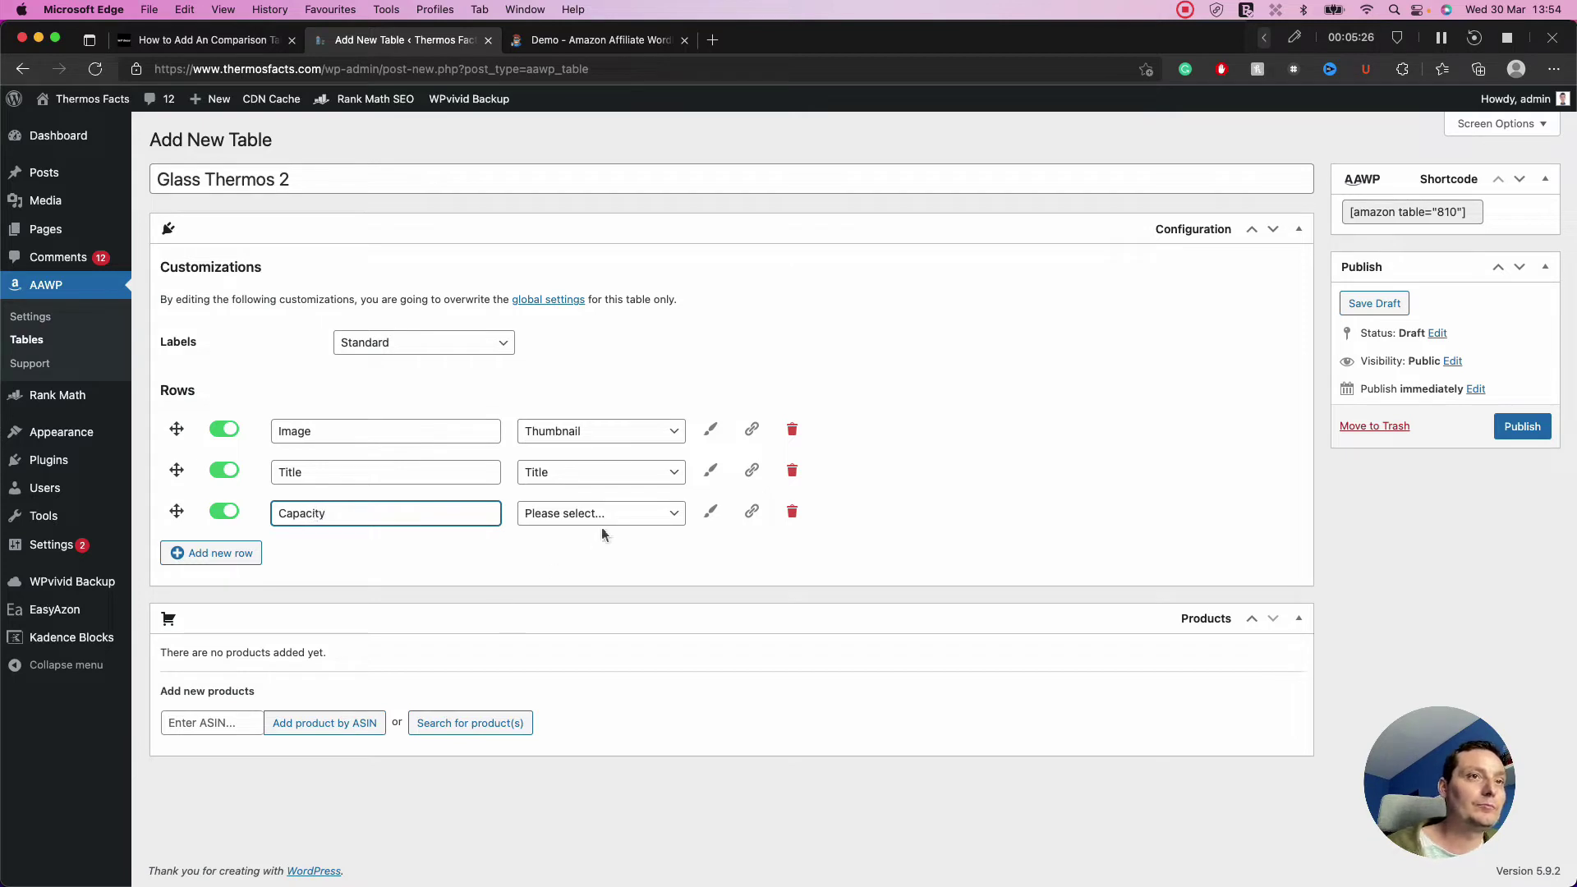
{"action": "left_click", "coordinate": [601, 521]}
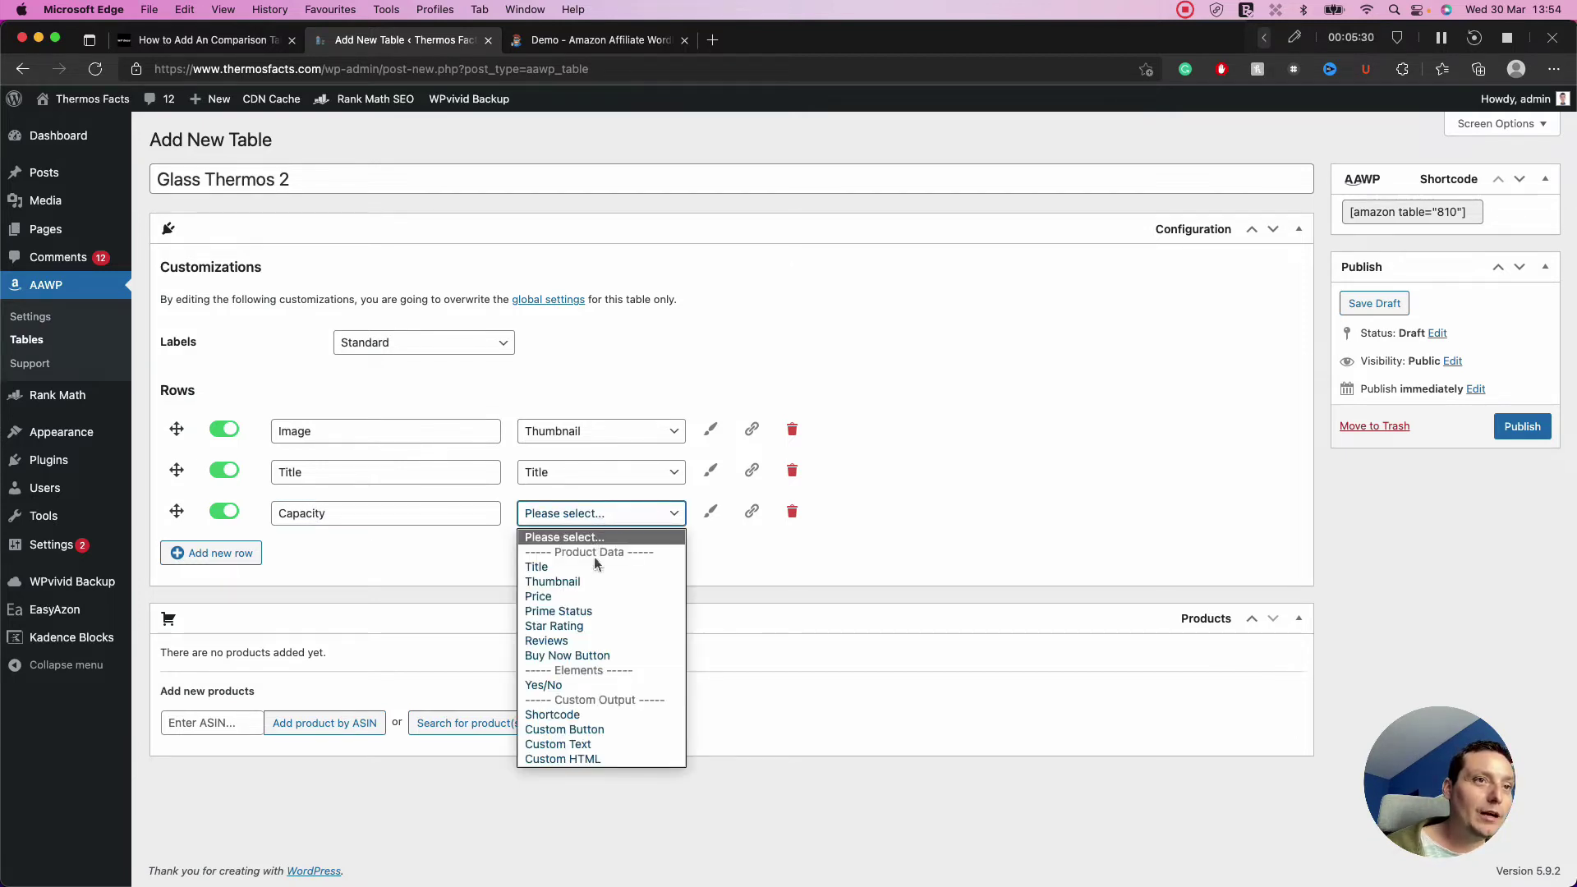
{"action": "left_click", "coordinate": [596, 745]}
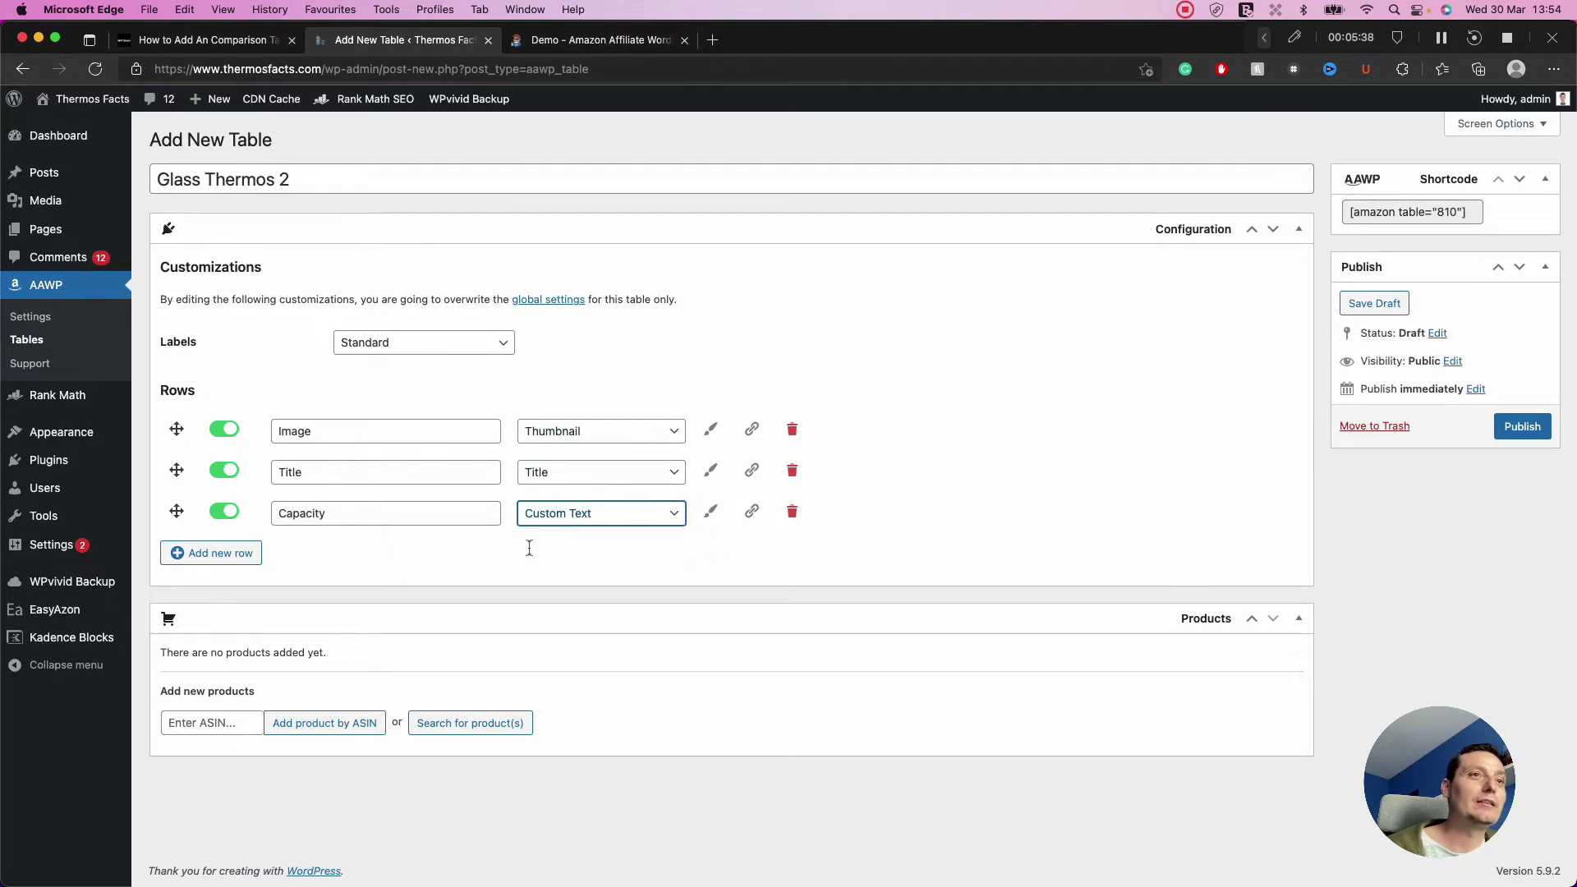
Step: Add a fourth table row labelled "Compact" that uses the Yes/No element
{"action": "left_click", "coordinate": [218, 553]}
{"action": "left_click", "coordinate": [326, 552]}
{"action": "type", "text": "Compact"}
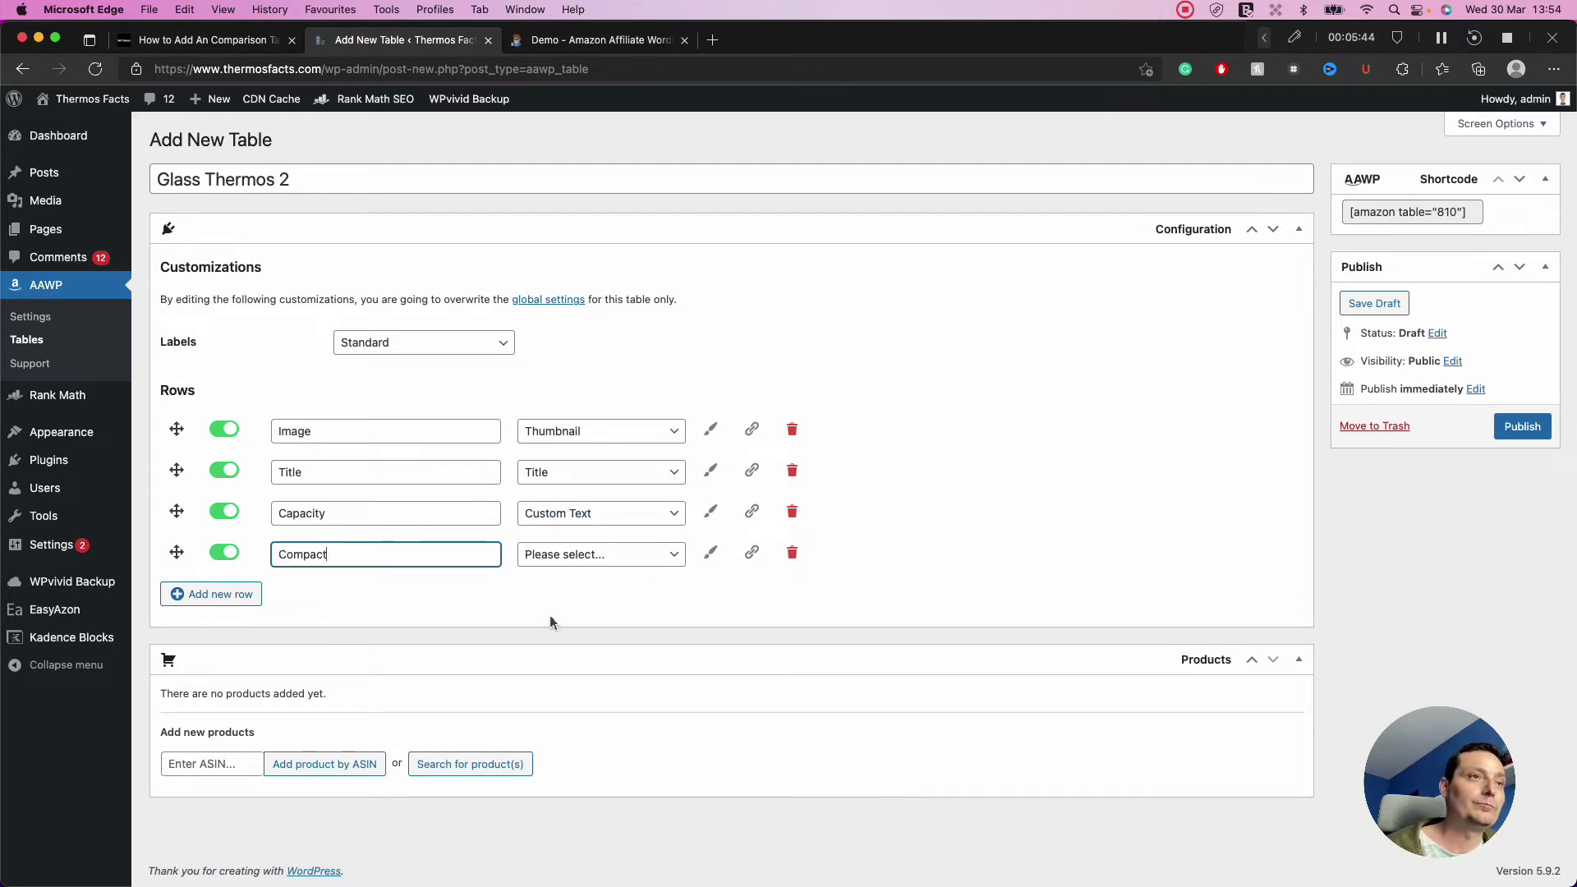
{"action": "left_click", "coordinate": [595, 555]}
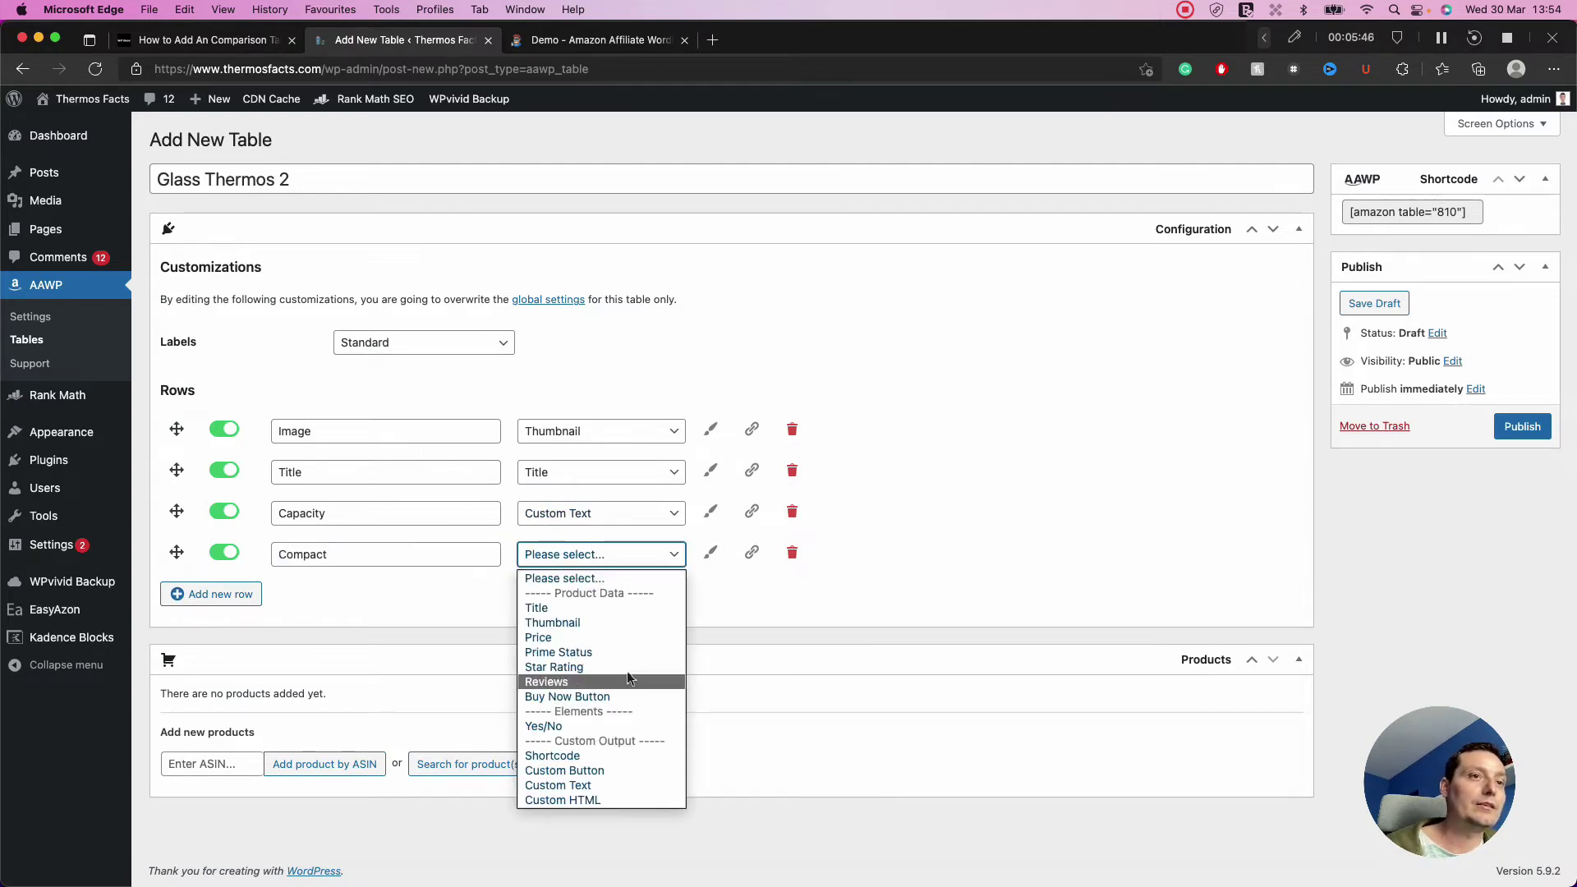
{"action": "left_click", "coordinate": [596, 721]}
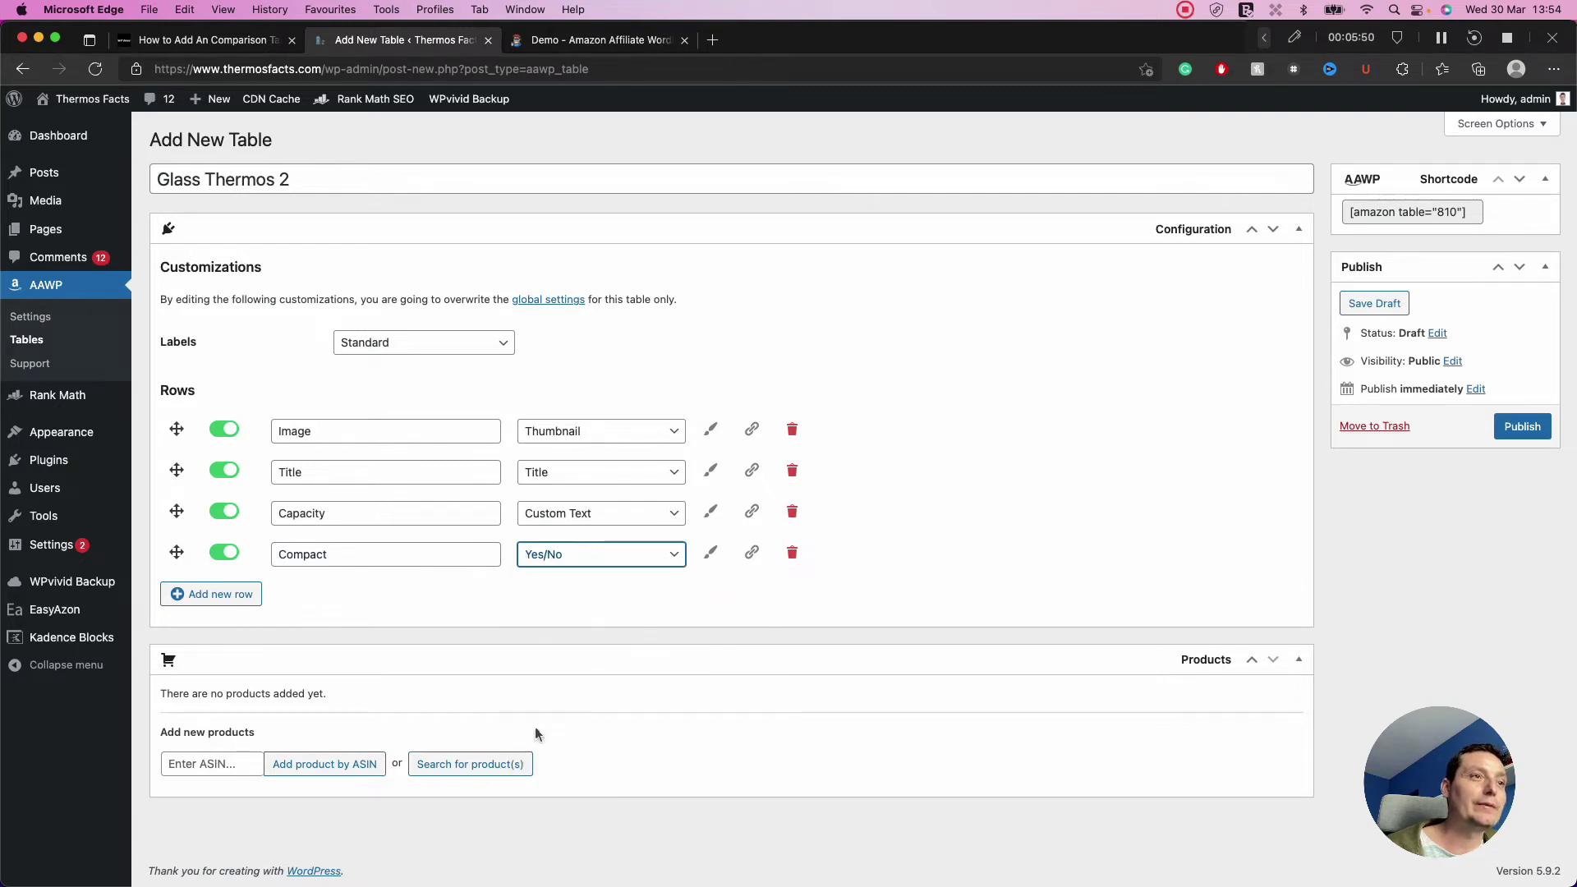
Step: Add a fifth table row labelled "Rating" that outputs the product's Star Rating
{"action": "left_click", "coordinate": [198, 595]}
{"action": "left_click", "coordinate": [323, 595]}
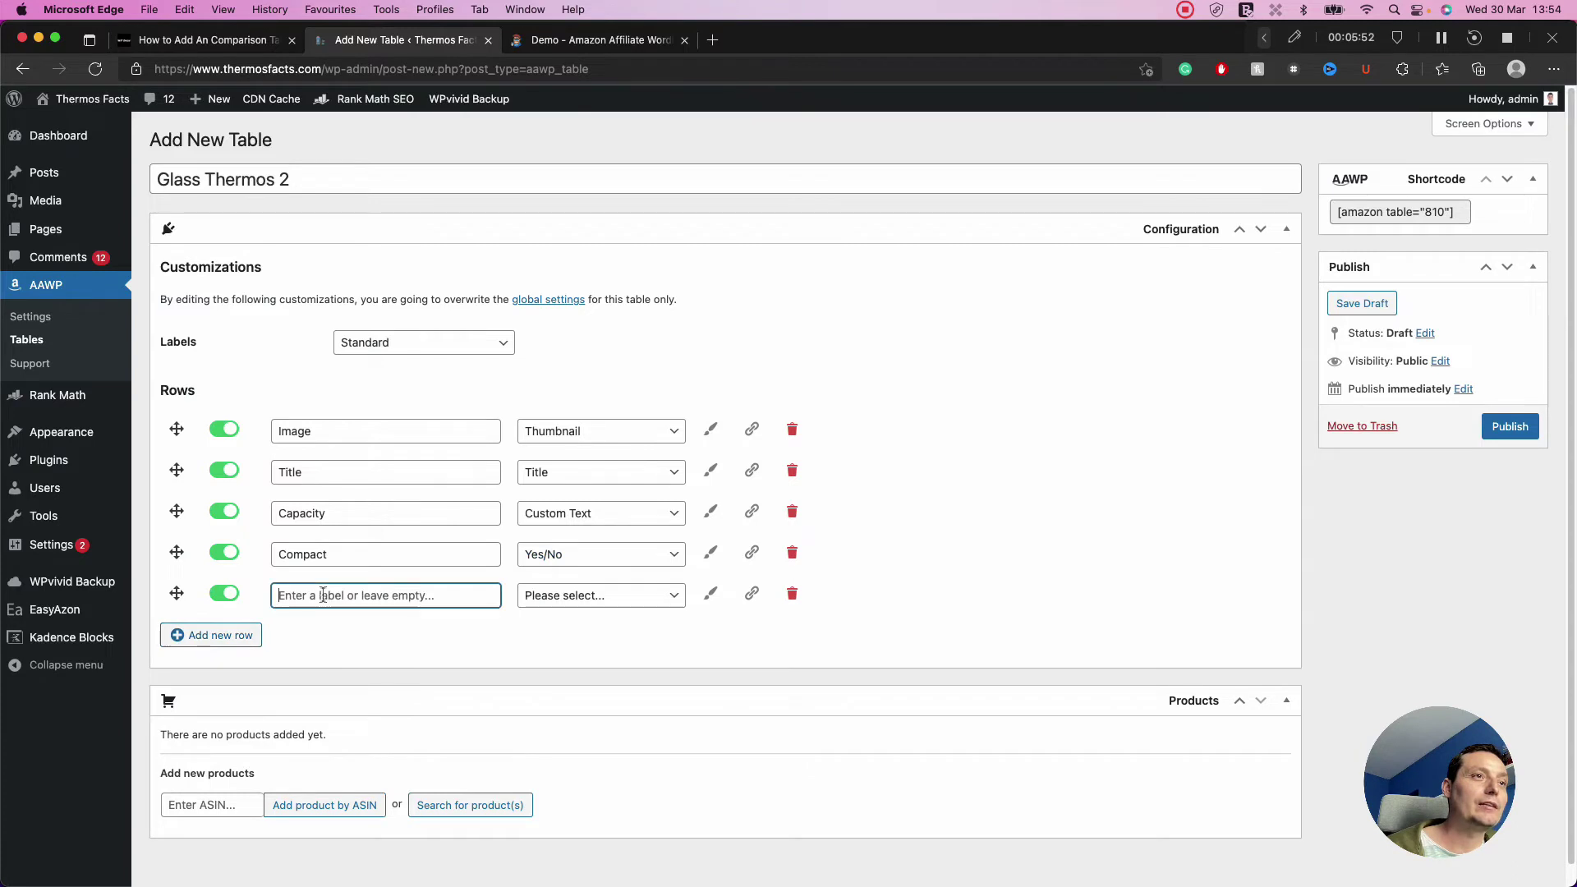
{"action": "type", "text": "R"}
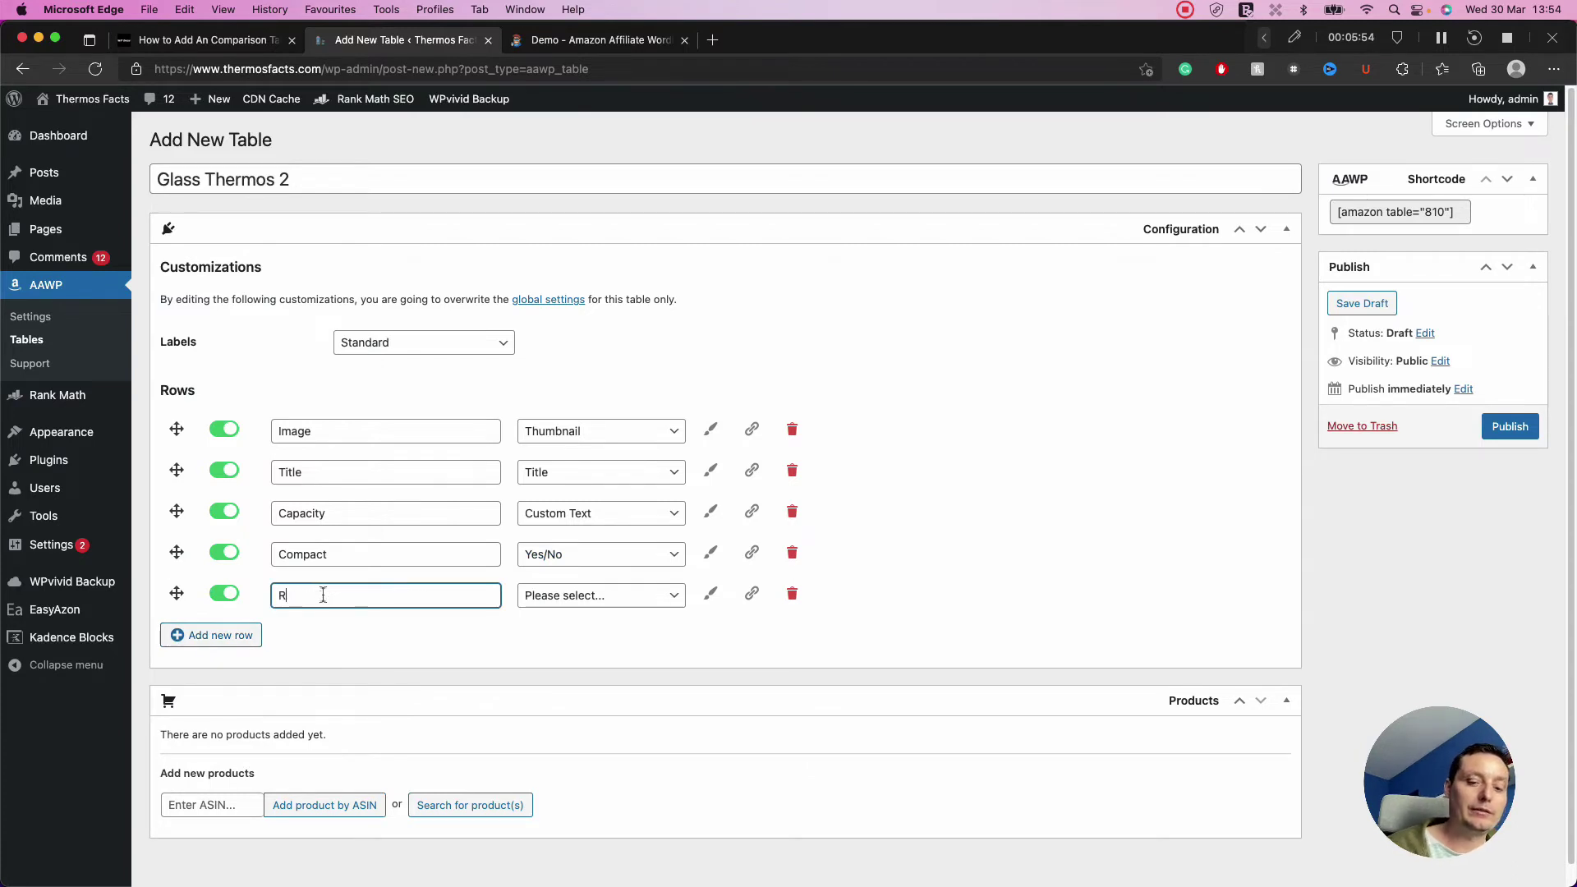
{"action": "type", "text": "ate"}
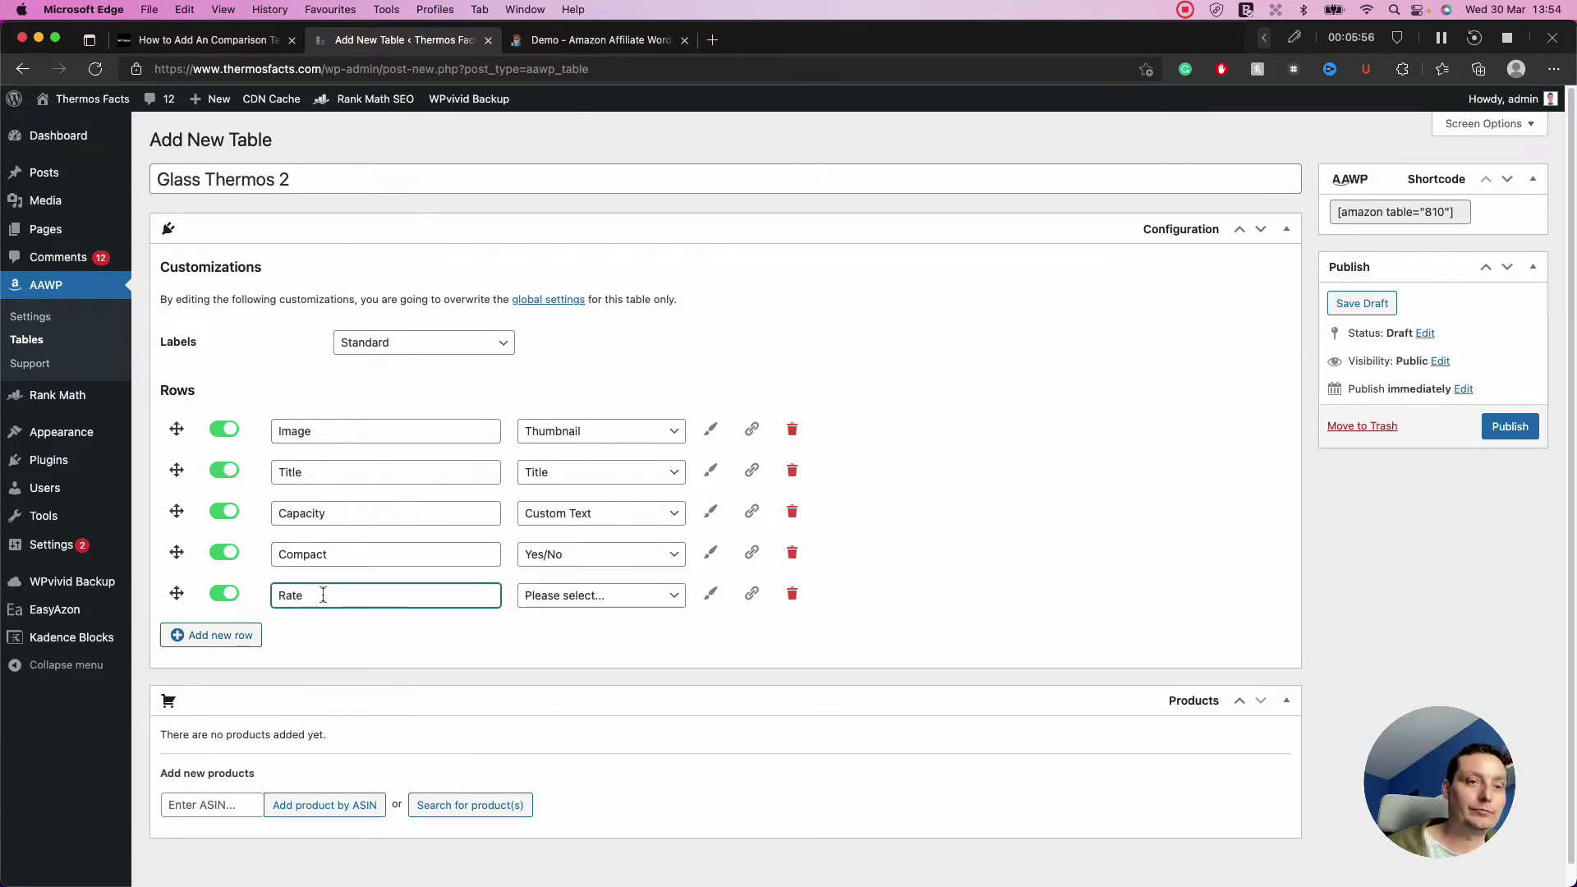
{"action": "key", "text": "BackSpace"}
{"action": "type", "text": "ing"}
{"action": "left_click", "coordinate": [540, 594]}
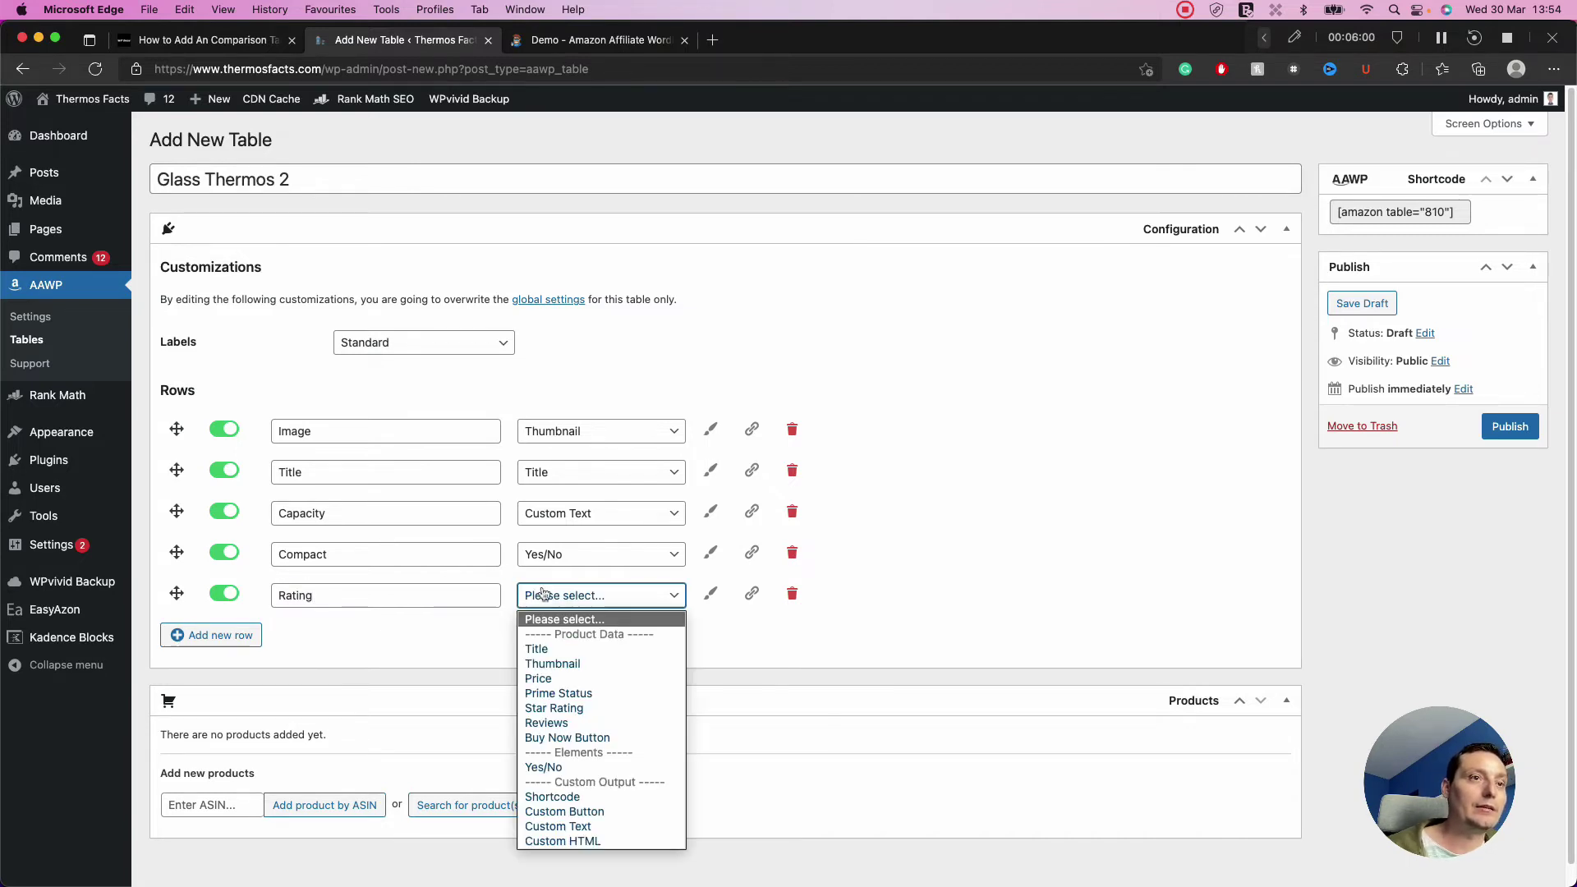
{"action": "left_click", "coordinate": [585, 708]}
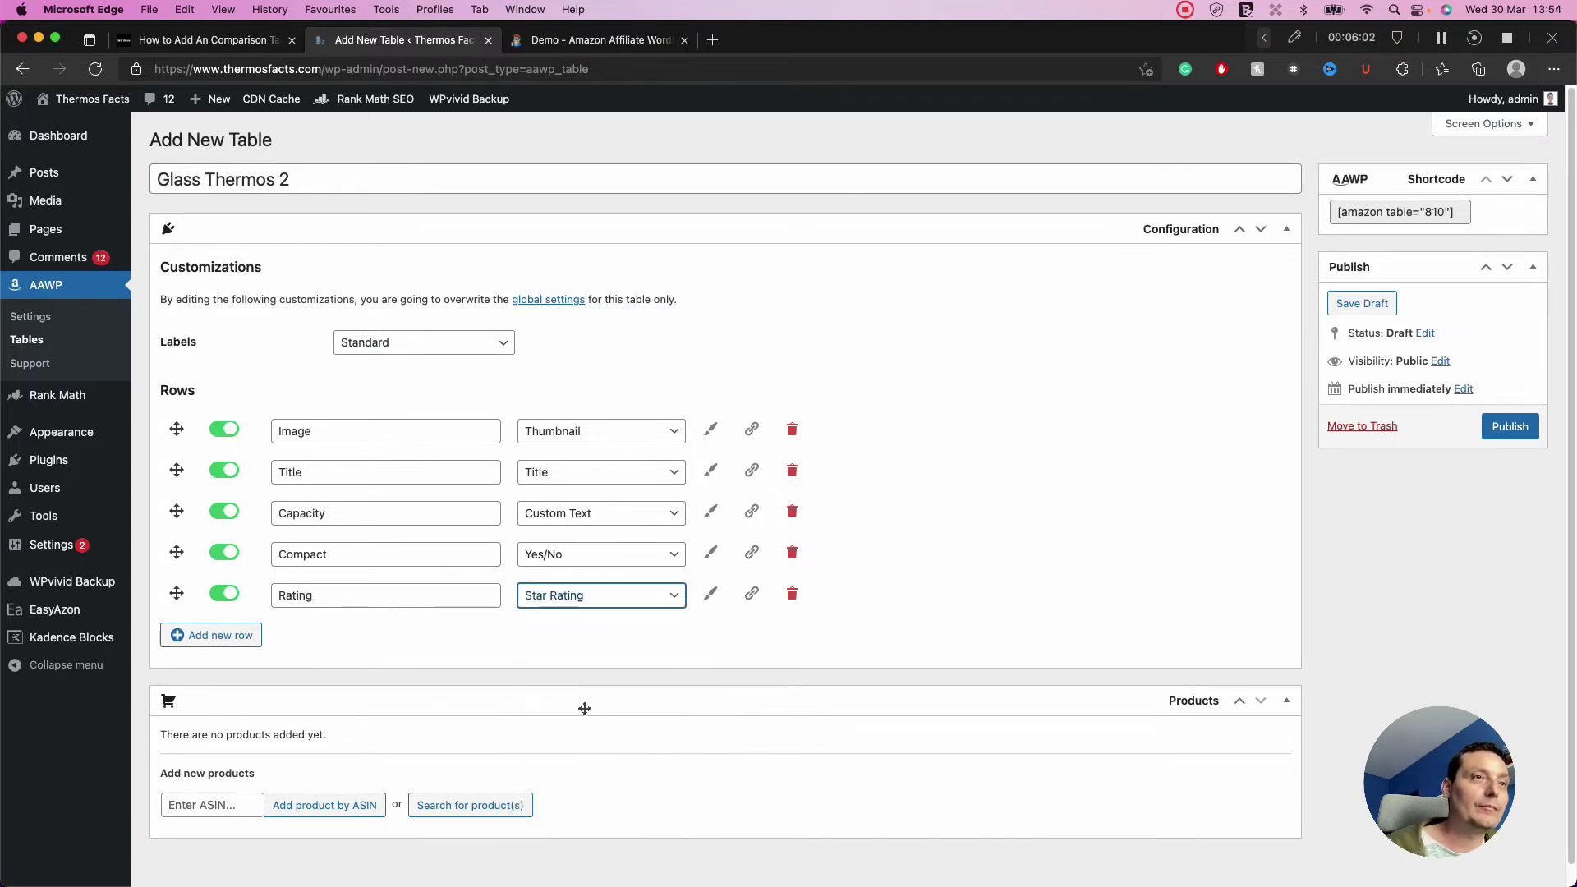
Step: Add a sixth table row labelled "Buy Now" that outputs the Buy Now Button
{"action": "left_click", "coordinate": [232, 637]}
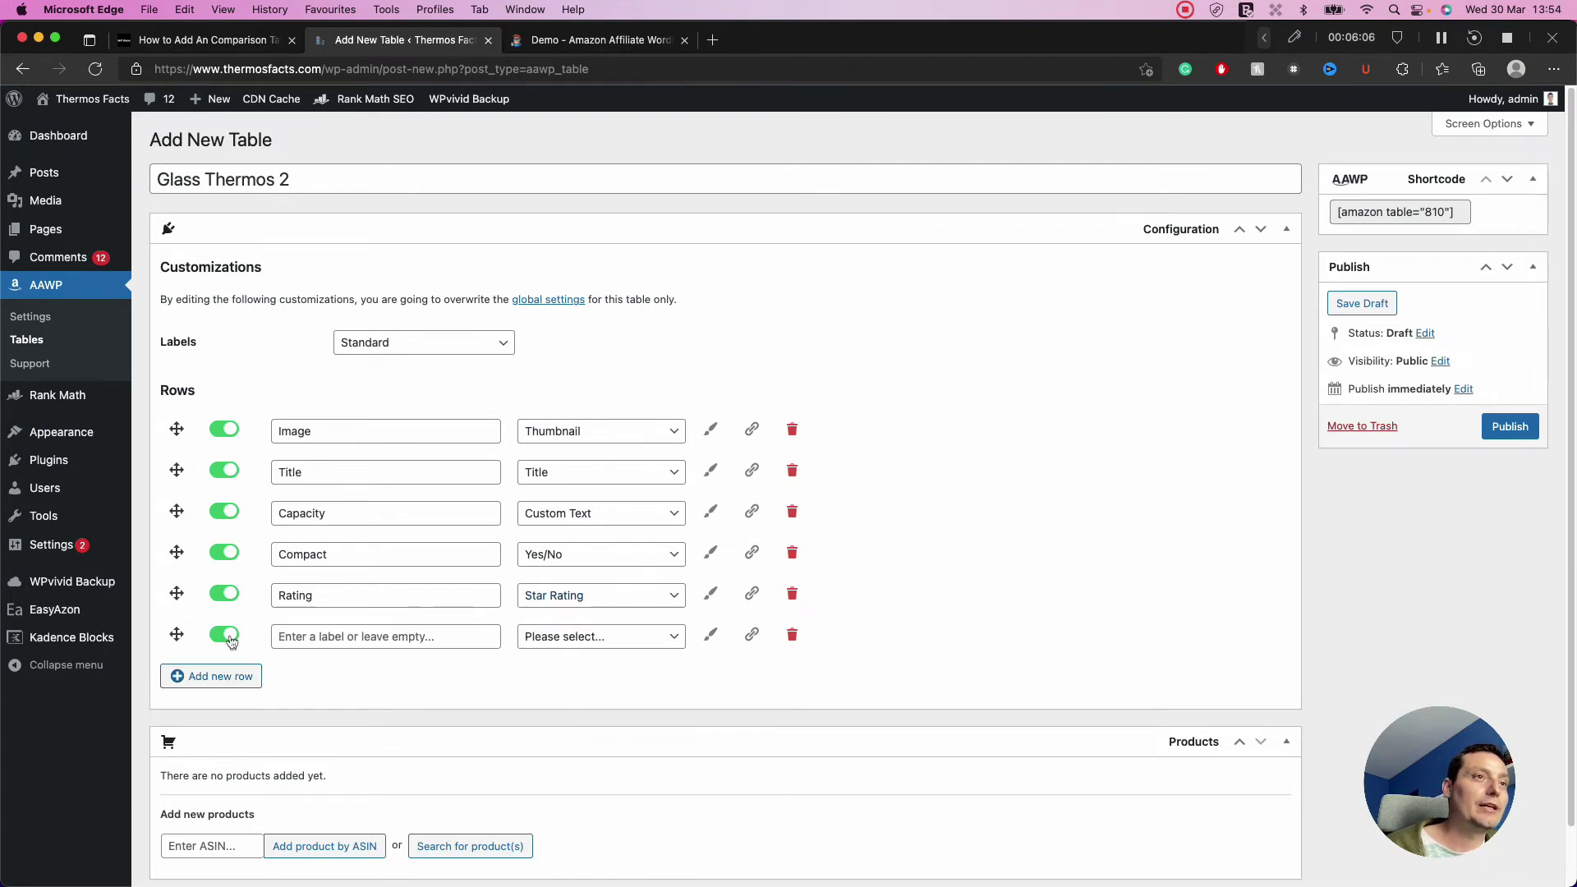
{"action": "left_click", "coordinate": [296, 638]}
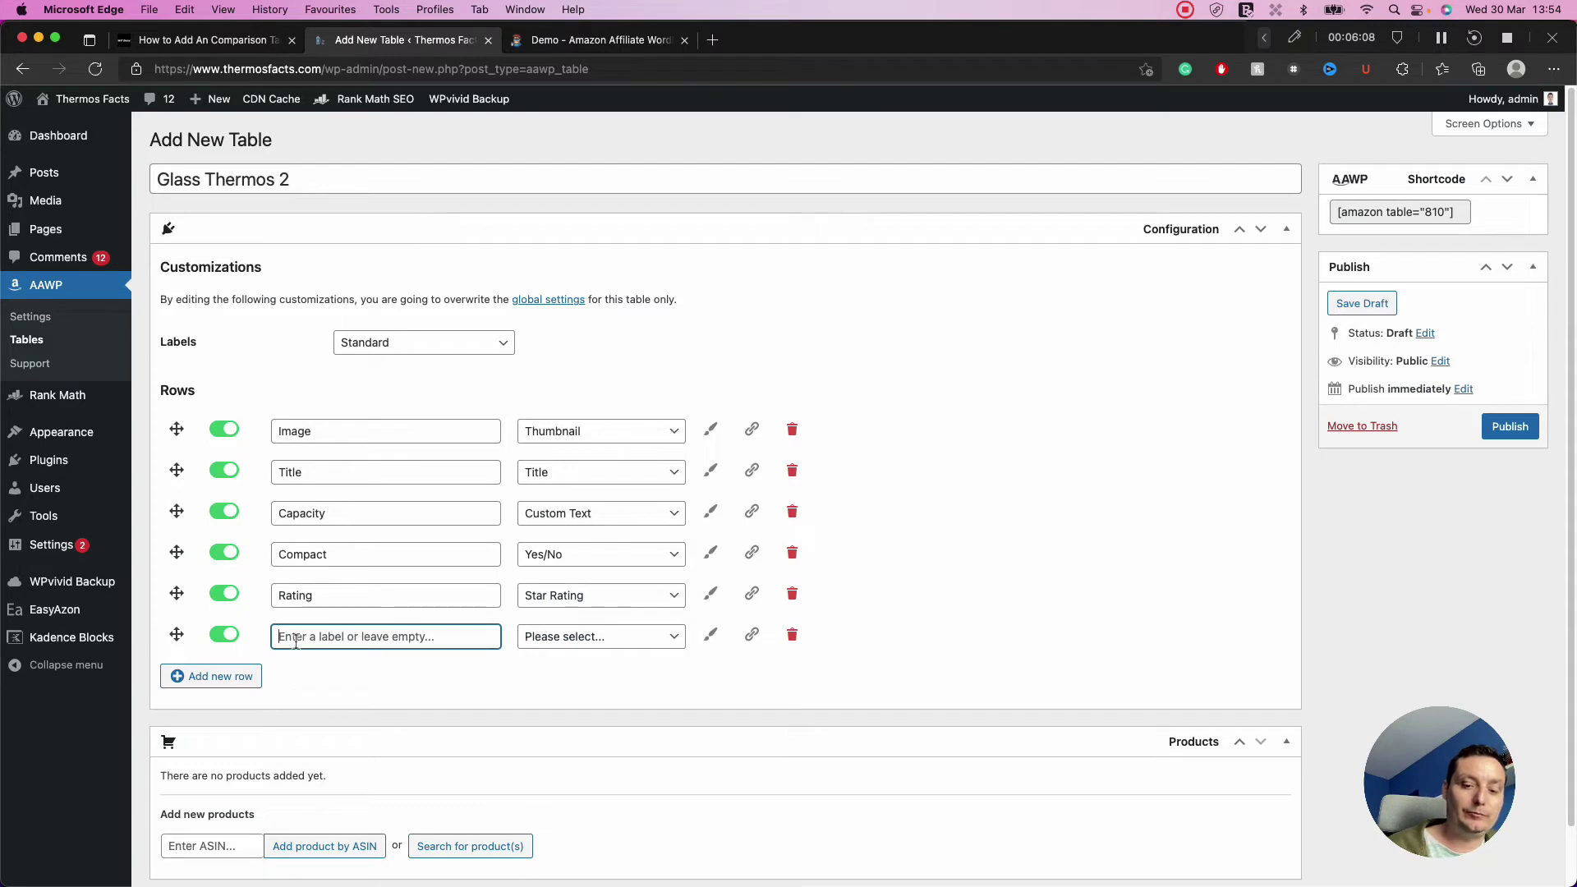
{"action": "type", "text": "Buy"}
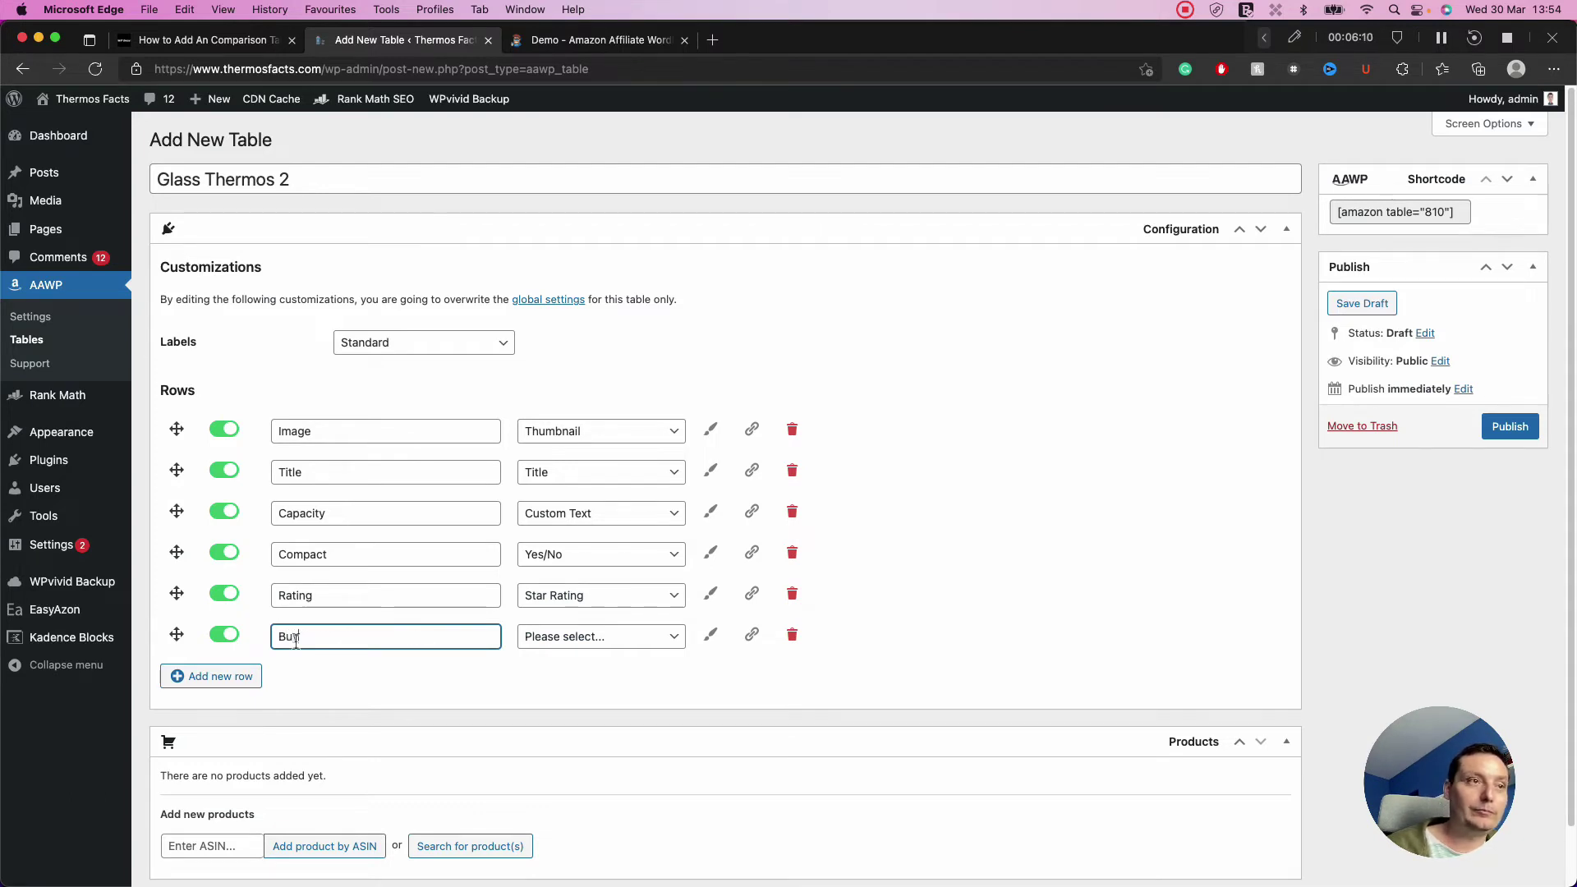
{"action": "type", "text": " Now"}
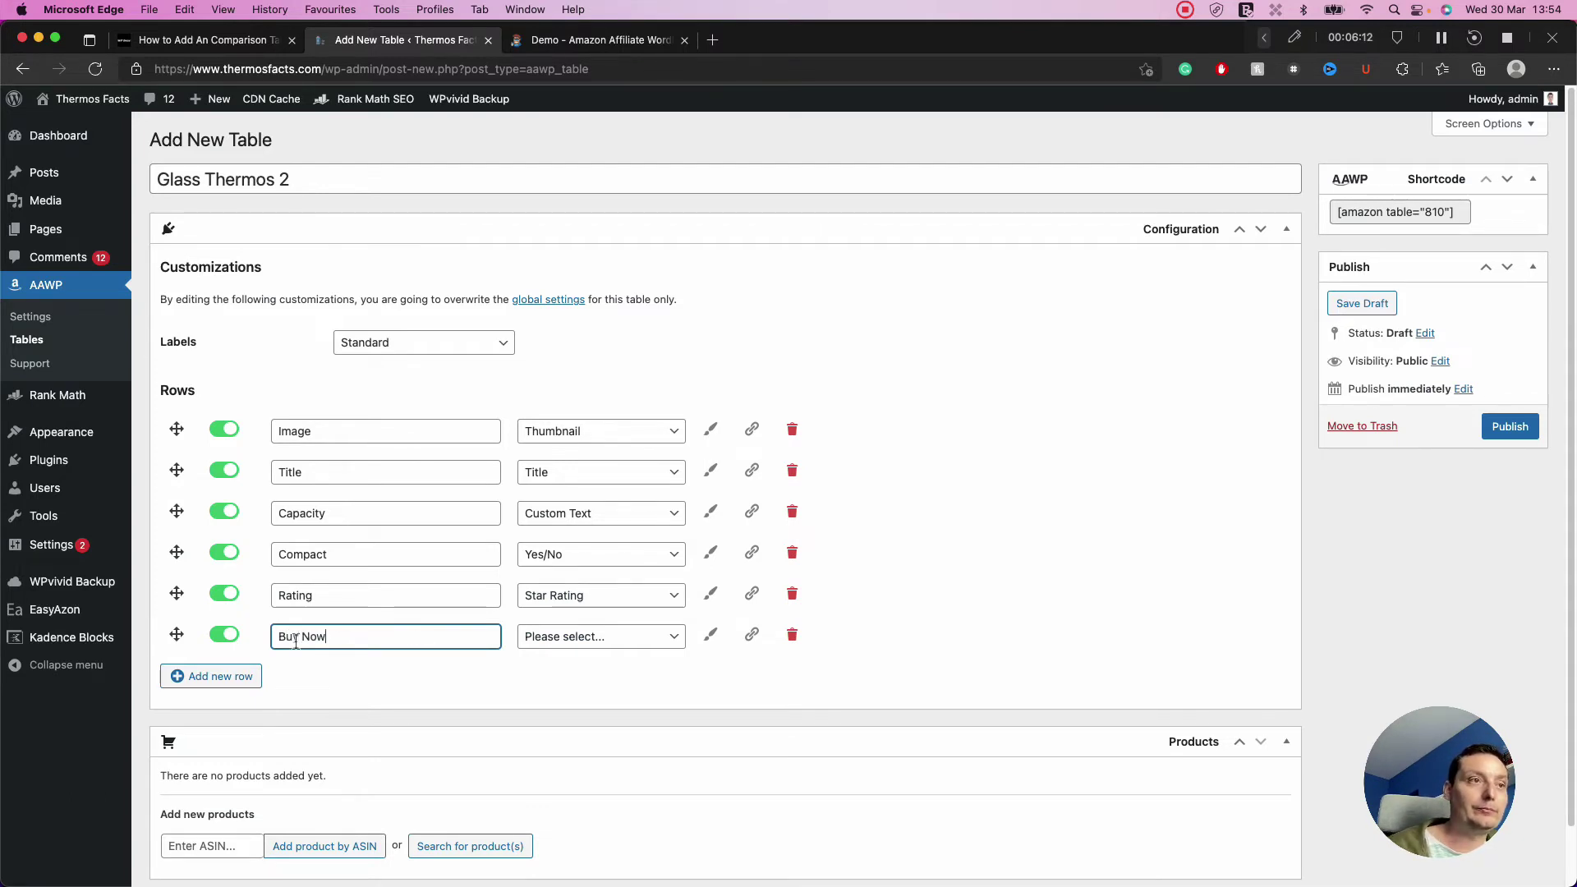
{"action": "left_click", "coordinate": [662, 640]}
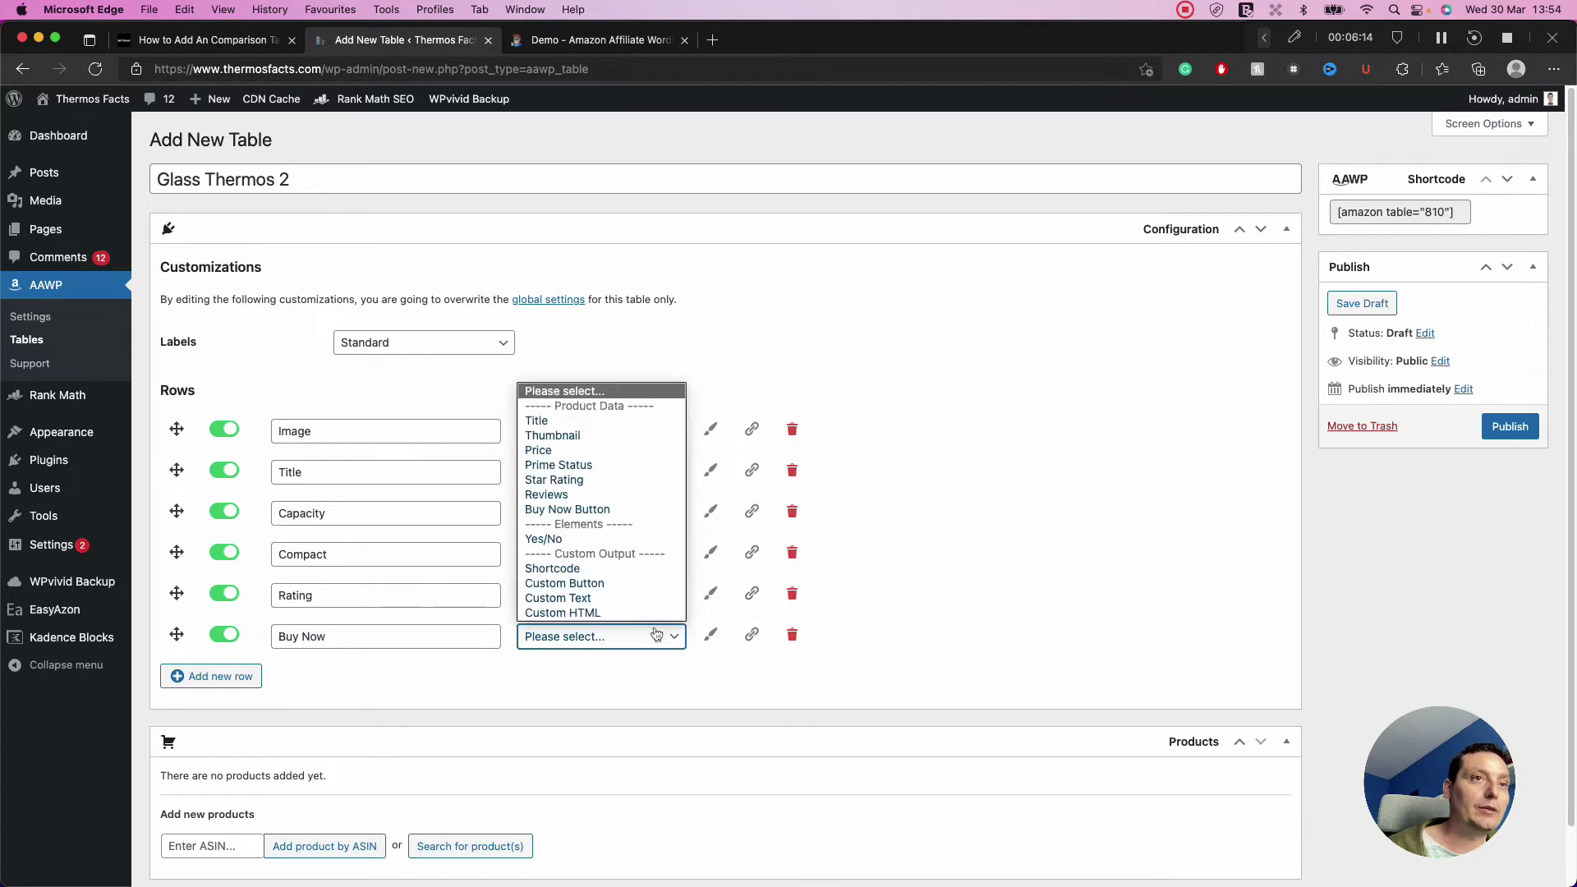
{"action": "left_click", "coordinate": [580, 510]}
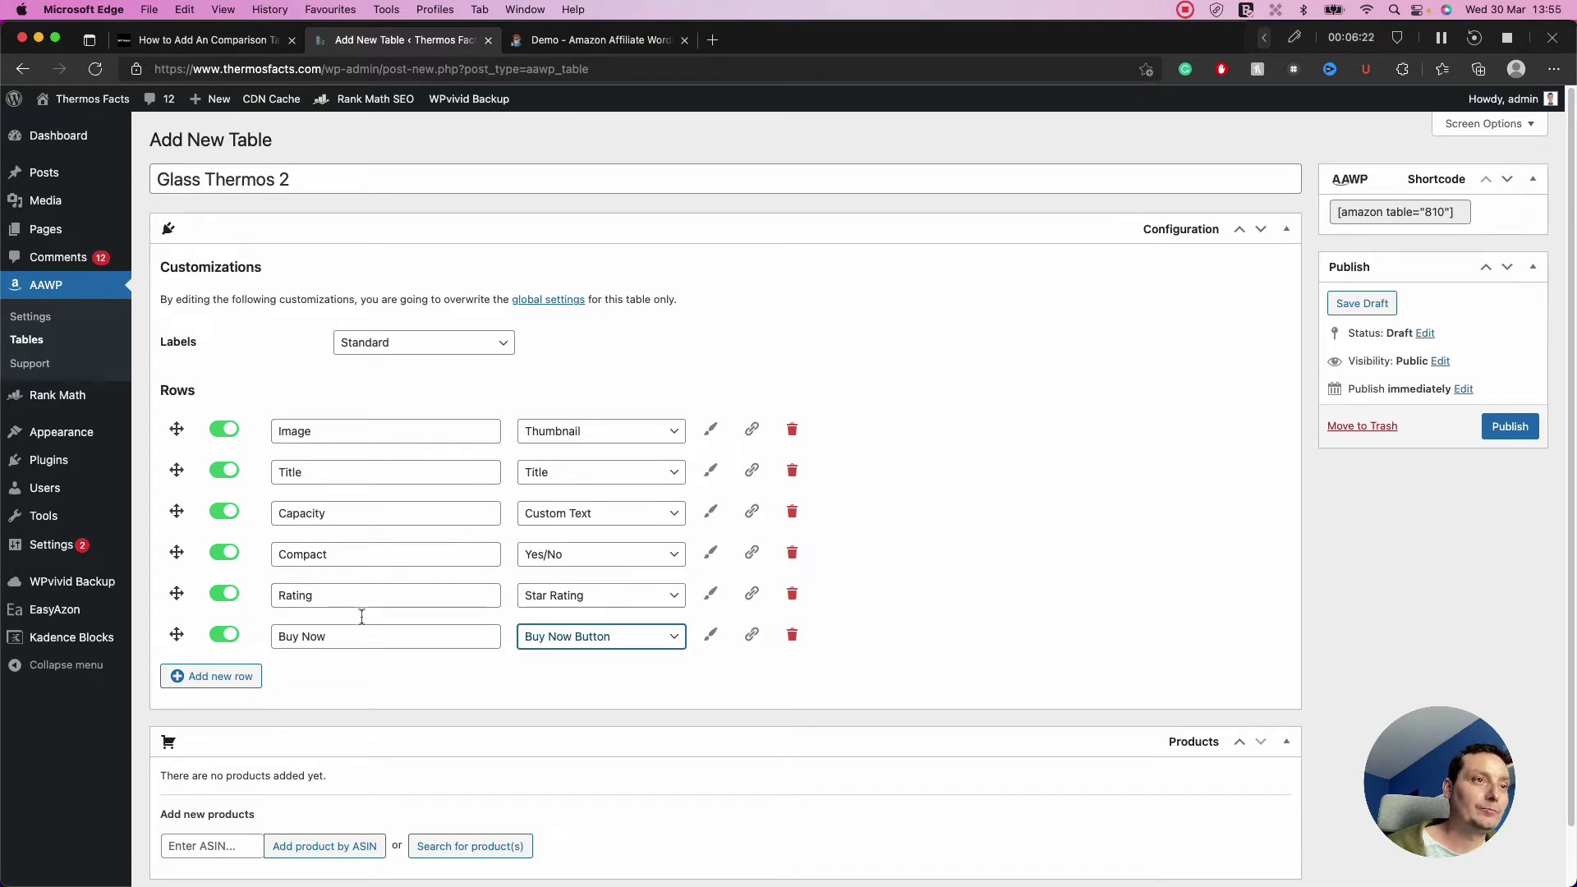
Step: Add a seventh table row labelled "Price" that outputs the product's Price
{"action": "left_click", "coordinate": [222, 675]}
{"action": "left_click", "coordinate": [321, 676]}
{"action": "type", "text": "Price"}
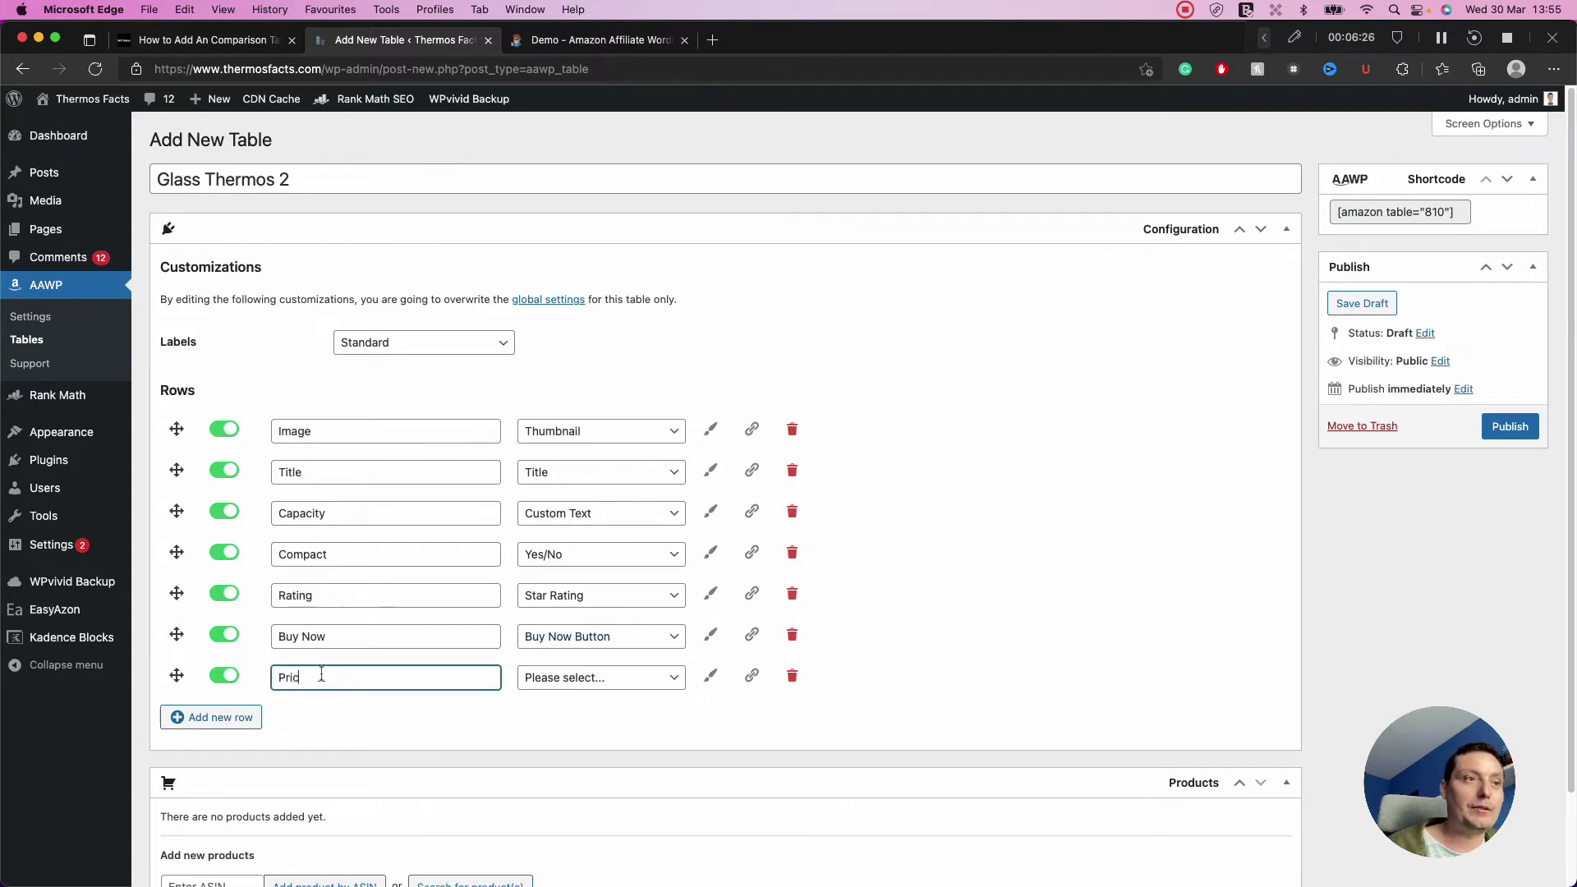
{"action": "left_click", "coordinate": [554, 679]}
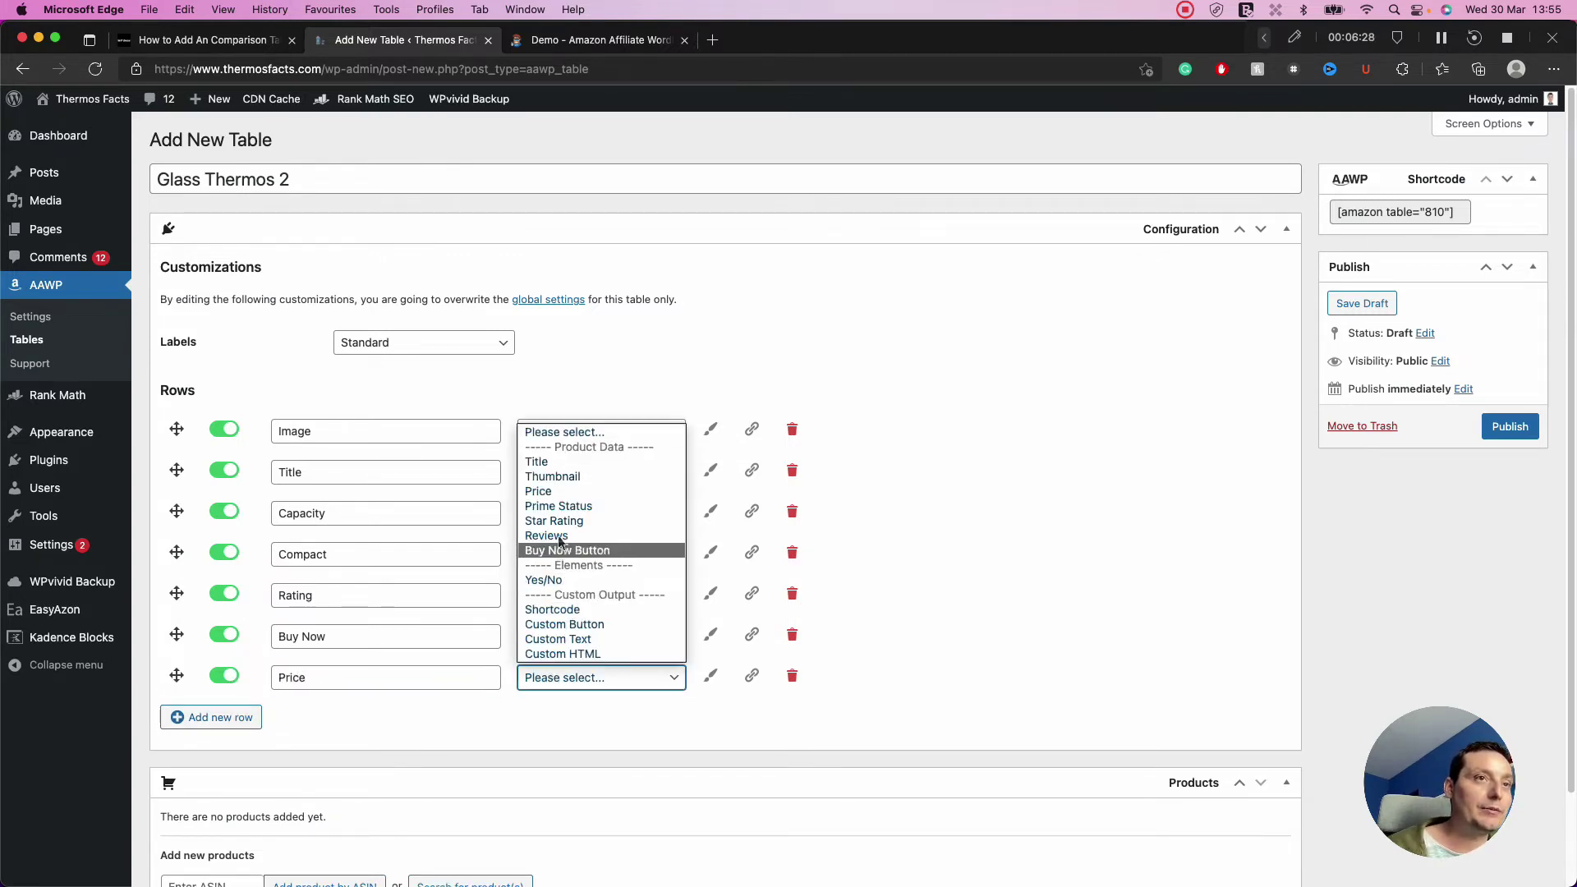
{"action": "left_click", "coordinate": [574, 491]}
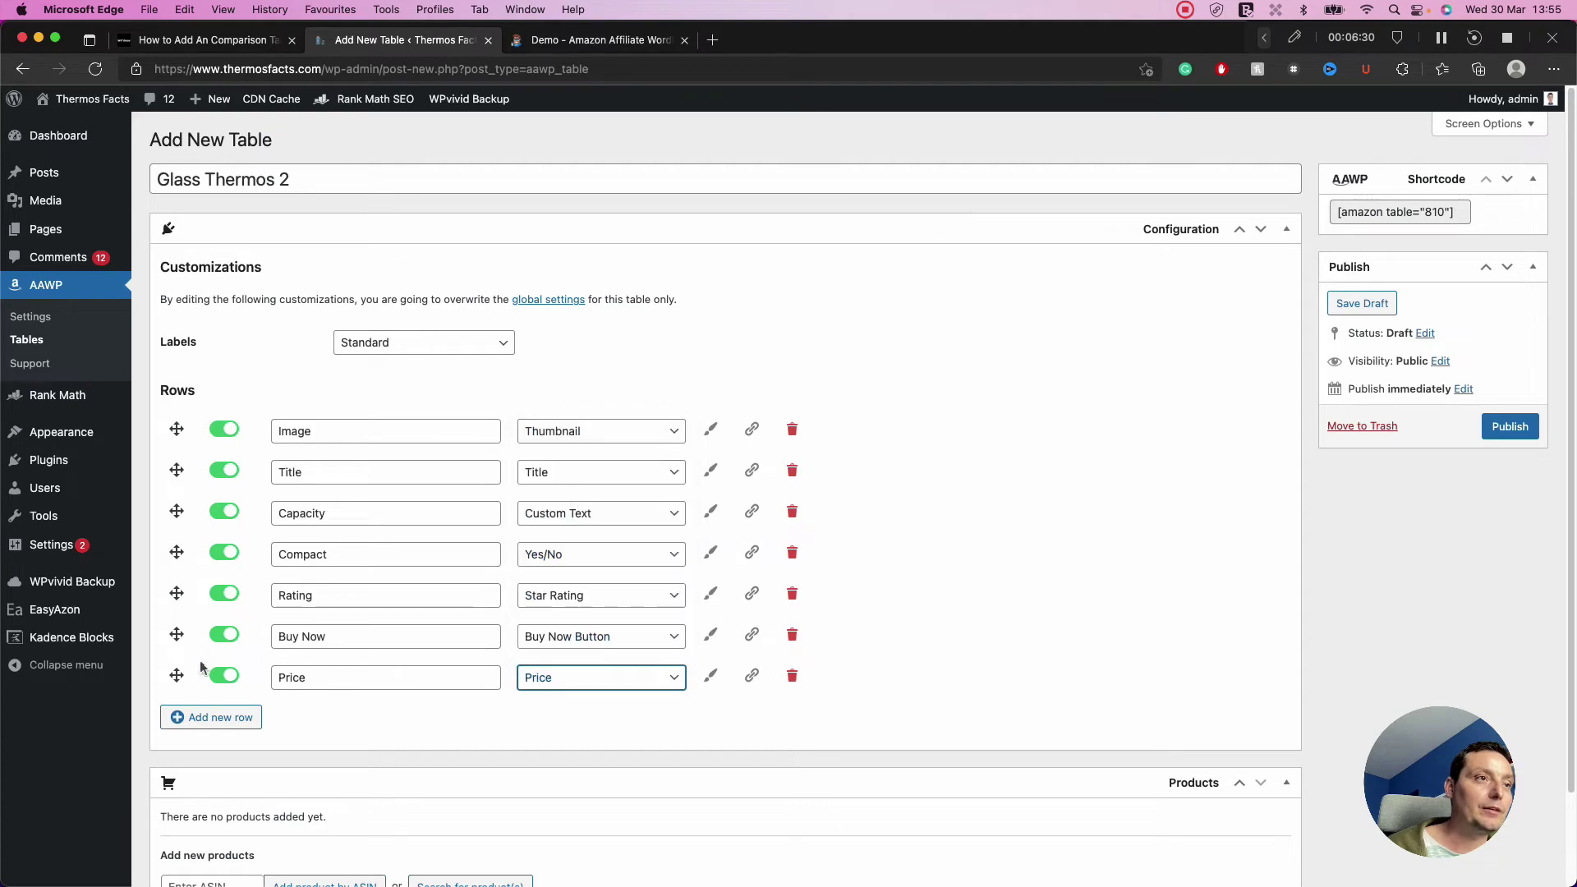
Step: Move the Price row above the Buy Now row and enable its highlight and link options
{"action": "left_click_drag", "start_coordinate": [178, 676], "coordinate": [164, 634]}
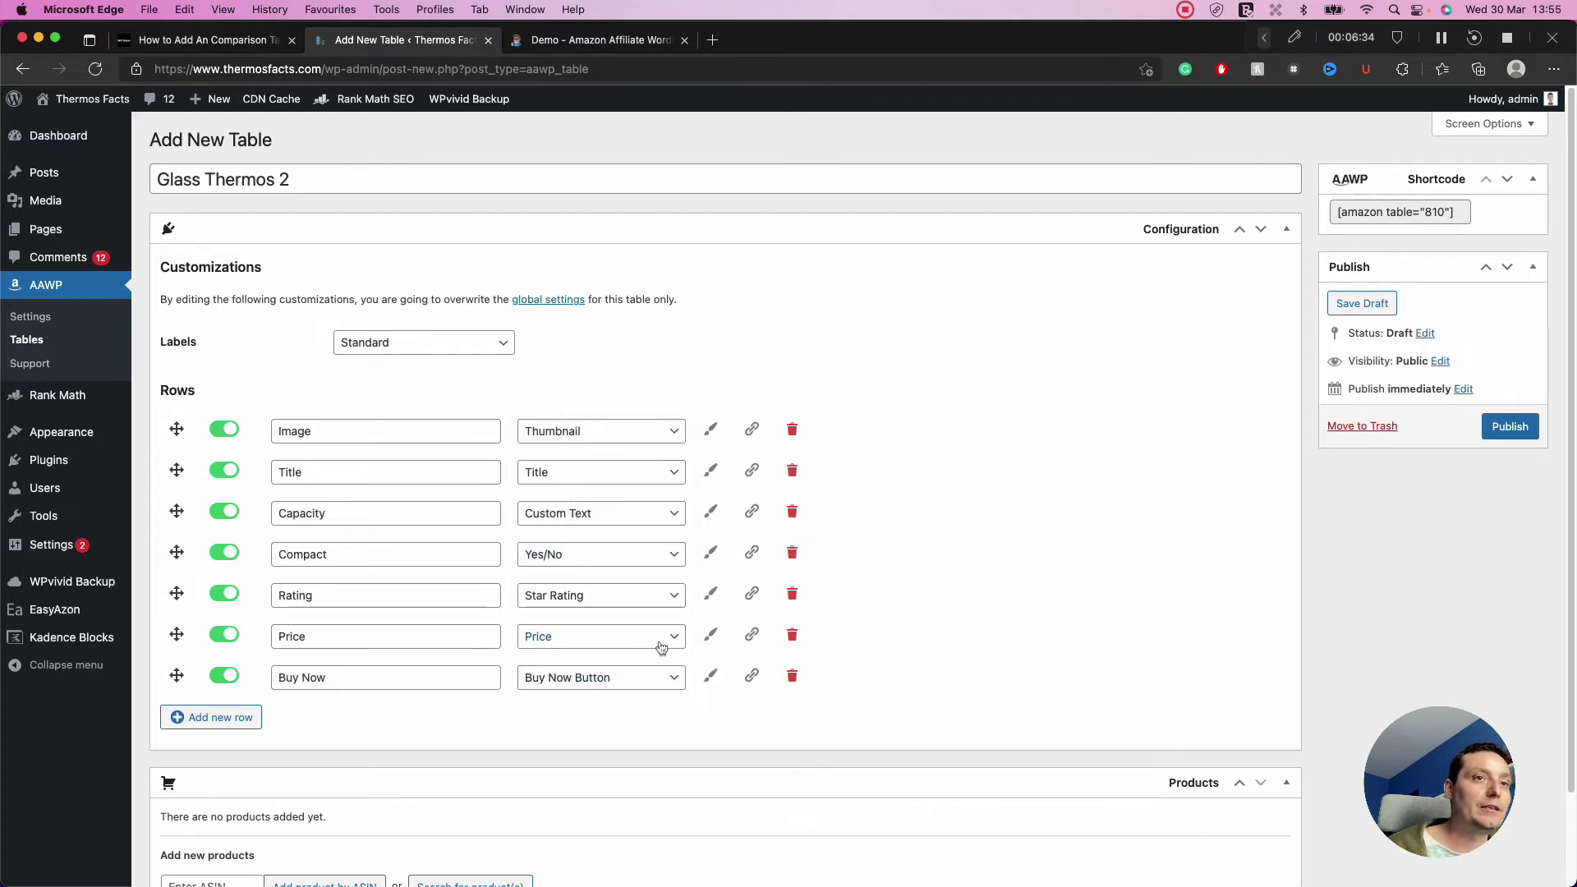
{"action": "left_click", "coordinate": [712, 637]}
{"action": "left_click", "coordinate": [754, 640]}
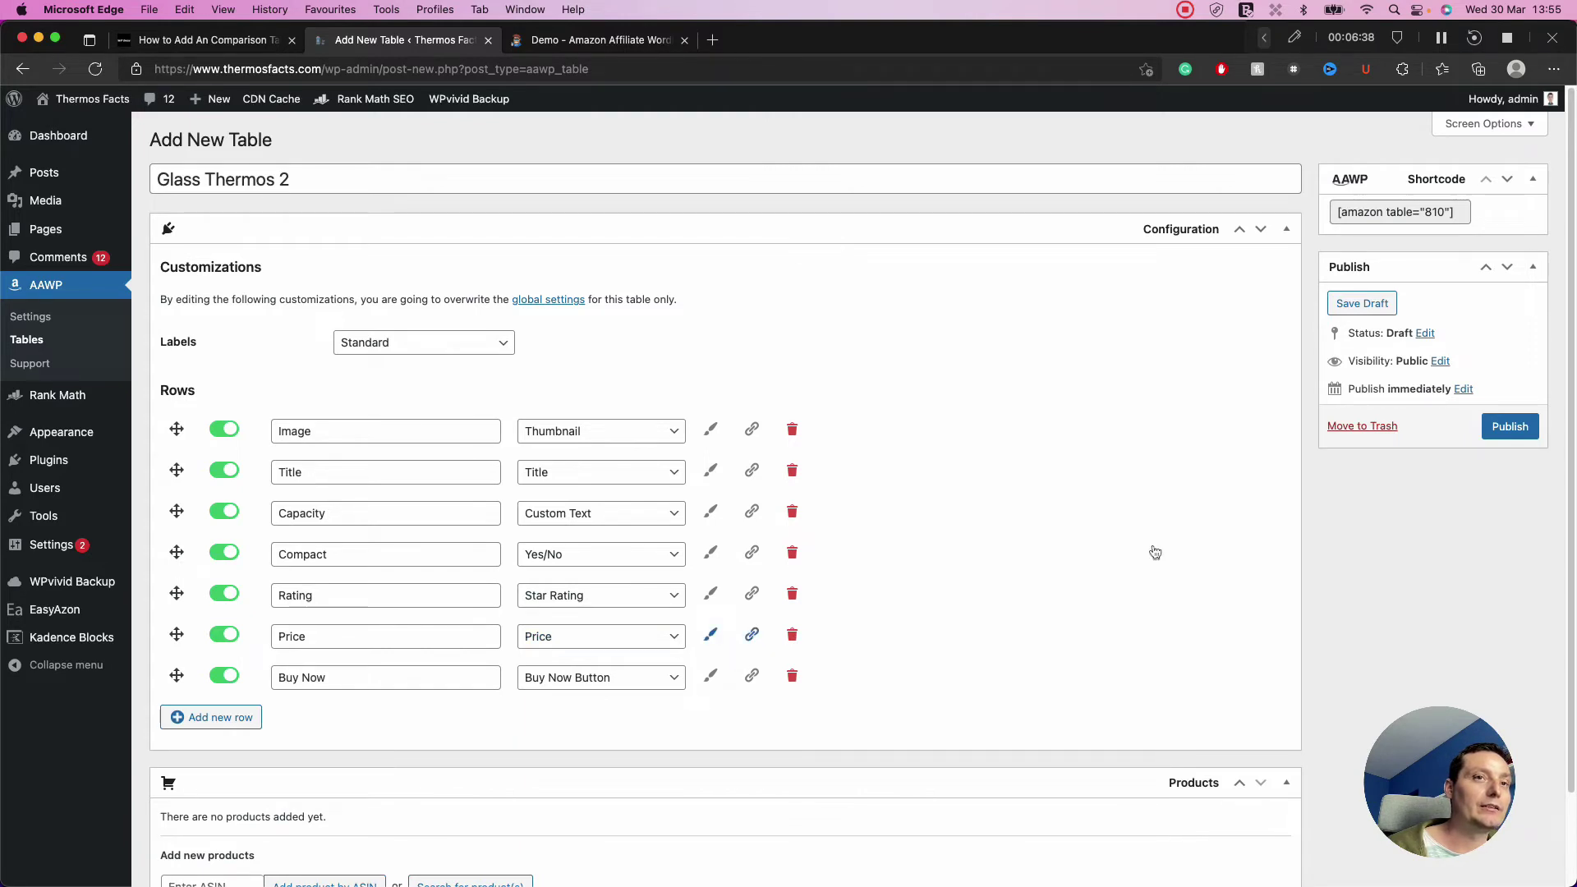
Step: Search the products for "glass thermos", select the Glass Insulated Thermos Flask result, and close the search without confirming the selection
{"action": "scroll", "coordinate": [1054, 489], "scroll_direction": "down", "scroll_amount": 1}
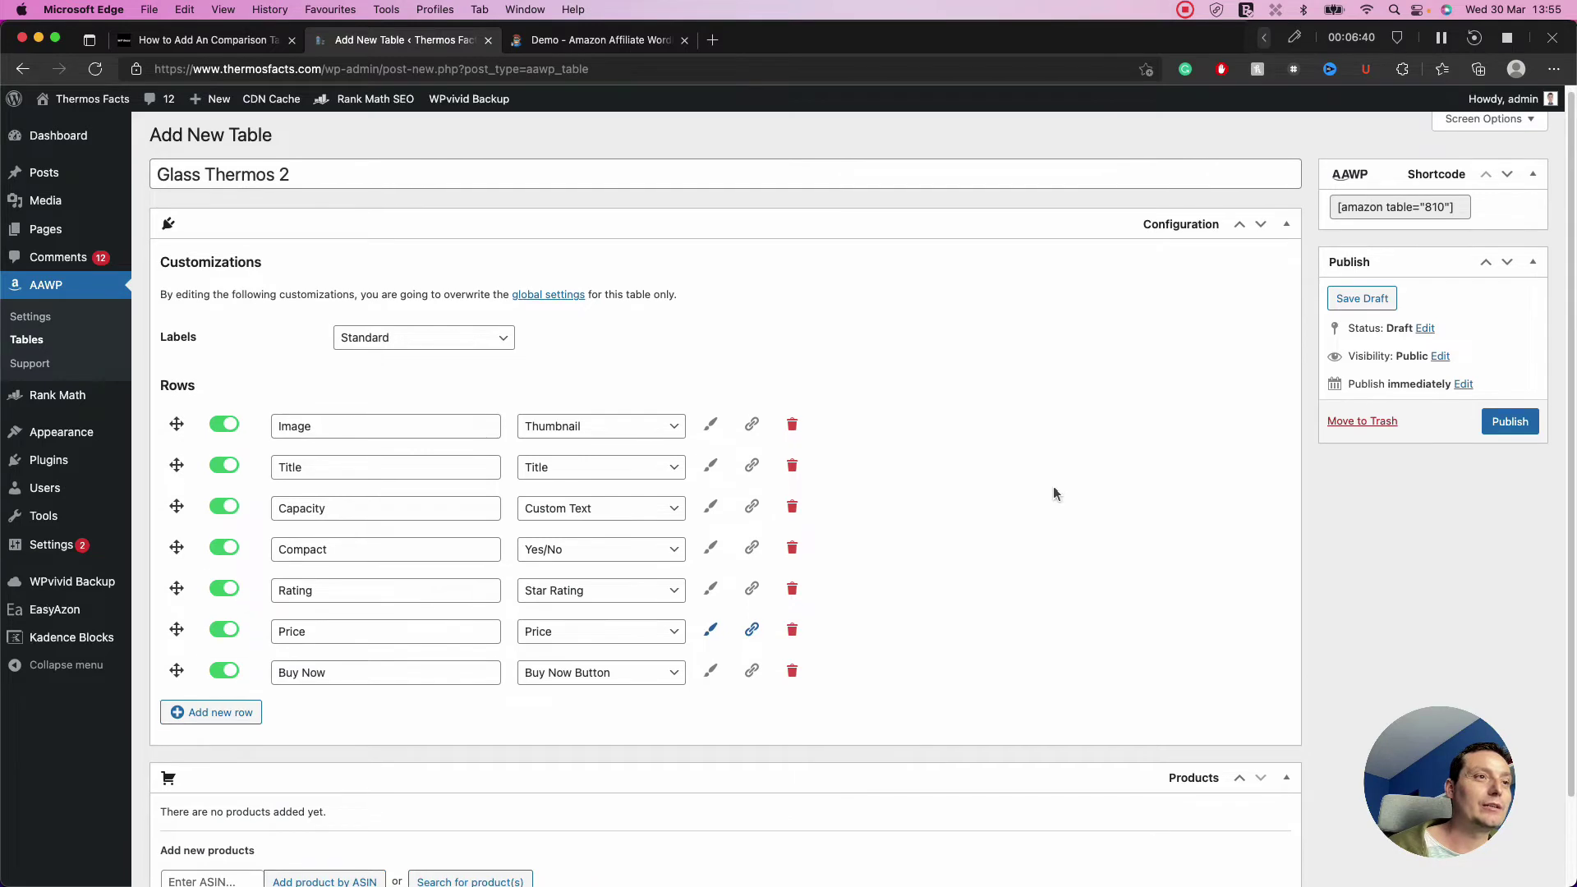
{"action": "scroll", "coordinate": [1054, 493], "scroll_direction": "down", "scroll_amount": 1}
{"action": "scroll", "coordinate": [1055, 493], "scroll_direction": "down", "scroll_amount": 1}
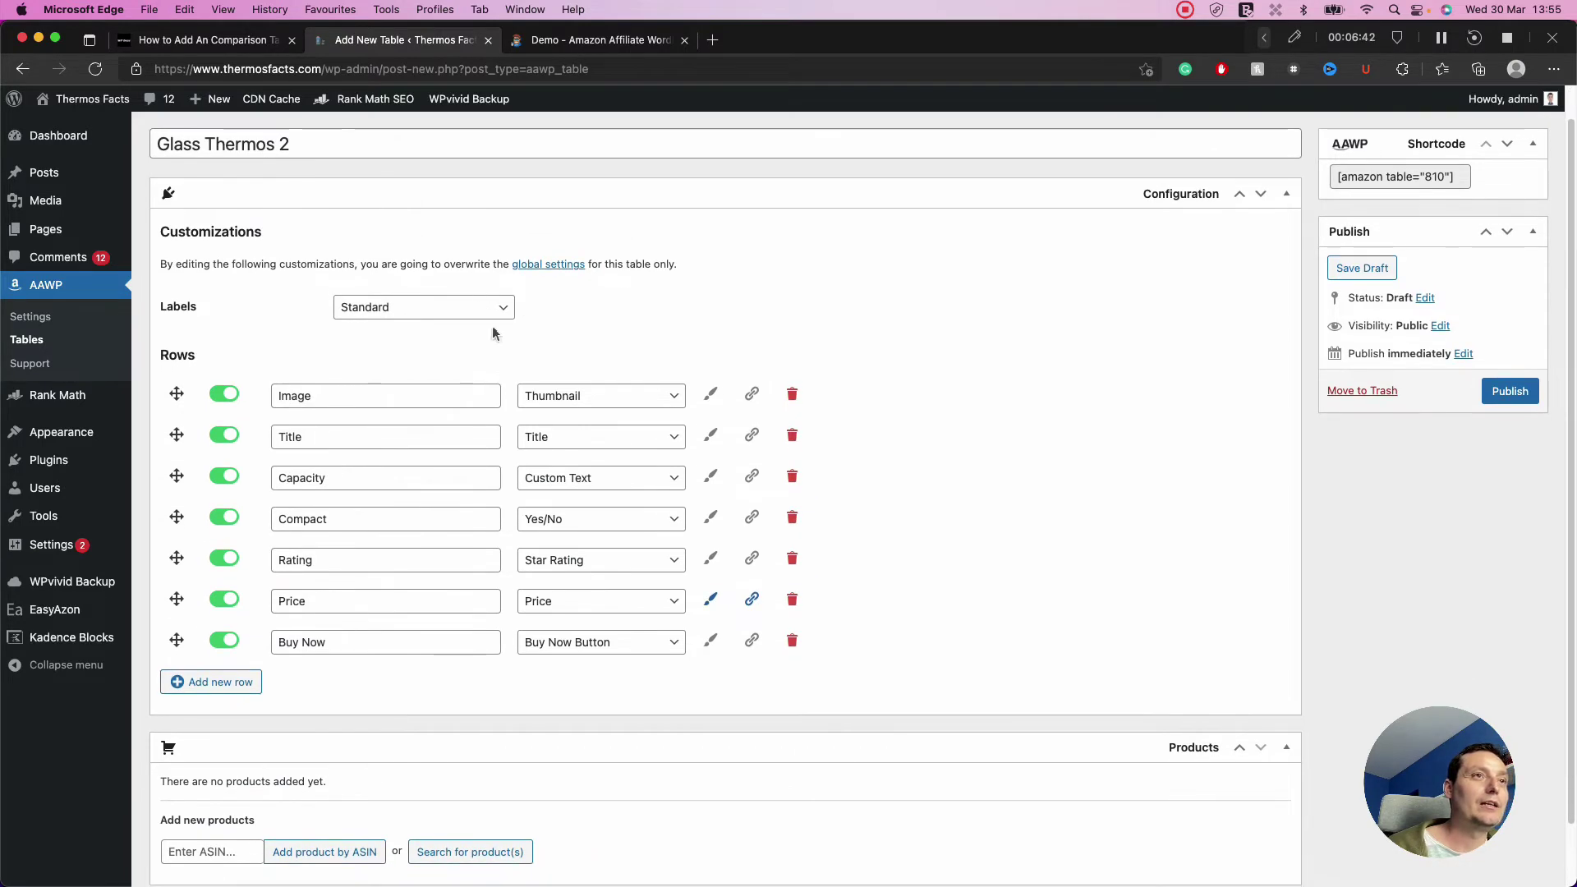
{"action": "scroll", "coordinate": [752, 381], "scroll_direction": "down", "scroll_amount": 1}
{"action": "scroll", "coordinate": [752, 380], "scroll_direction": "down", "scroll_amount": 2}
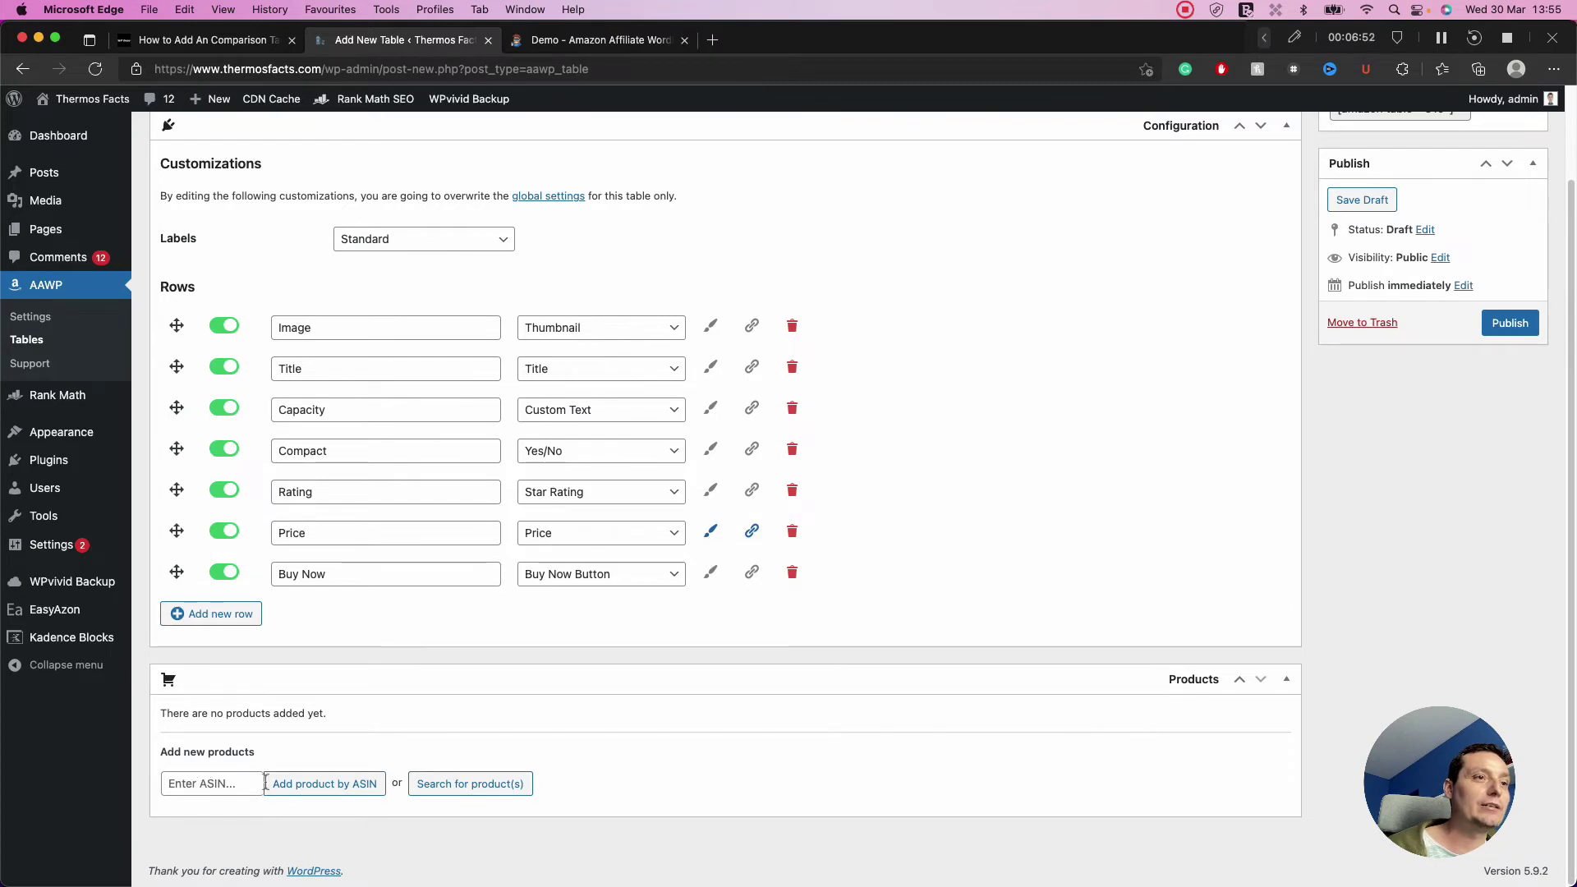
{"action": "left_click", "coordinate": [468, 788]}
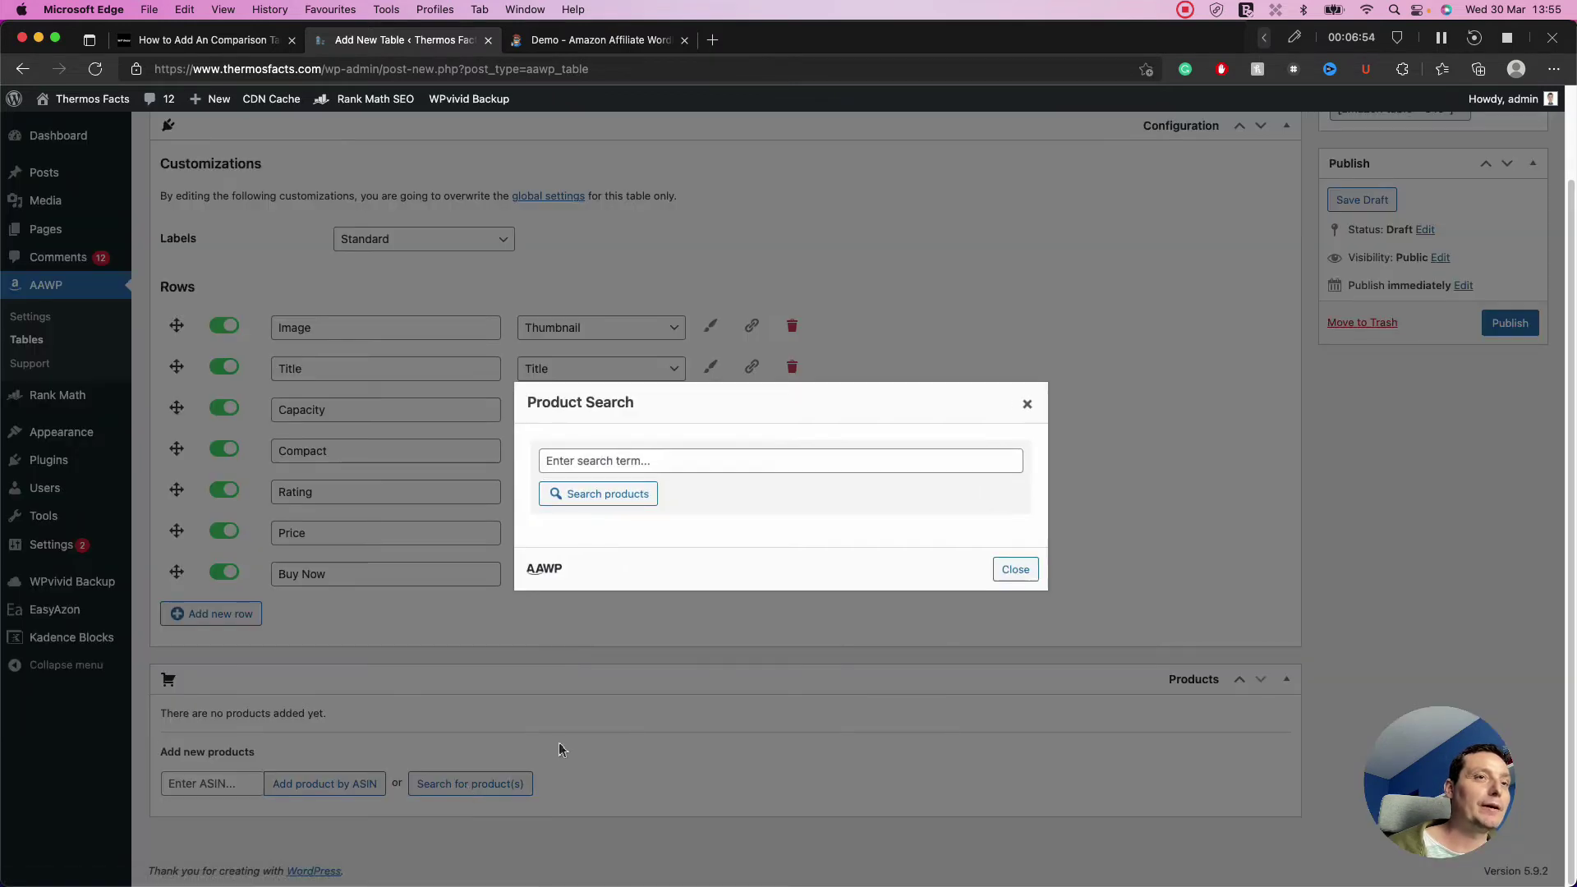
{"action": "left_click", "coordinate": [572, 456]}
{"action": "type", "text": "glass thermos"}
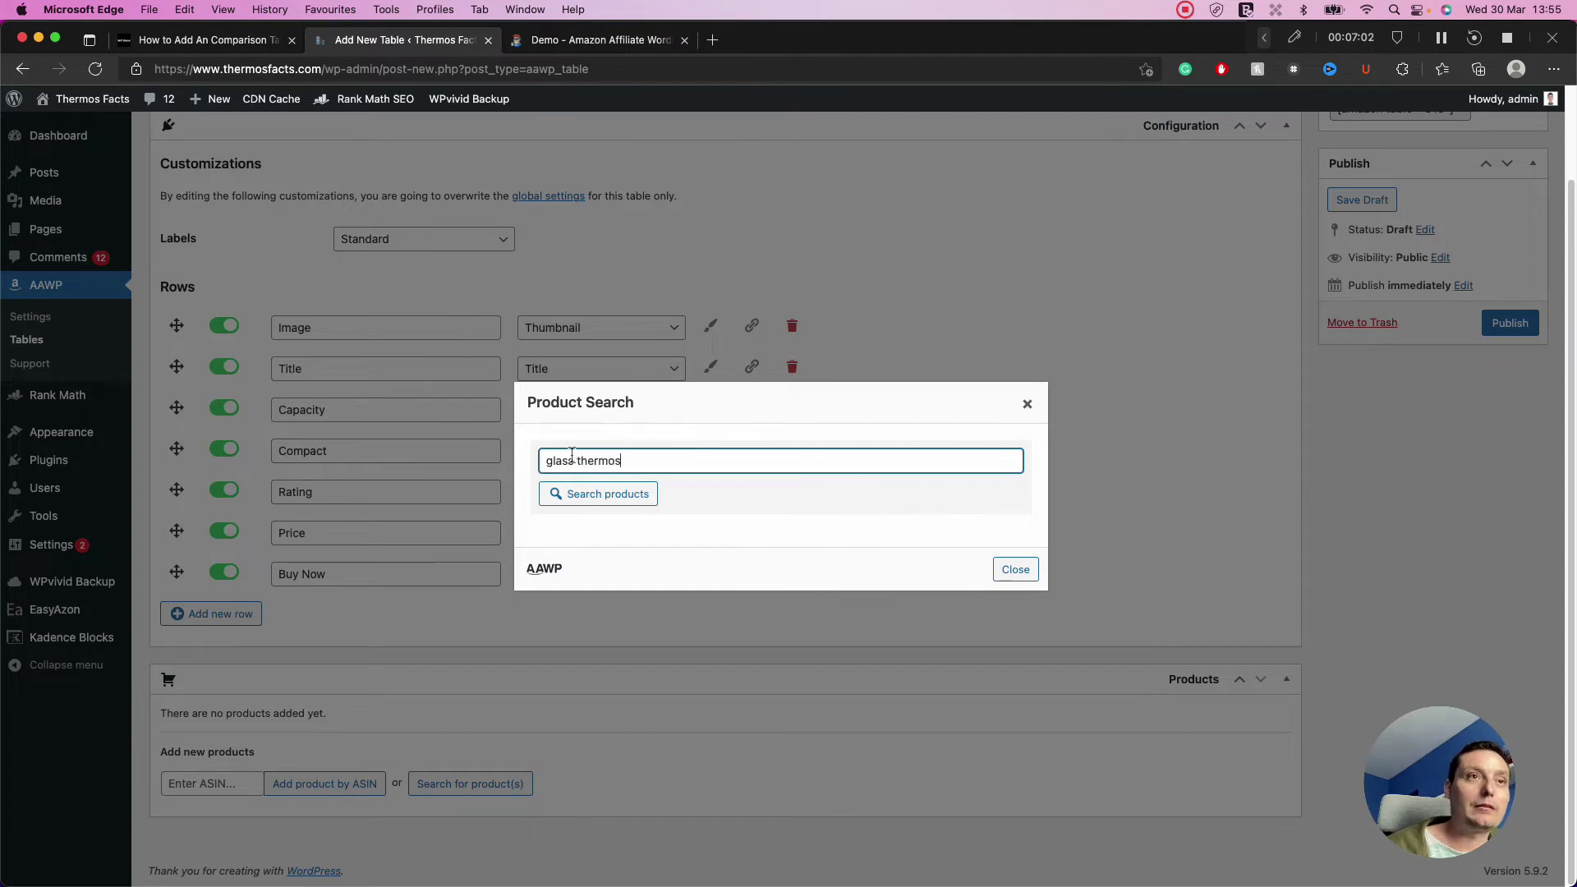
{"action": "left_click", "coordinate": [621, 496]}
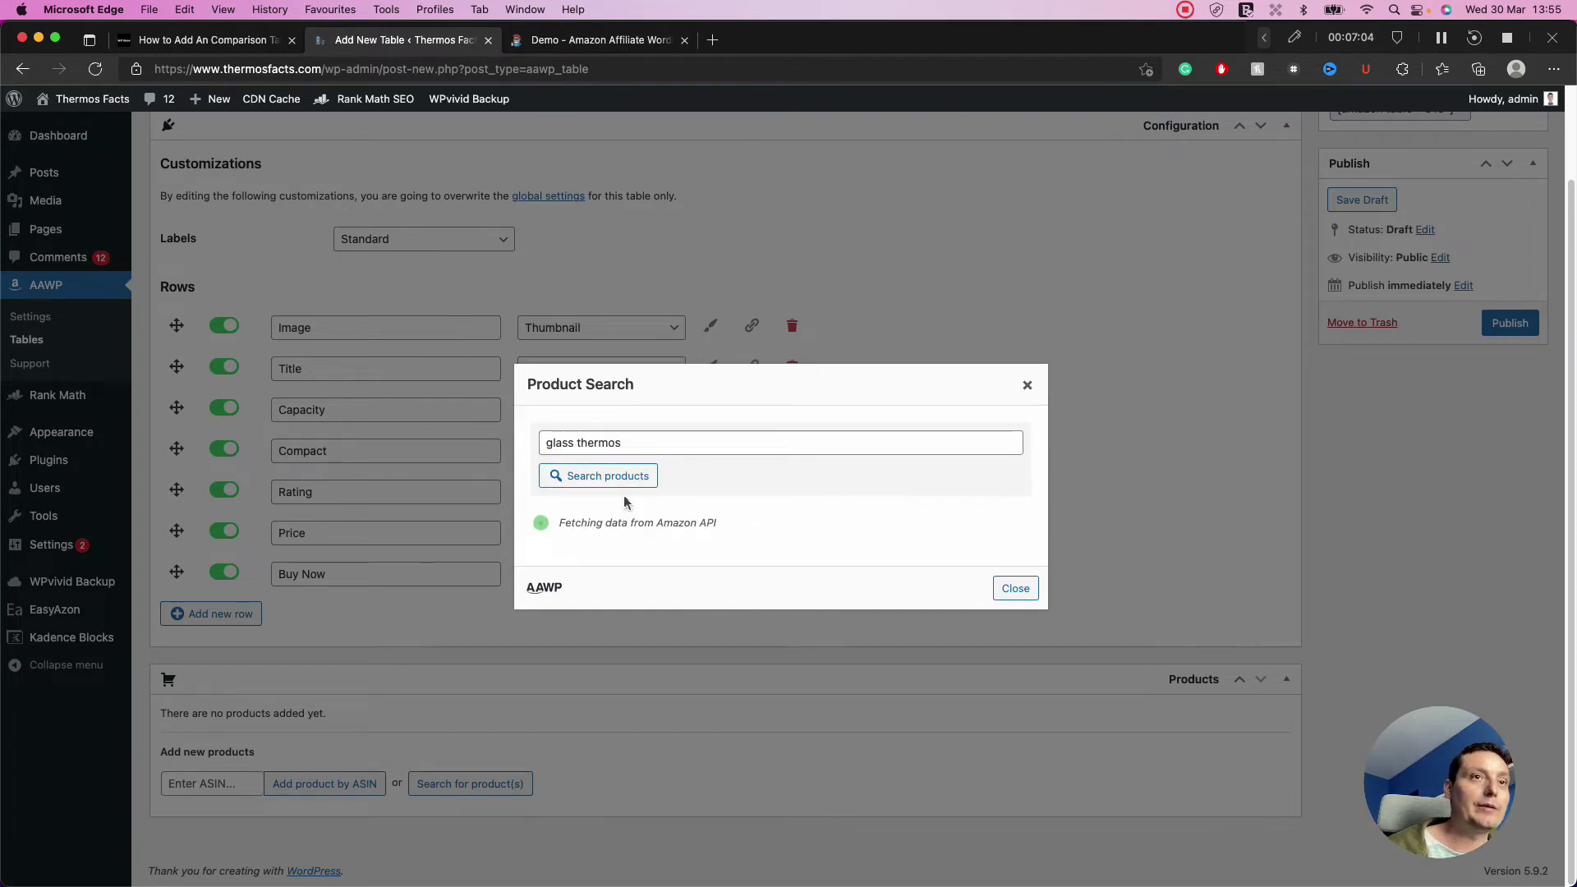
{"action": "left_click", "coordinate": [589, 413]}
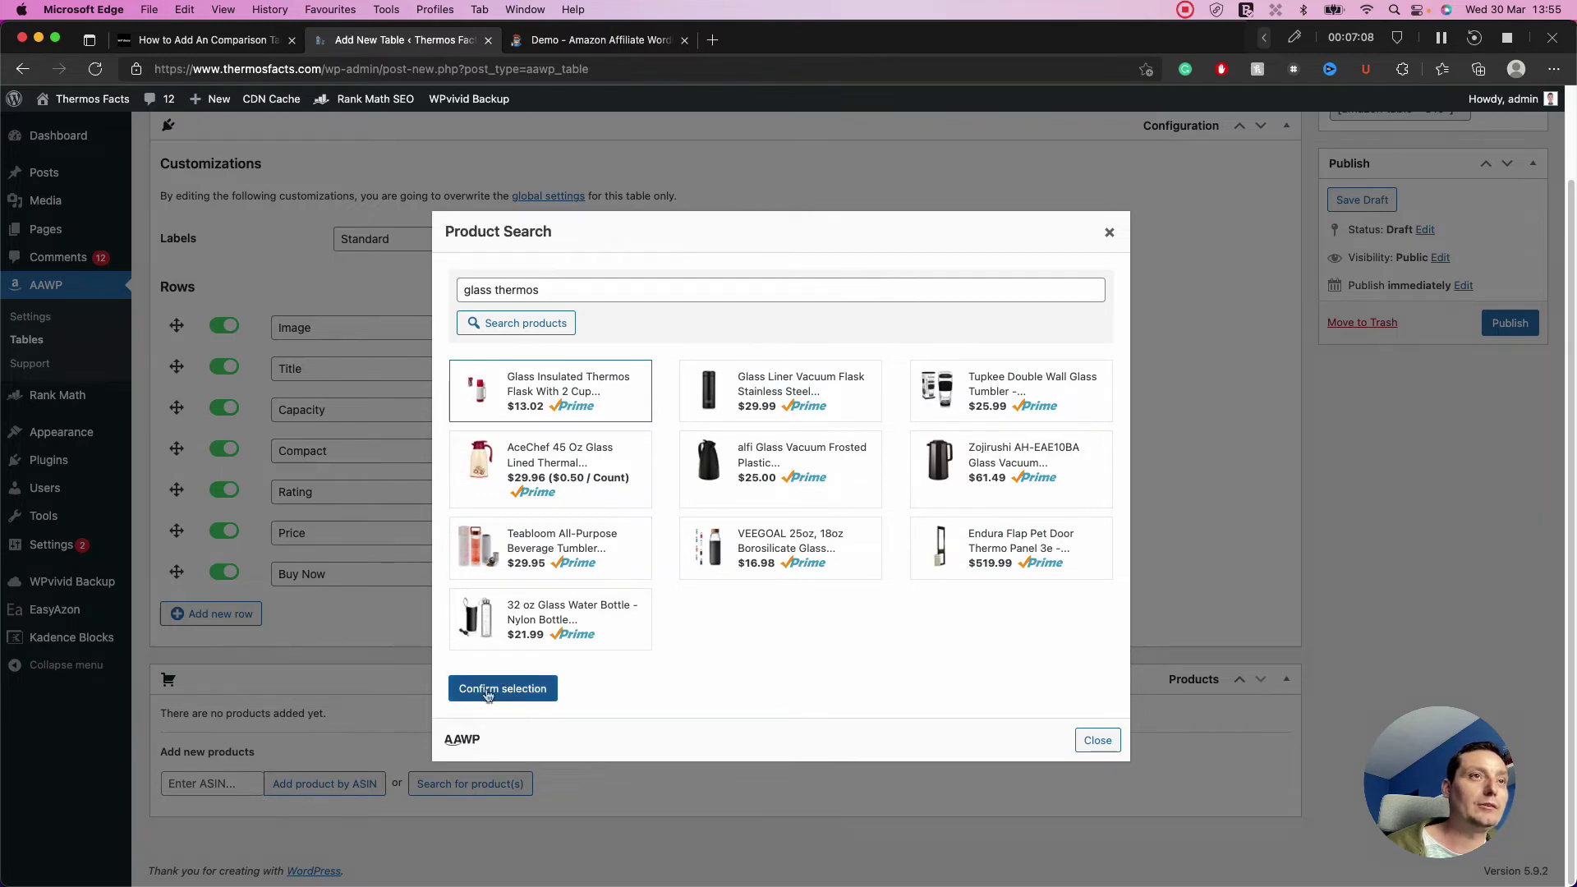
{"action": "left_click", "coordinate": [1083, 739]}
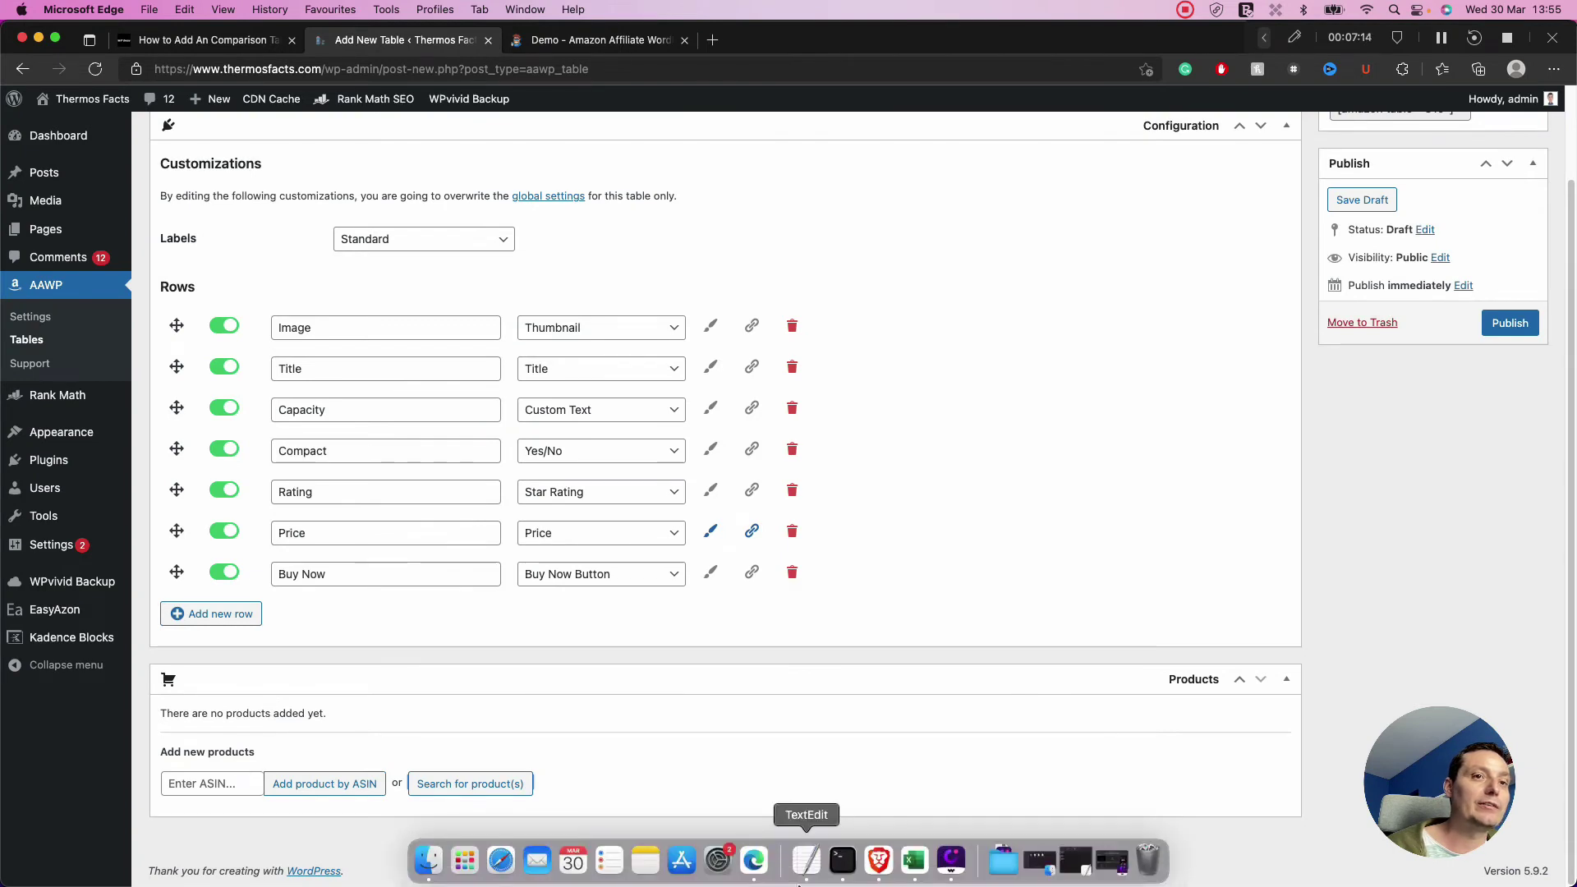
Step: Copy the ASIN B075P5M38G from the TextEdit notes and add it to the table as the first product
{"action": "left_click", "coordinate": [809, 860]}
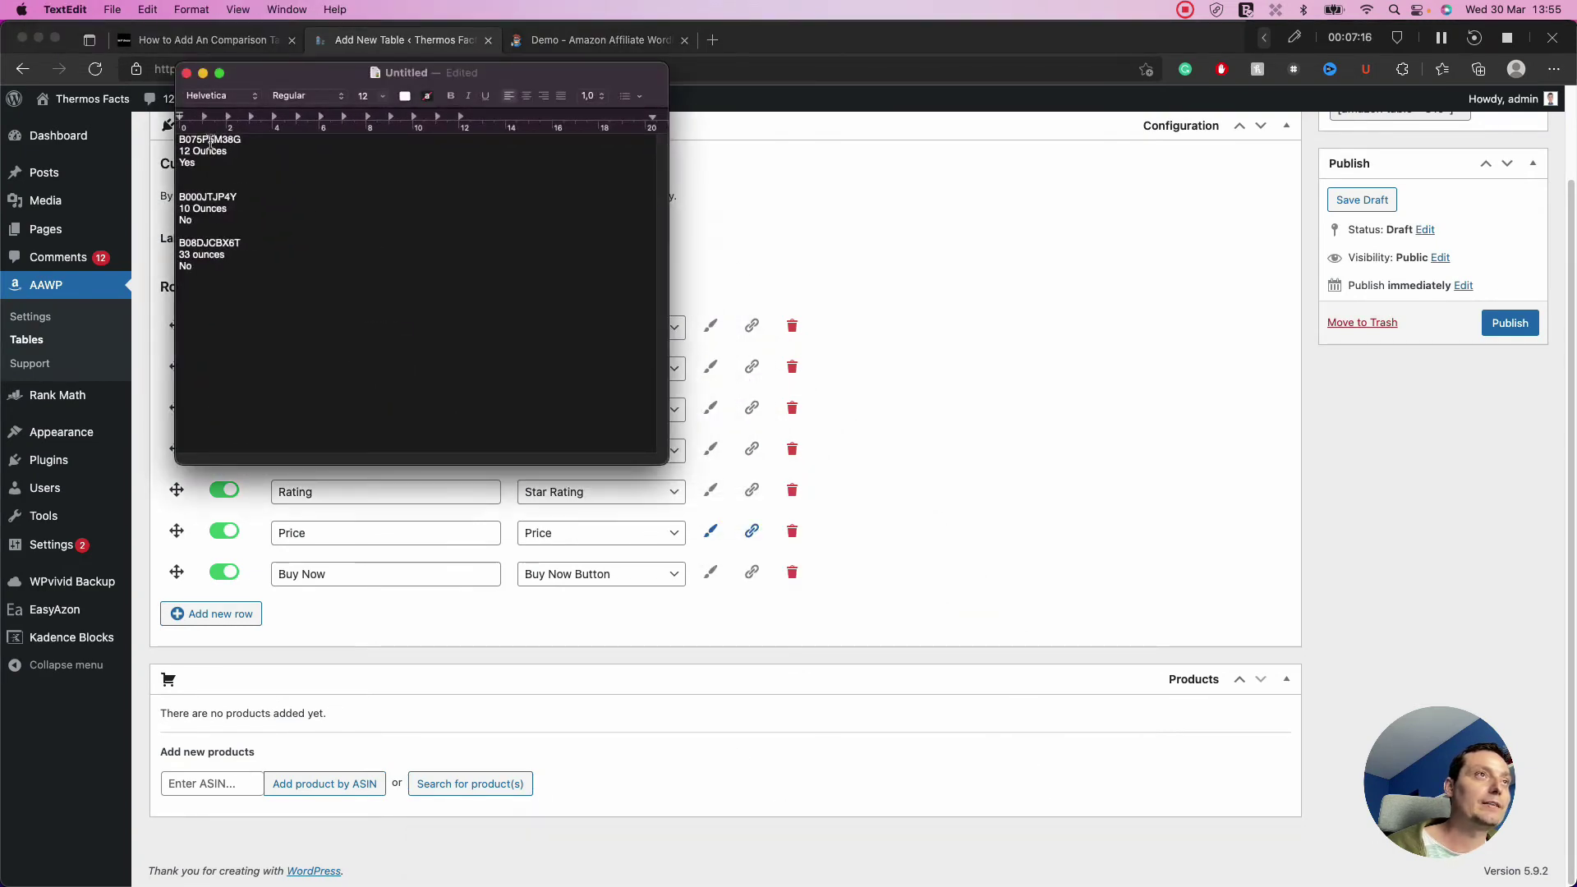
{"action": "double_click", "coordinate": [211, 140]}
{"action": "key", "text": "super+c"}
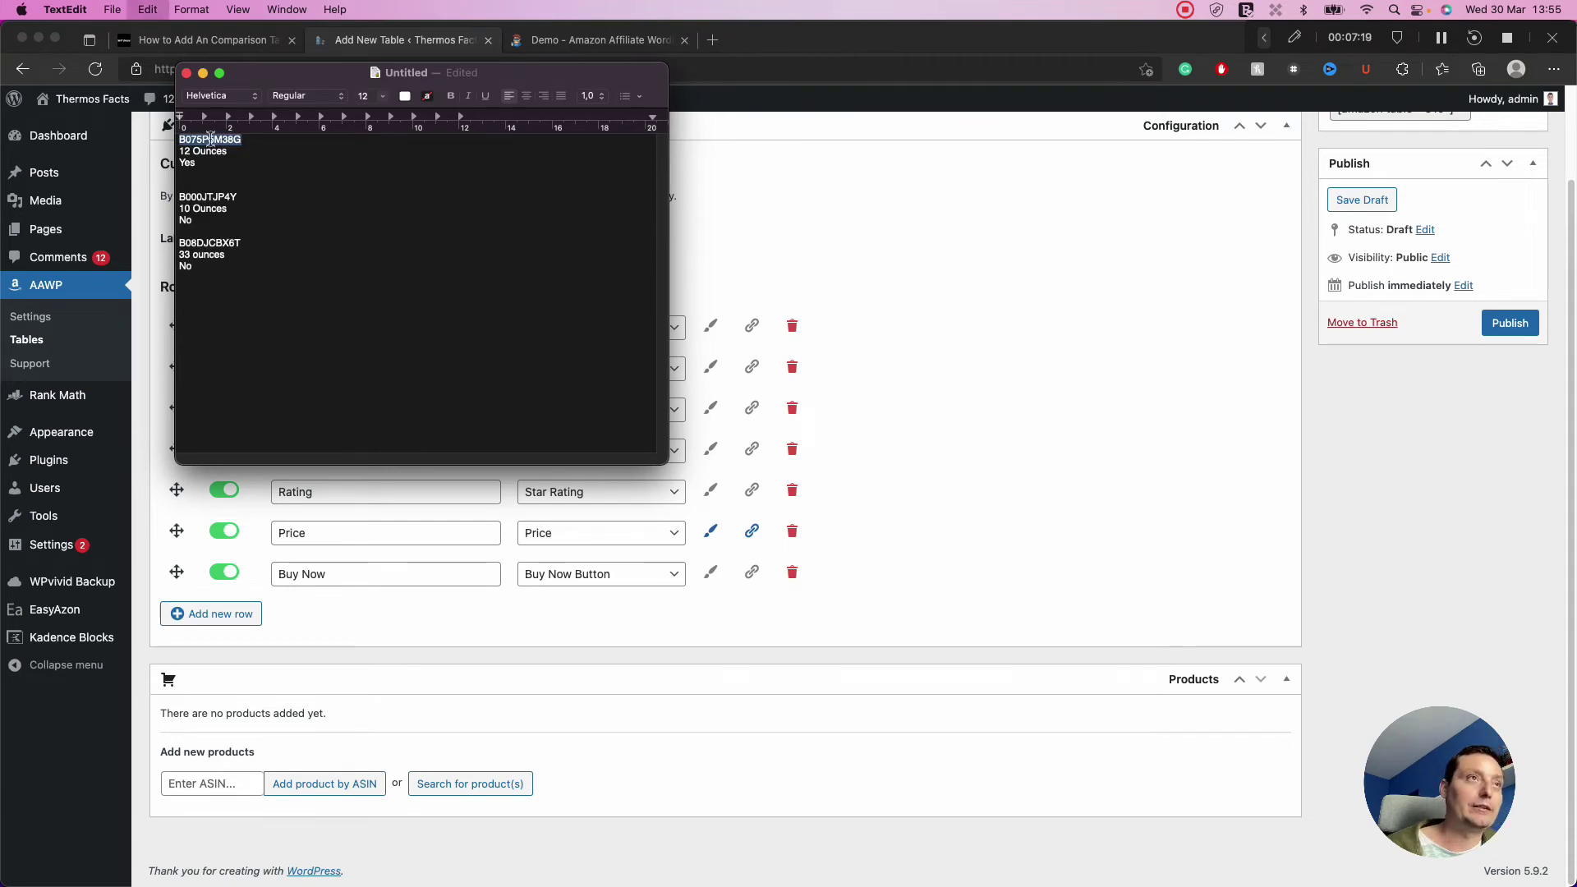
{"action": "left_click", "coordinate": [214, 783]}
{"action": "key", "text": "super+v"}
{"action": "left_click", "coordinate": [313, 786]}
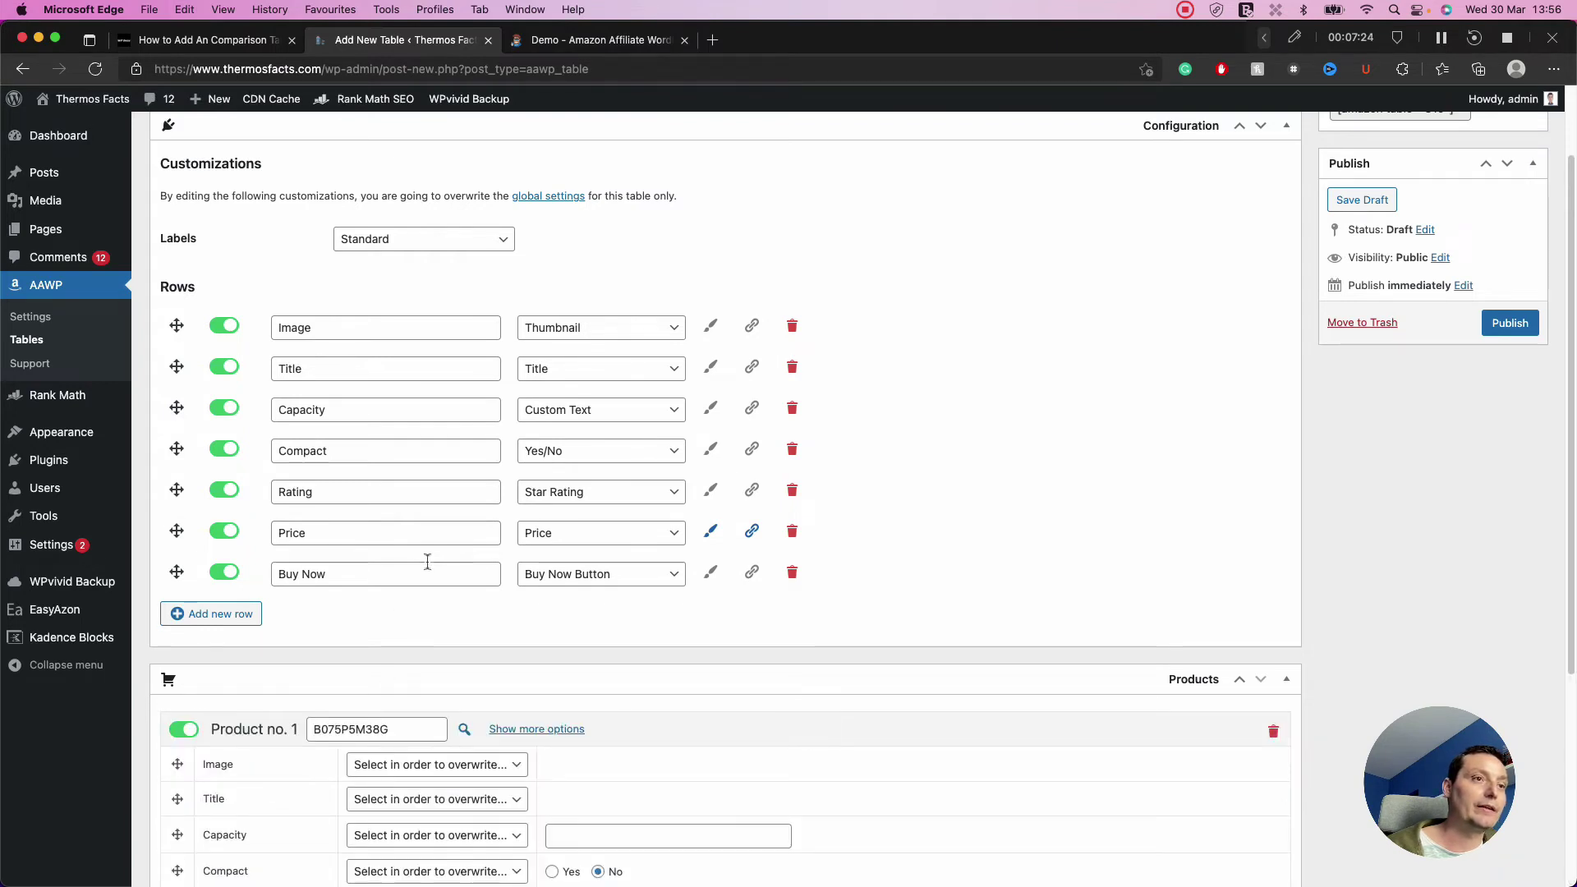
Step: Fill the first product's Capacity with "12 Ounces" copied from the TextEdit notes and set its Compact value to Yes
{"action": "scroll", "coordinate": [427, 561], "scroll_direction": "down", "scroll_amount": 8}
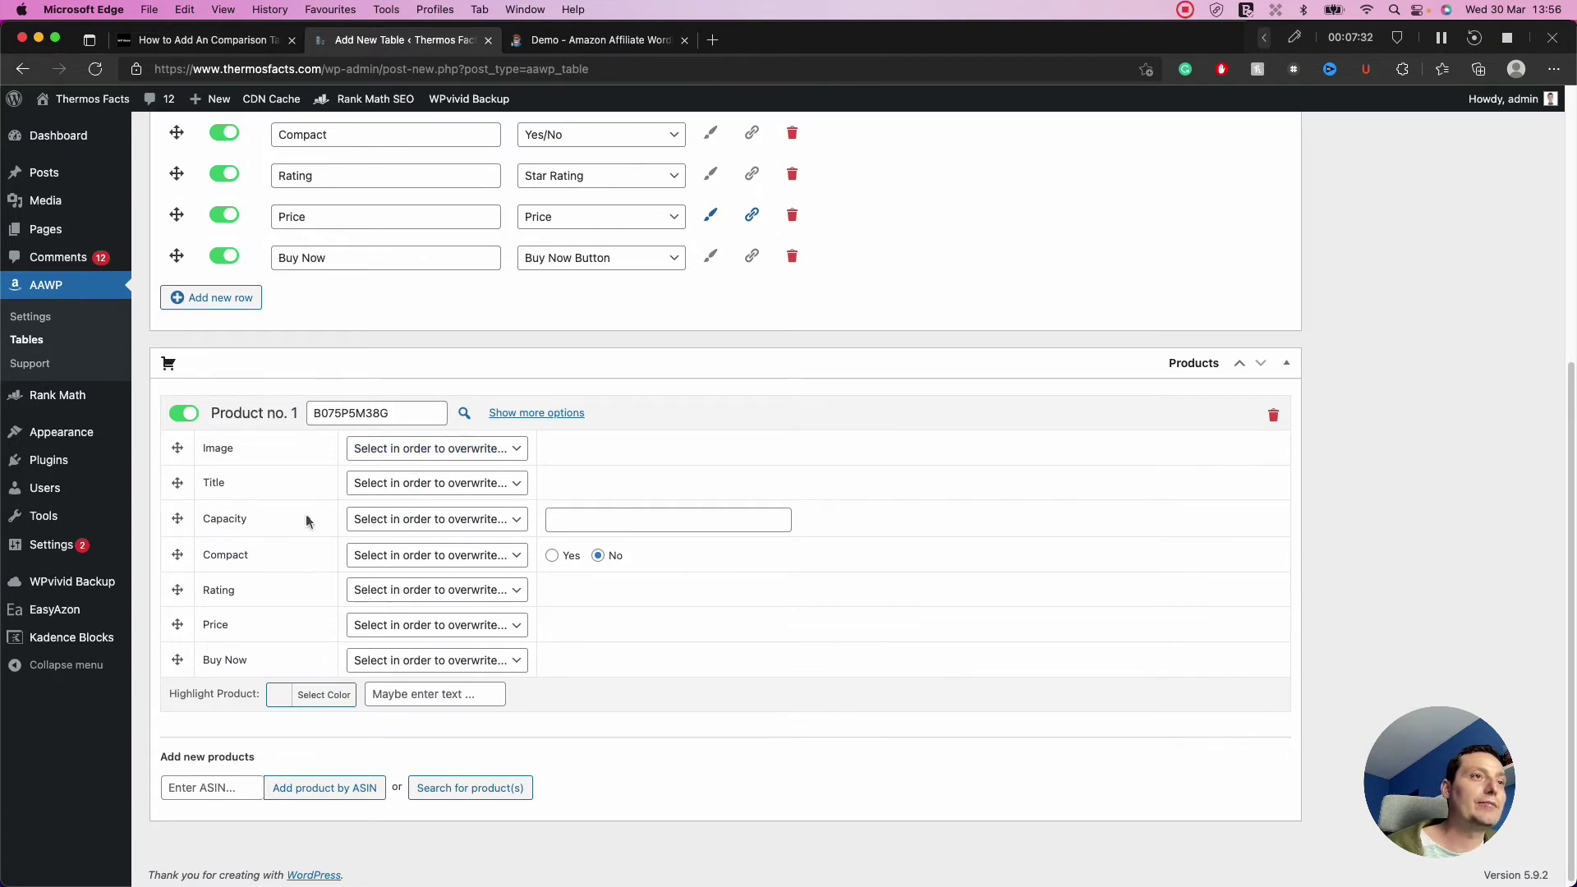
{"action": "left_click", "coordinate": [595, 517]}
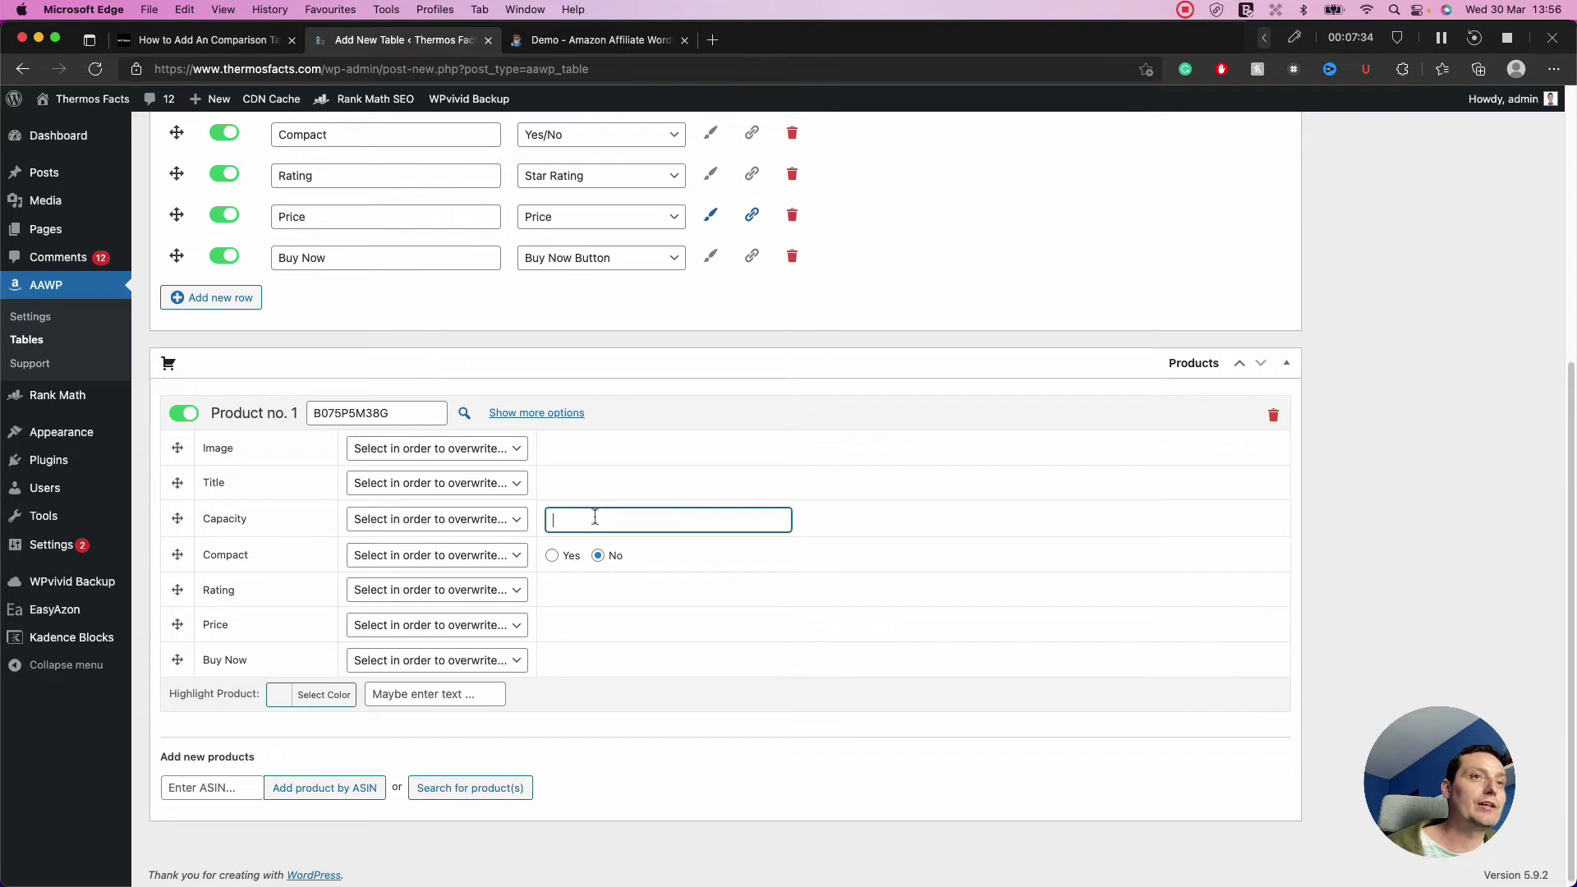
{"action": "mouse_move", "coordinate": [810, 884]}
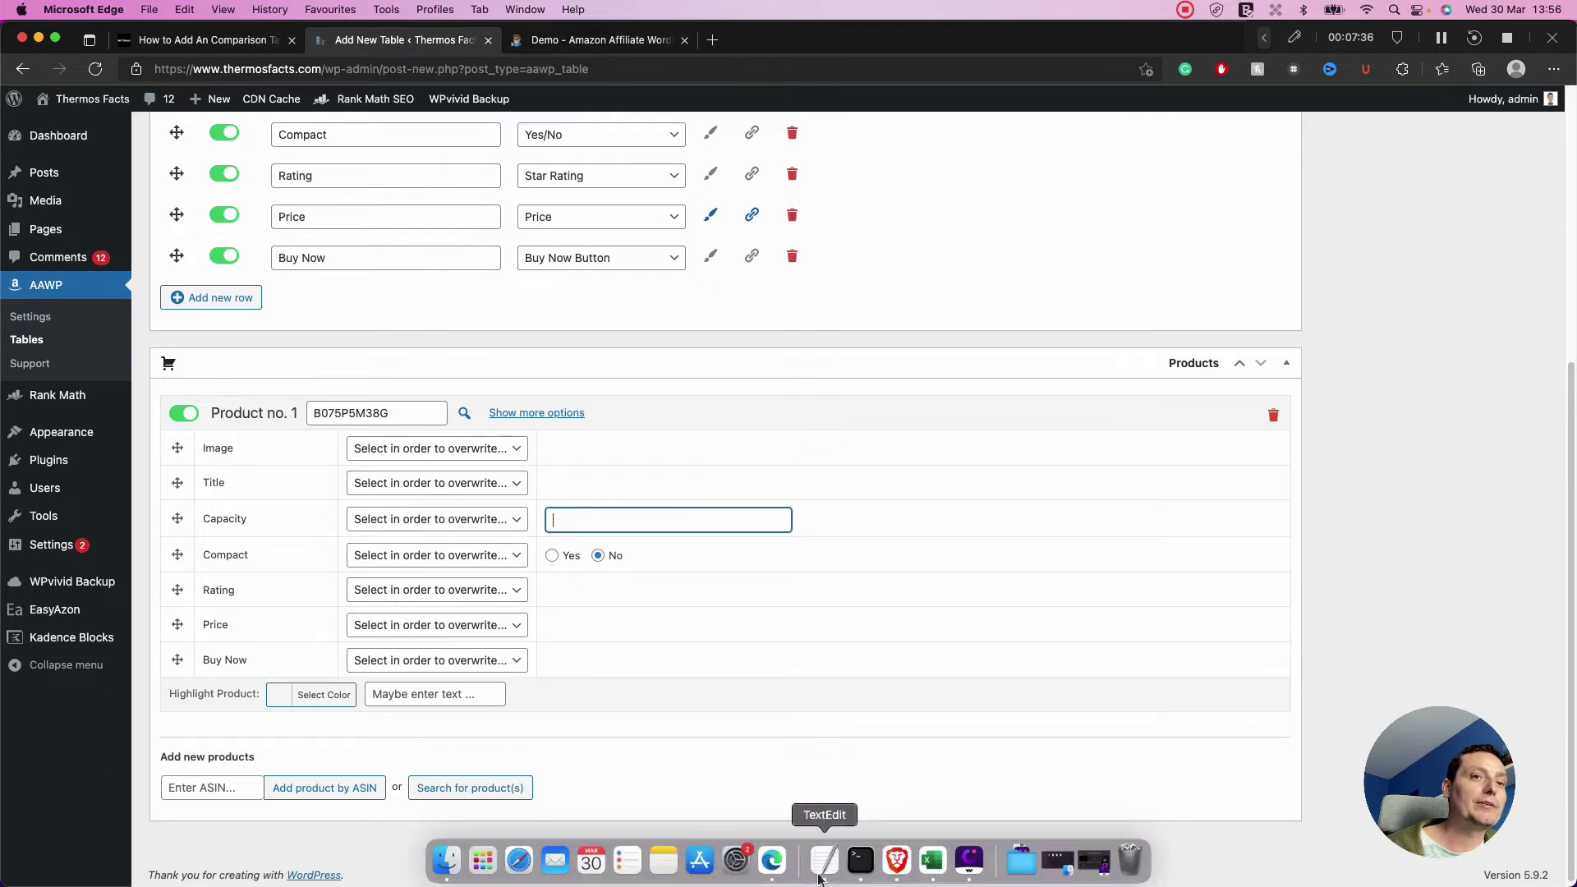
{"action": "left_click", "coordinate": [818, 879]}
{"action": "left_click_drag", "start_coordinate": [230, 151], "coordinate": [151, 155]}
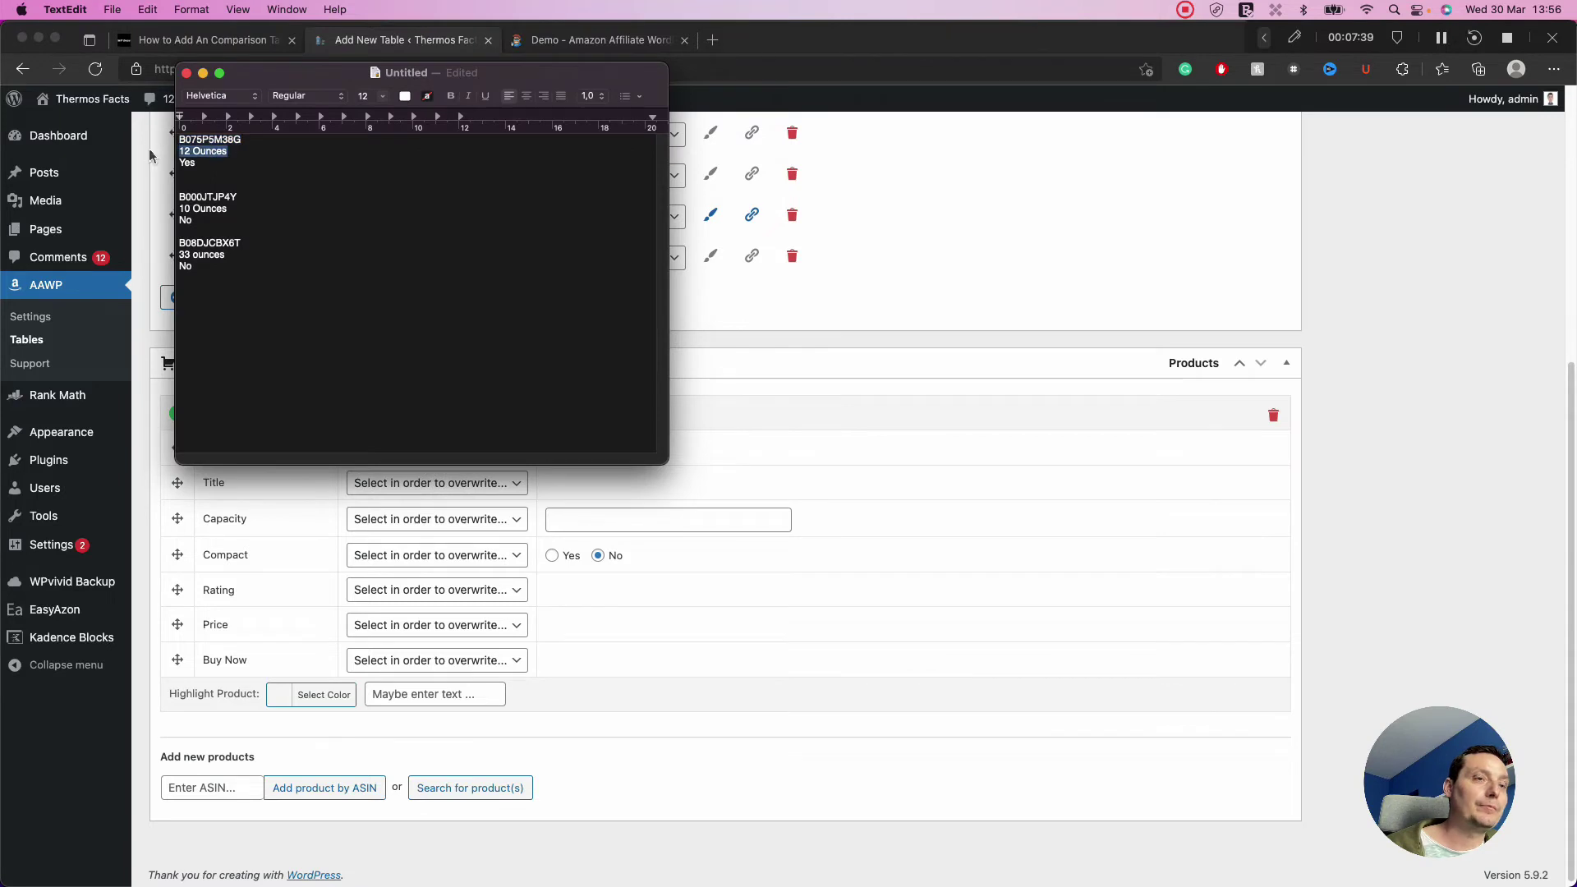
{"action": "left_click", "coordinate": [203, 73]}
{"action": "left_click", "coordinate": [567, 524]}
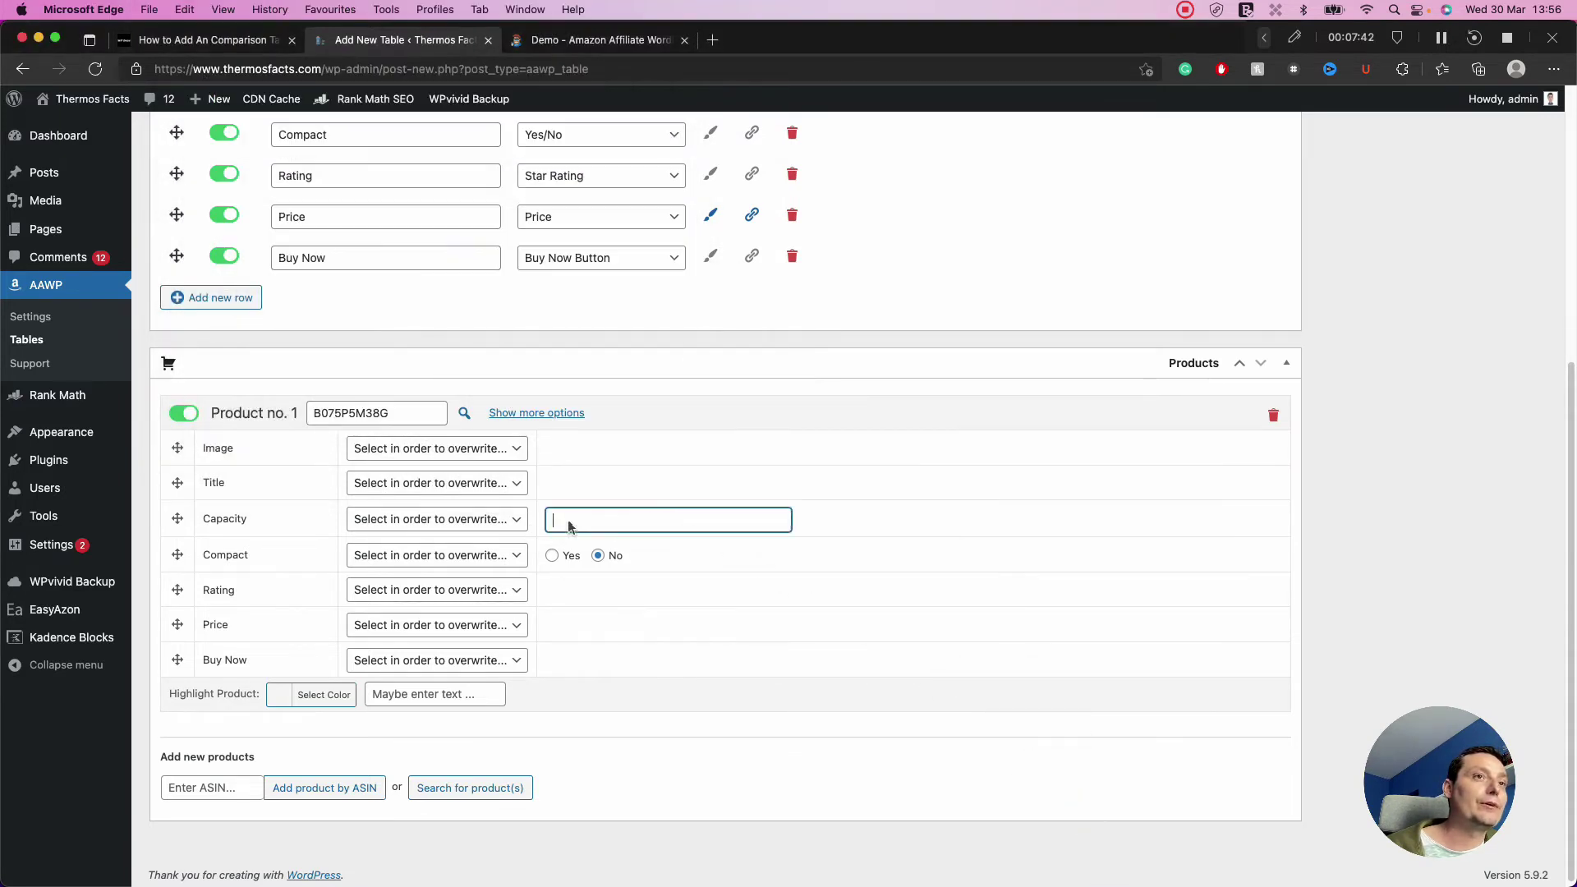
{"action": "key", "text": "super+v"}
{"action": "left_click", "coordinate": [552, 556]}
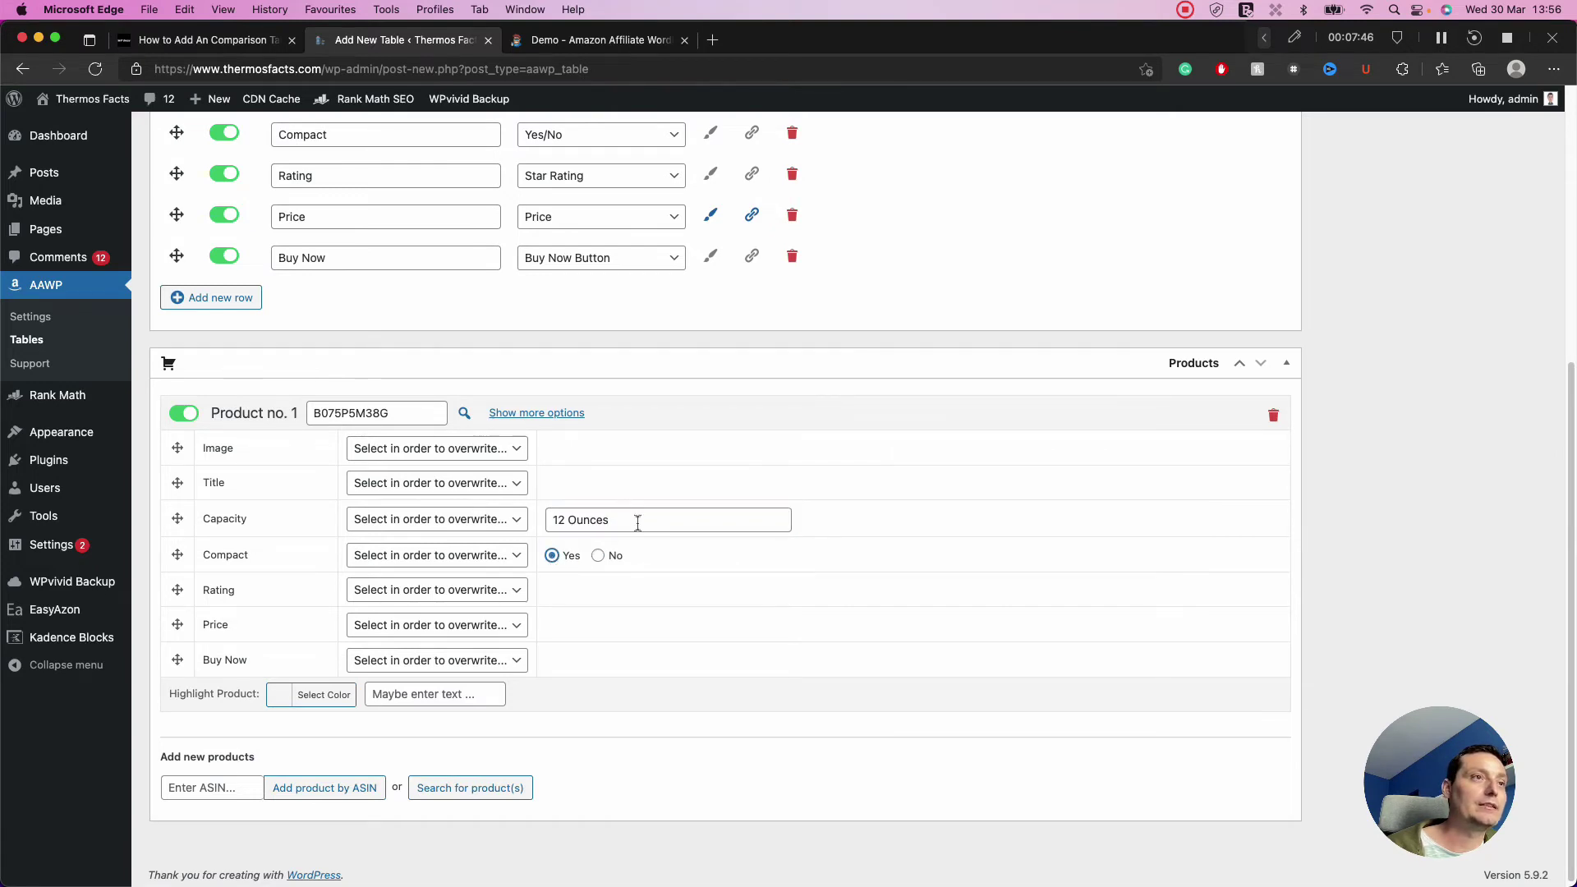
{"action": "scroll", "coordinate": [637, 524], "scroll_direction": "down", "scroll_amount": 1}
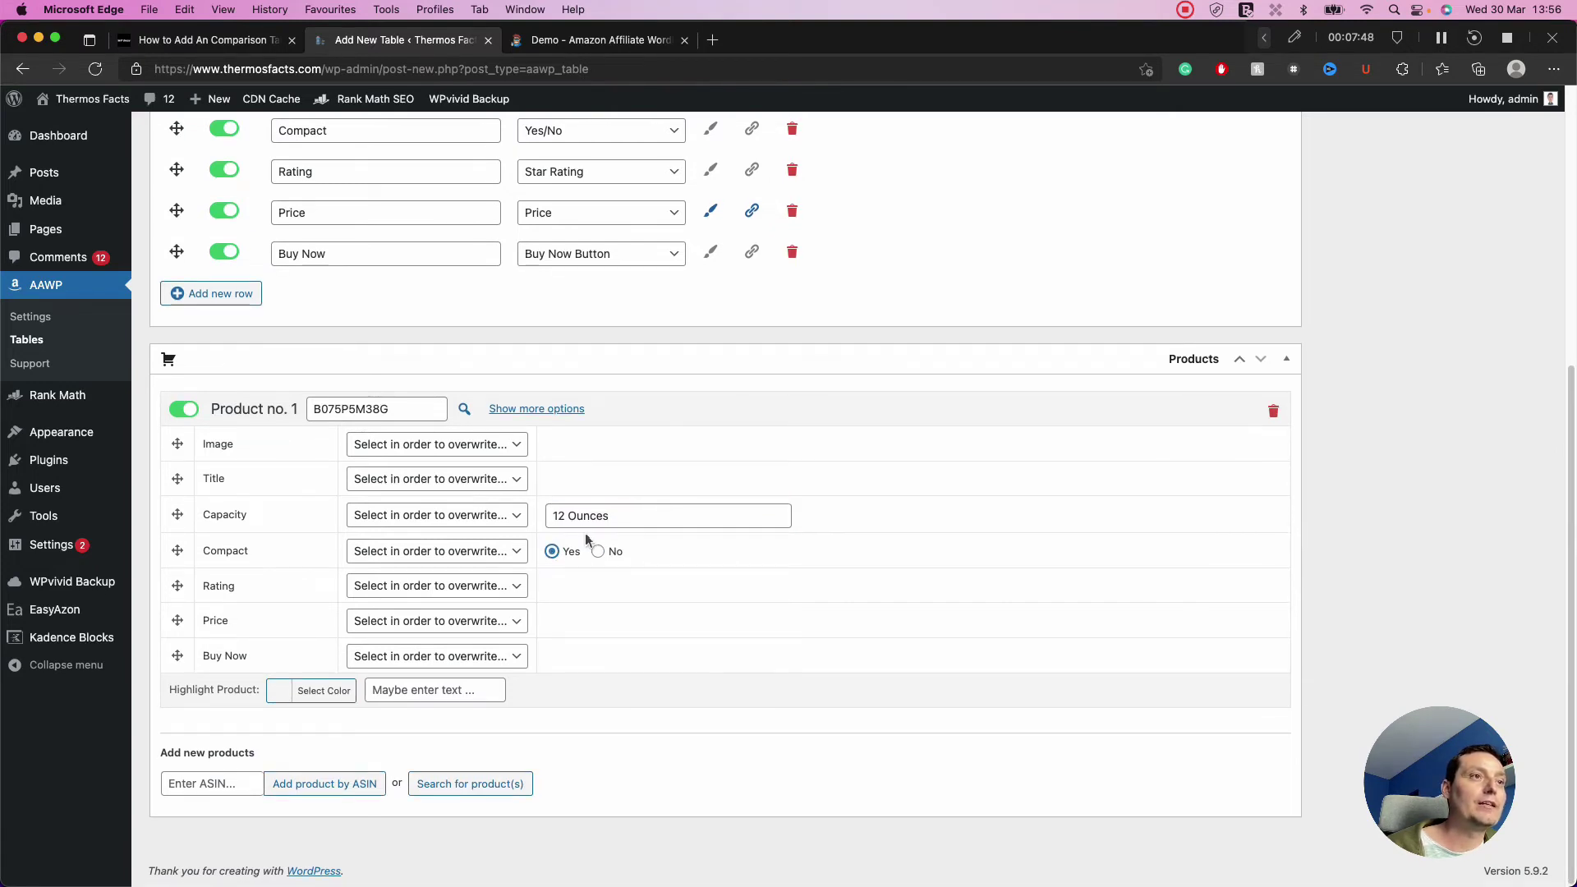
{"action": "left_click", "coordinate": [514, 485]}
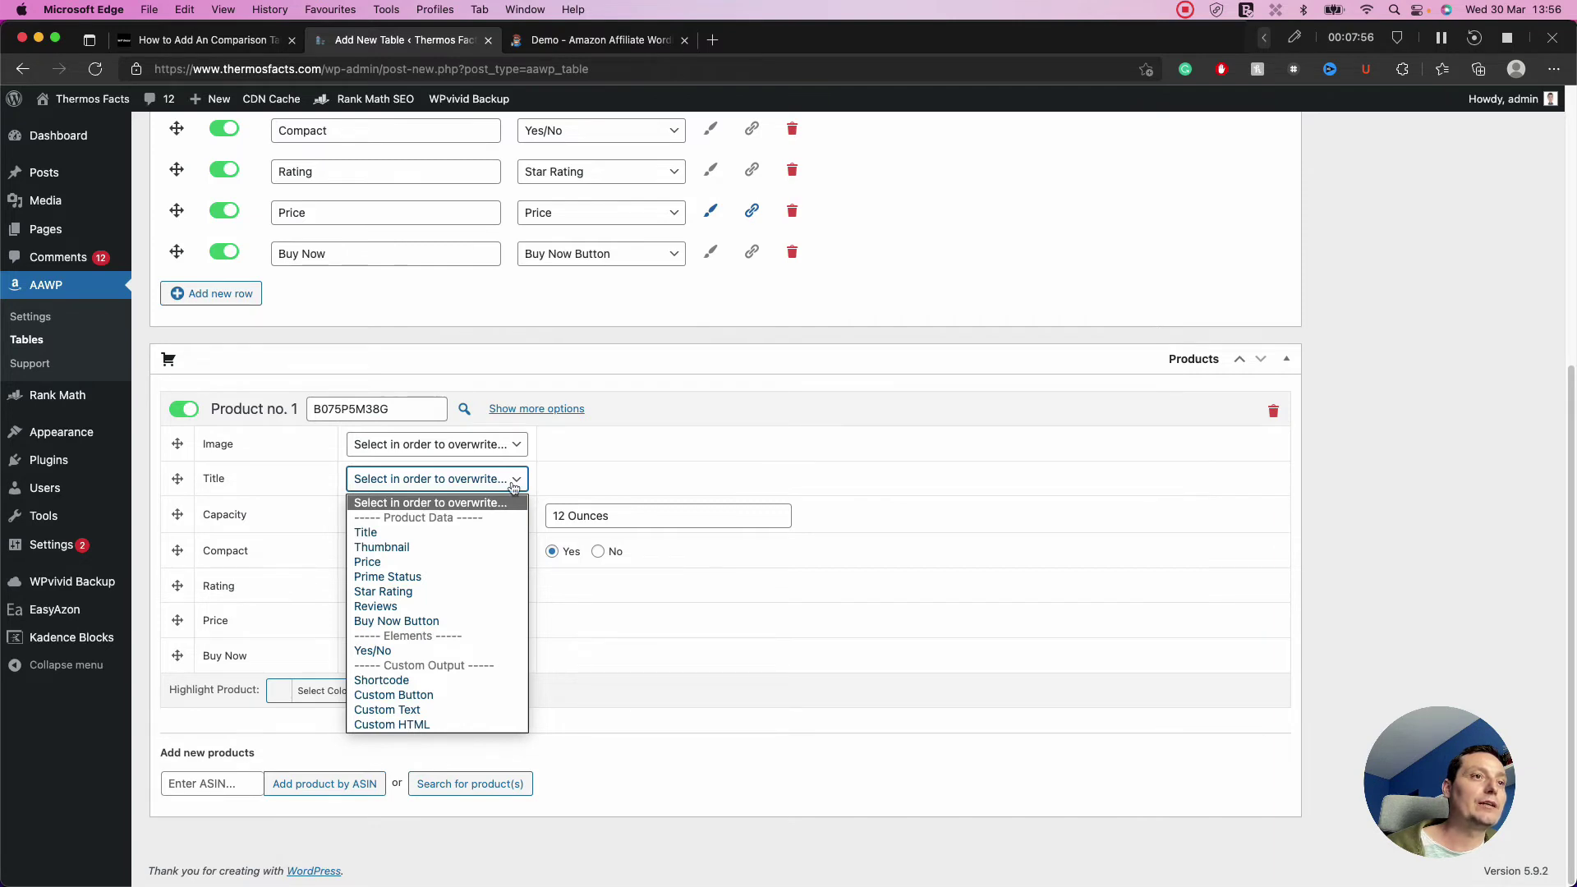
{"action": "left_click", "coordinate": [645, 478]}
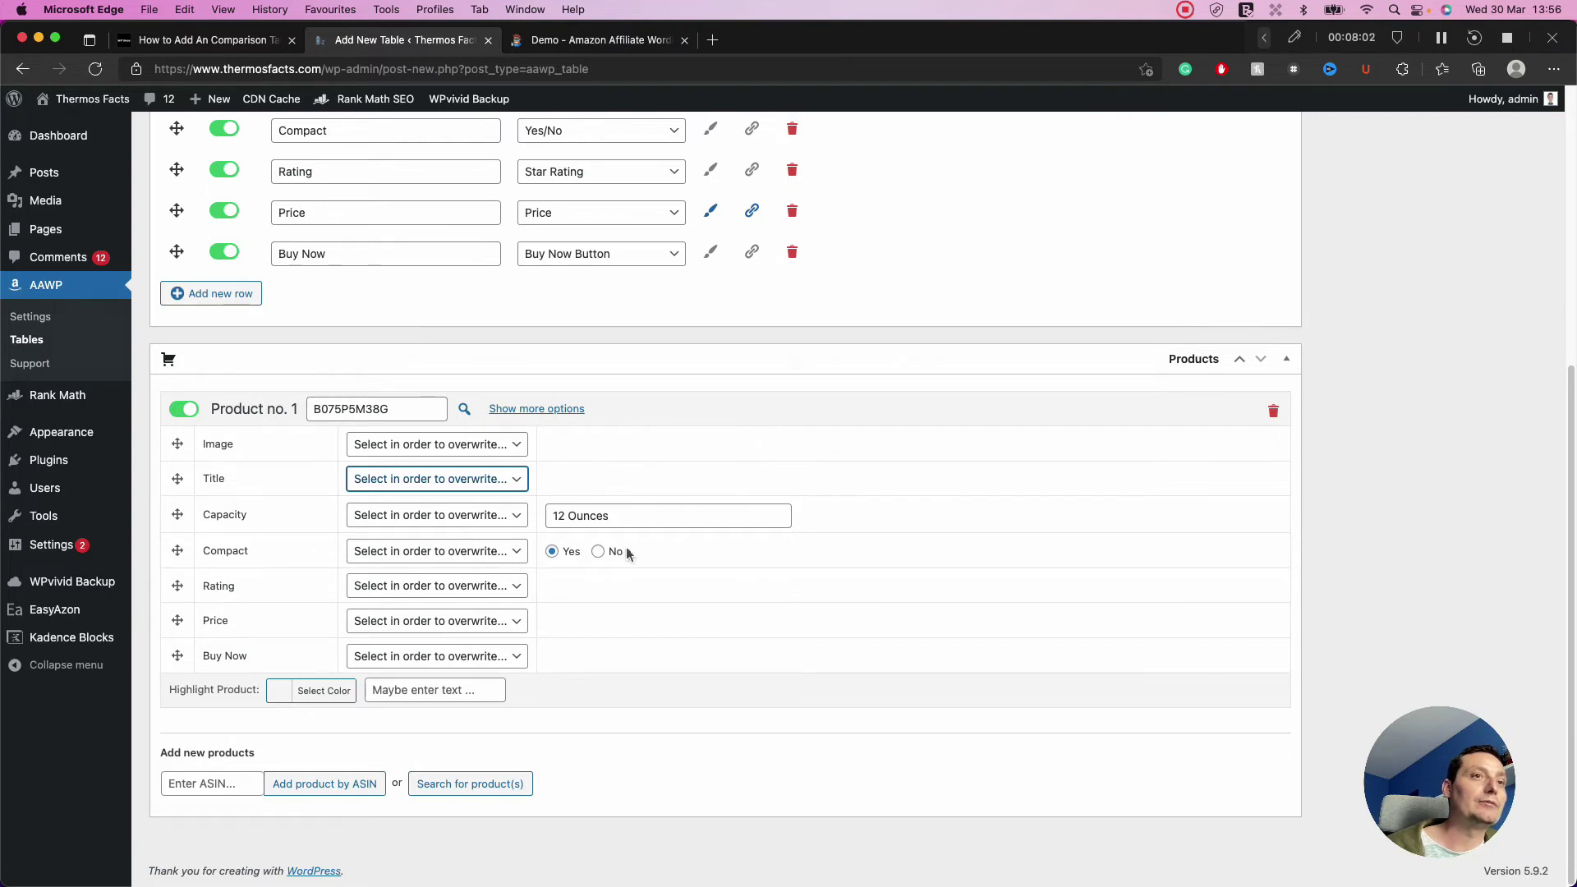
Step: Highlight the first product in red with the label "Best Product"
{"action": "left_click", "coordinate": [317, 700]}
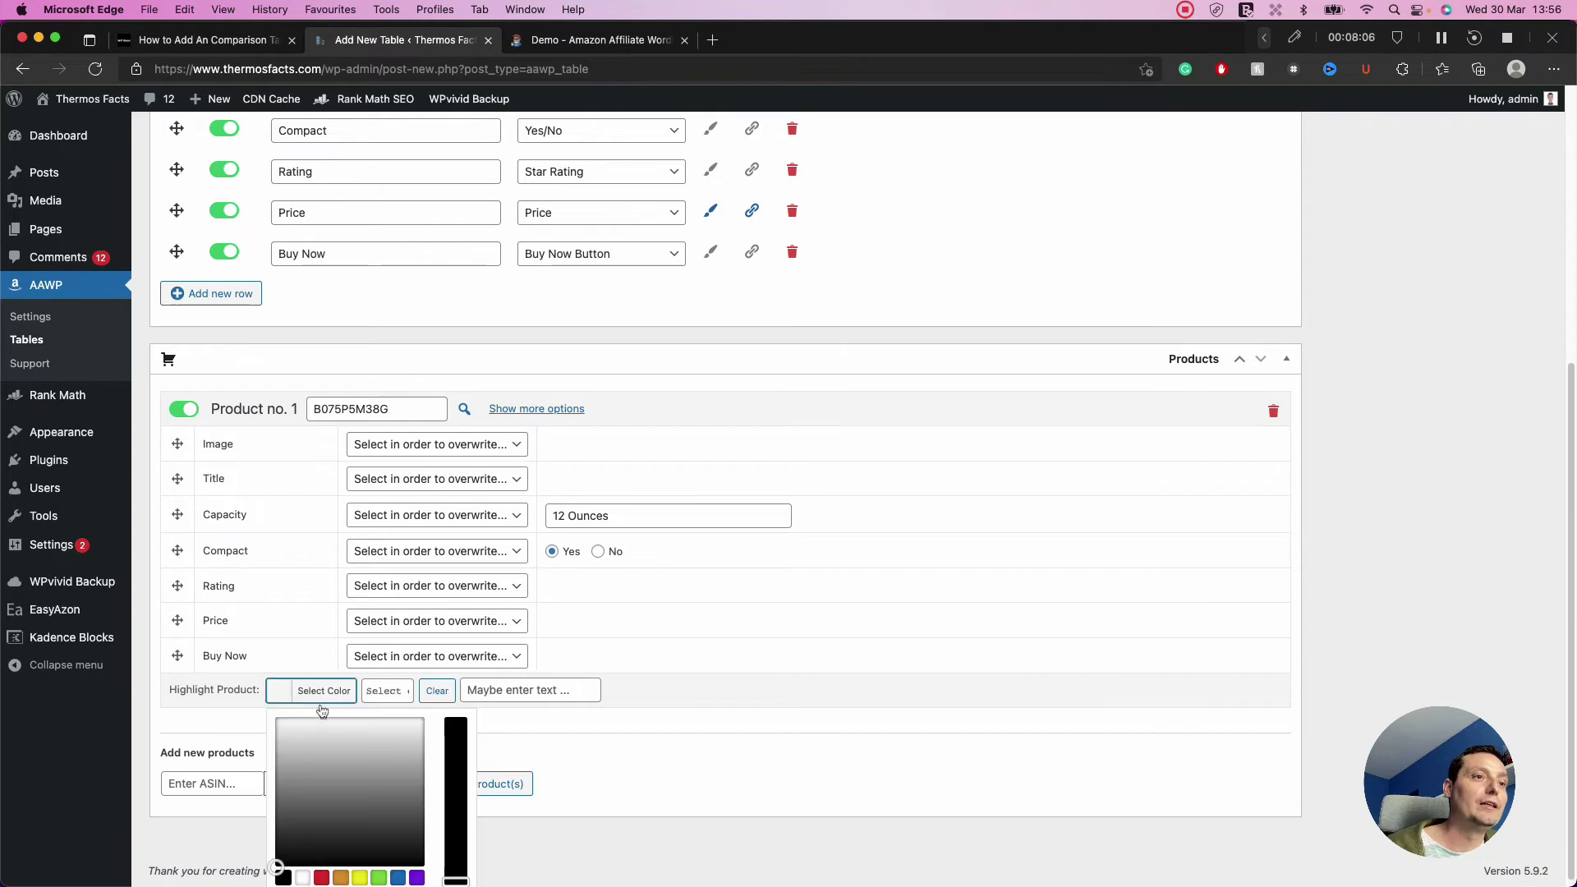
{"action": "left_click", "coordinate": [398, 878]}
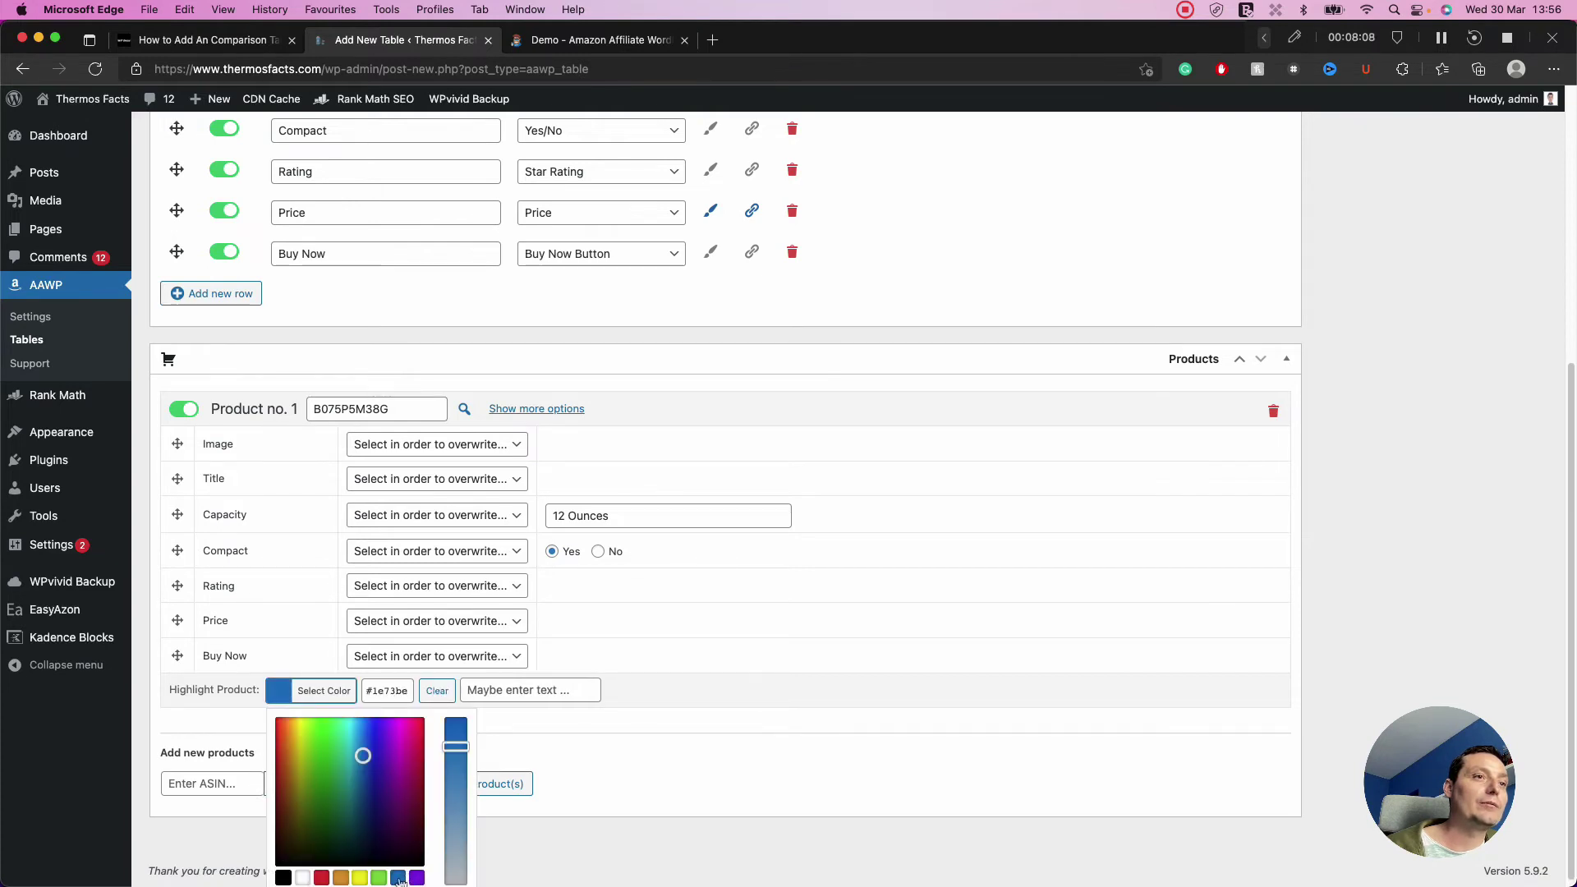
{"action": "left_click", "coordinate": [495, 691]}
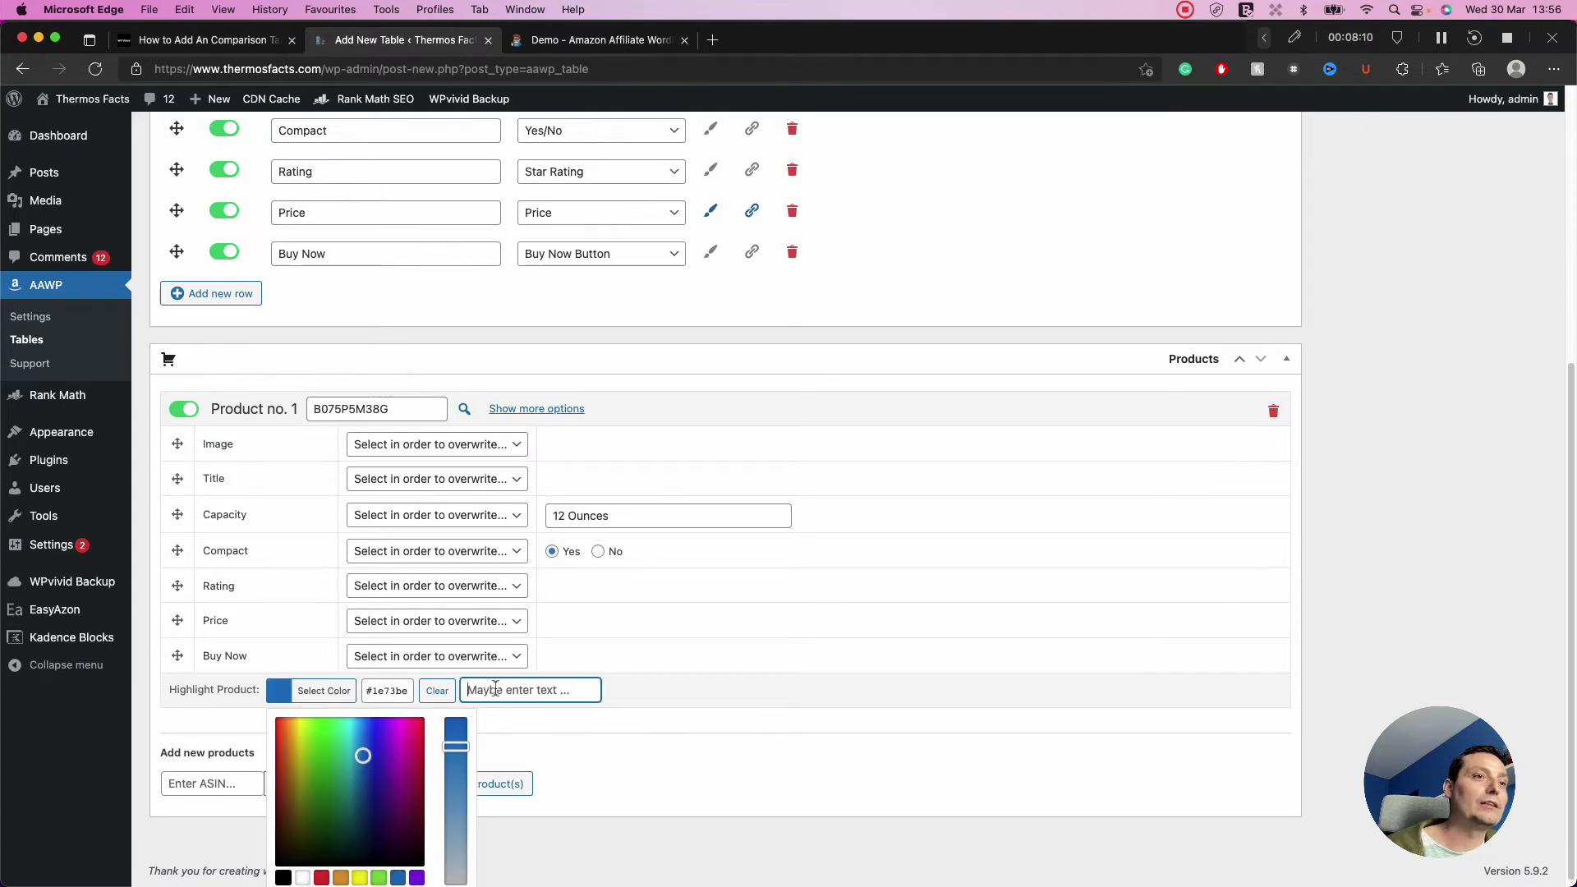
{"action": "left_click", "coordinate": [319, 694]}
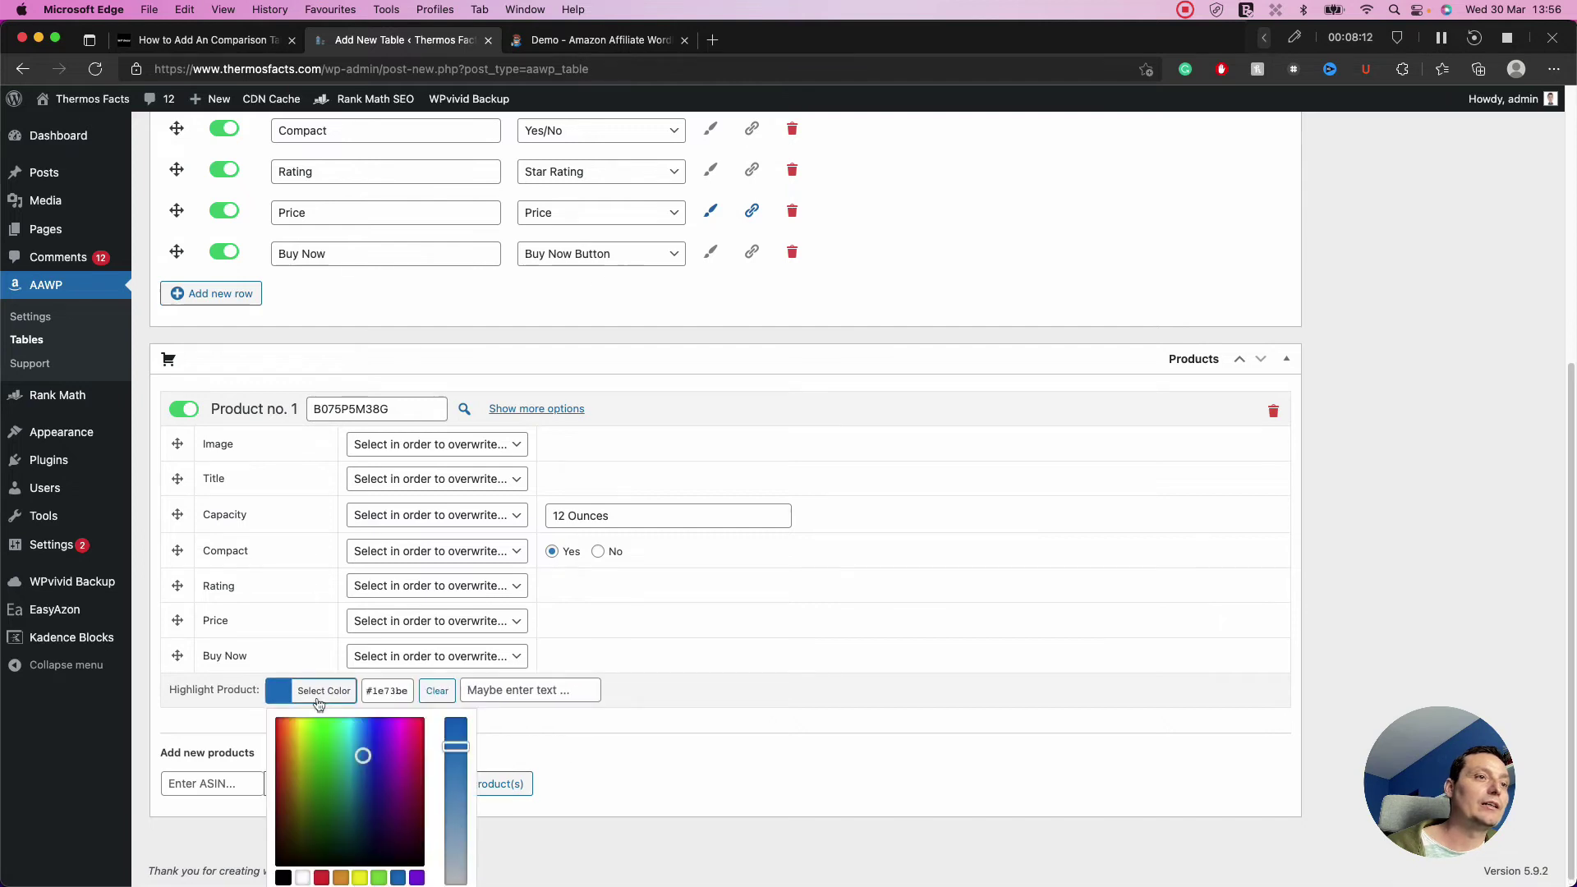
{"action": "left_click", "coordinate": [321, 879]}
{"action": "left_click", "coordinate": [501, 690]}
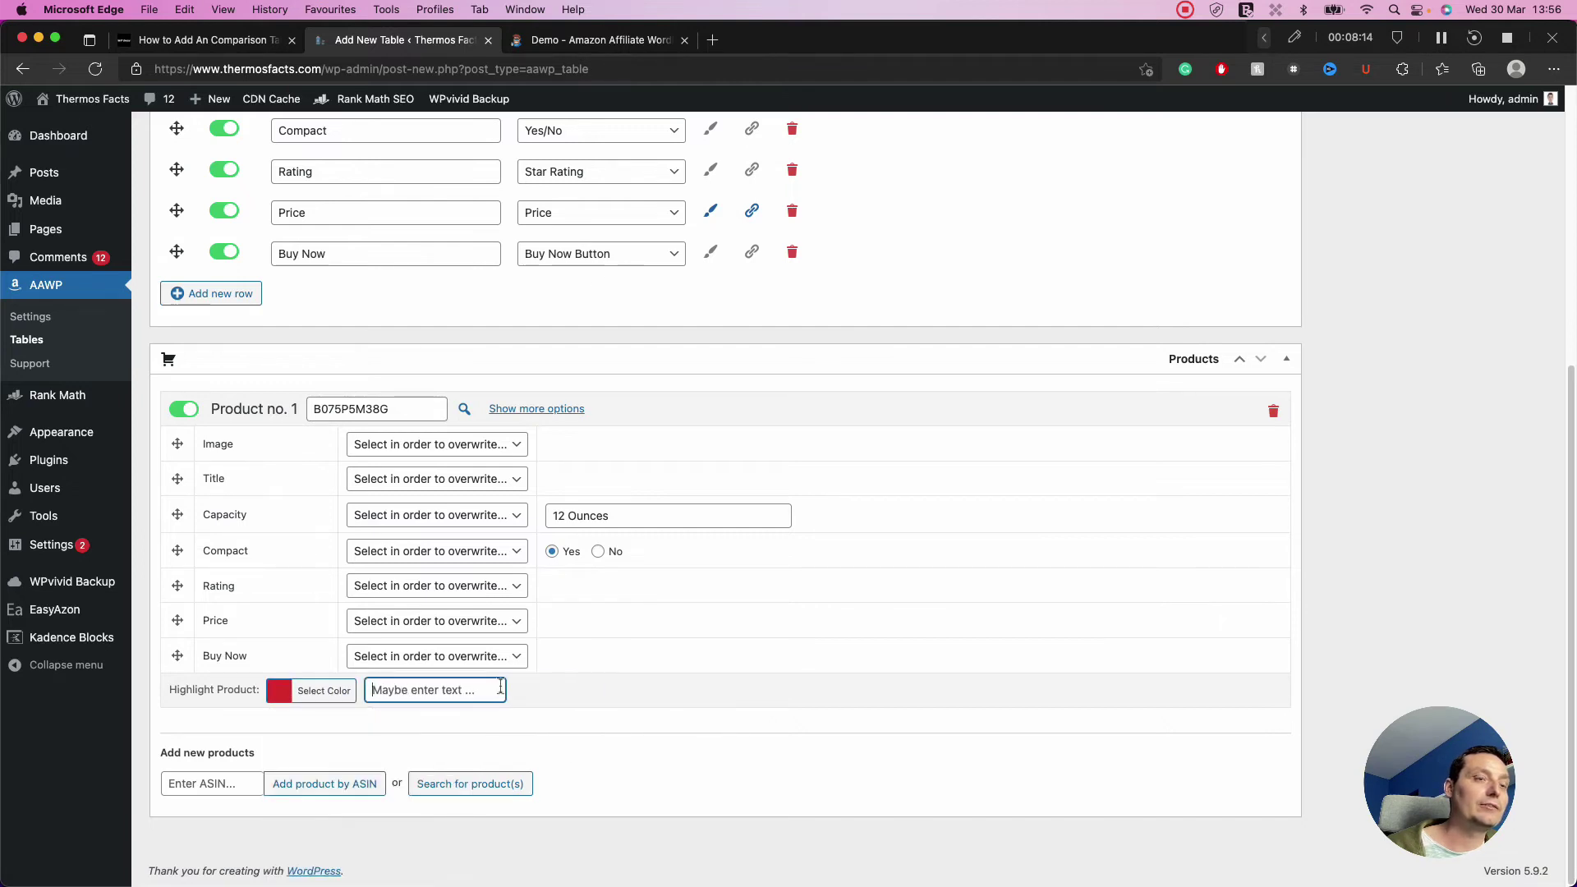
{"action": "type", "text": "Best Product"}
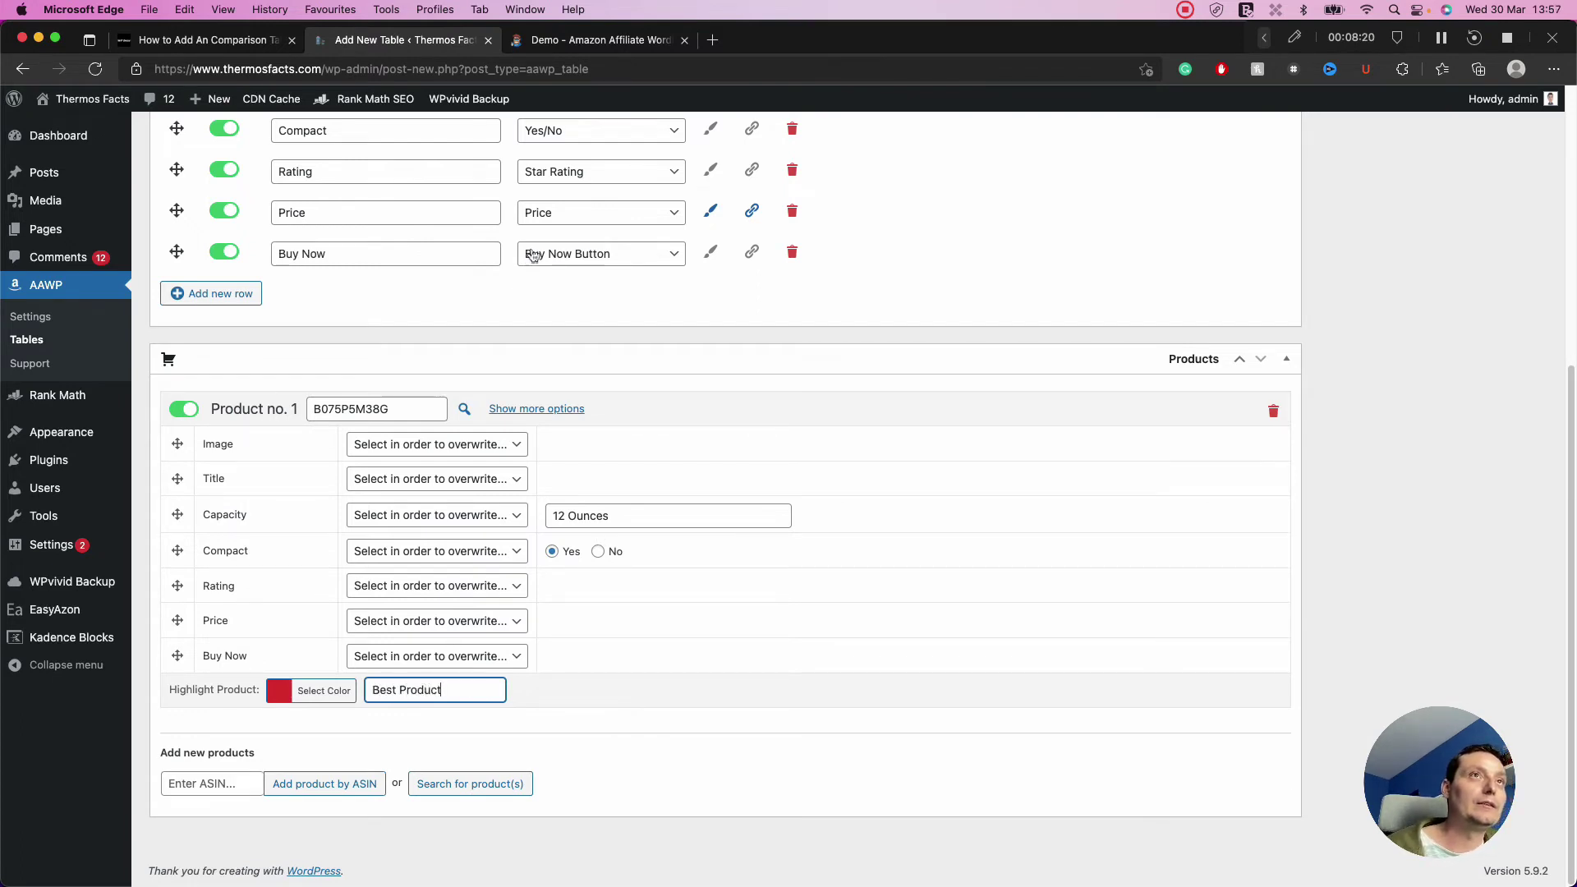
{"action": "left_click", "coordinate": [667, 708]}
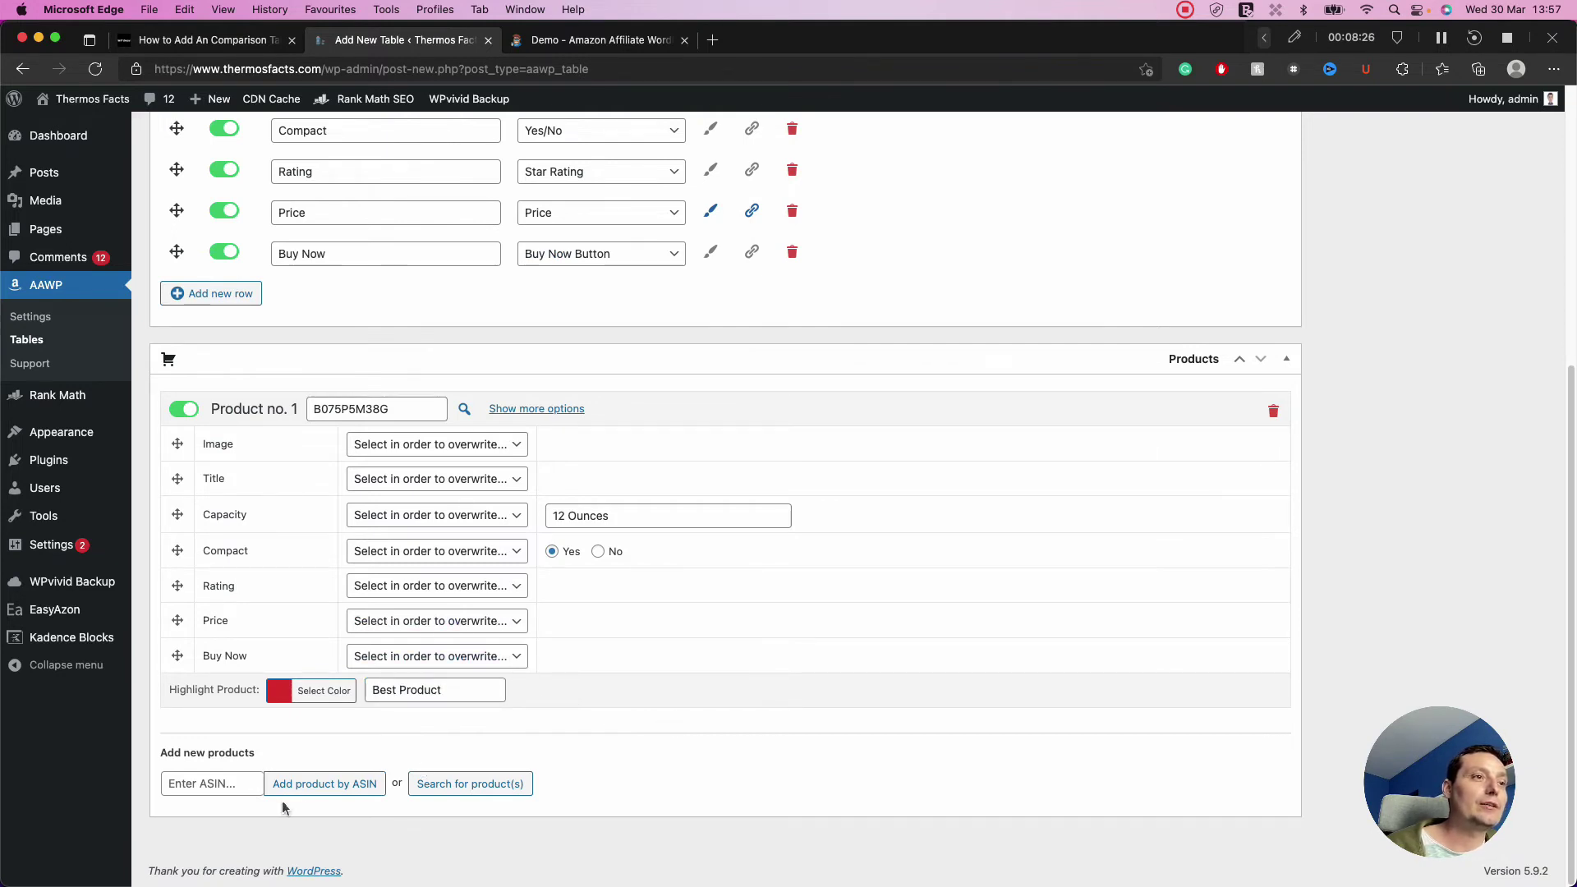
Step: Copy the ASIN B000JTJP4Y from the TextEdit notes and add it to the table as the second product
{"action": "mouse_move", "coordinate": [682, 871]}
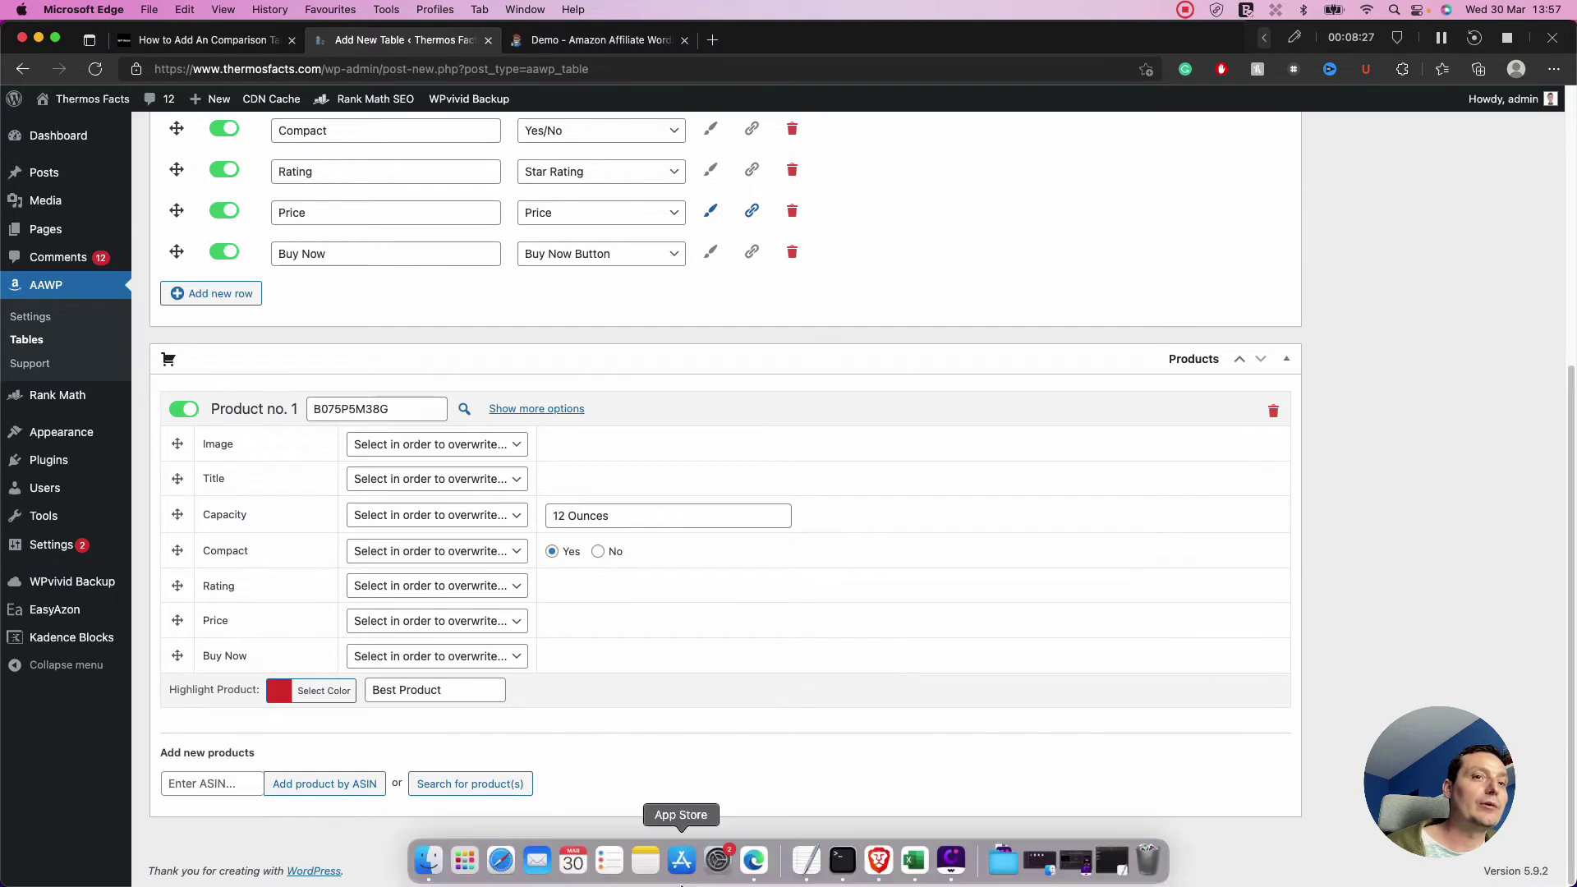
{"action": "left_click", "coordinate": [808, 860]}
{"action": "double_click", "coordinate": [228, 200]}
{"action": "key", "text": "super+c"}
{"action": "left_click", "coordinate": [212, 784]}
{"action": "left_click", "coordinate": [212, 786]}
{"action": "key", "text": "super+v"}
{"action": "left_click", "coordinate": [284, 784]}
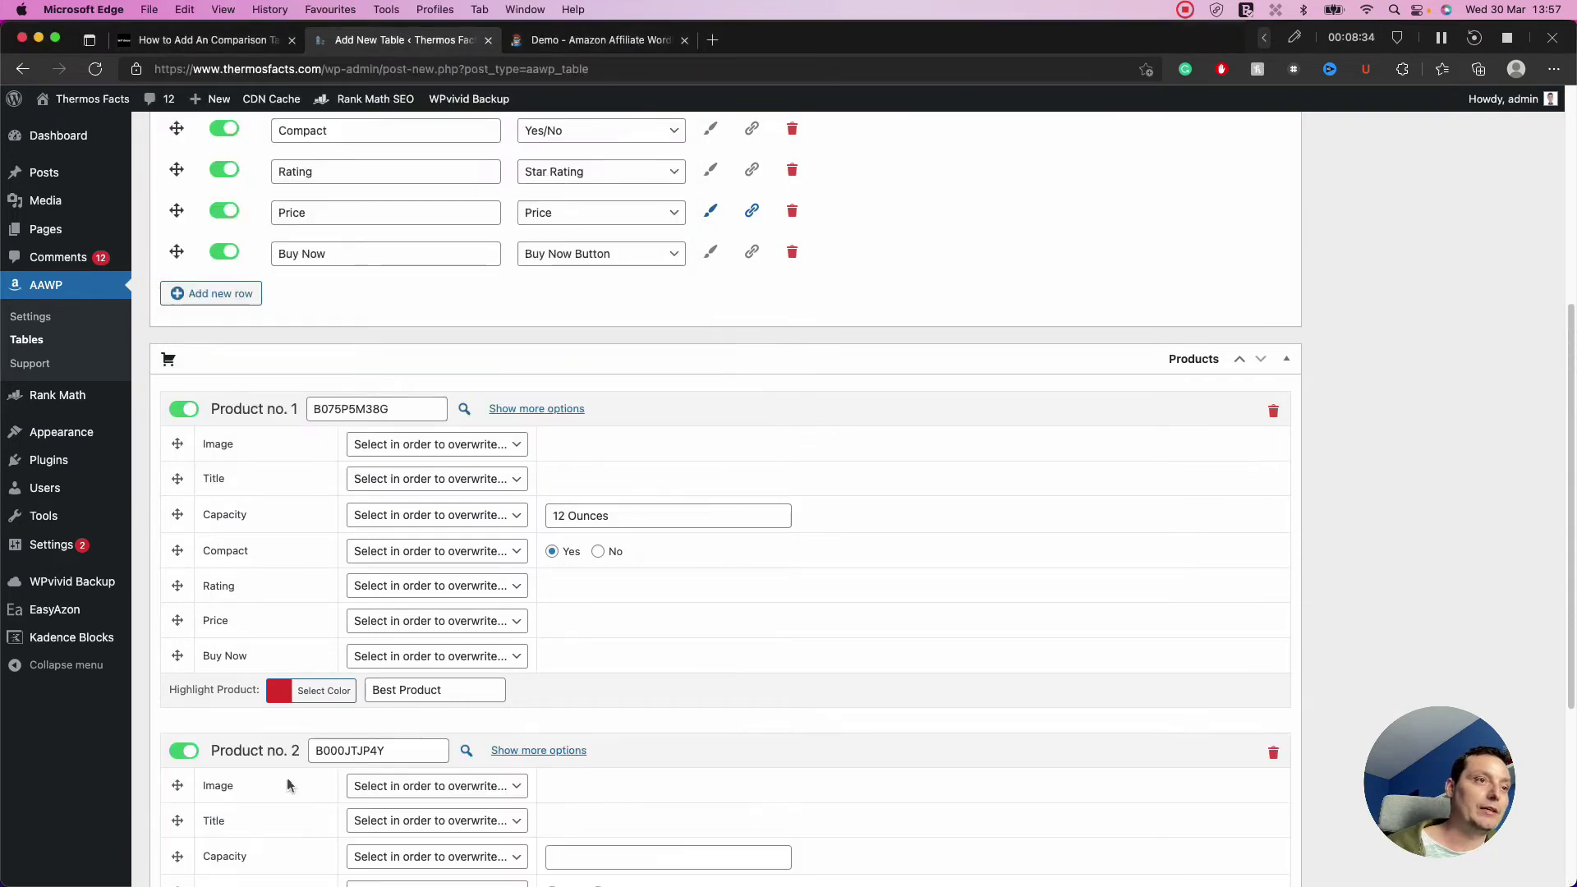
Step: Fill the second product's Capacity with "10 Ounces", reusing the first product's capacity text
{"action": "scroll", "coordinate": [481, 791], "scroll_direction": "down", "scroll_amount": 1}
{"action": "left_click", "coordinate": [583, 832]}
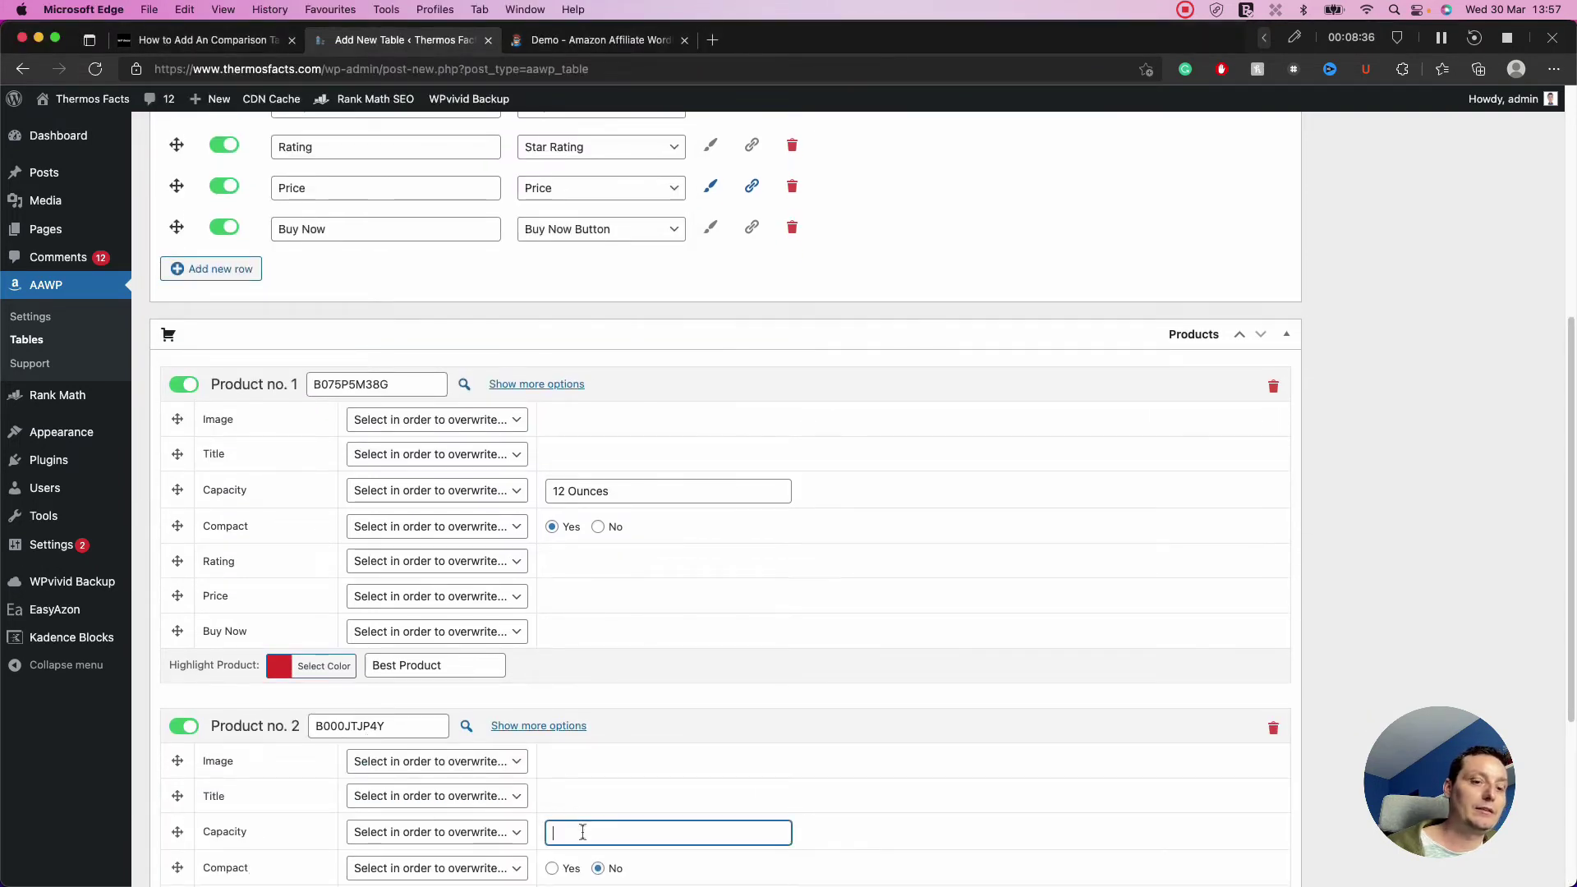
{"action": "triple_click", "coordinate": [568, 491]}
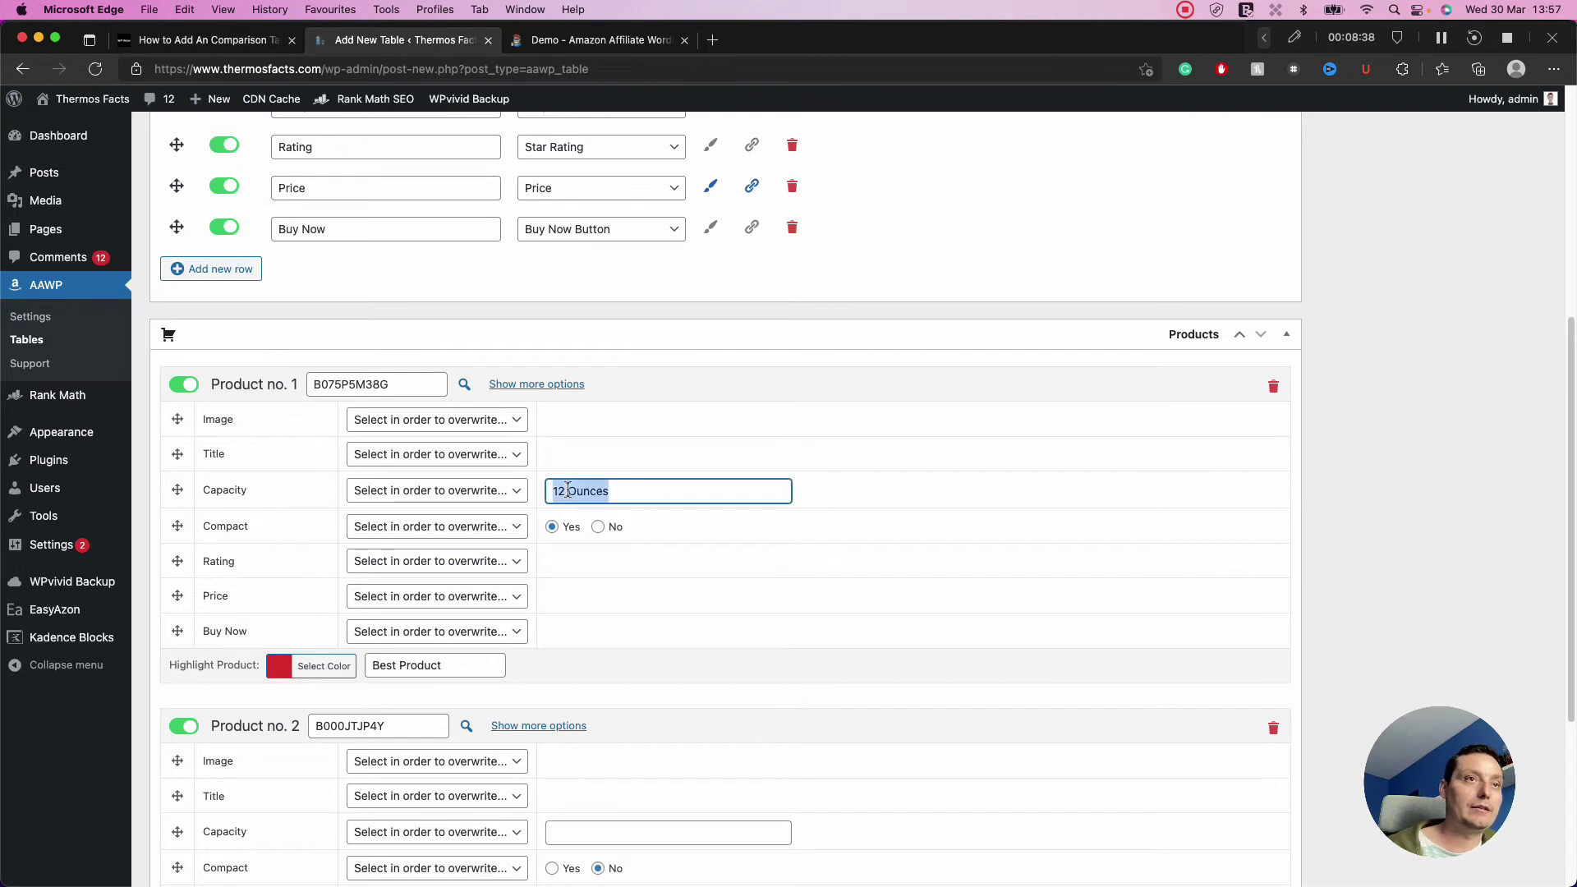
{"action": "key", "text": "super+c"}
{"action": "left_click", "coordinate": [585, 833]}
{"action": "key", "text": "super+v"}
{"action": "left_click", "coordinate": [567, 833]}
{"action": "key", "text": "BackSpace"}
{"action": "type", "text": "0"}
{"action": "scroll", "coordinate": [600, 589], "scroll_direction": "down", "scroll_amount": 1}
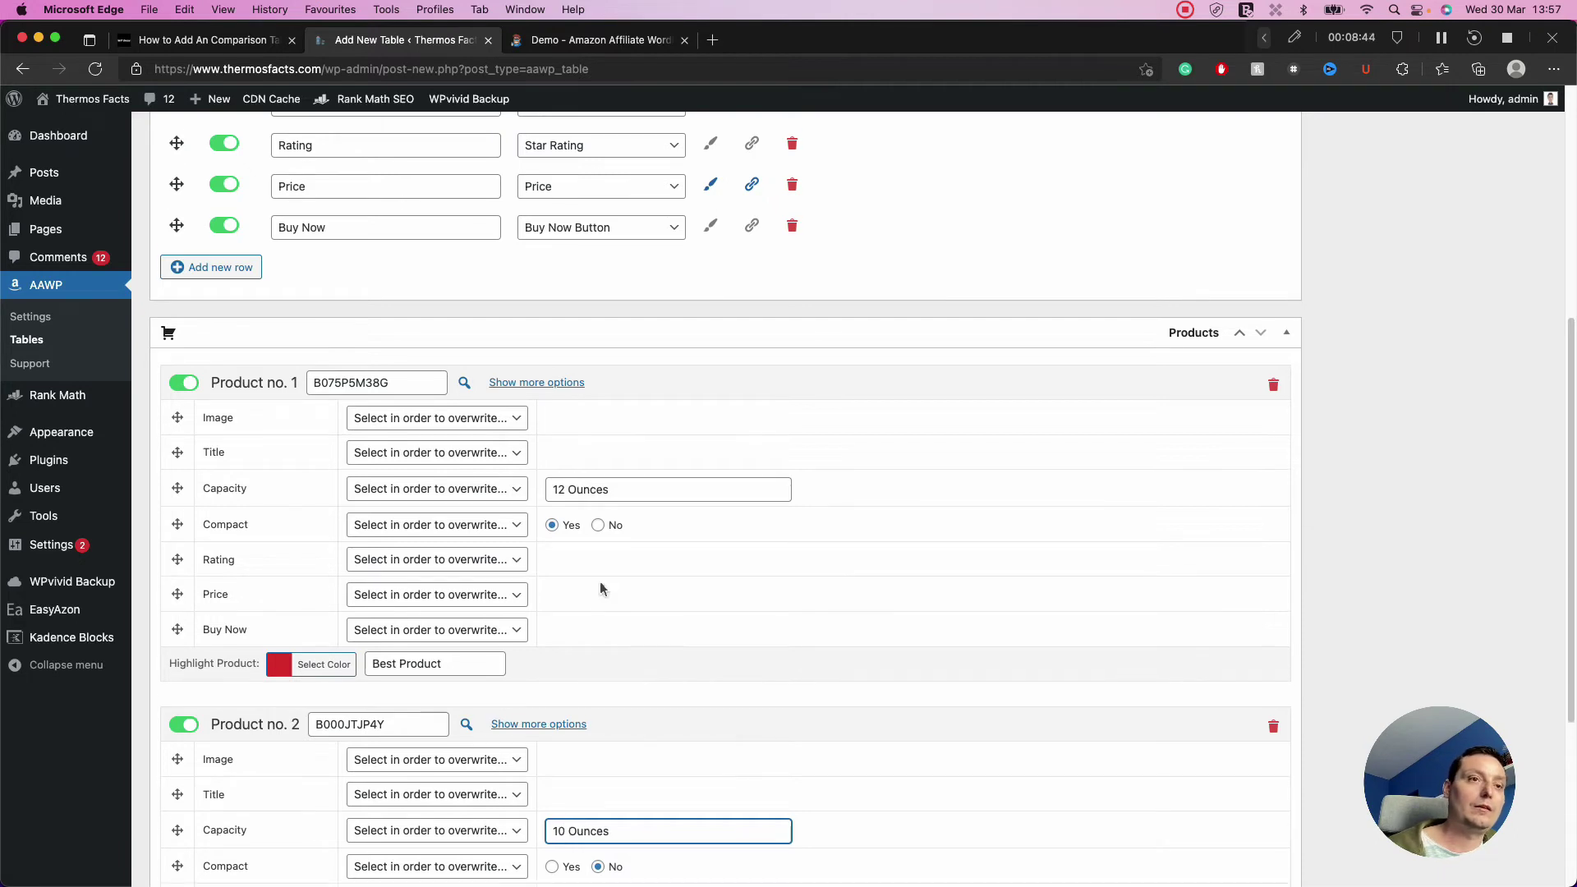
Step: Copy the ASIN B08DJCBX6T from the TextEdit notes and add it to the table as the third product
{"action": "scroll", "coordinate": [613, 593], "scroll_direction": "down", "scroll_amount": 5}
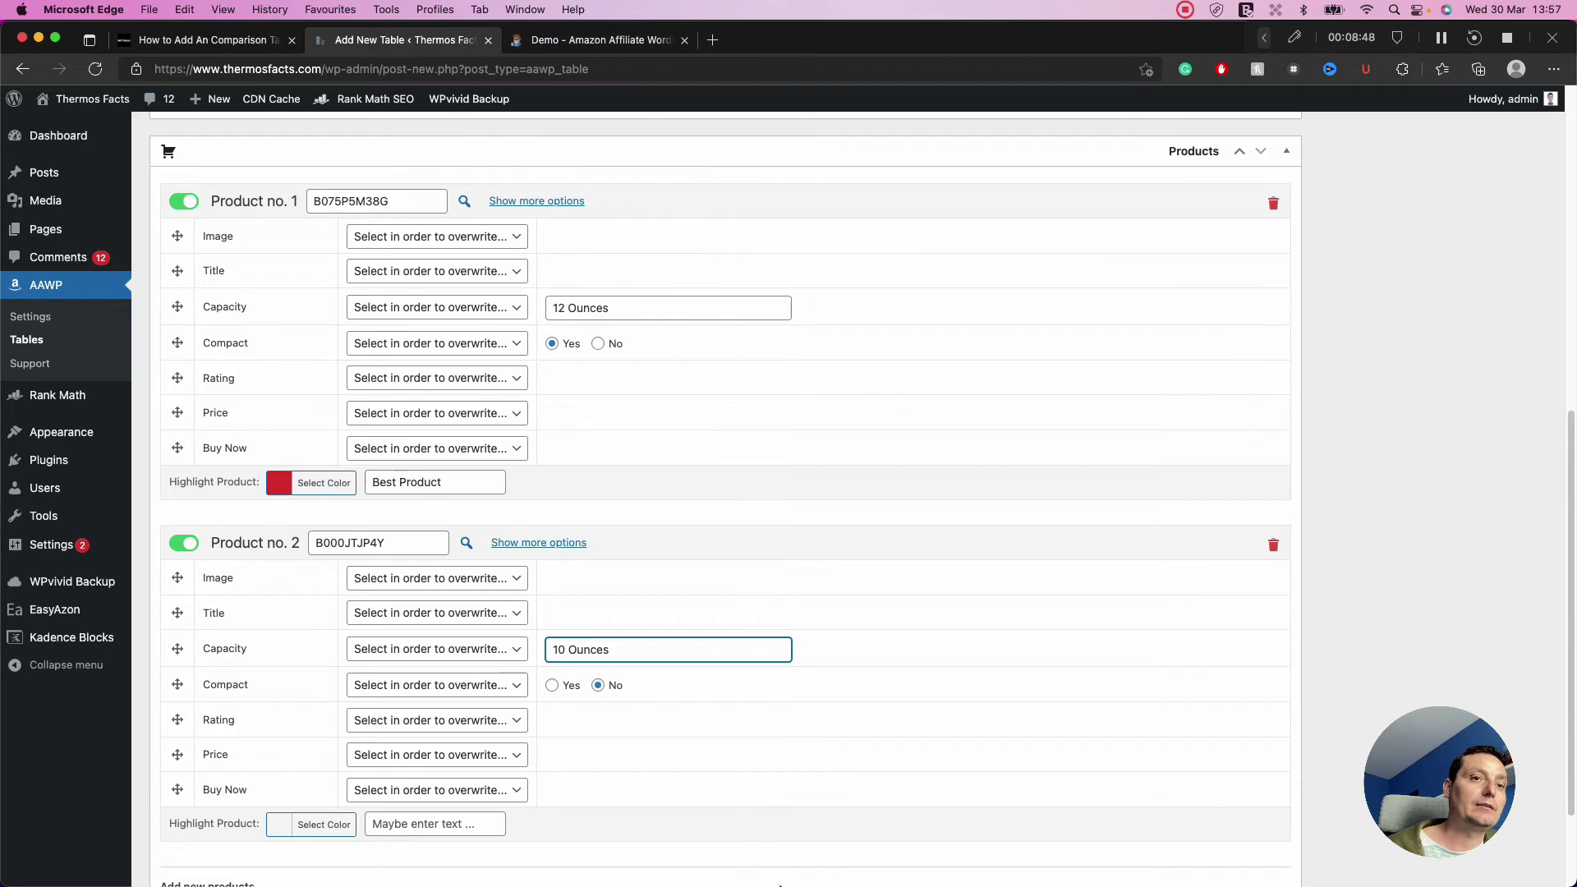
{"action": "mouse_move", "coordinate": [737, 869]}
{"action": "left_click", "coordinate": [830, 863]}
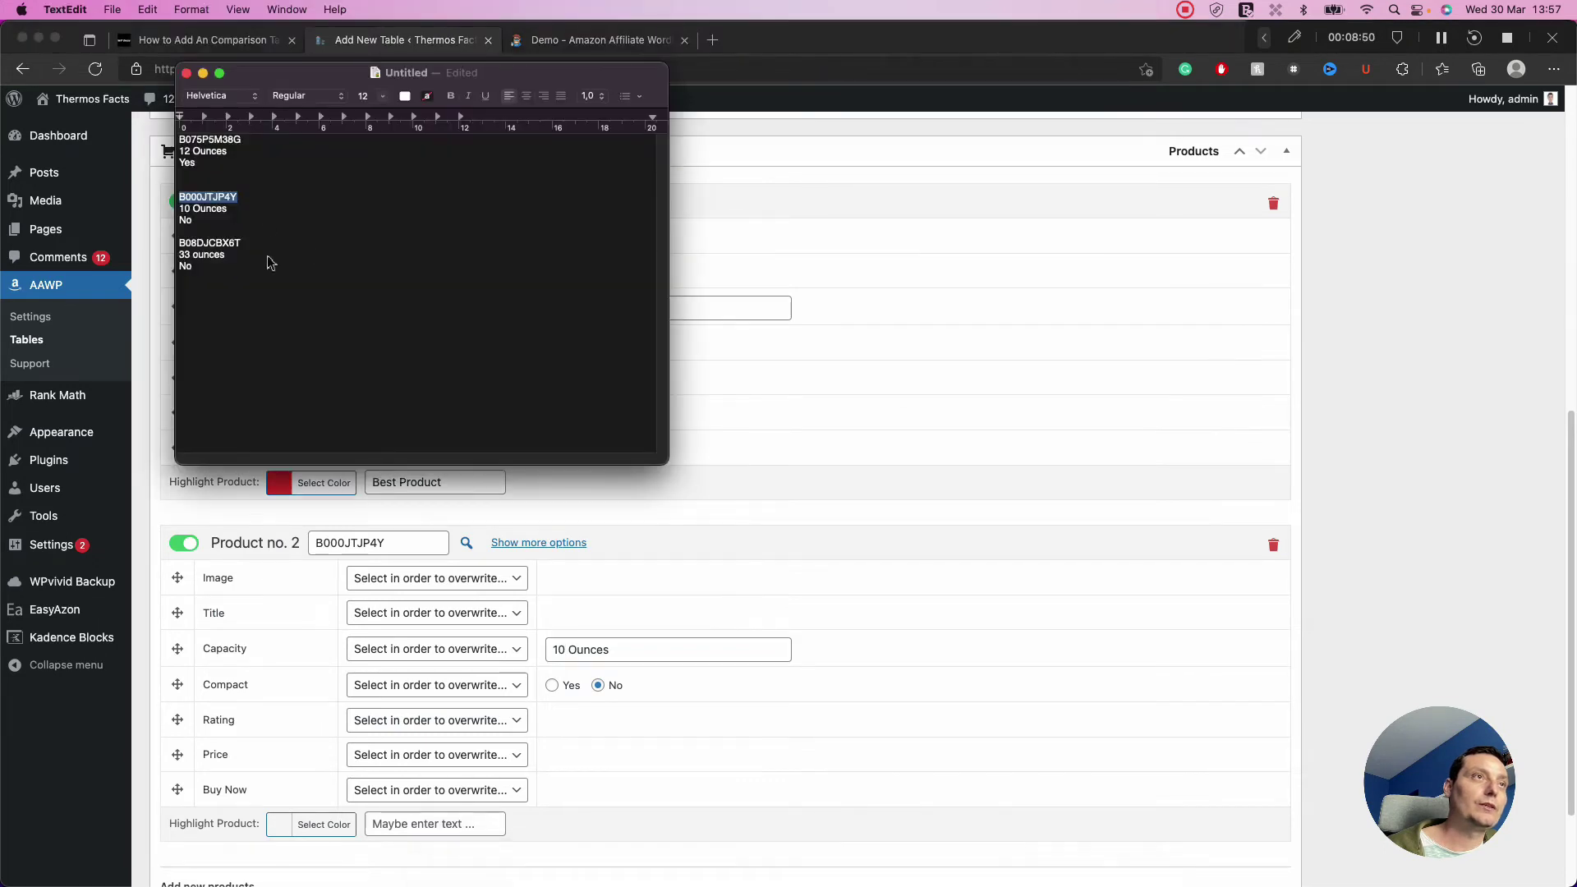
{"action": "double_click", "coordinate": [229, 244]}
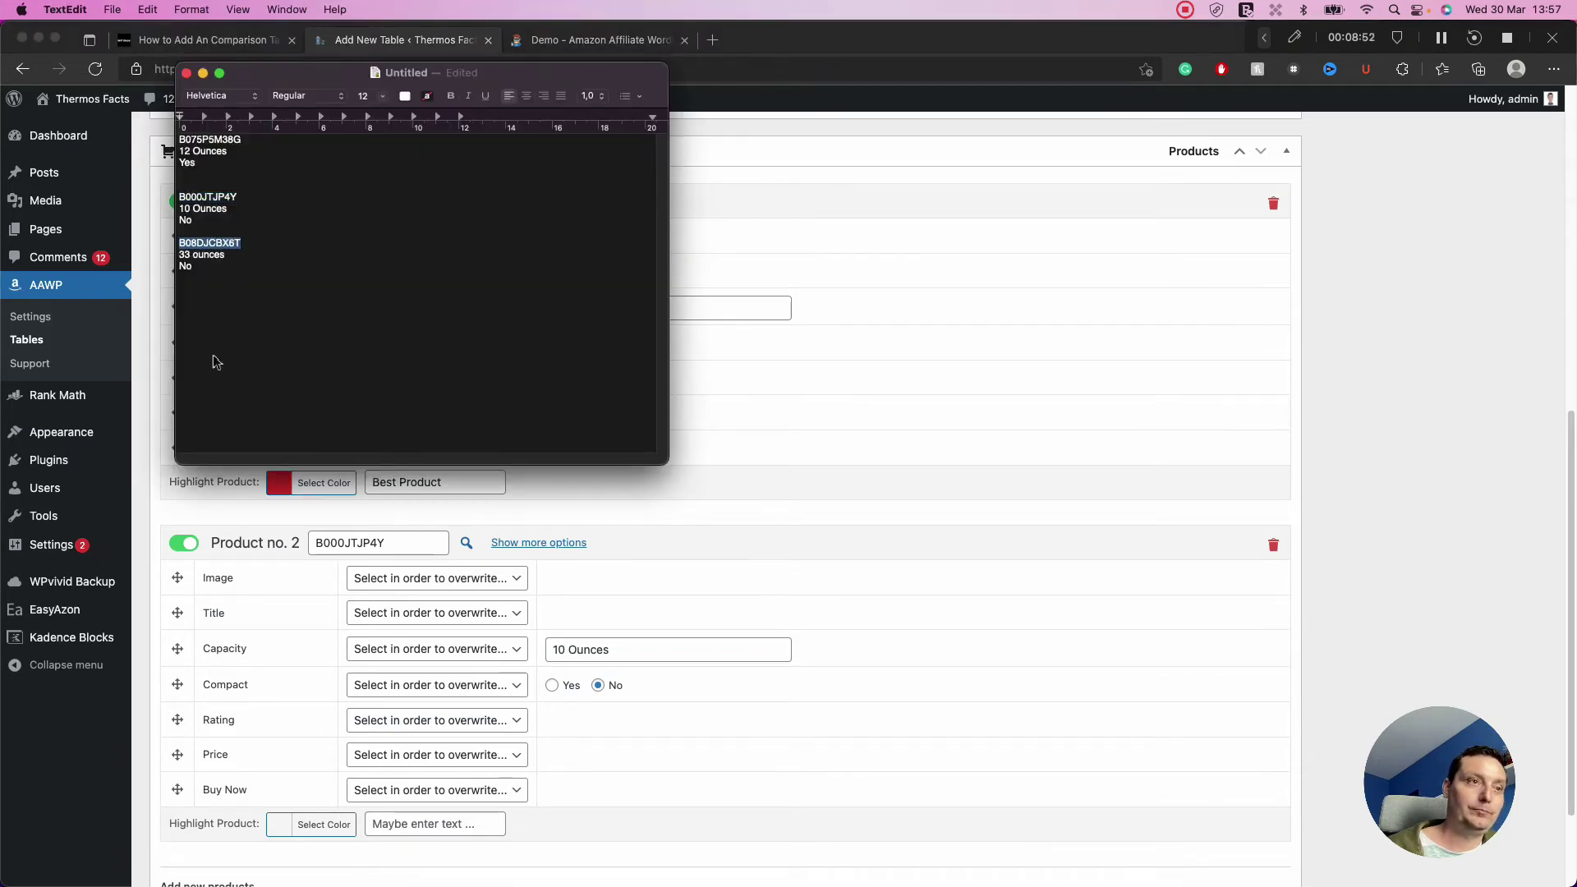
{"action": "key", "text": "super+Tab"}
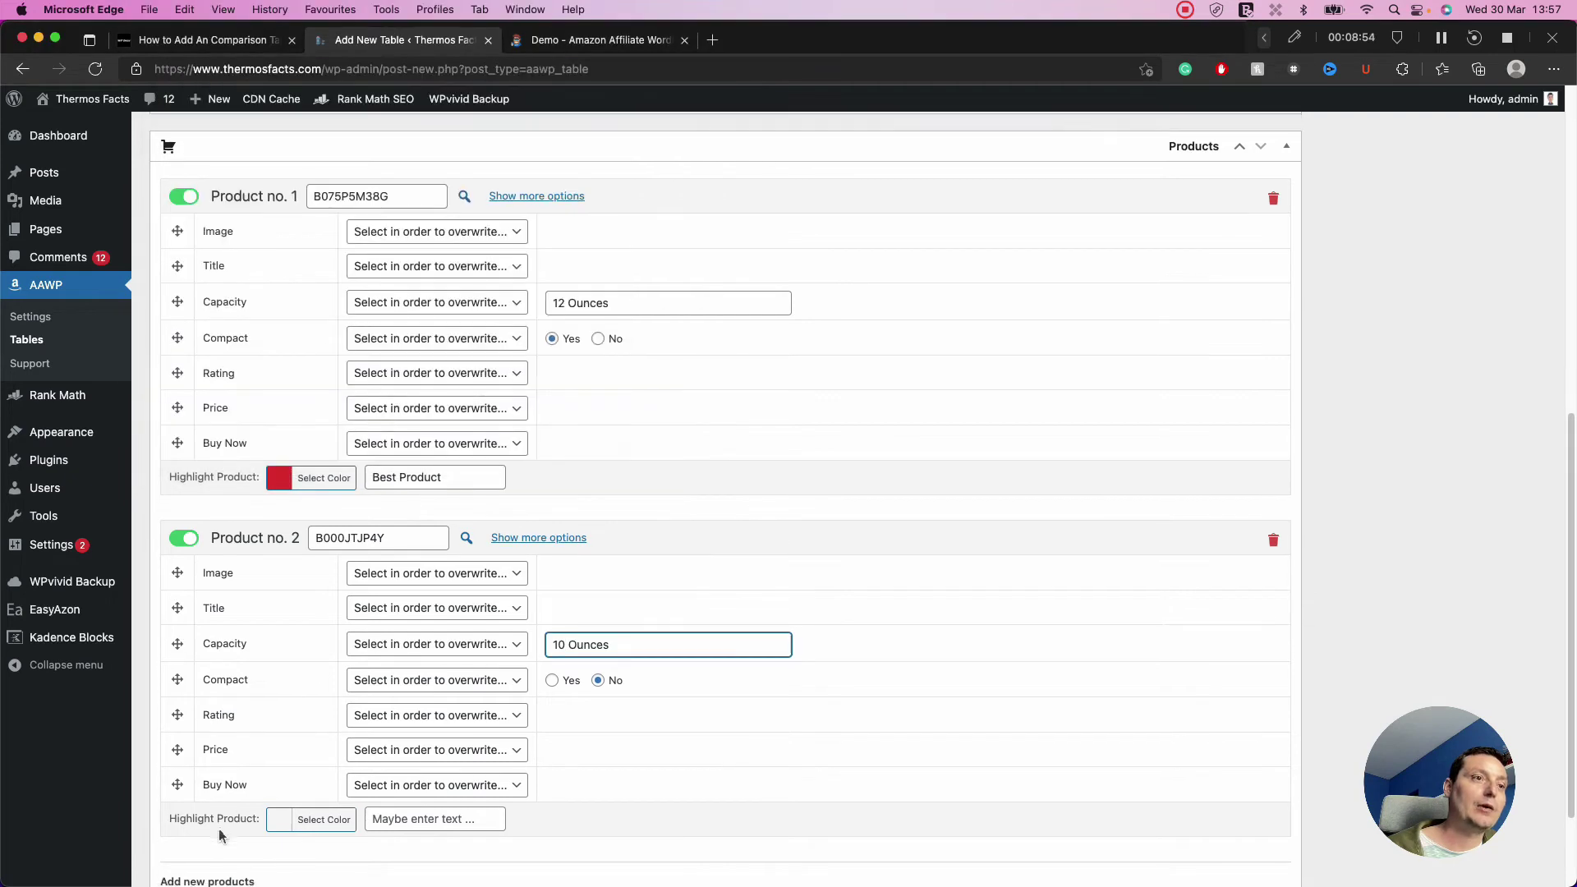
{"action": "scroll", "coordinate": [219, 834], "scroll_direction": "down", "scroll_amount": 2}
{"action": "scroll", "coordinate": [386, 723], "scroll_direction": "down", "scroll_amount": 1}
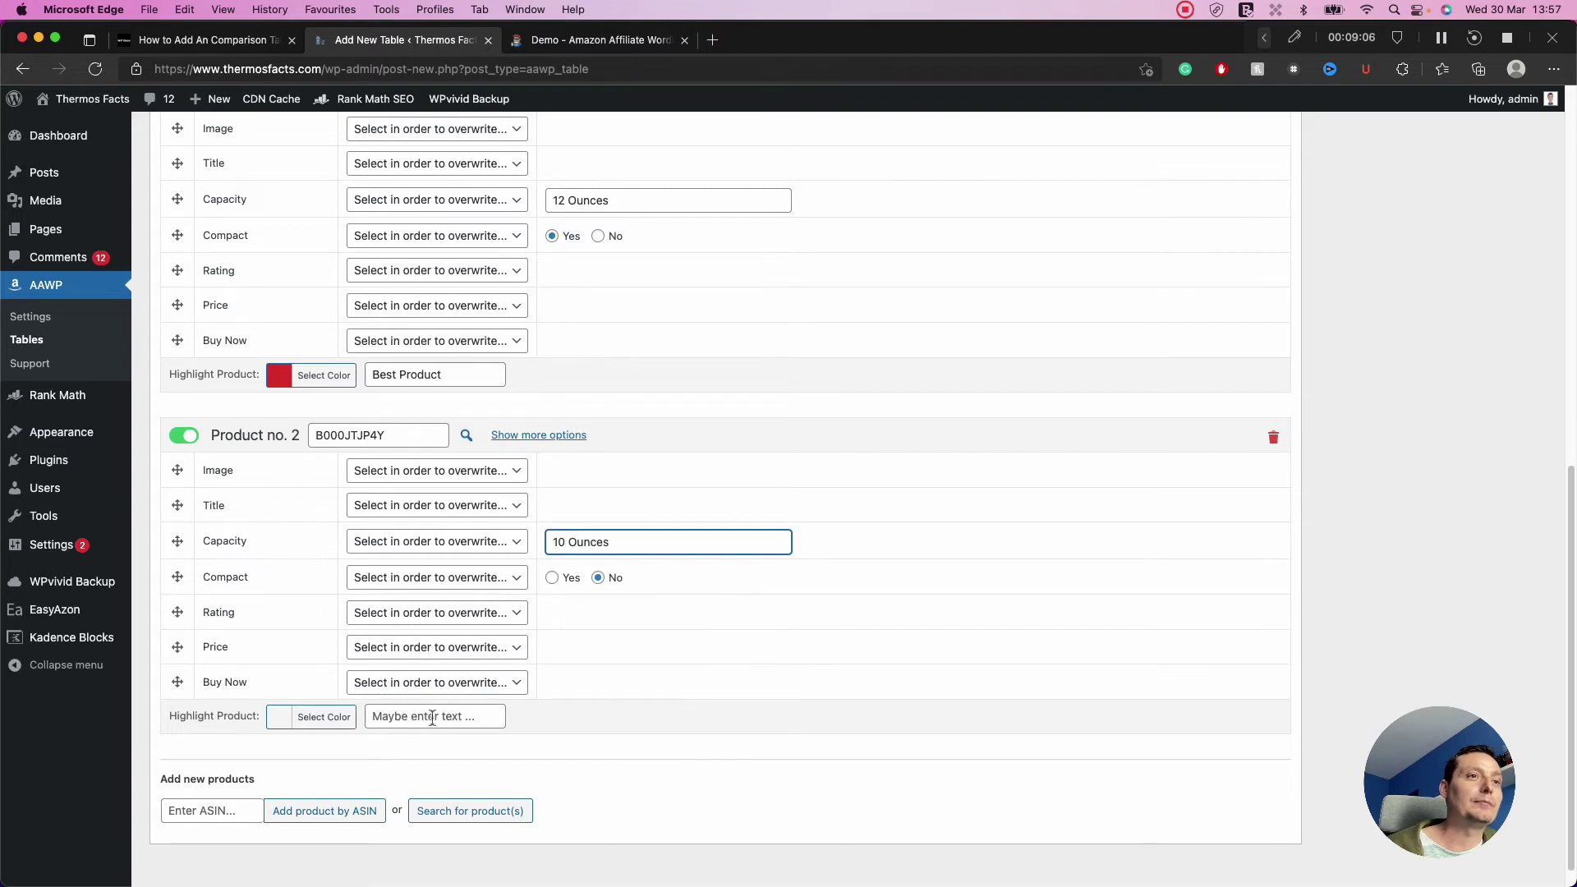
{"action": "left_click", "coordinate": [206, 811]}
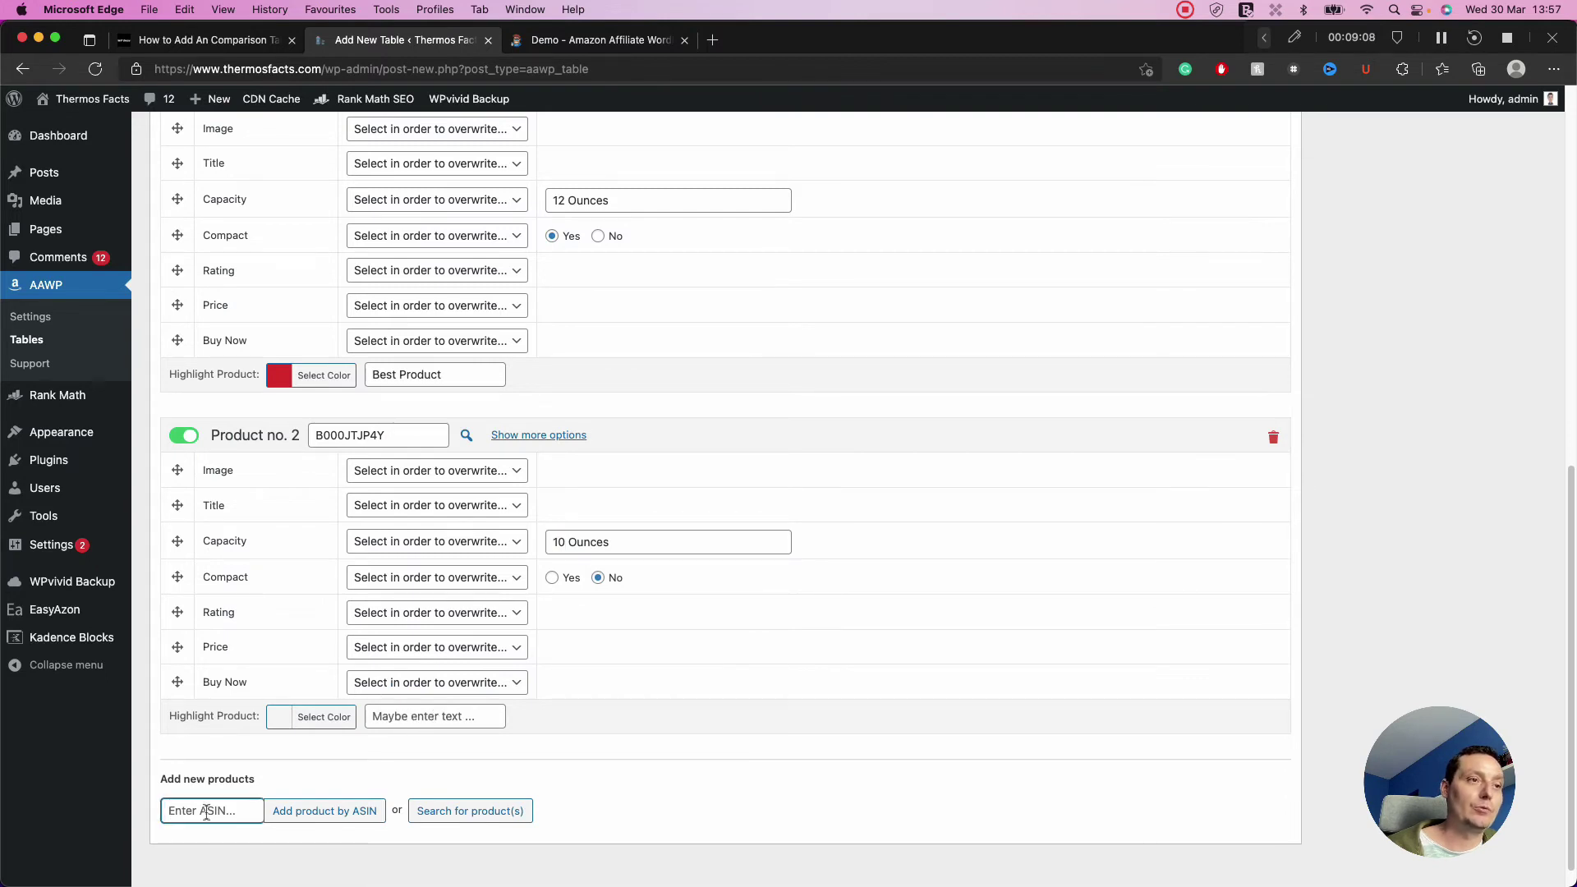
{"action": "key", "text": "super+v"}
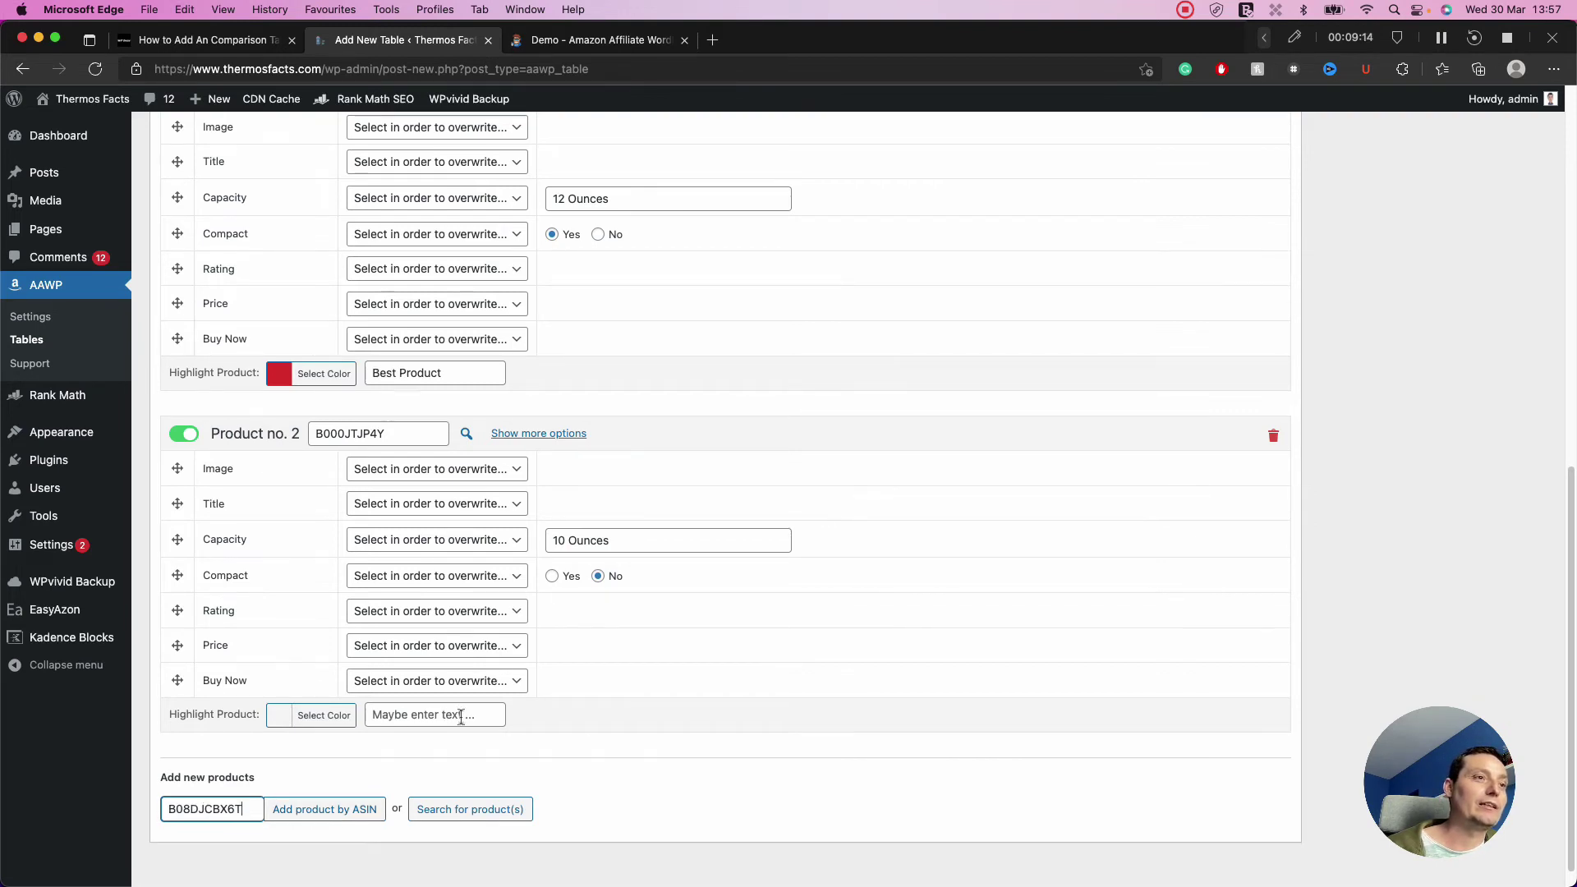
{"action": "scroll", "coordinate": [395, 748], "scroll_direction": "down", "scroll_amount": 1}
{"action": "left_click", "coordinate": [324, 783]}
Step: Fill the third product's Capacity with "33 Ounces", reusing the second product's capacity text
{"action": "scroll", "coordinate": [744, 585], "scroll_direction": "down", "scroll_amount": 4}
{"action": "left_click", "coordinate": [585, 697]}
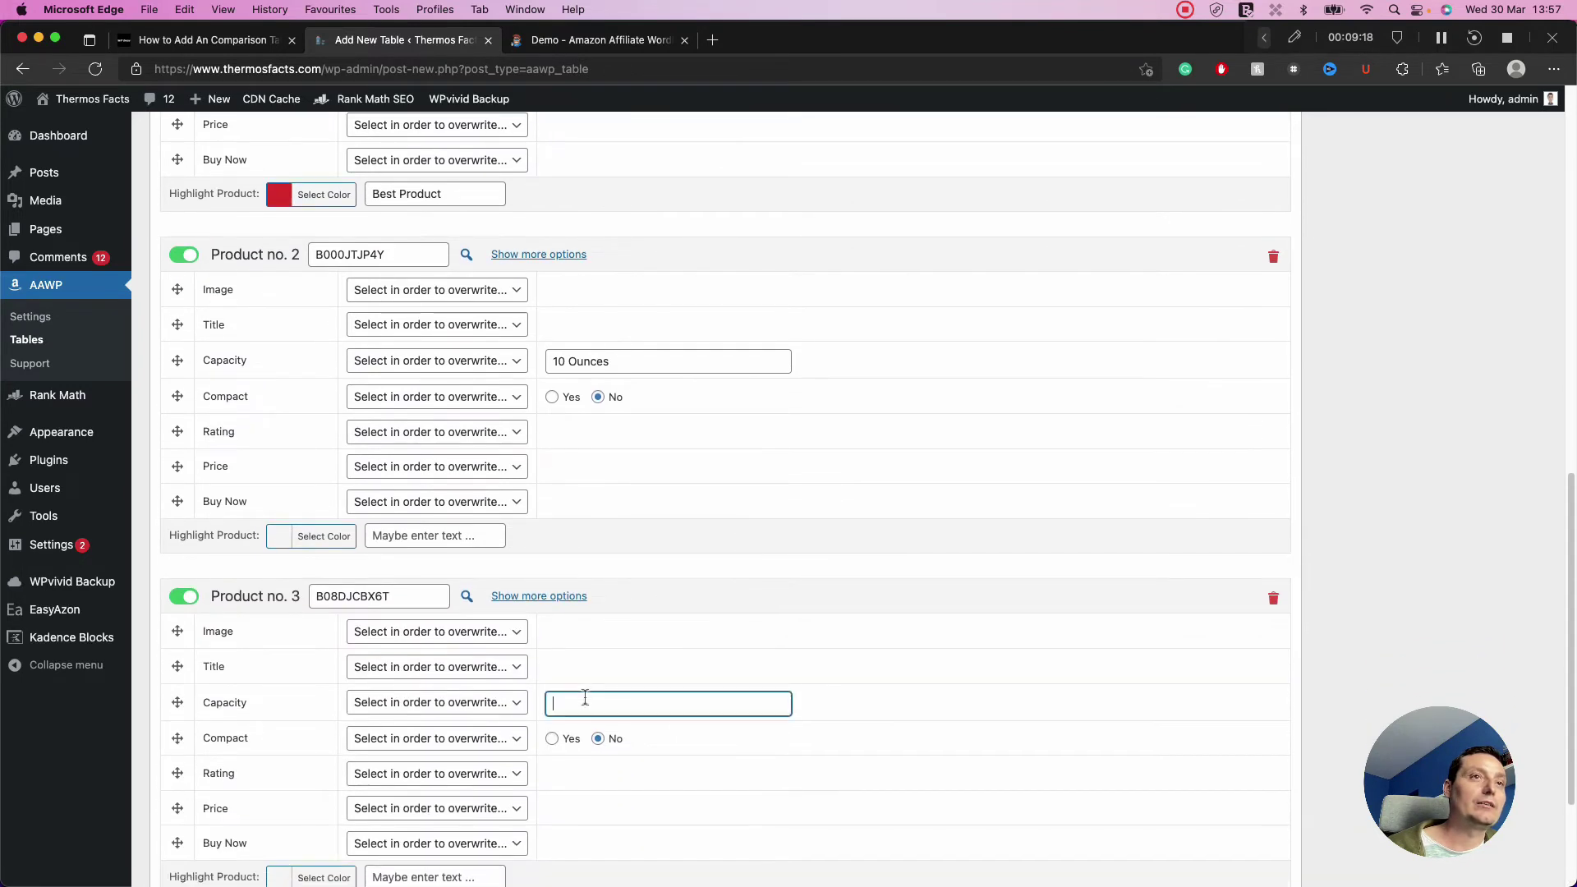
{"action": "triple_click", "coordinate": [580, 357]}
{"action": "key", "text": "super+c"}
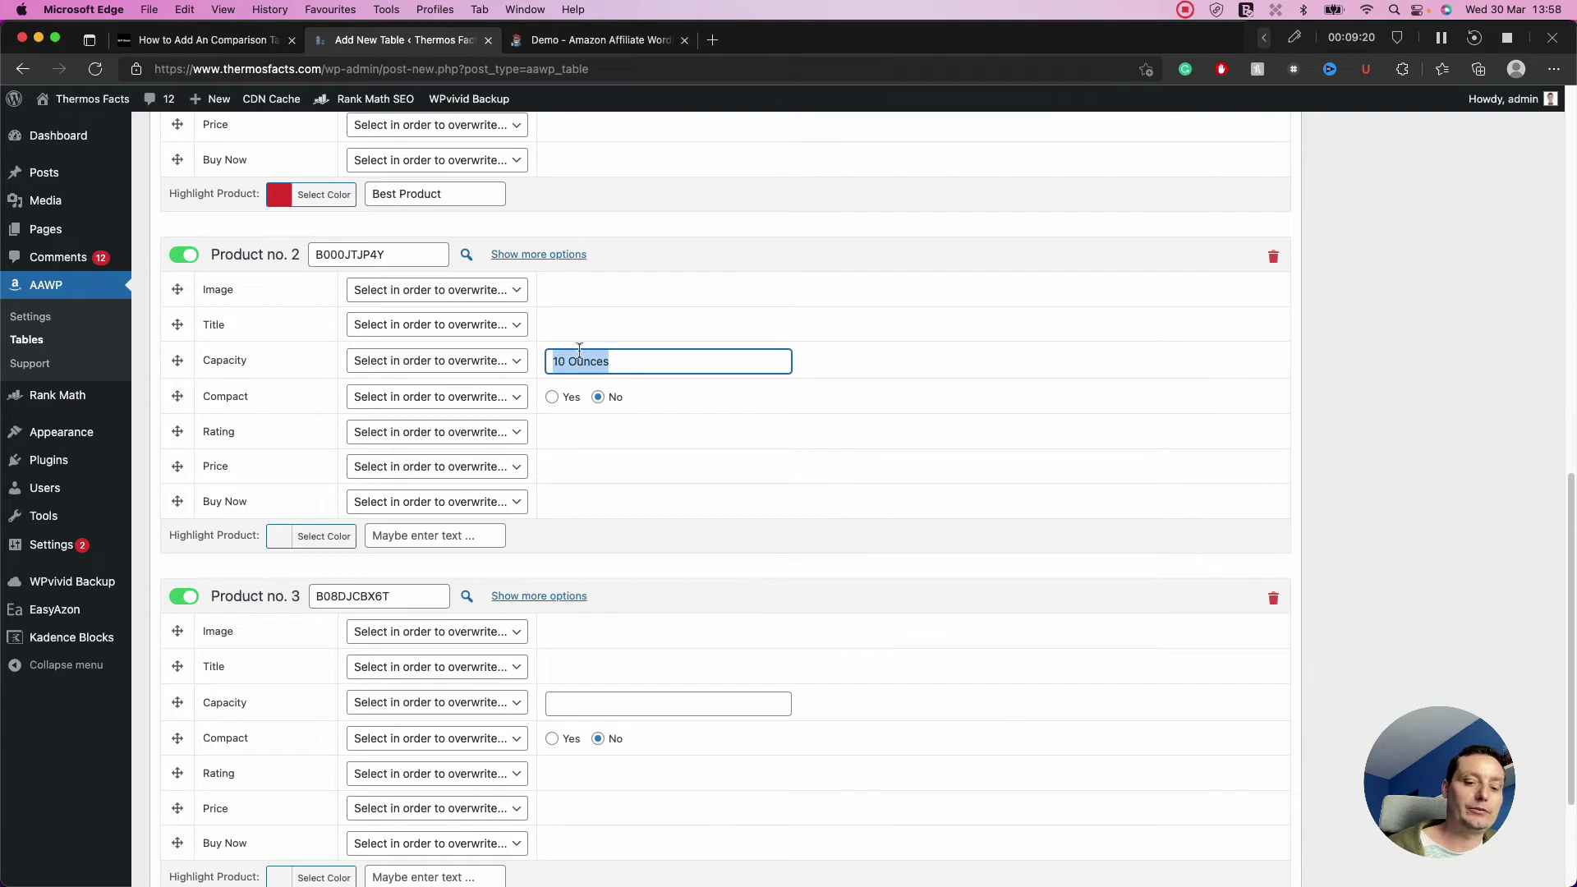
{"action": "left_click", "coordinate": [593, 703]}
{"action": "key", "text": "super+v"}
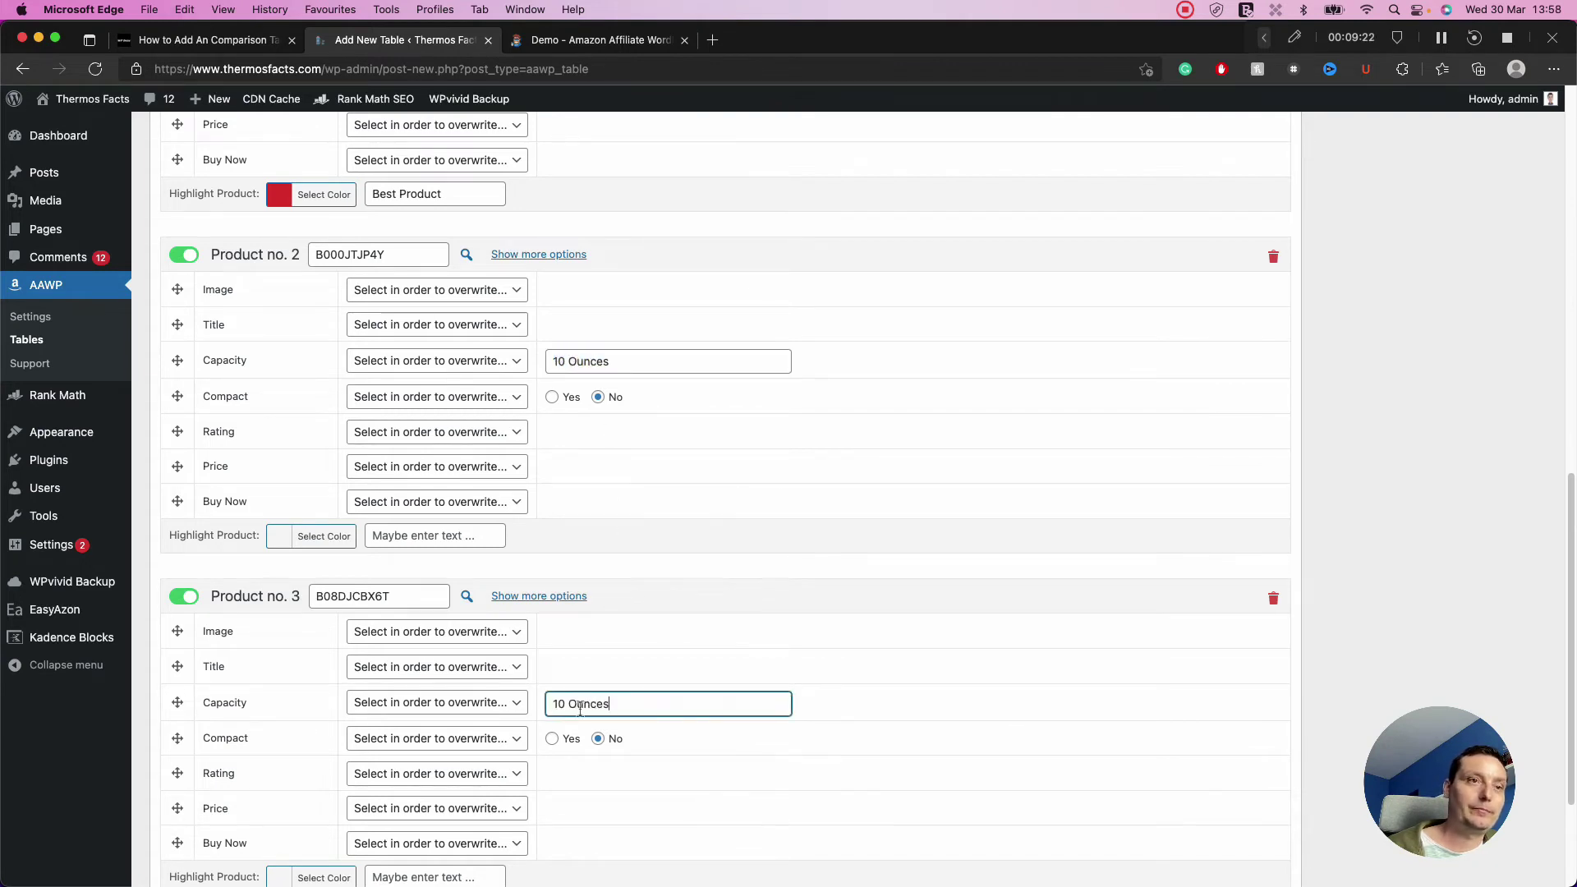
{"action": "left_click", "coordinate": [570, 713]}
{"action": "key", "text": "BackSpace"}
{"action": "key", "text": "BackSpace"}
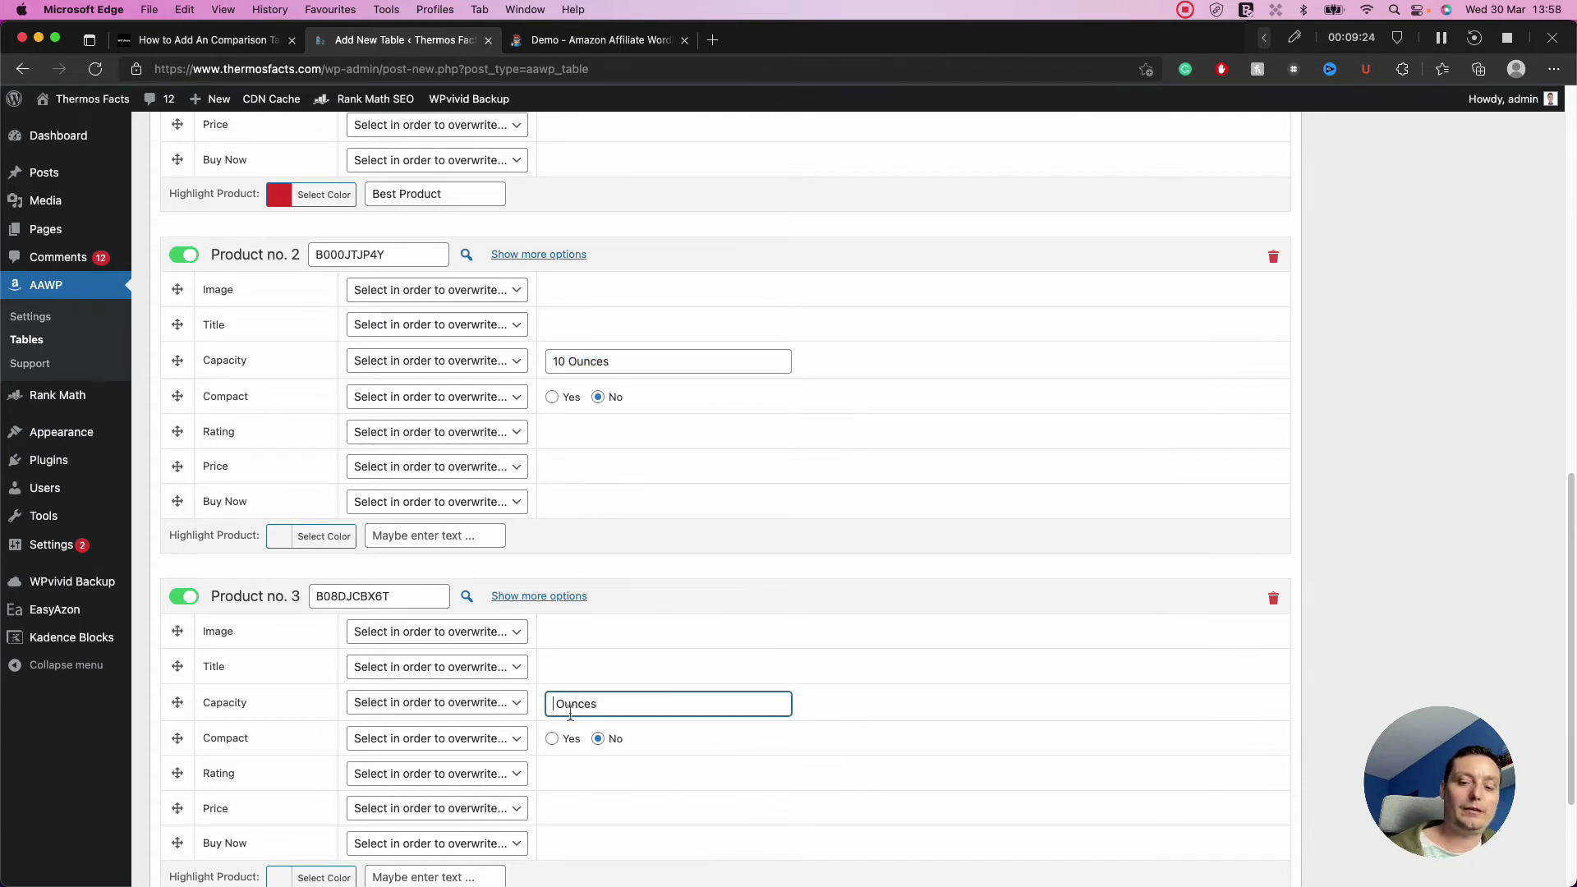
{"action": "type", "text": "30"}
{"action": "key", "text": "BackSpace"}
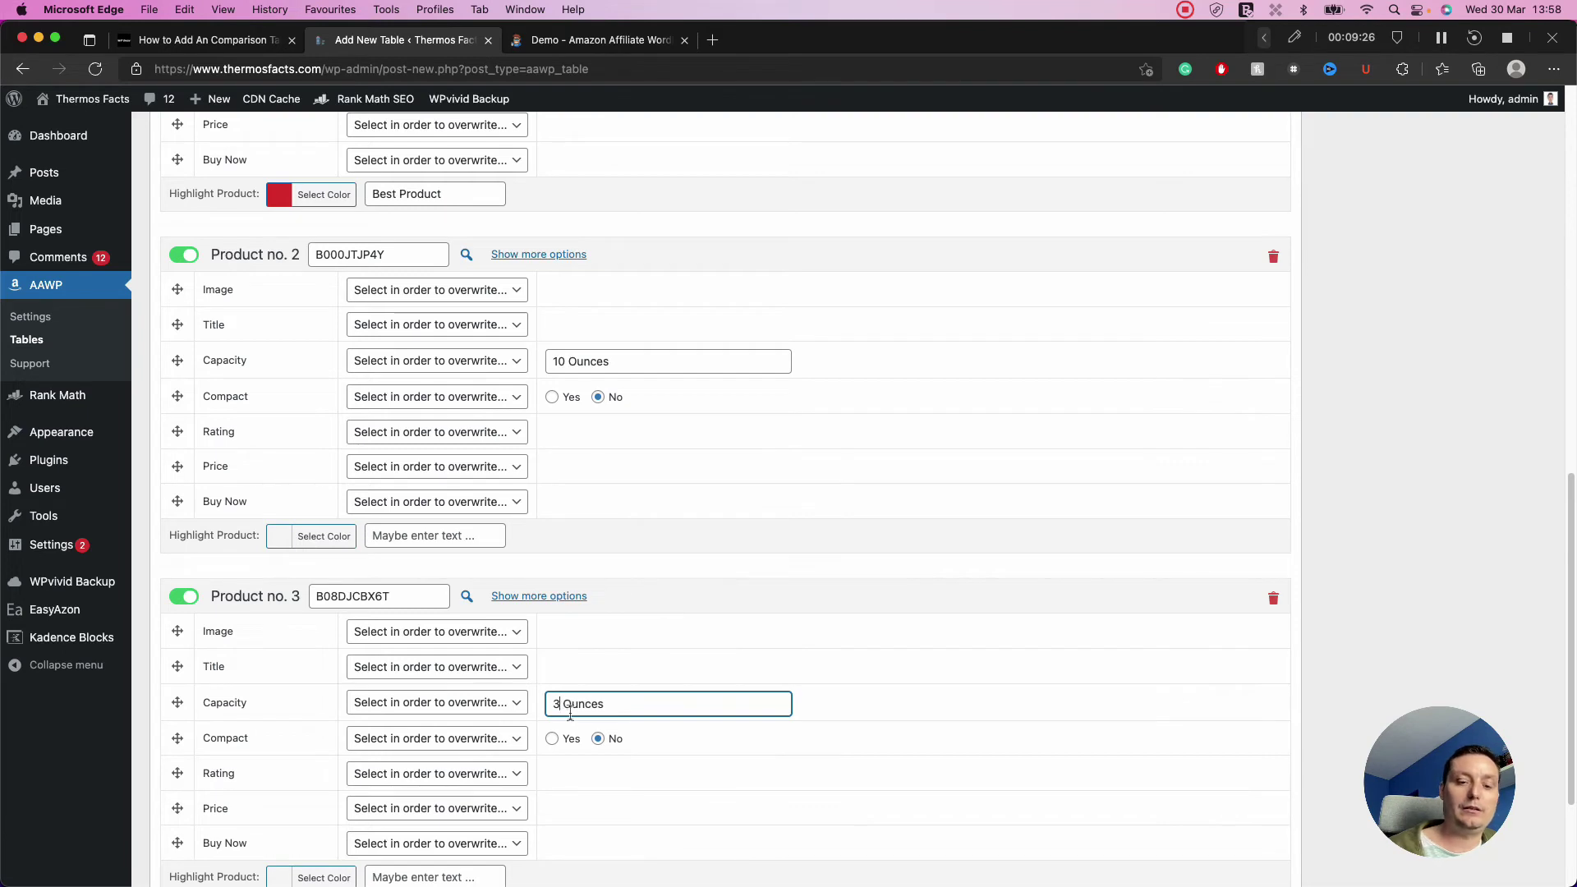
{"action": "type", "text": "3"}
Step: Publish the Glass Thermos 2 table and copy its shortcode
{"action": "scroll", "coordinate": [624, 683], "scroll_direction": "down", "scroll_amount": 5}
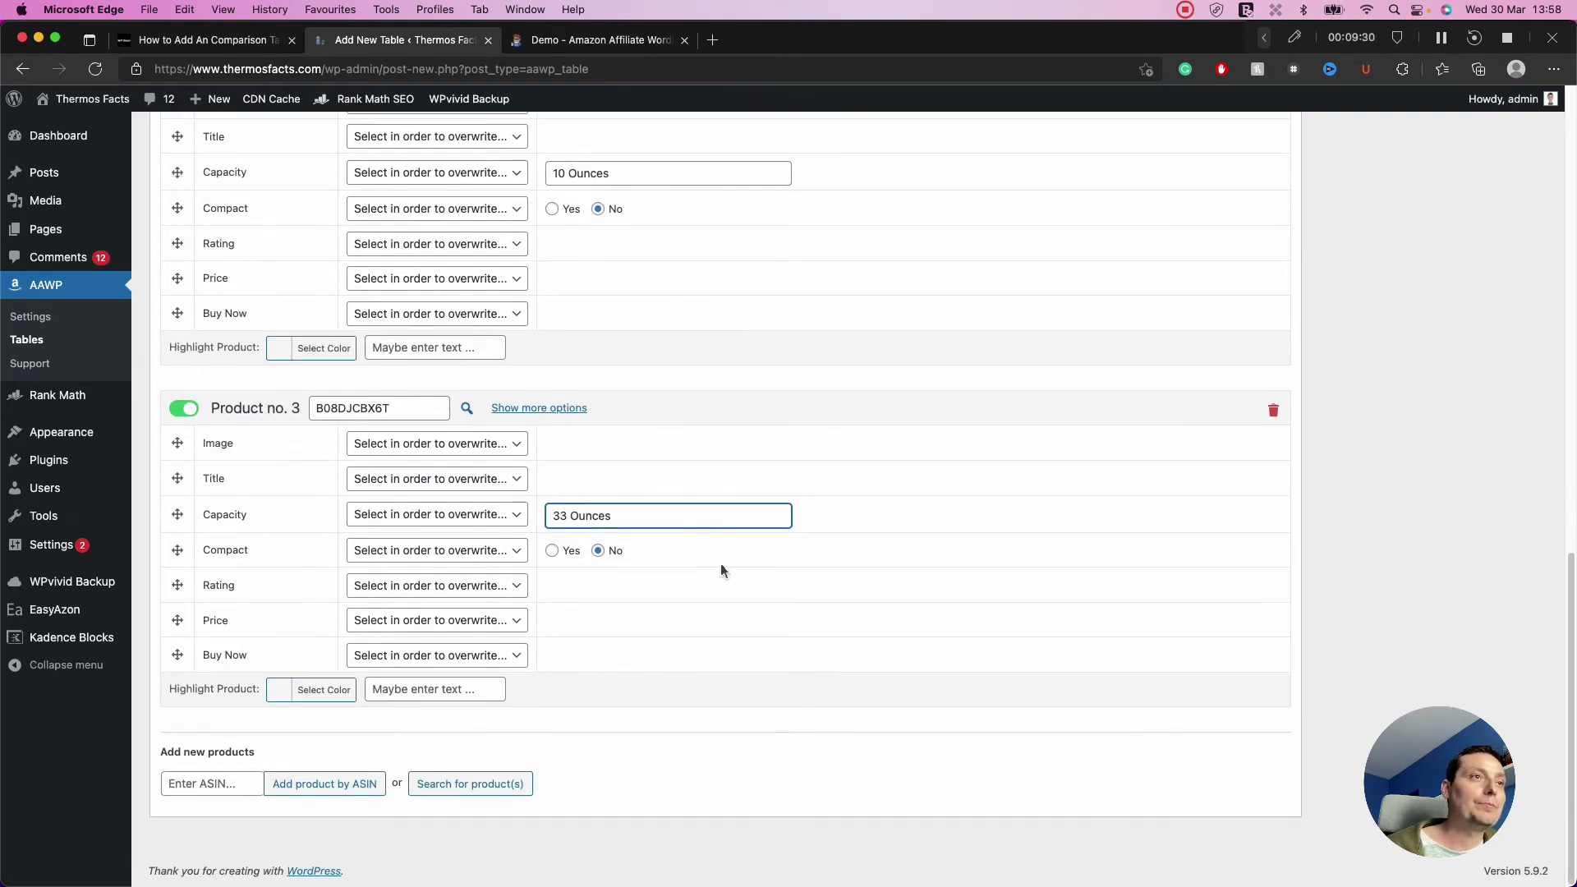
{"action": "scroll", "coordinate": [708, 609], "scroll_direction": "up", "scroll_amount": 15}
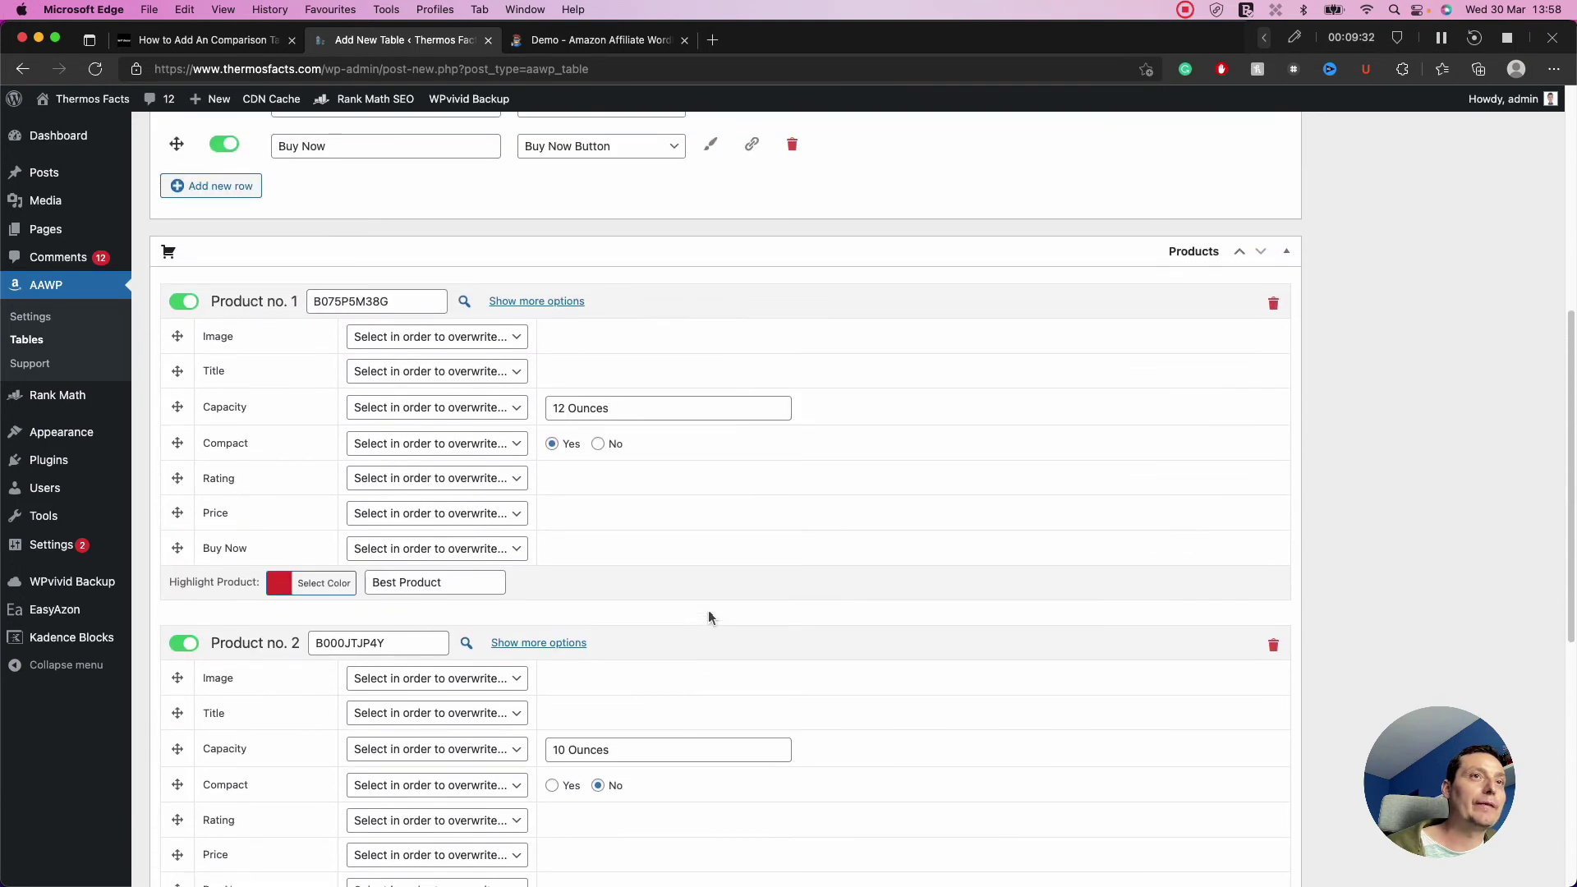
{"action": "scroll", "coordinate": [708, 609], "scroll_direction": "up", "scroll_amount": 3}
{"action": "scroll", "coordinate": [708, 610], "scroll_direction": "up", "scroll_amount": 7}
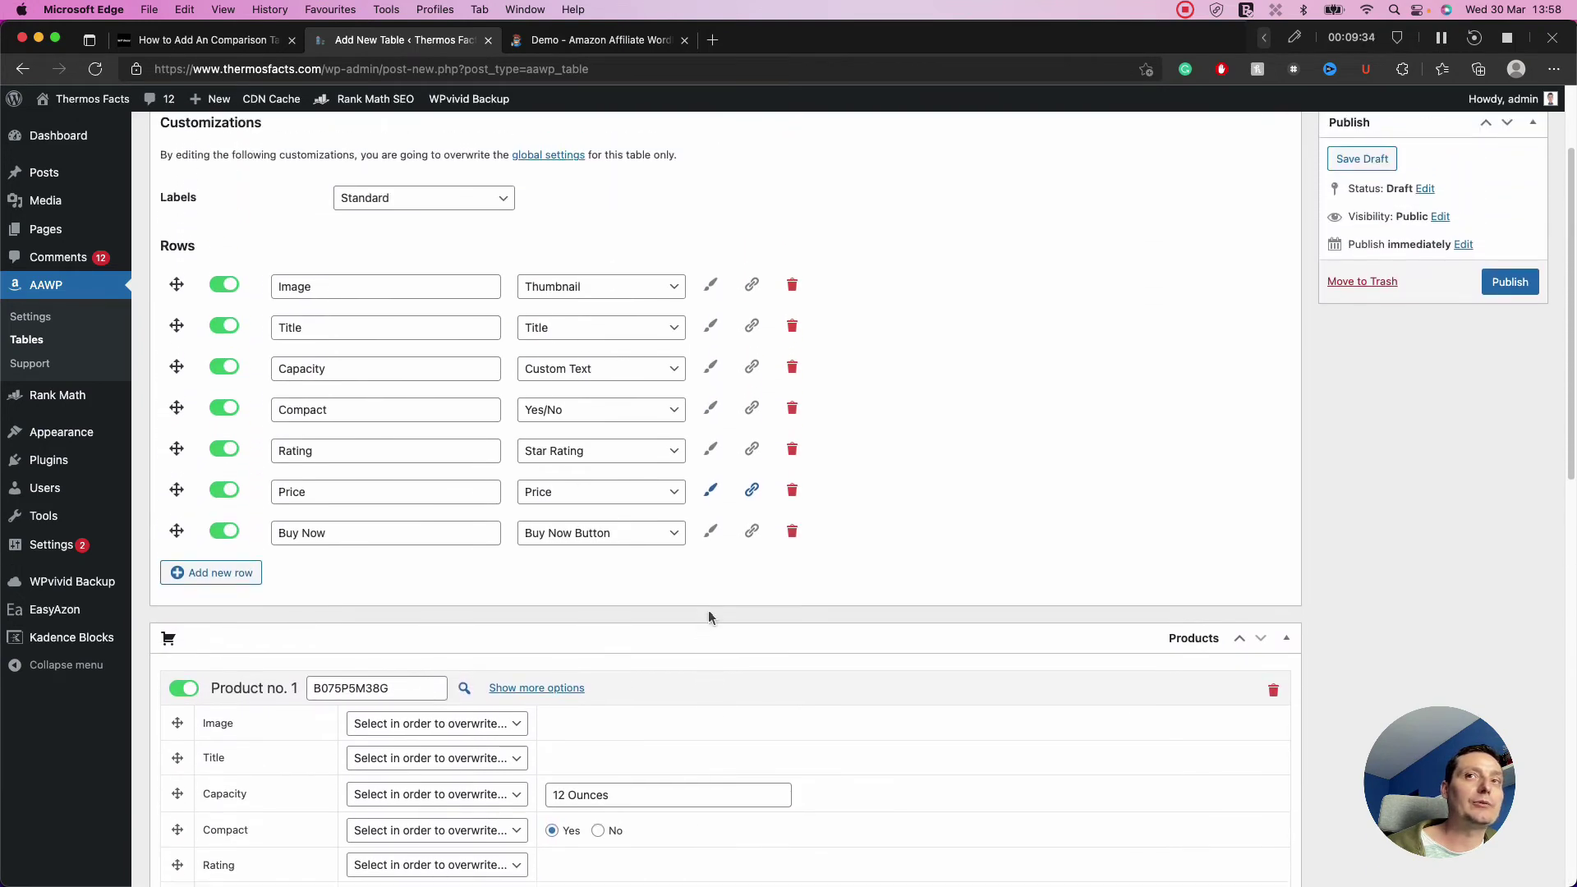
{"action": "scroll", "coordinate": [709, 612], "scroll_direction": "up", "scroll_amount": 4}
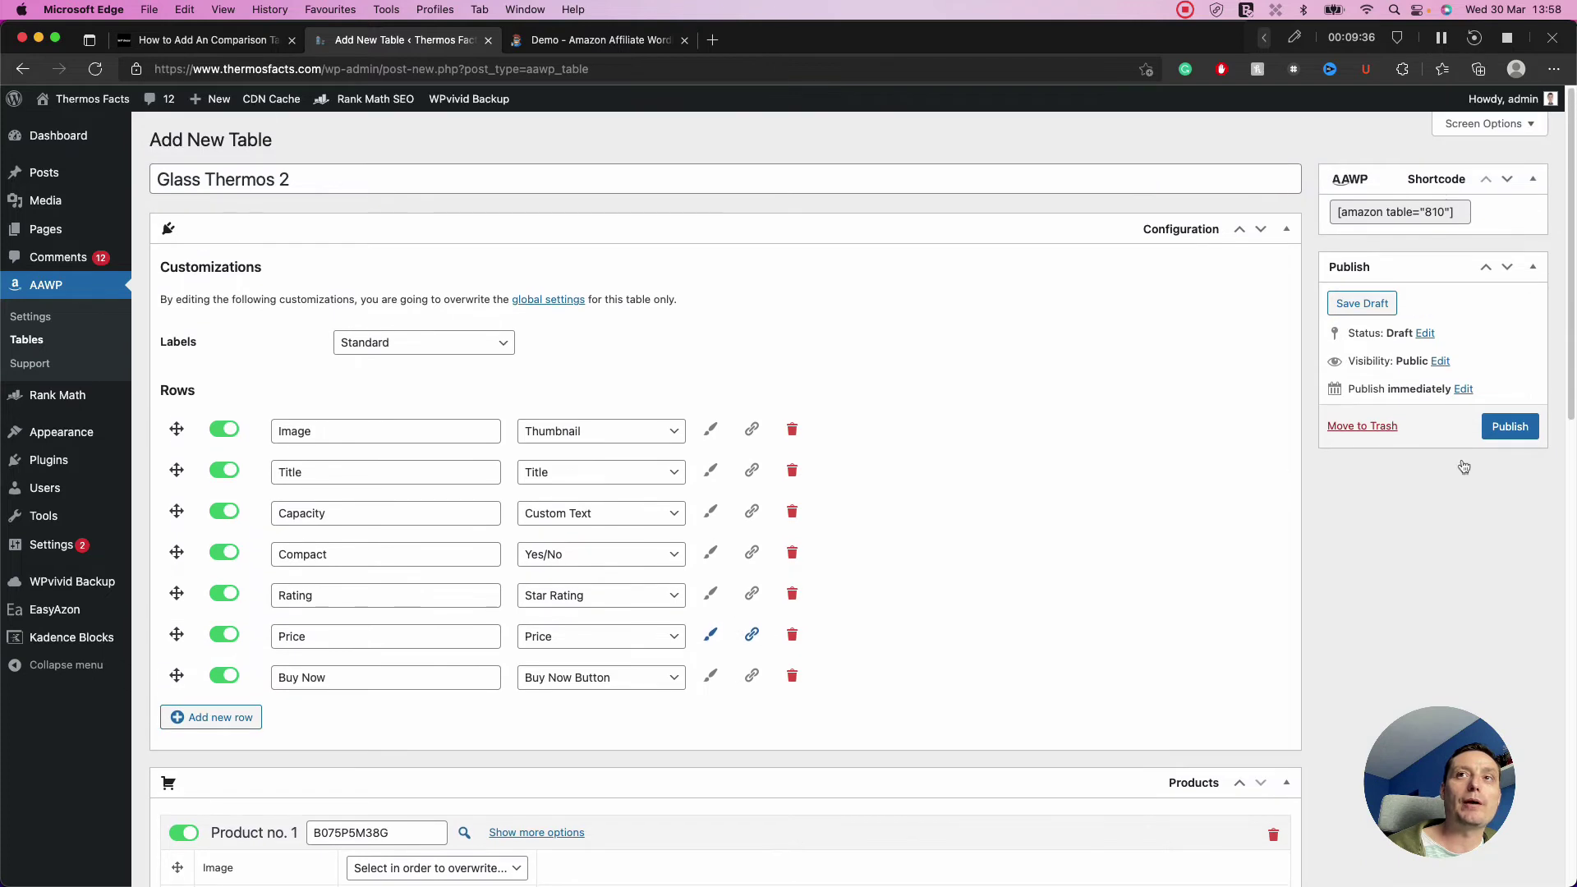
{"action": "left_click", "coordinate": [1510, 425]}
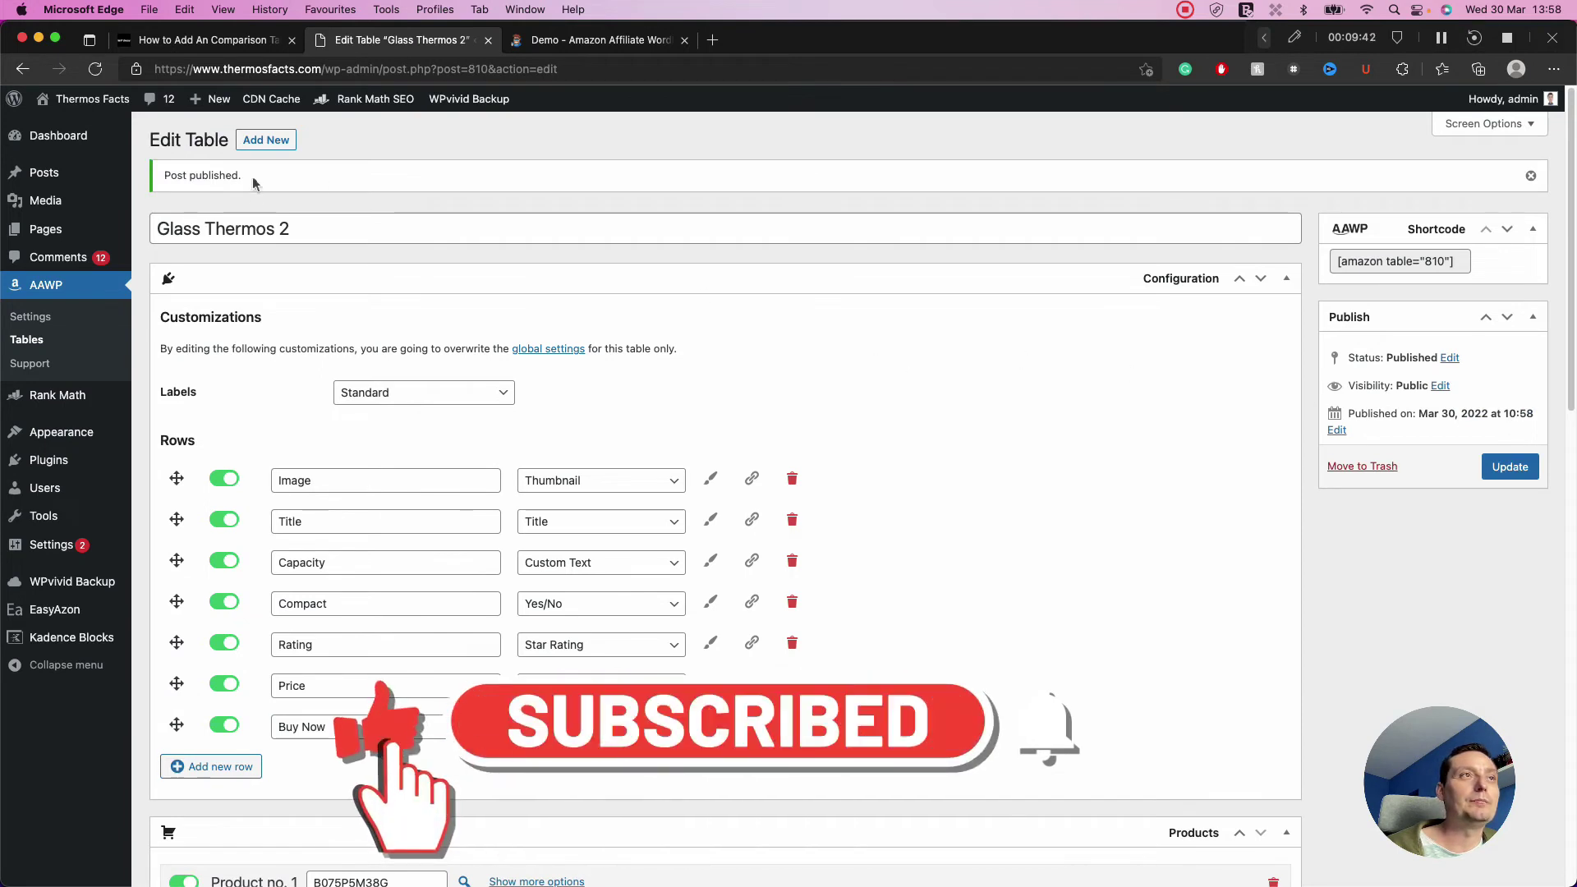
{"action": "left_click", "coordinate": [1397, 261]}
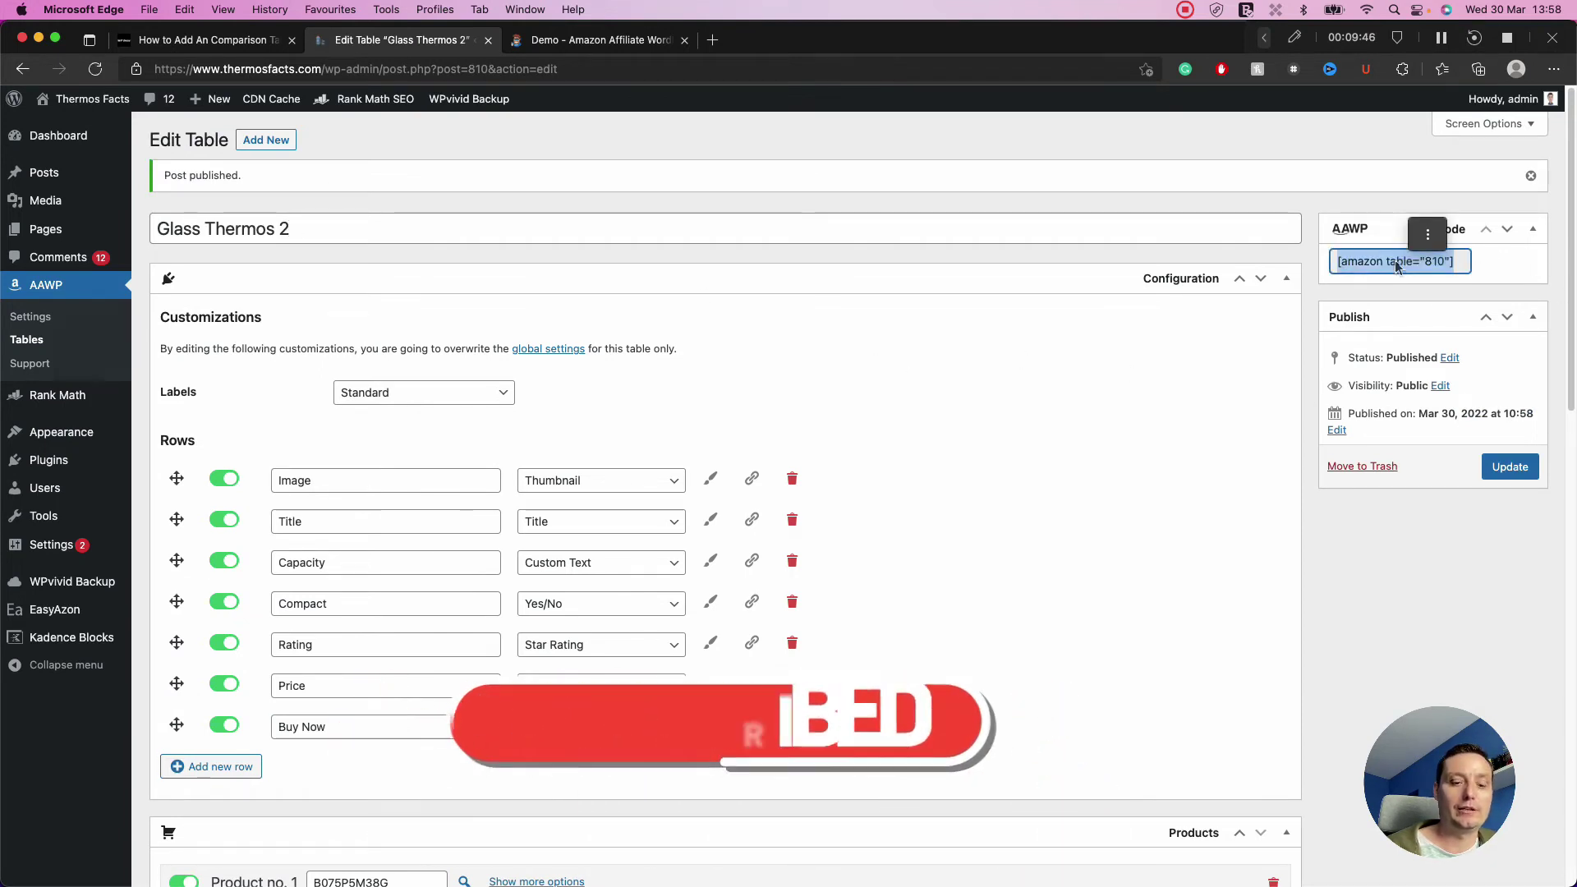
{"action": "key", "text": "super+c"}
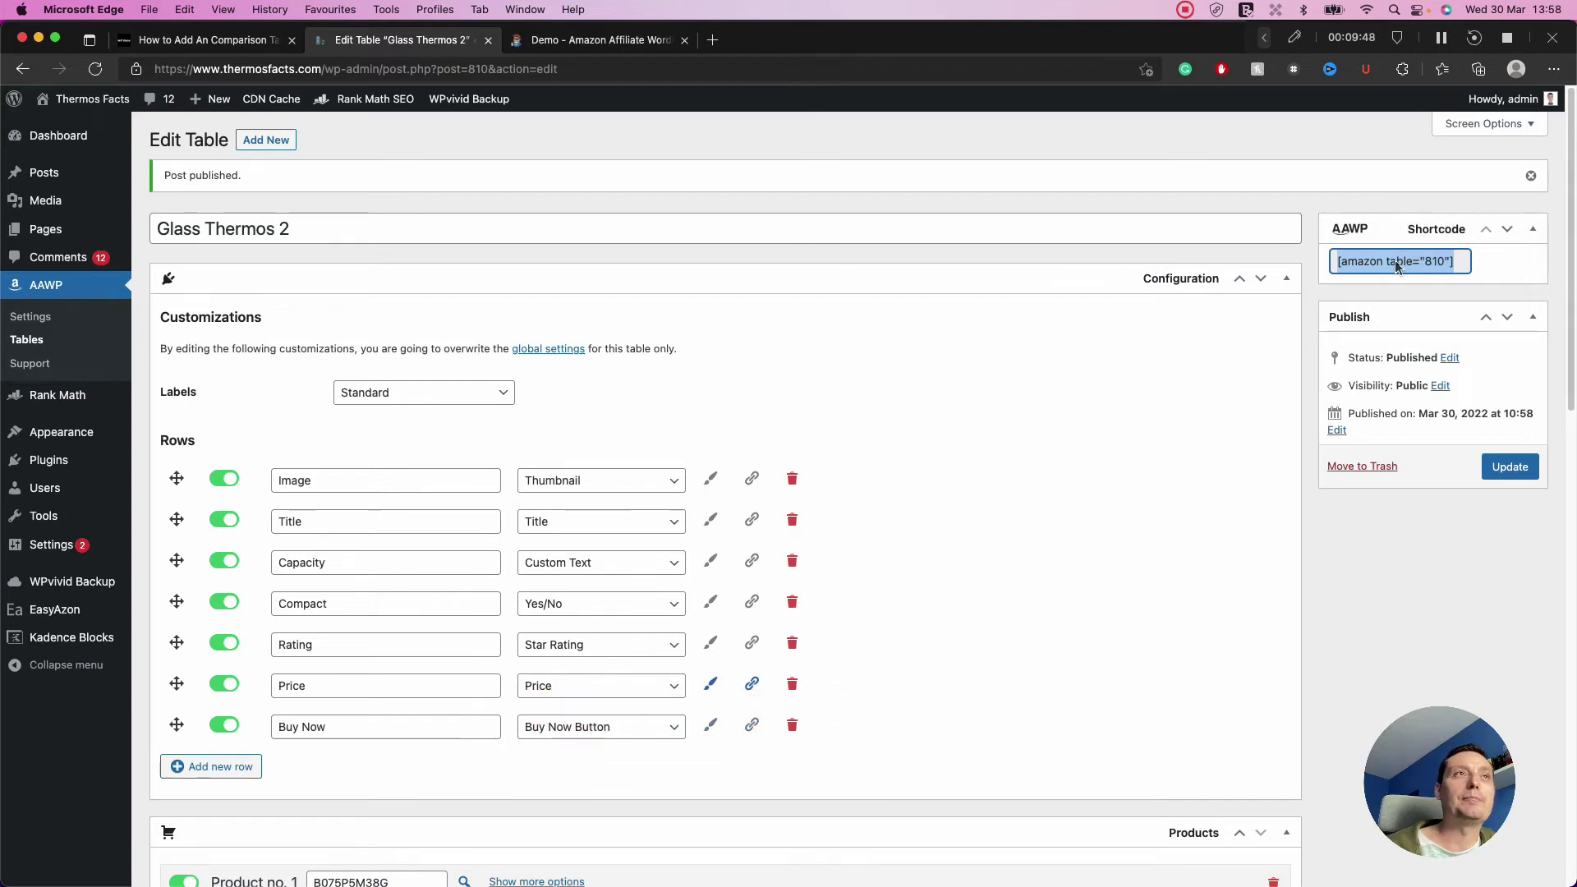
Step: Open the post "Can a Thermos be Recycled?" for editing and dismiss the block editor welcome guide
{"action": "mouse_move", "coordinate": [32, 170]}
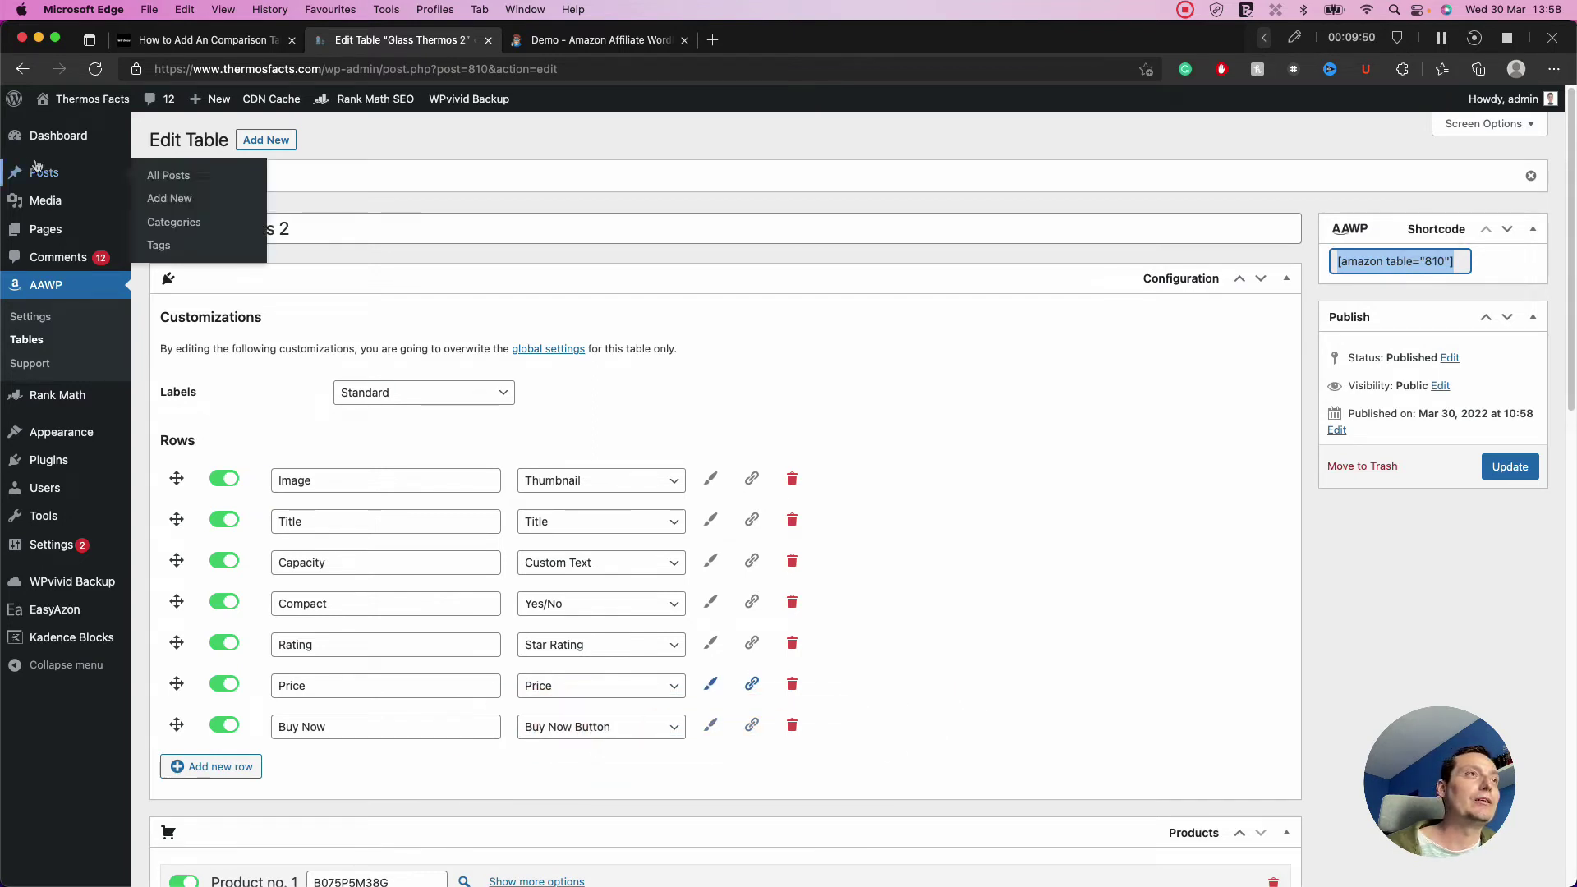
{"action": "left_click", "coordinate": [182, 184]}
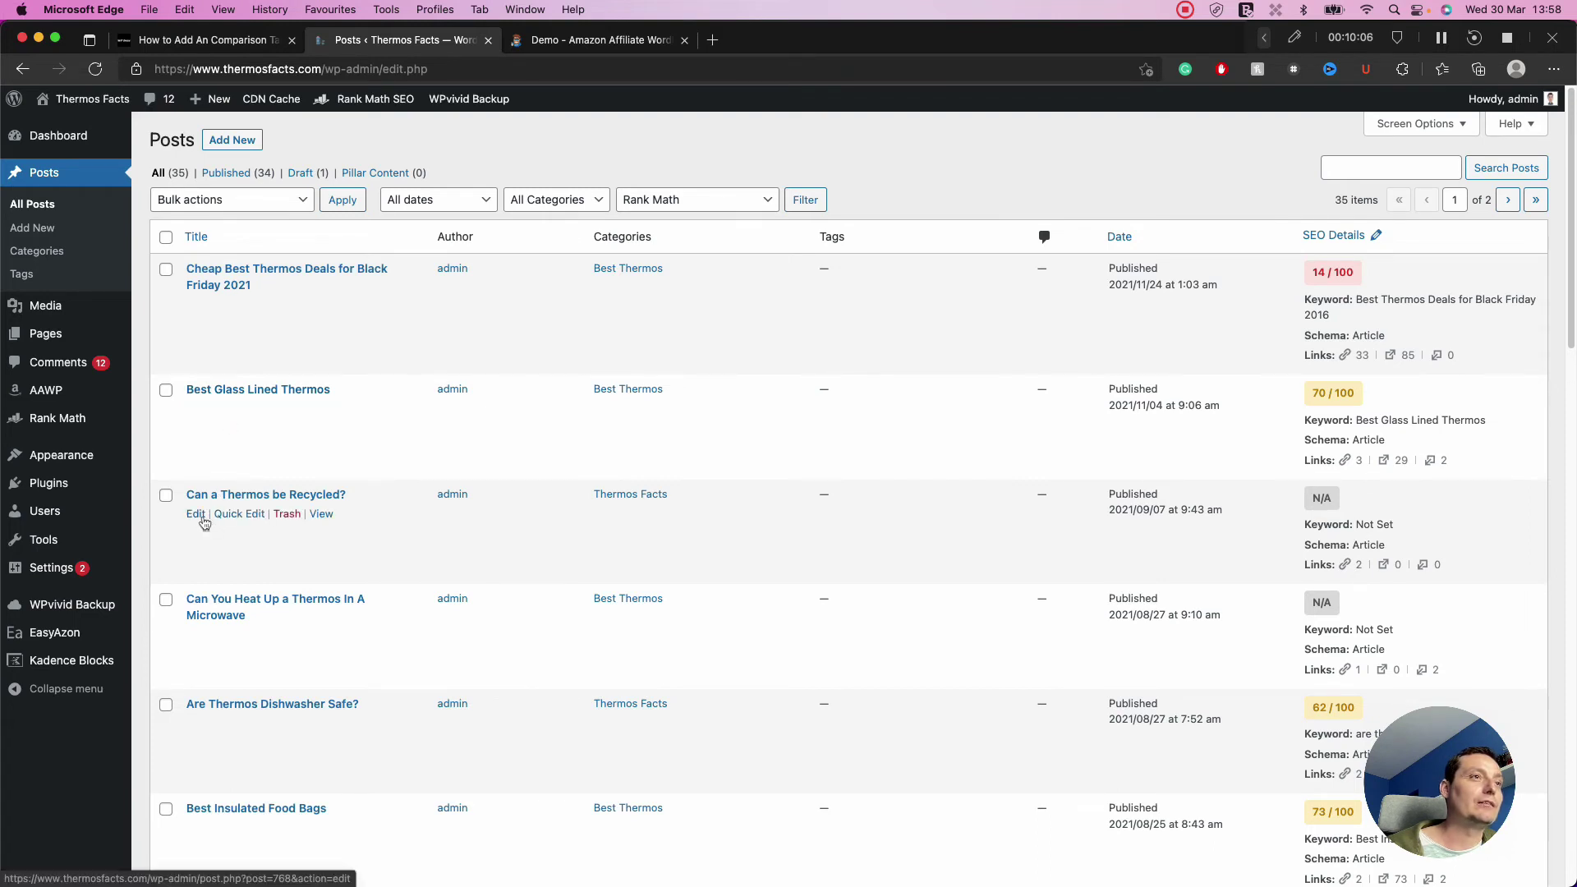
{"action": "left_click", "coordinate": [197, 514]}
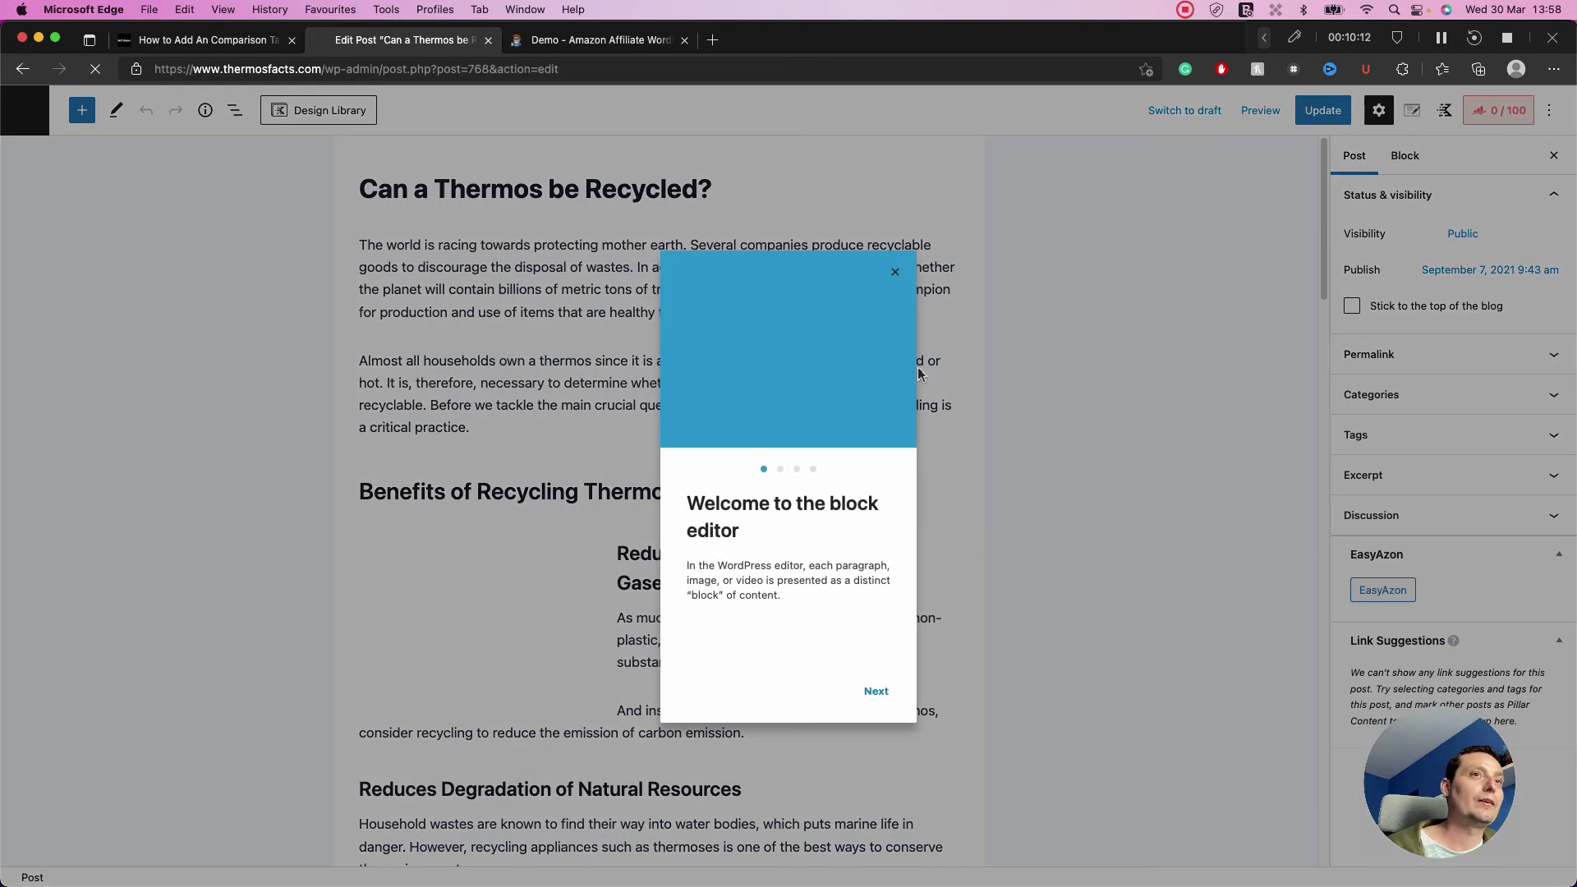
{"action": "left_click", "coordinate": [898, 277]}
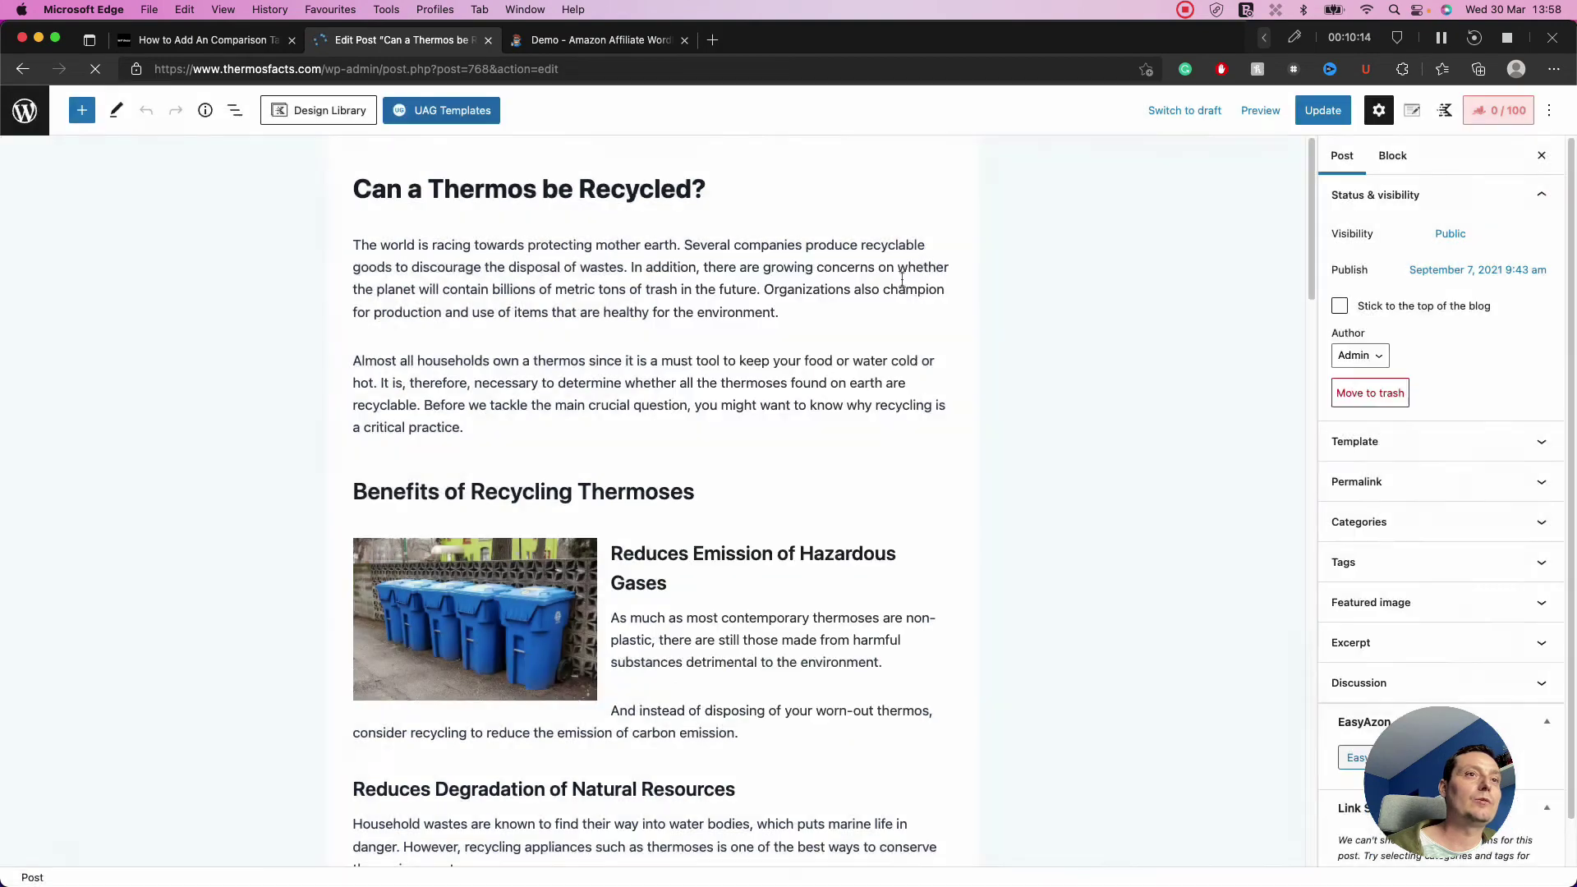
Step: Insert a Shortcode block after the second introductory paragraph, above "Benefits of Recycling Thermoses", containing [amazon table="810"]
{"action": "scroll", "coordinate": [857, 458], "scroll_direction": "down", "scroll_amount": 6}
{"action": "scroll", "coordinate": [859, 461], "scroll_direction": "up", "scroll_amount": 2}
{"action": "scroll", "coordinate": [858, 460], "scroll_direction": "up", "scroll_amount": 3}
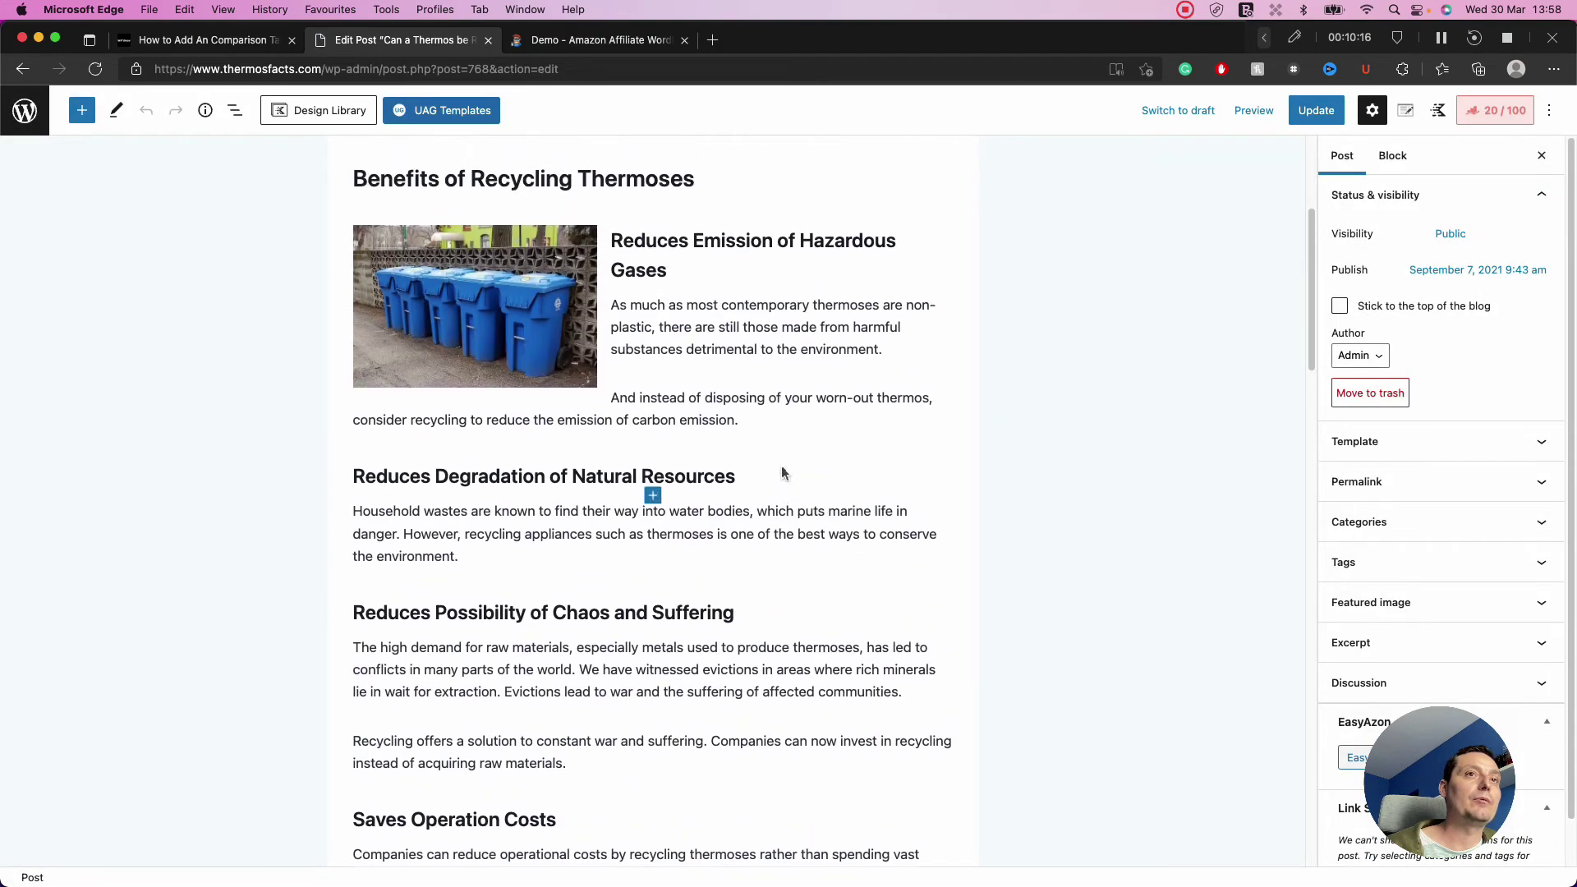
{"action": "left_click", "coordinate": [770, 503]}
{"action": "scroll", "coordinate": [672, 486], "scroll_direction": "up", "scroll_amount": 5}
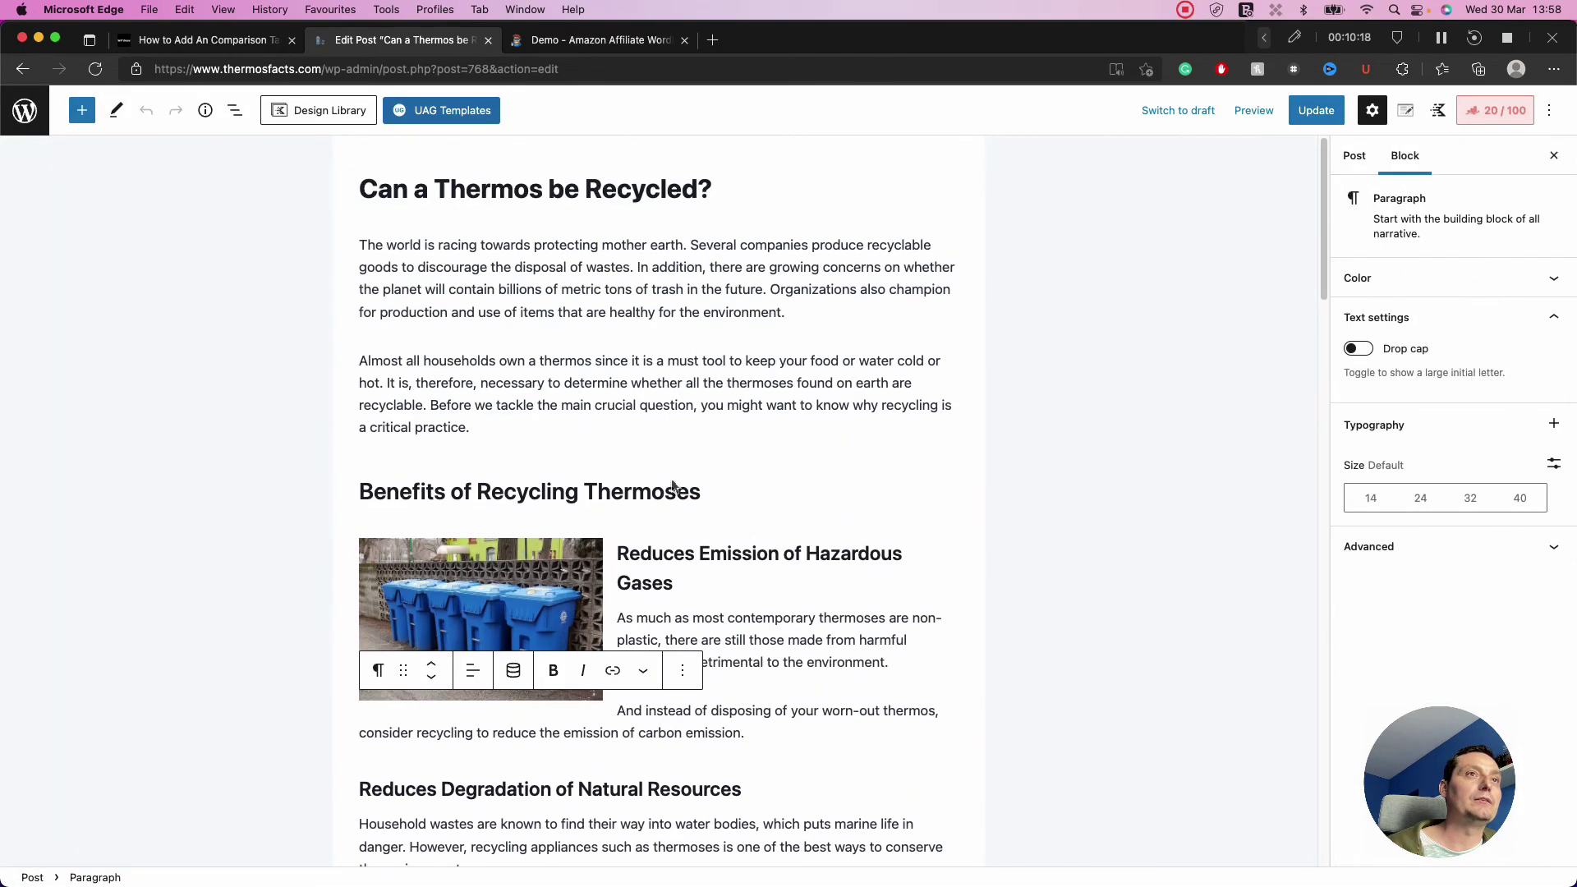
{"action": "left_click", "coordinate": [531, 409]}
{"action": "key", "text": "Return"}
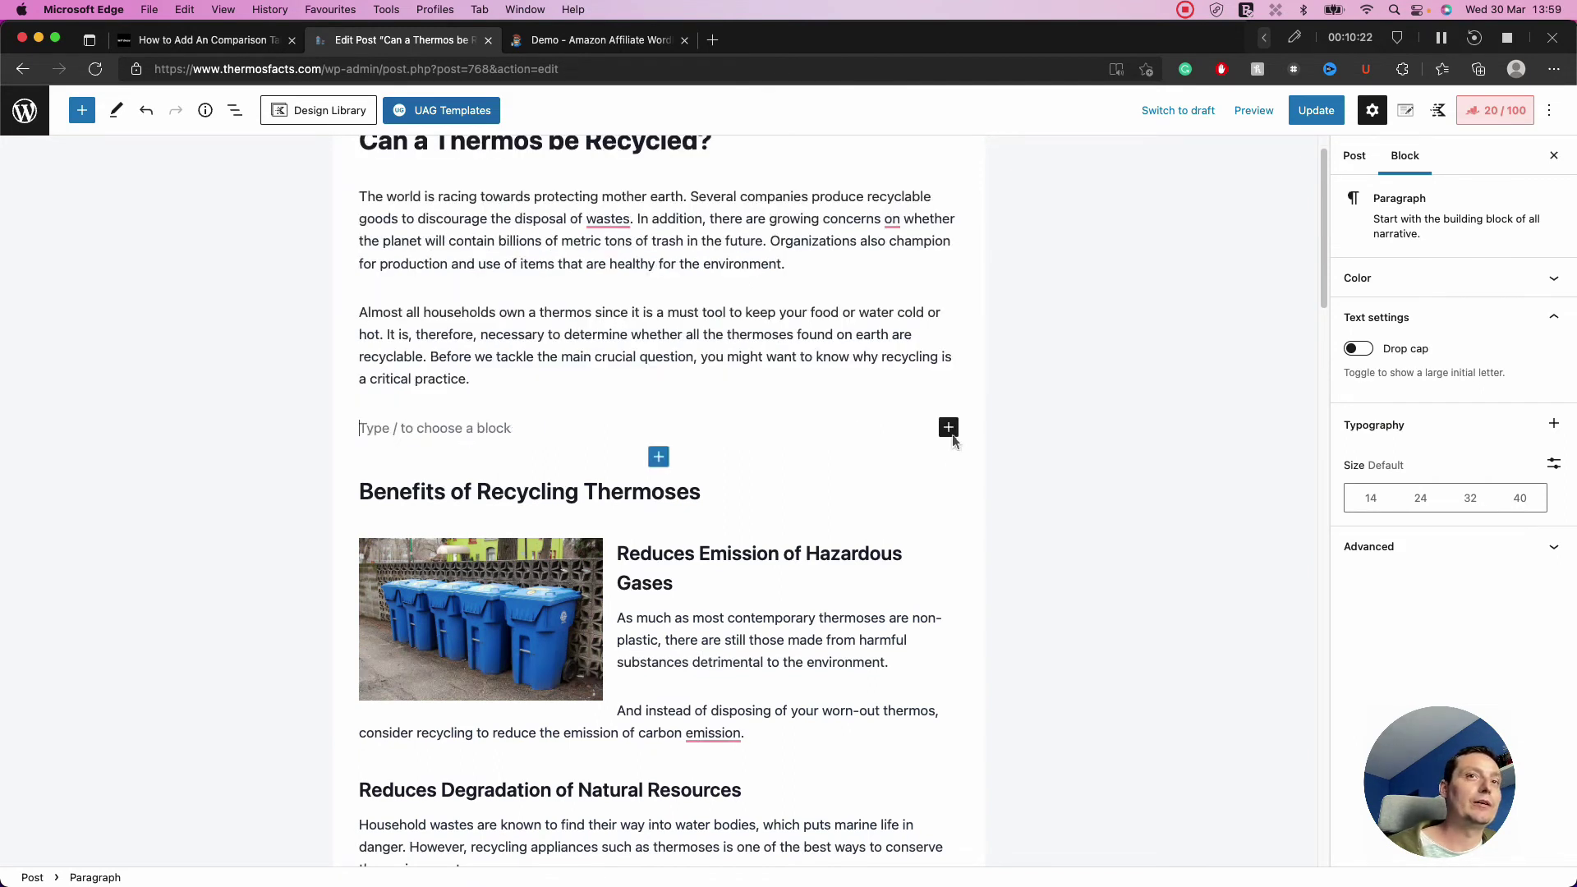
{"action": "left_click", "coordinate": [949, 428]}
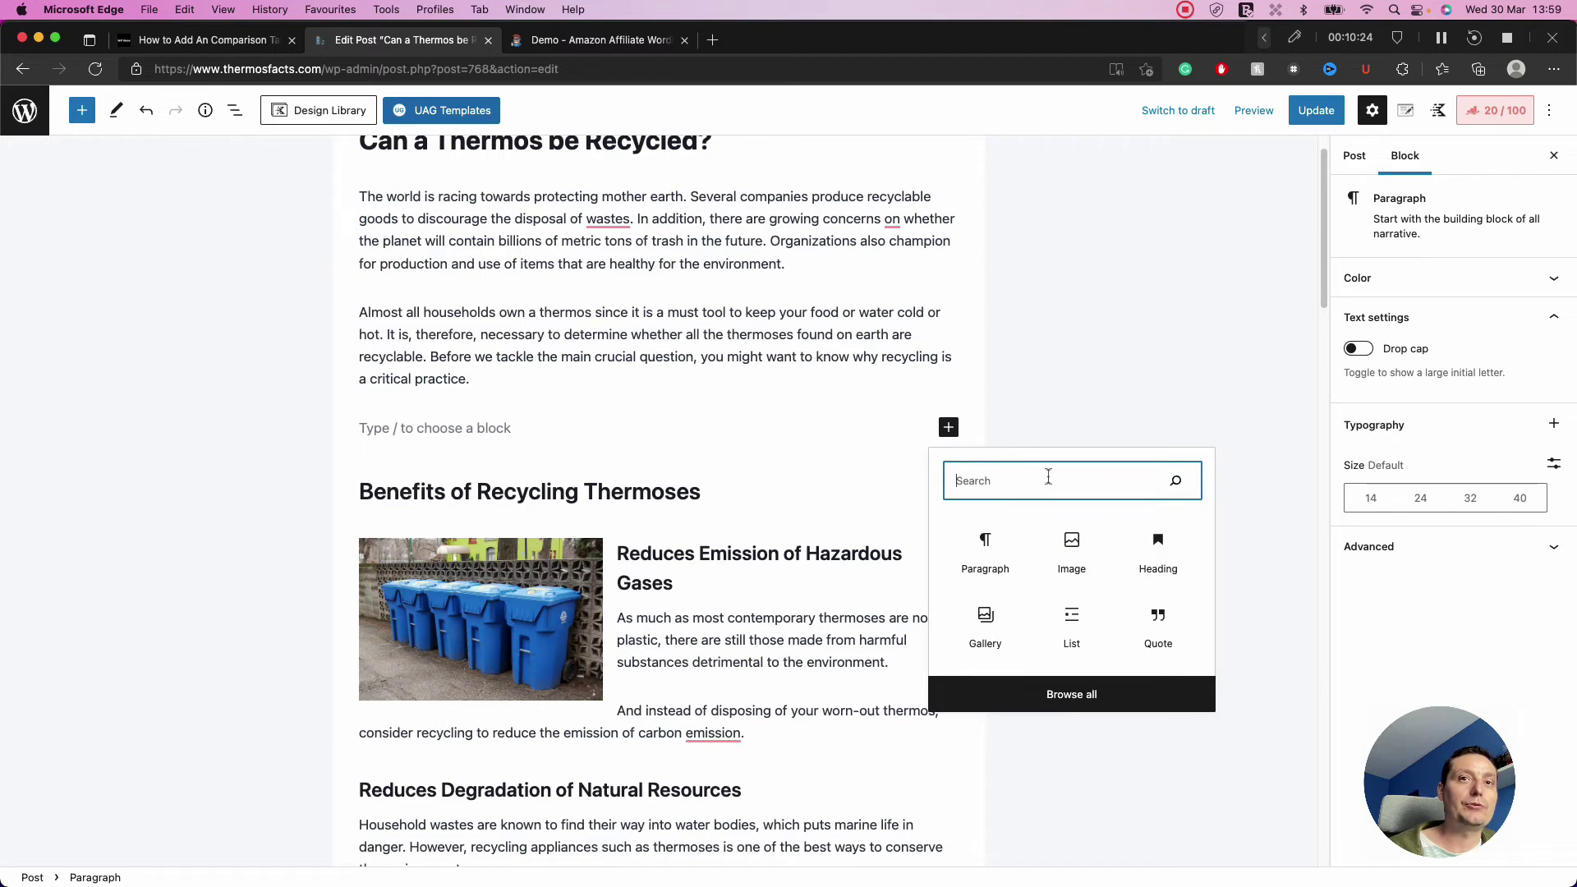
{"action": "type", "text": "s"}
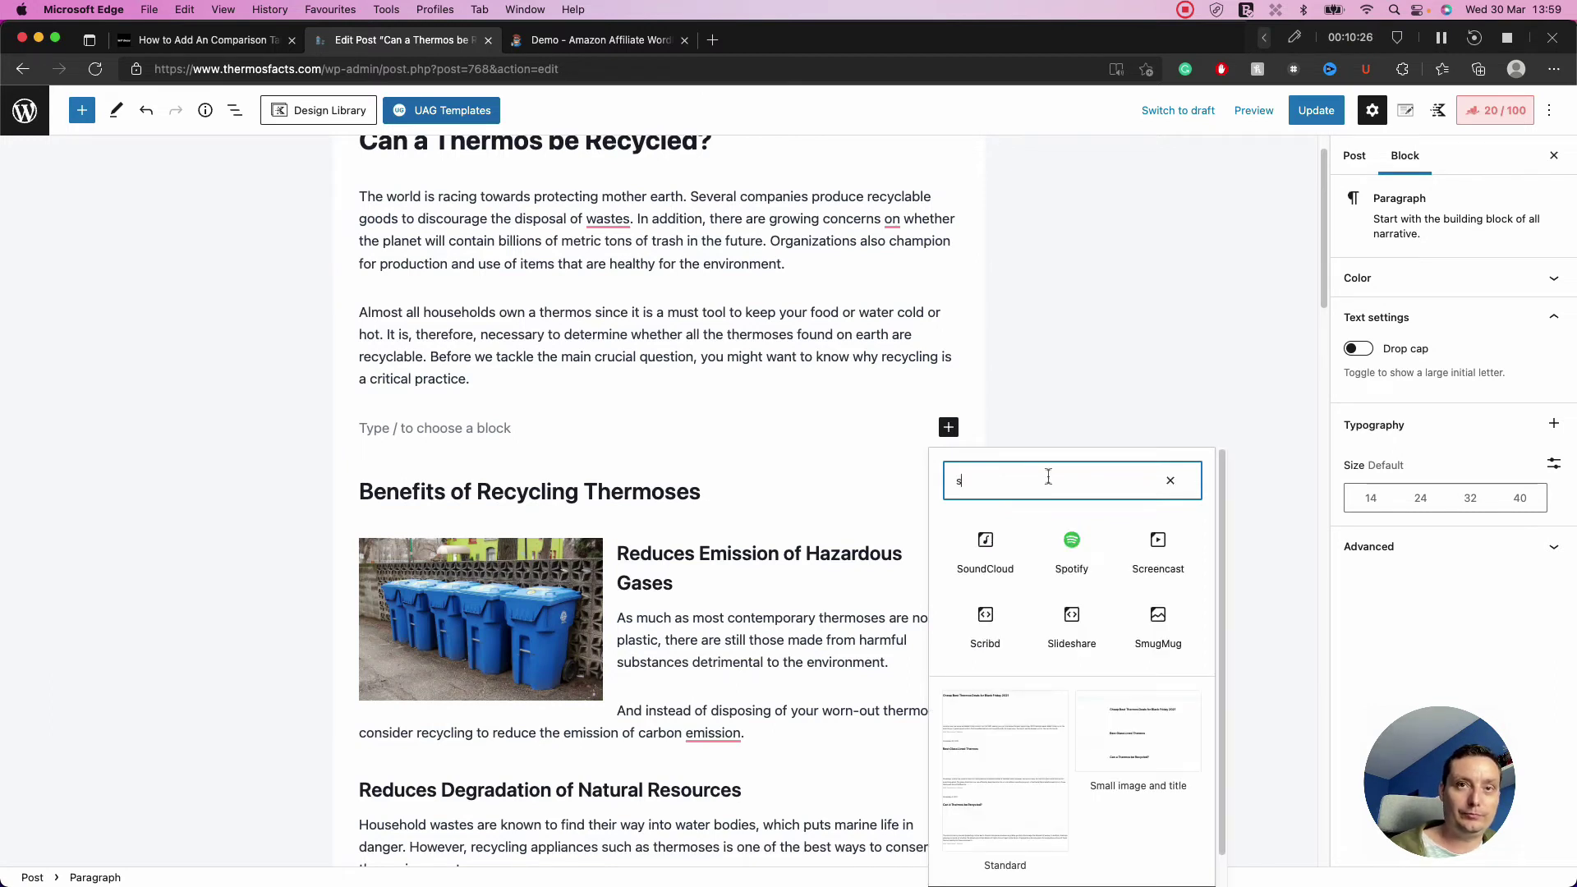
{"action": "type", "text": "hor"}
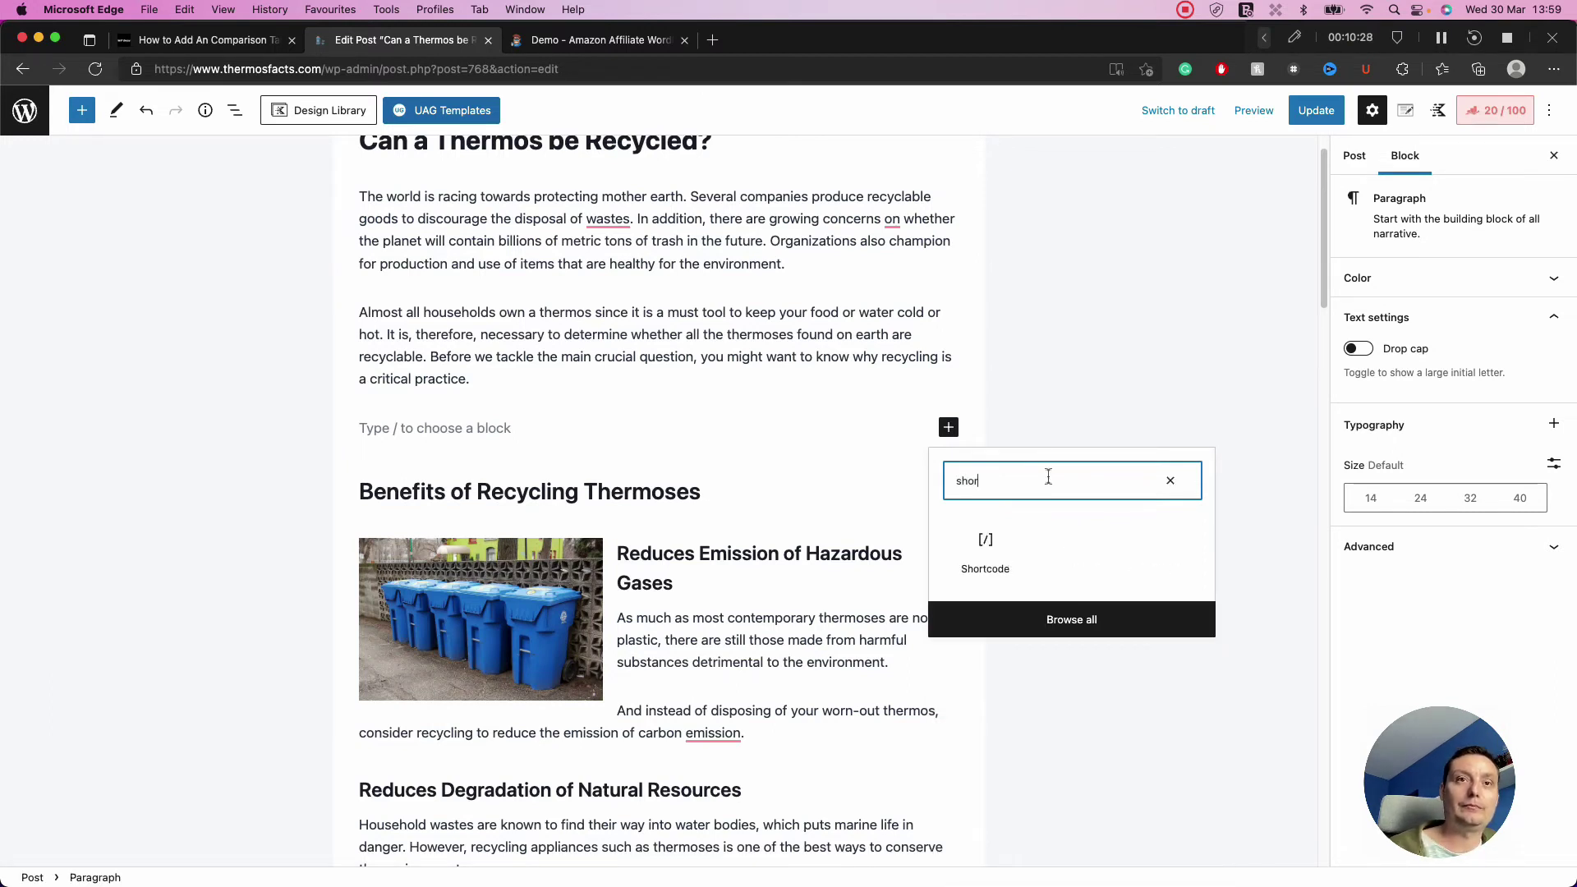
{"action": "left_click", "coordinate": [986, 552]}
{"action": "type", "text": "[amazon table=\"810\"]"}
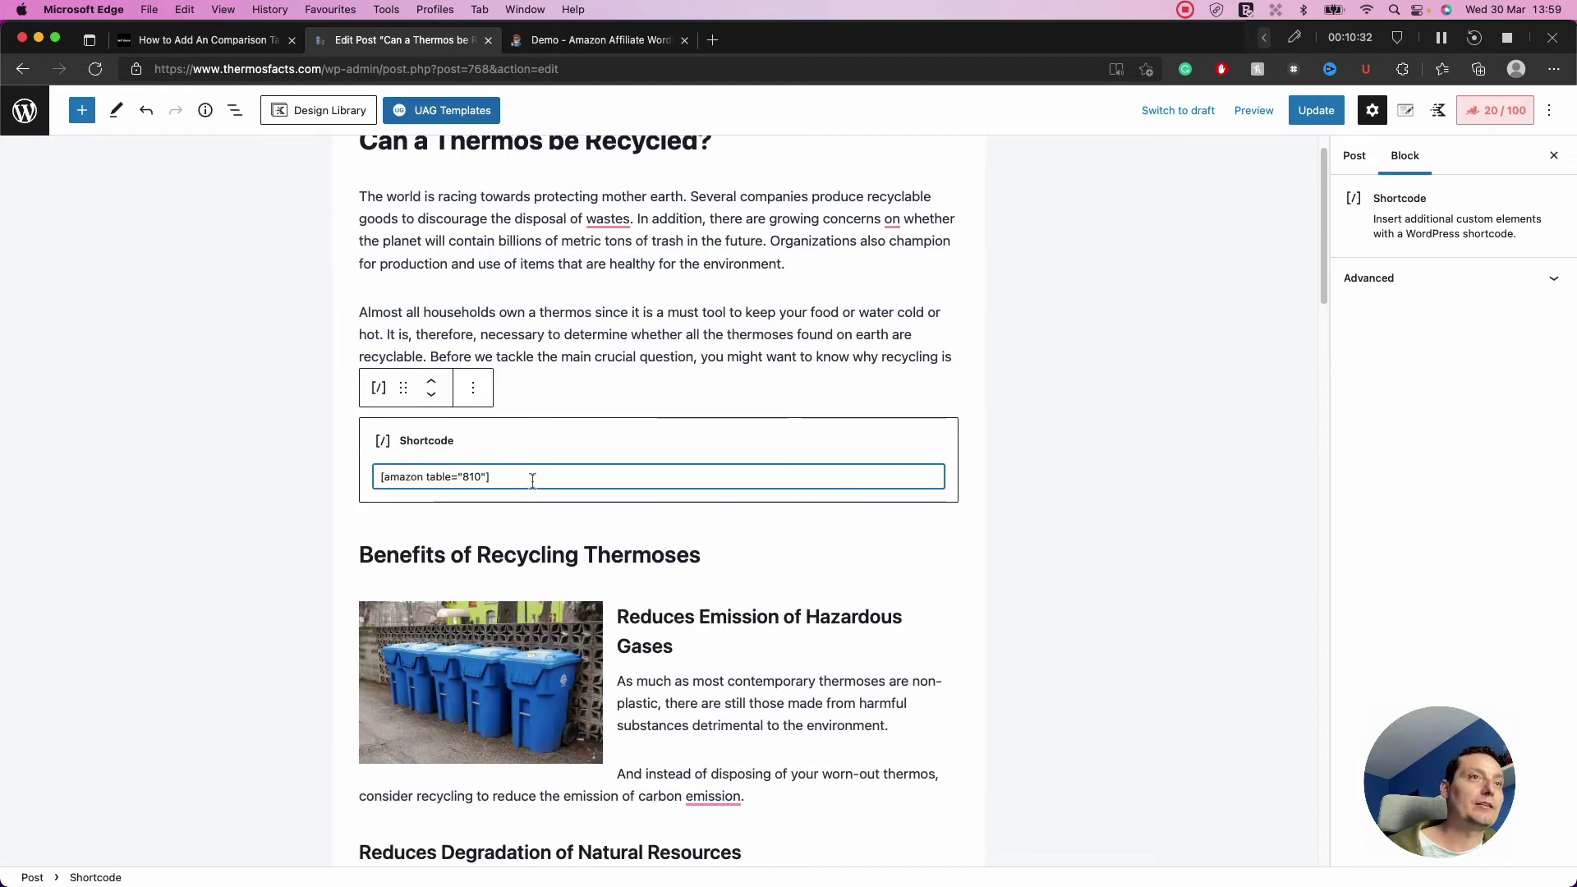
Step: Update the post and view it on the live site
{"action": "left_click", "coordinate": [1317, 110]}
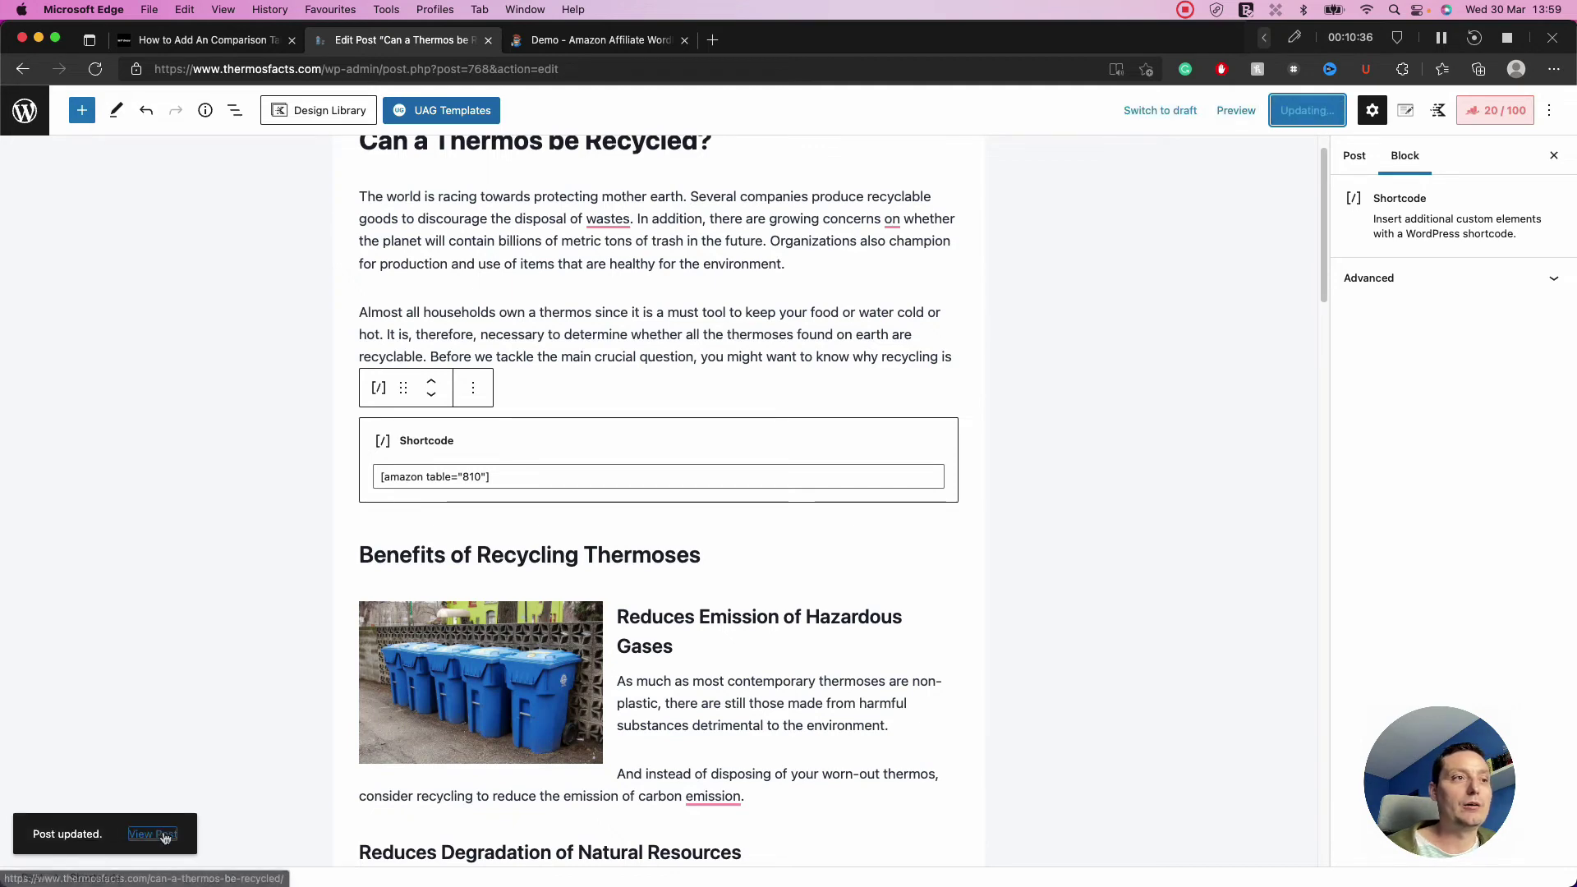
{"action": "left_click", "coordinate": [152, 834]}
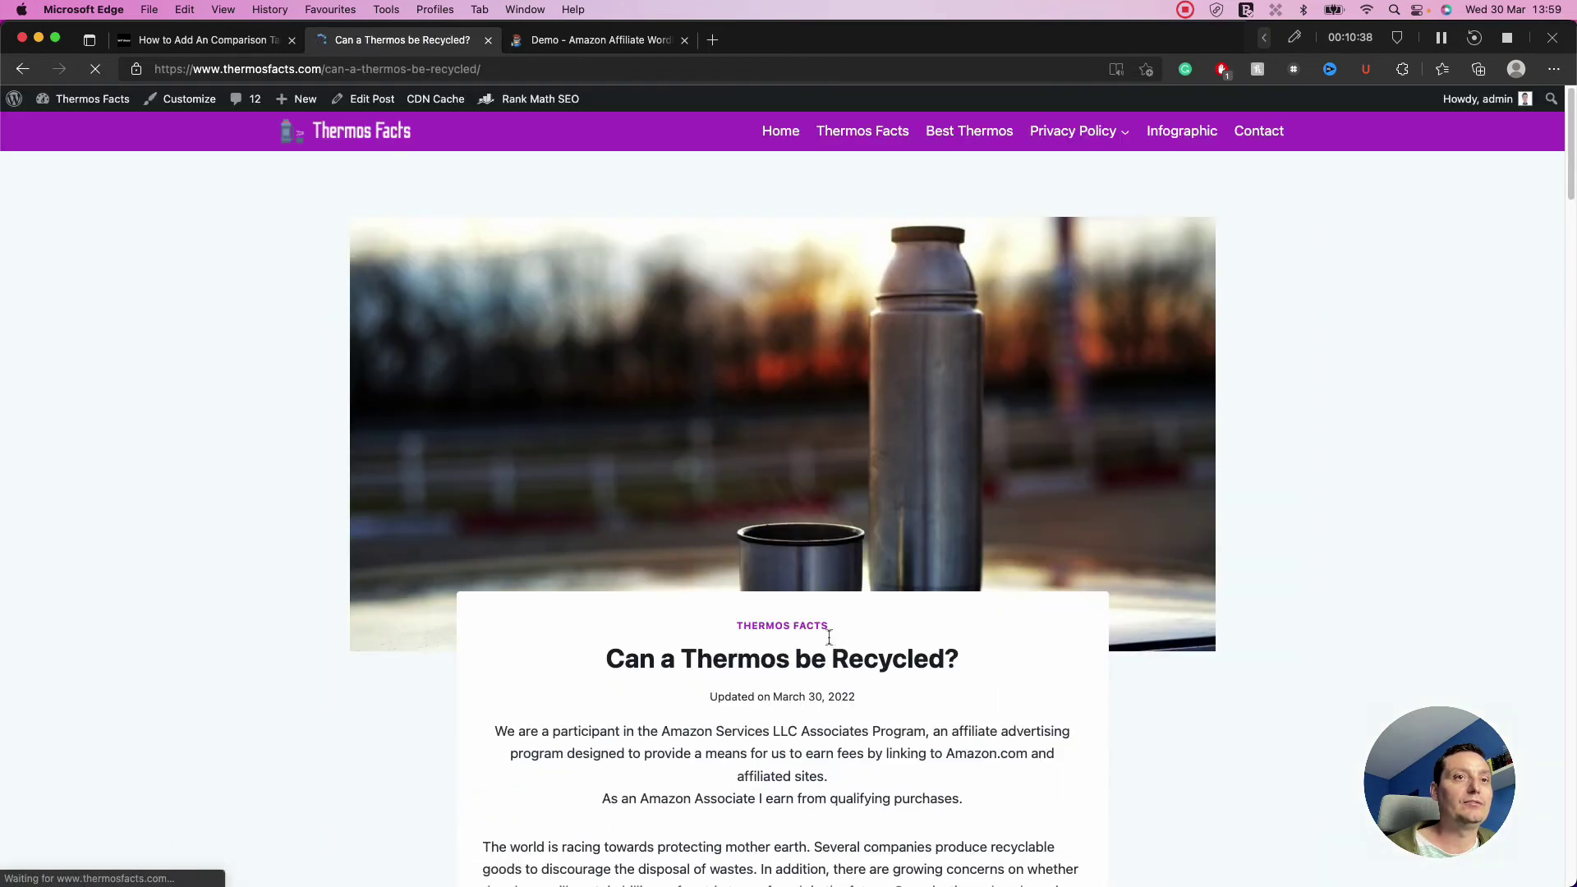
Step: Examine the comparison table in the live post, from product images and capacity to ratings, prices and Amazon links
{"action": "scroll", "coordinate": [829, 638], "scroll_direction": "down", "scroll_amount": 5}
{"action": "scroll", "coordinate": [829, 637], "scroll_direction": "down", "scroll_amount": 3}
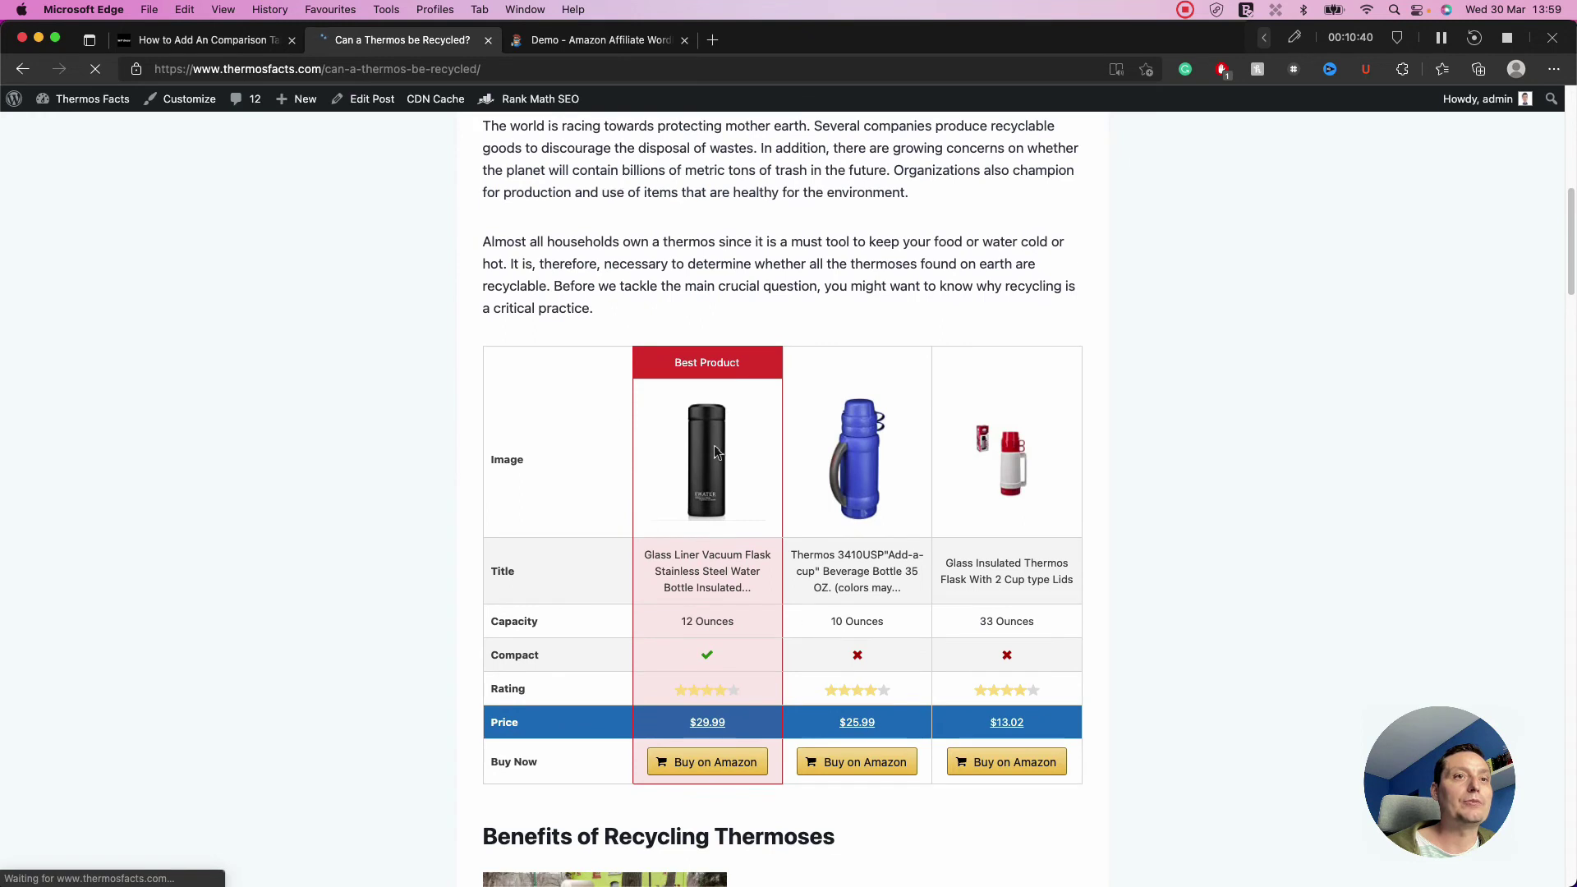
{"action": "scroll", "coordinate": [739, 461], "scroll_direction": "down", "scroll_amount": 1}
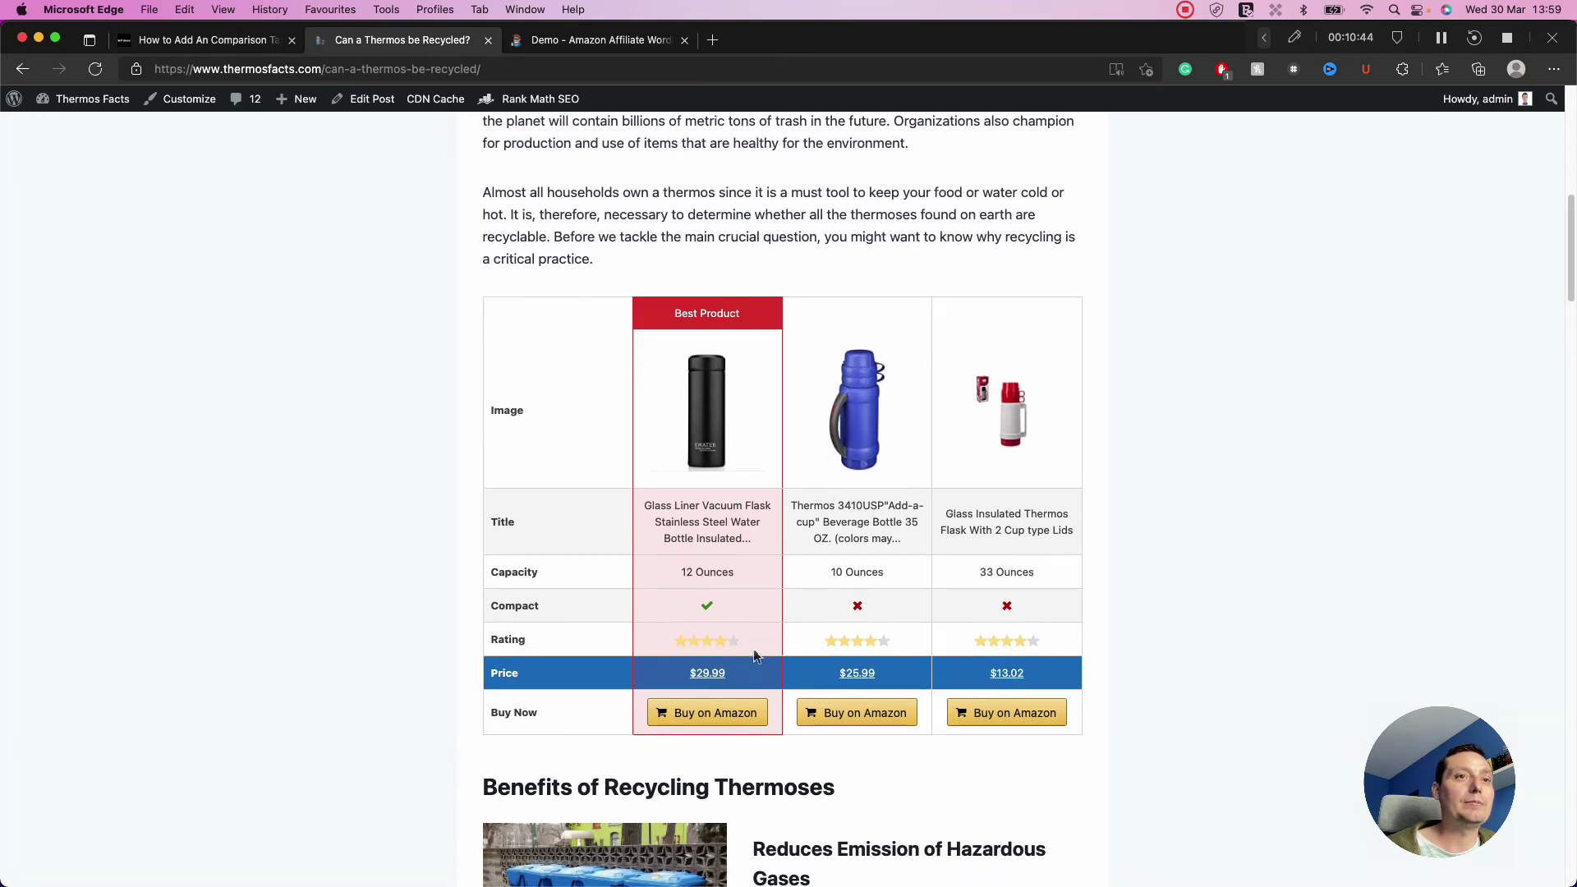
{"action": "scroll", "coordinate": [731, 536], "scroll_direction": "down", "scroll_amount": 1}
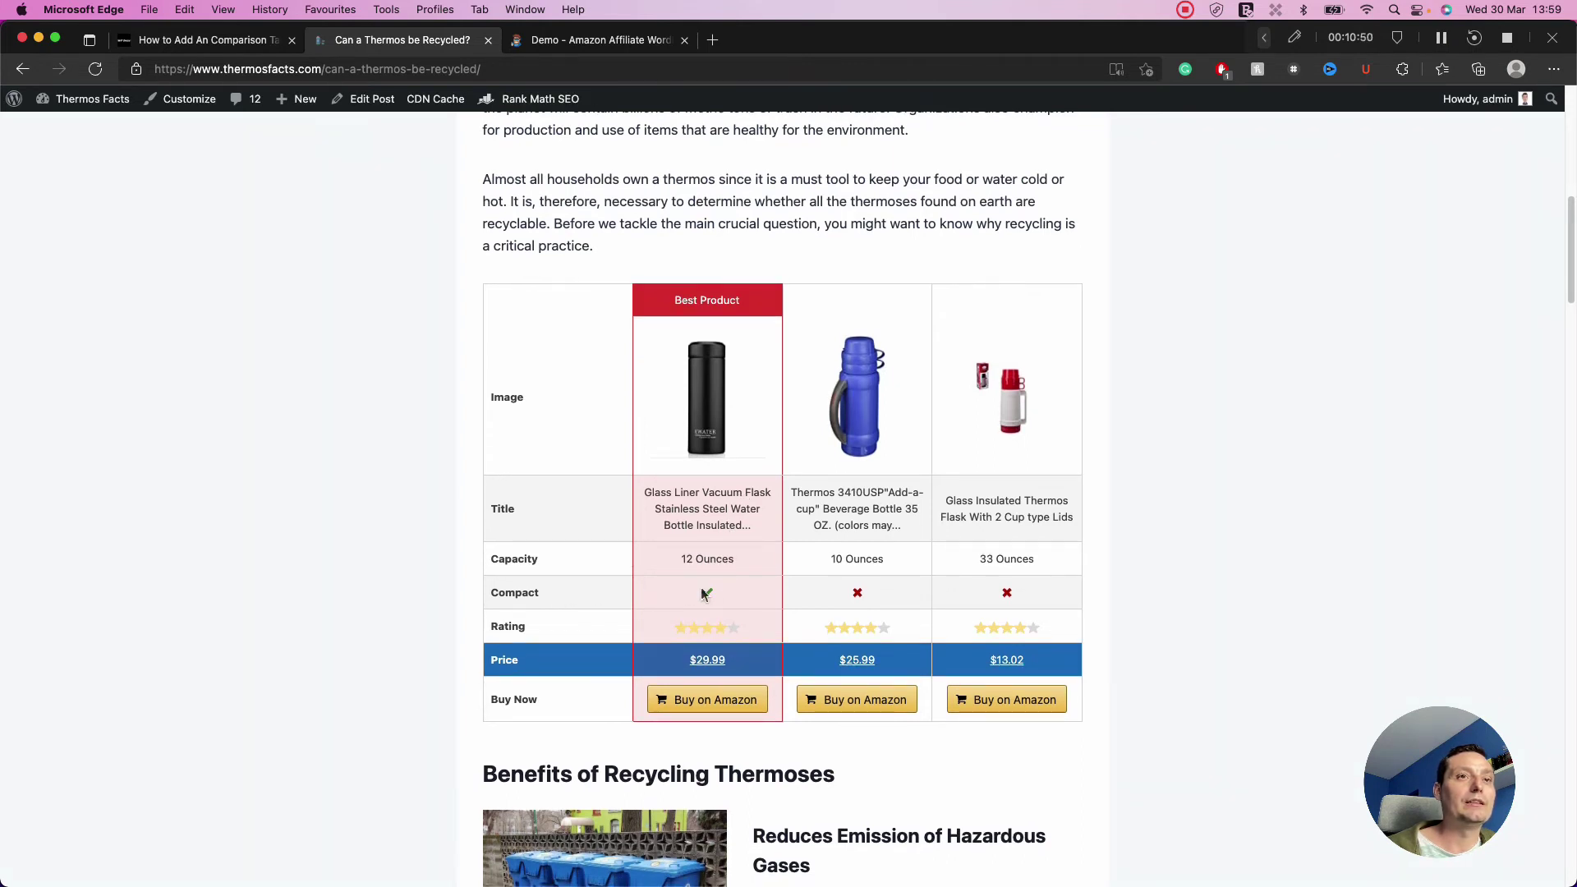
{"action": "scroll", "coordinate": [717, 550], "scroll_direction": "down", "scroll_amount": 1}
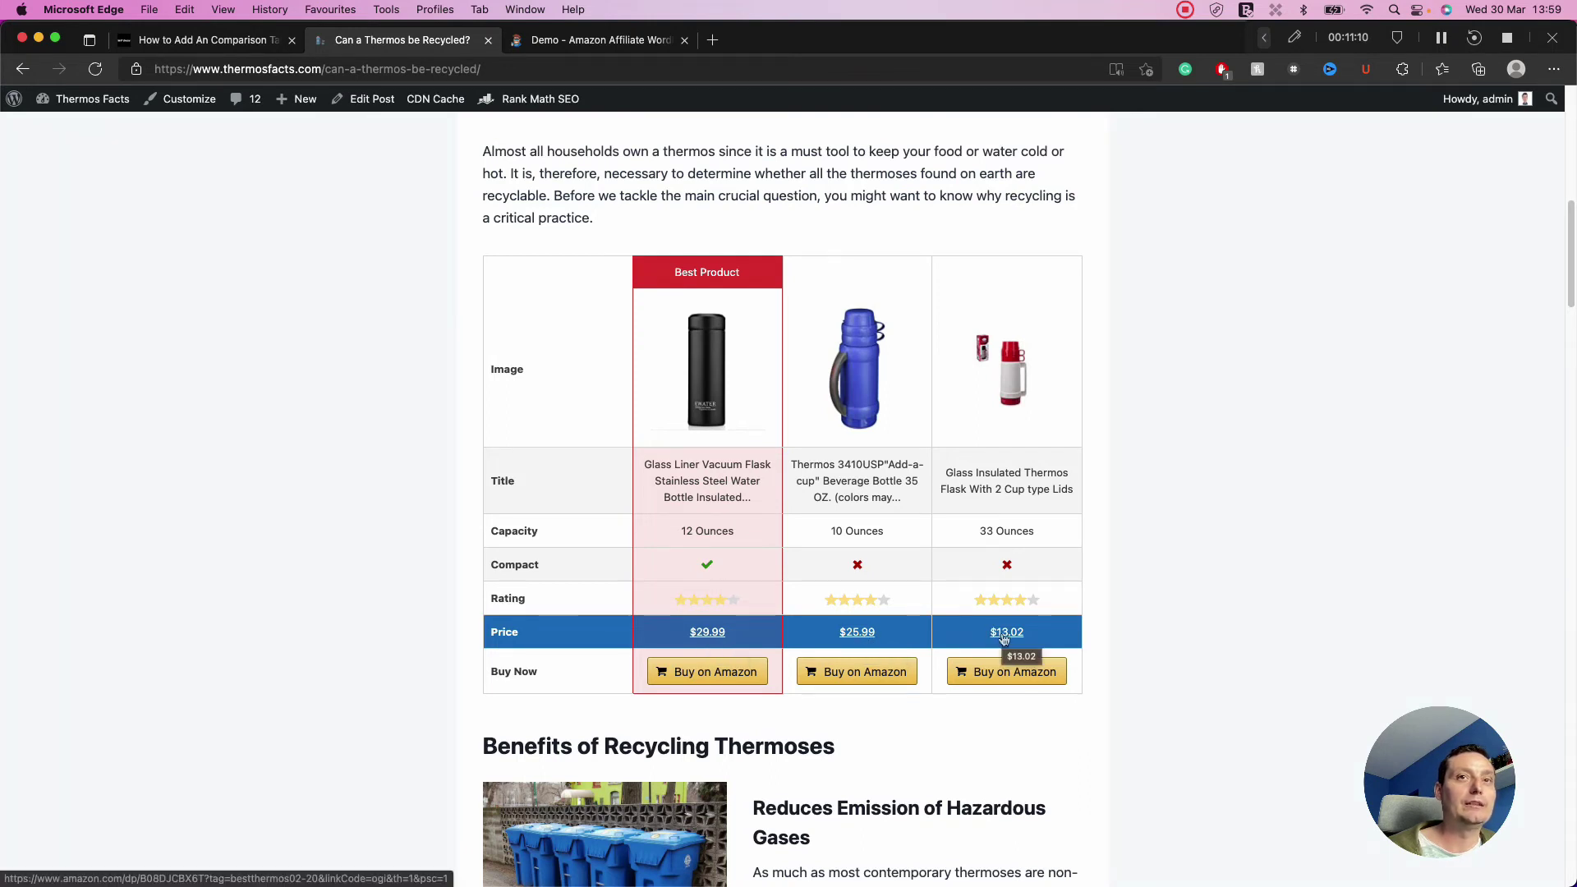
{"action": "scroll", "coordinate": [1004, 639], "scroll_direction": "down", "scroll_amount": 1}
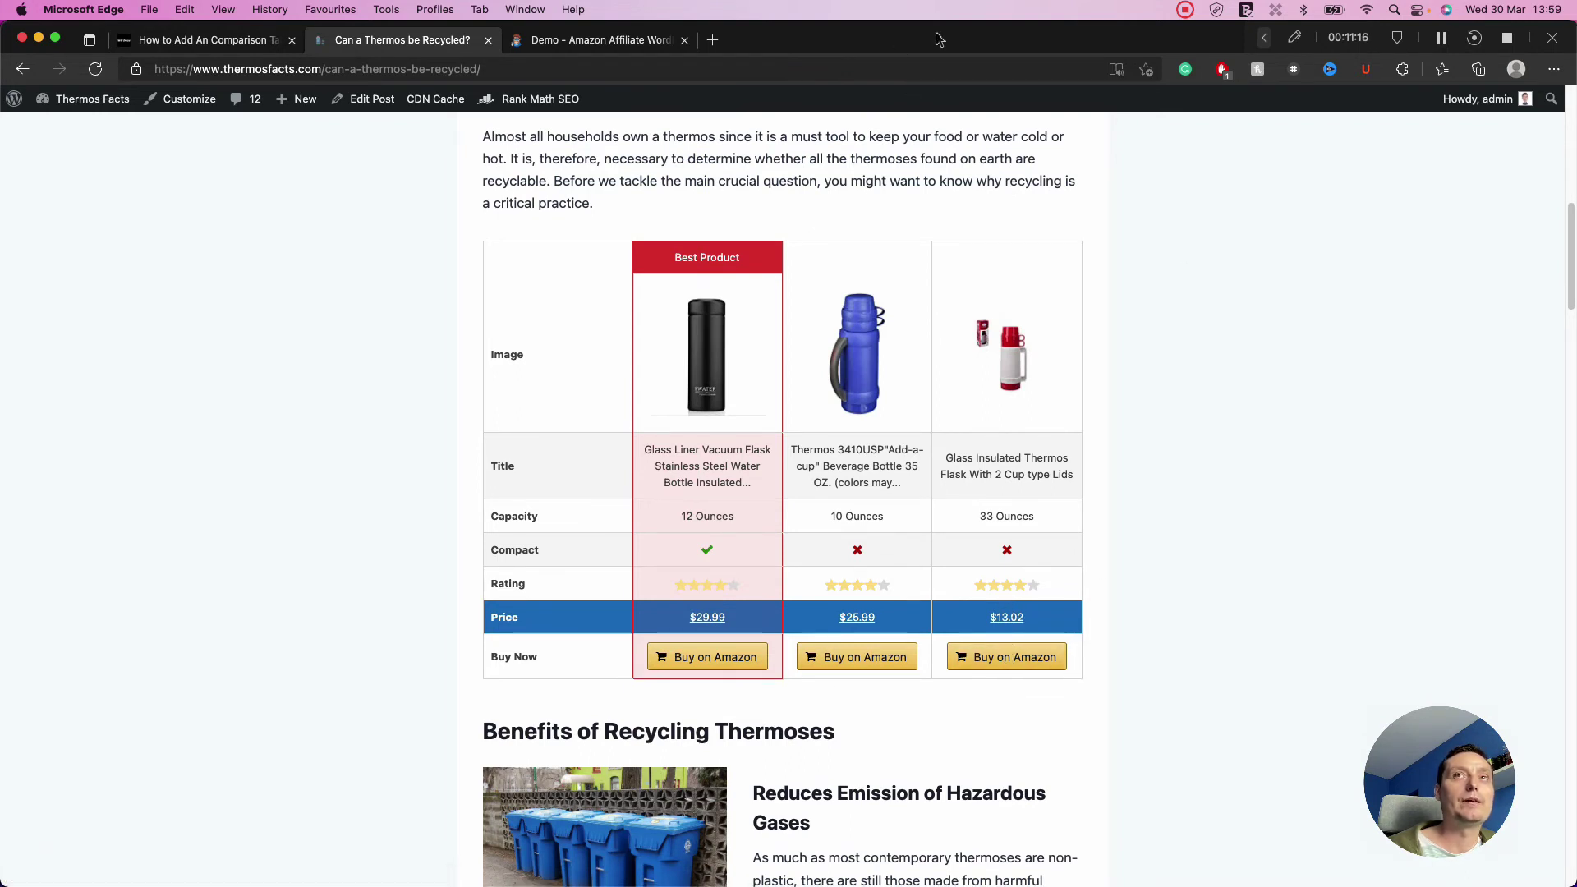
Step: Narrow the browser window to phone width and examine how the comparison table lays out its three products
{"action": "left_click_drag", "start_coordinate": [1572, 48], "coordinate": [366, 219]}
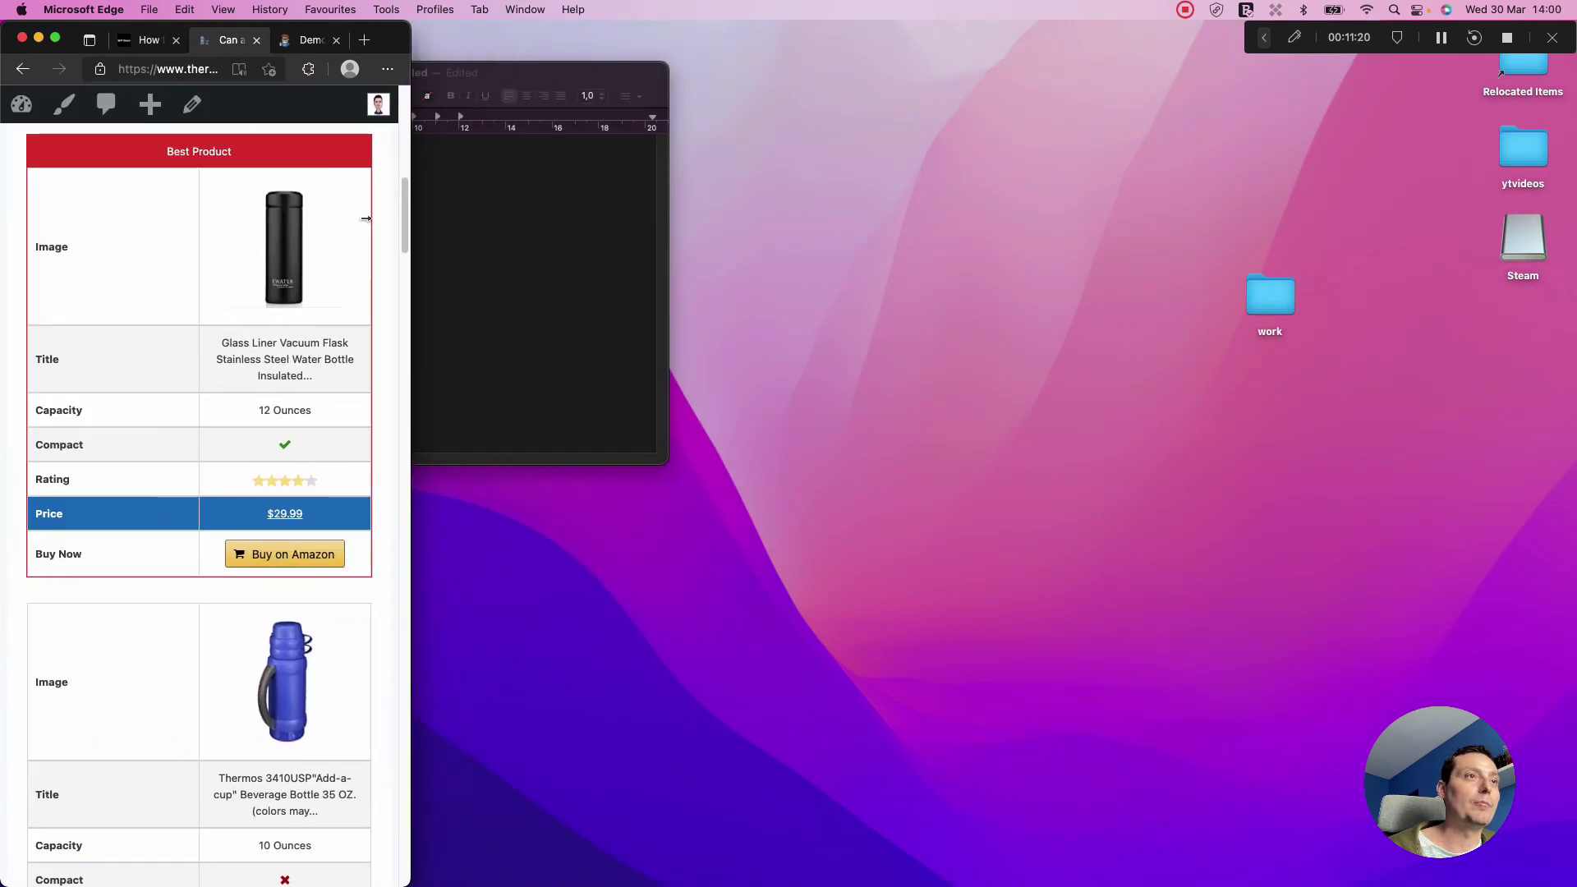
{"action": "scroll", "coordinate": [350, 327], "scroll_direction": "up", "scroll_amount": 5}
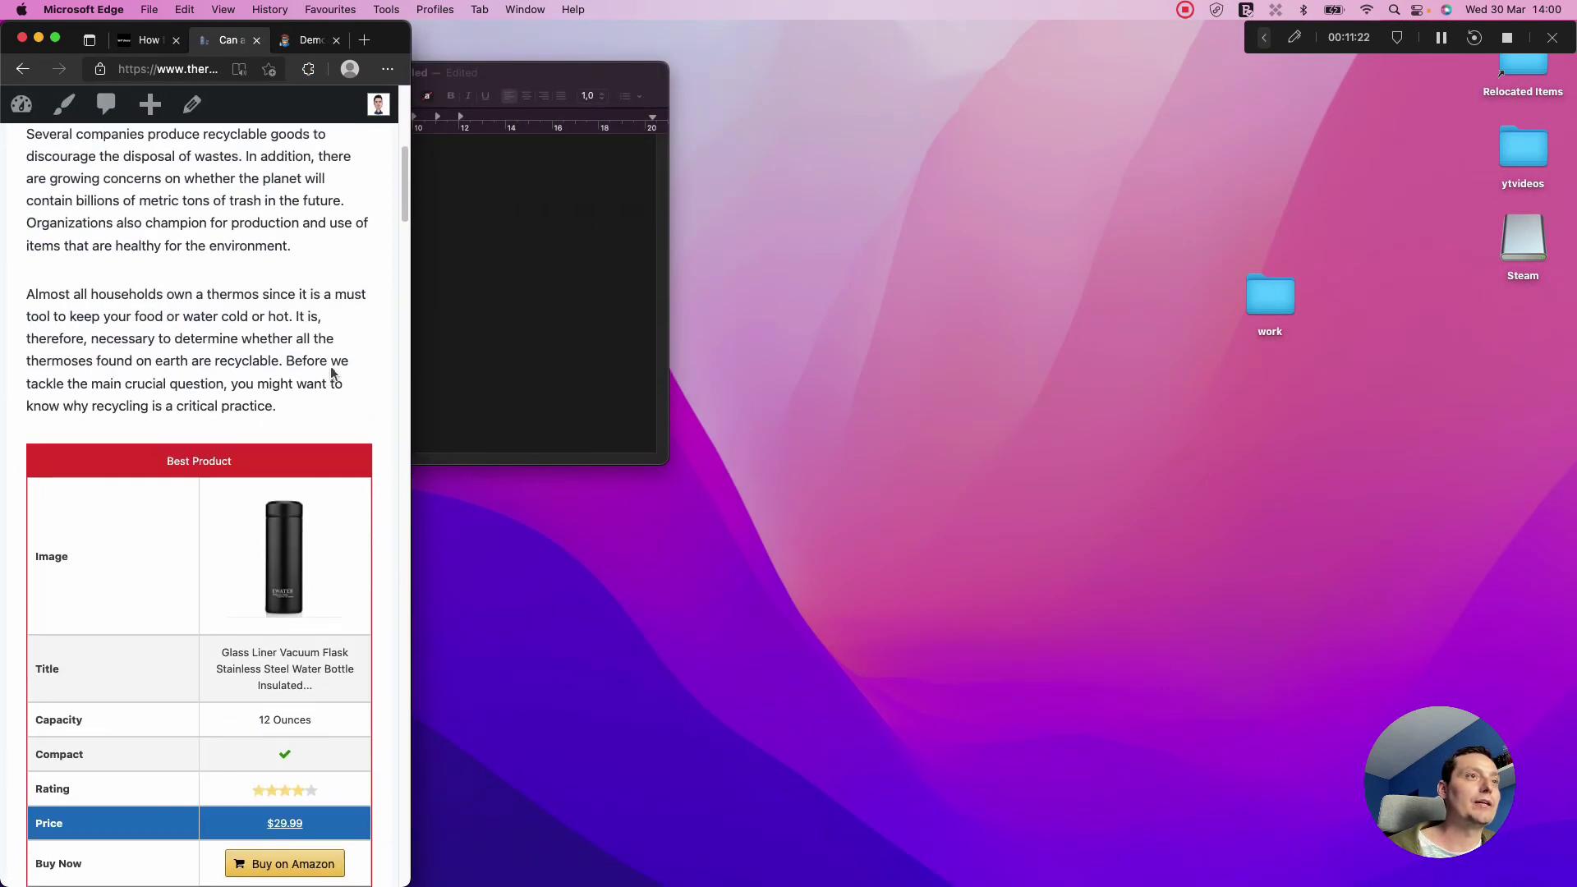
{"action": "scroll", "coordinate": [327, 349], "scroll_direction": "up", "scroll_amount": 3}
{"action": "scroll", "coordinate": [327, 352], "scroll_direction": "down", "scroll_amount": 1}
{"action": "scroll", "coordinate": [327, 352], "scroll_direction": "down", "scroll_amount": 5}
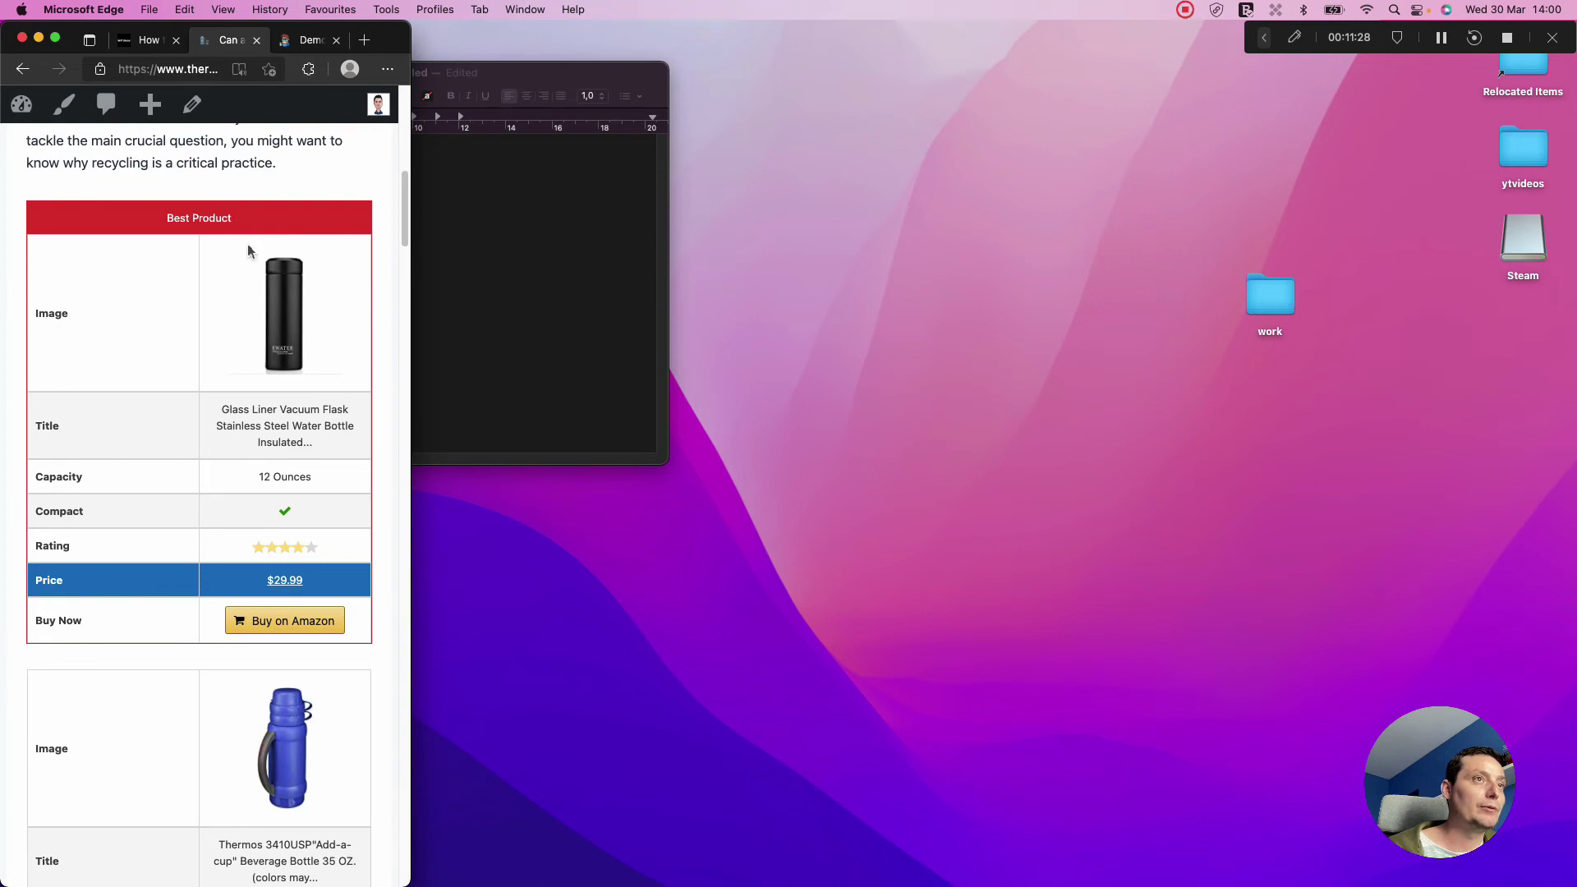
{"action": "scroll", "coordinate": [263, 281], "scroll_direction": "down", "scroll_amount": 1}
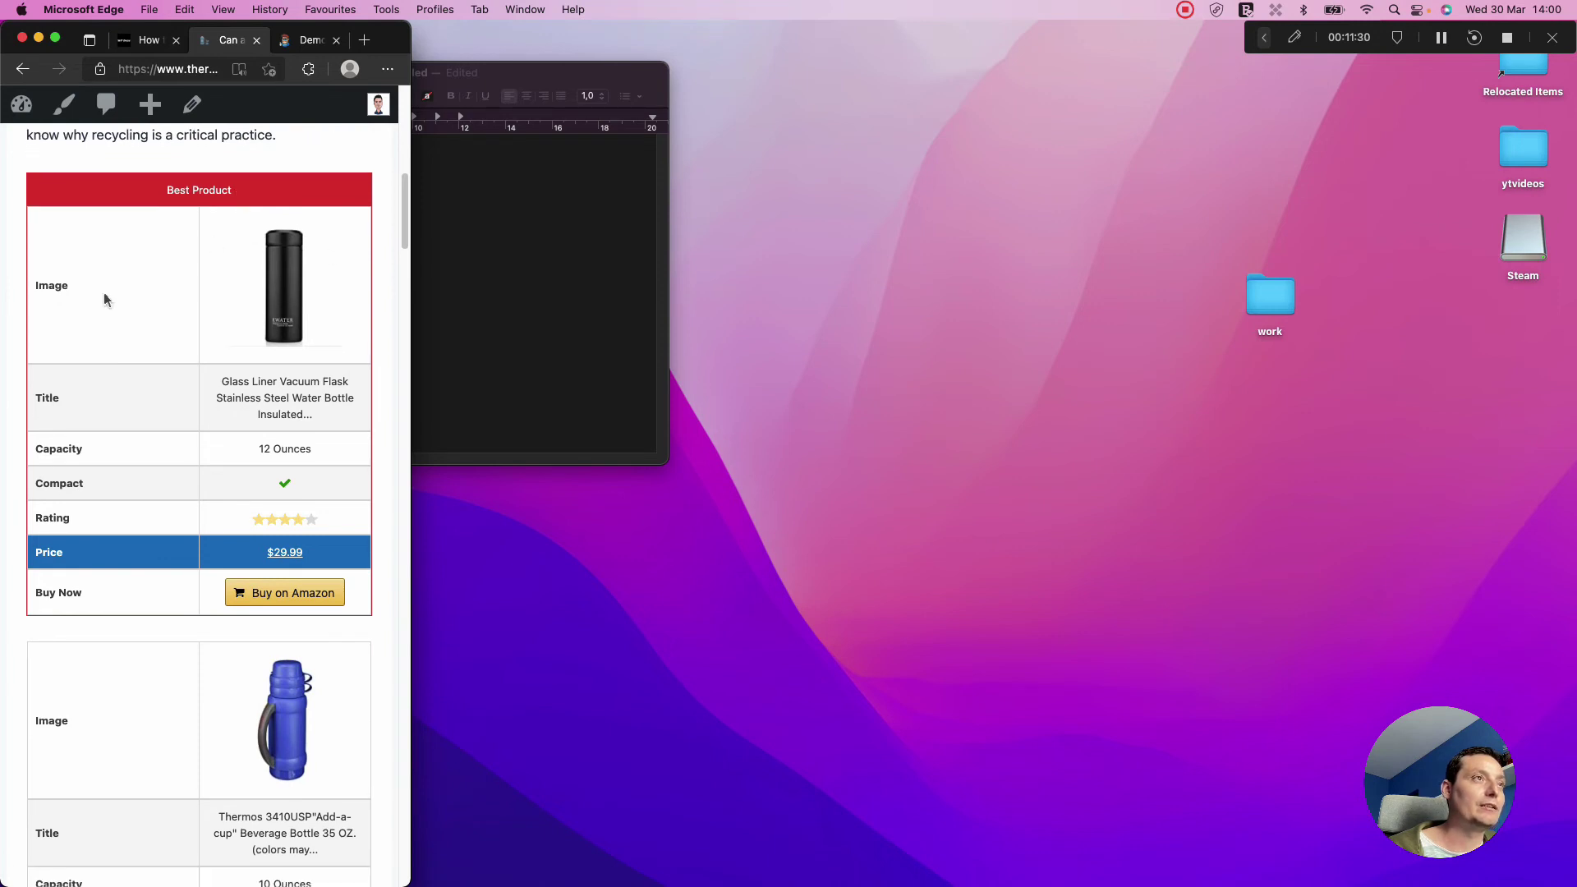
{"action": "scroll", "coordinate": [137, 298], "scroll_direction": "down", "scroll_amount": 7}
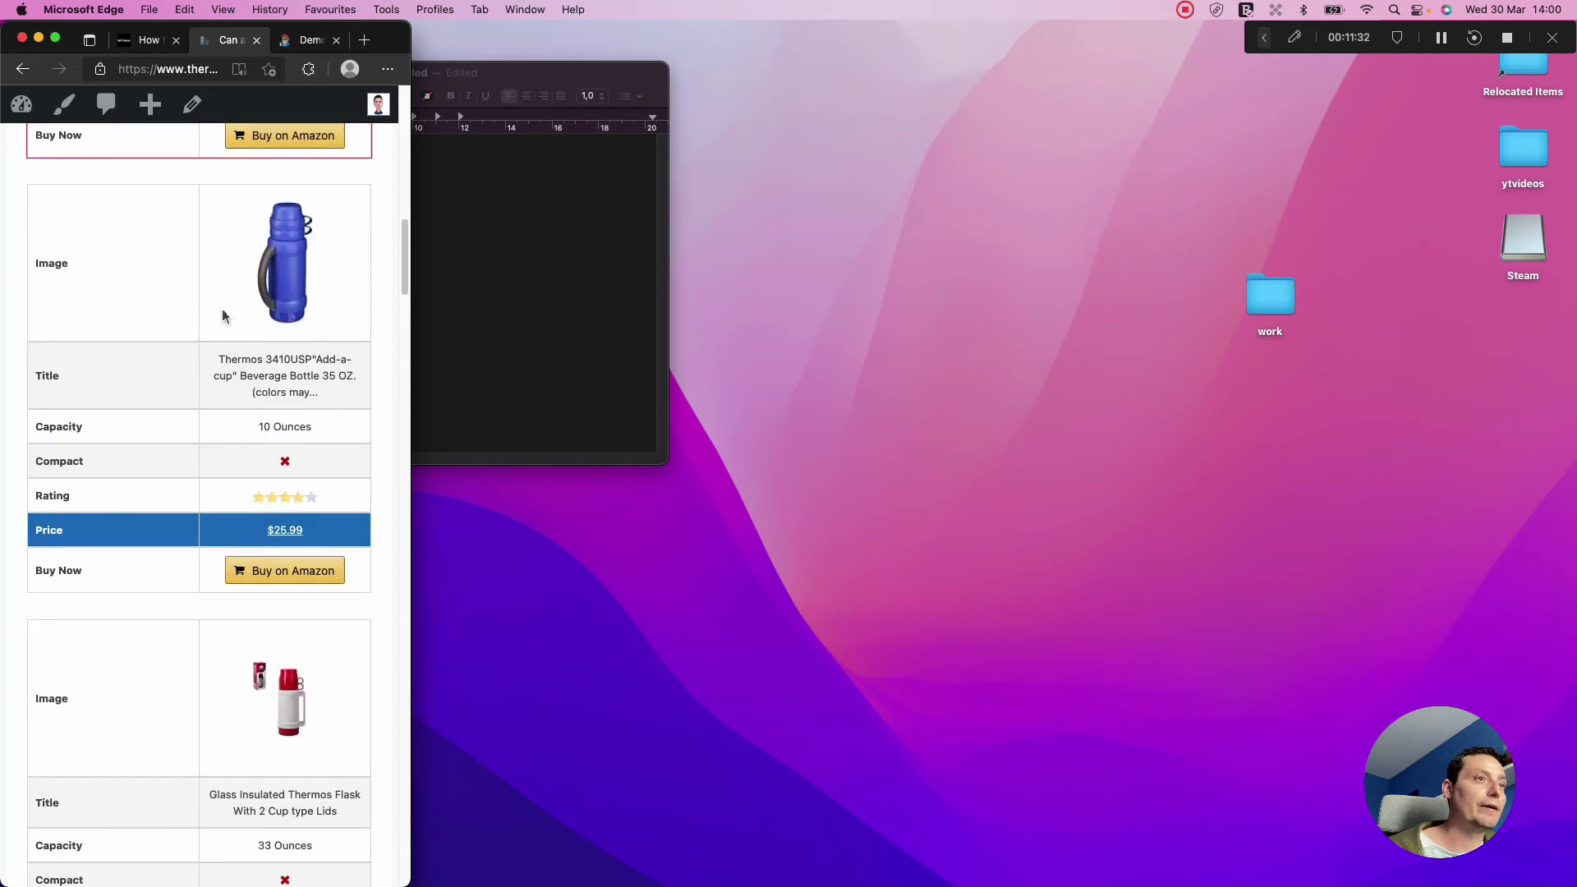
{"action": "scroll", "coordinate": [215, 340], "scroll_direction": "down", "scroll_amount": 8}
{"action": "scroll", "coordinate": [216, 340], "scroll_direction": "up", "scroll_amount": 6}
{"action": "scroll", "coordinate": [277, 372], "scroll_direction": "up", "scroll_amount": 1}
{"action": "scroll", "coordinate": [277, 371], "scroll_direction": "up", "scroll_amount": 4}
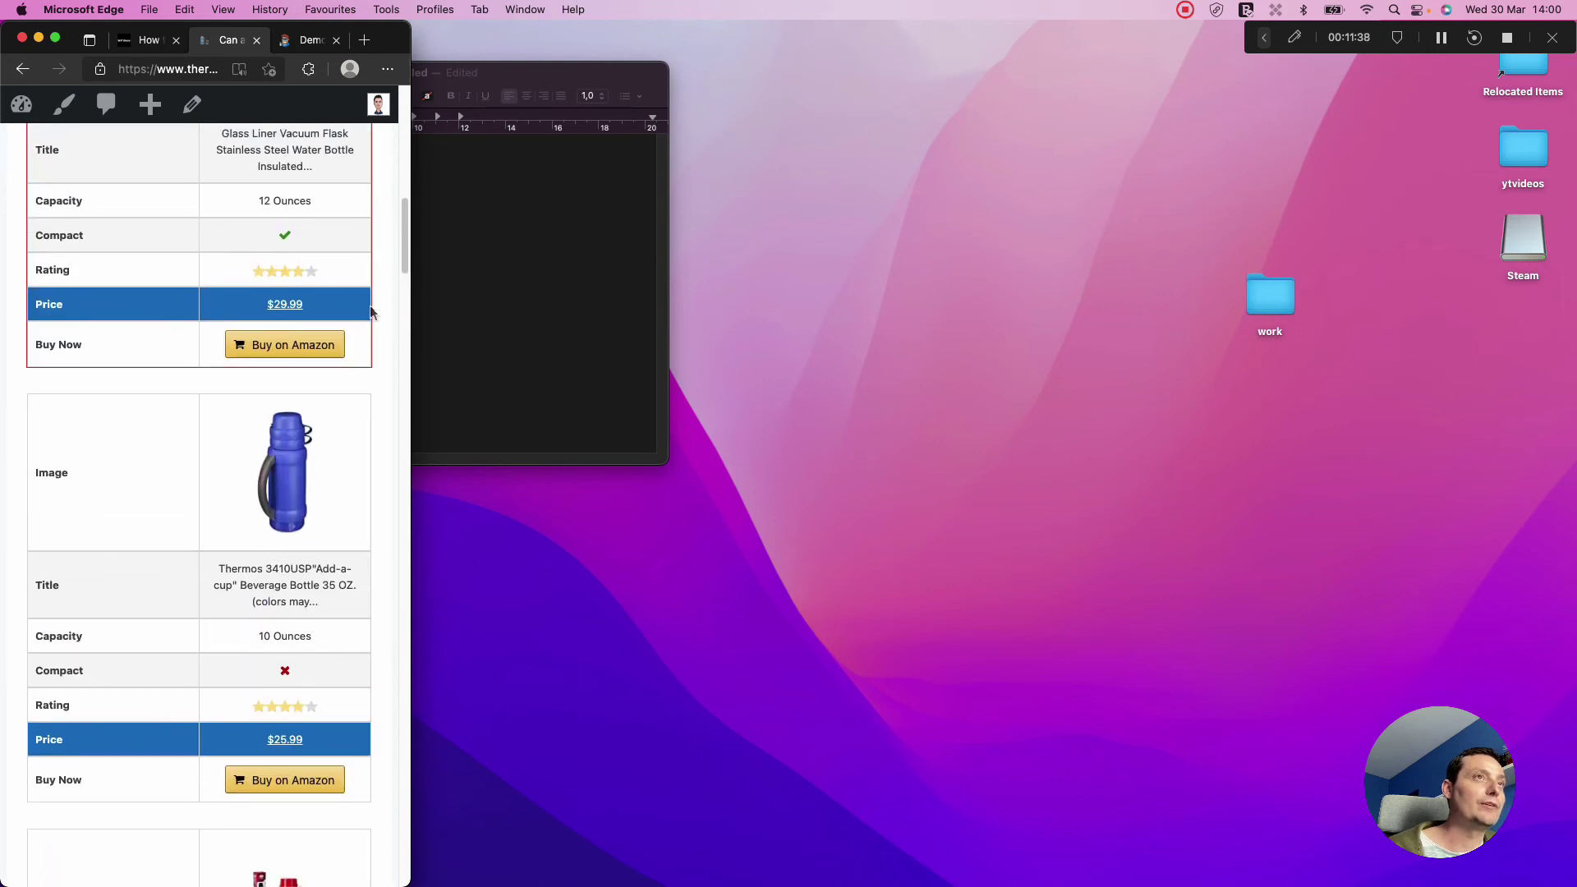
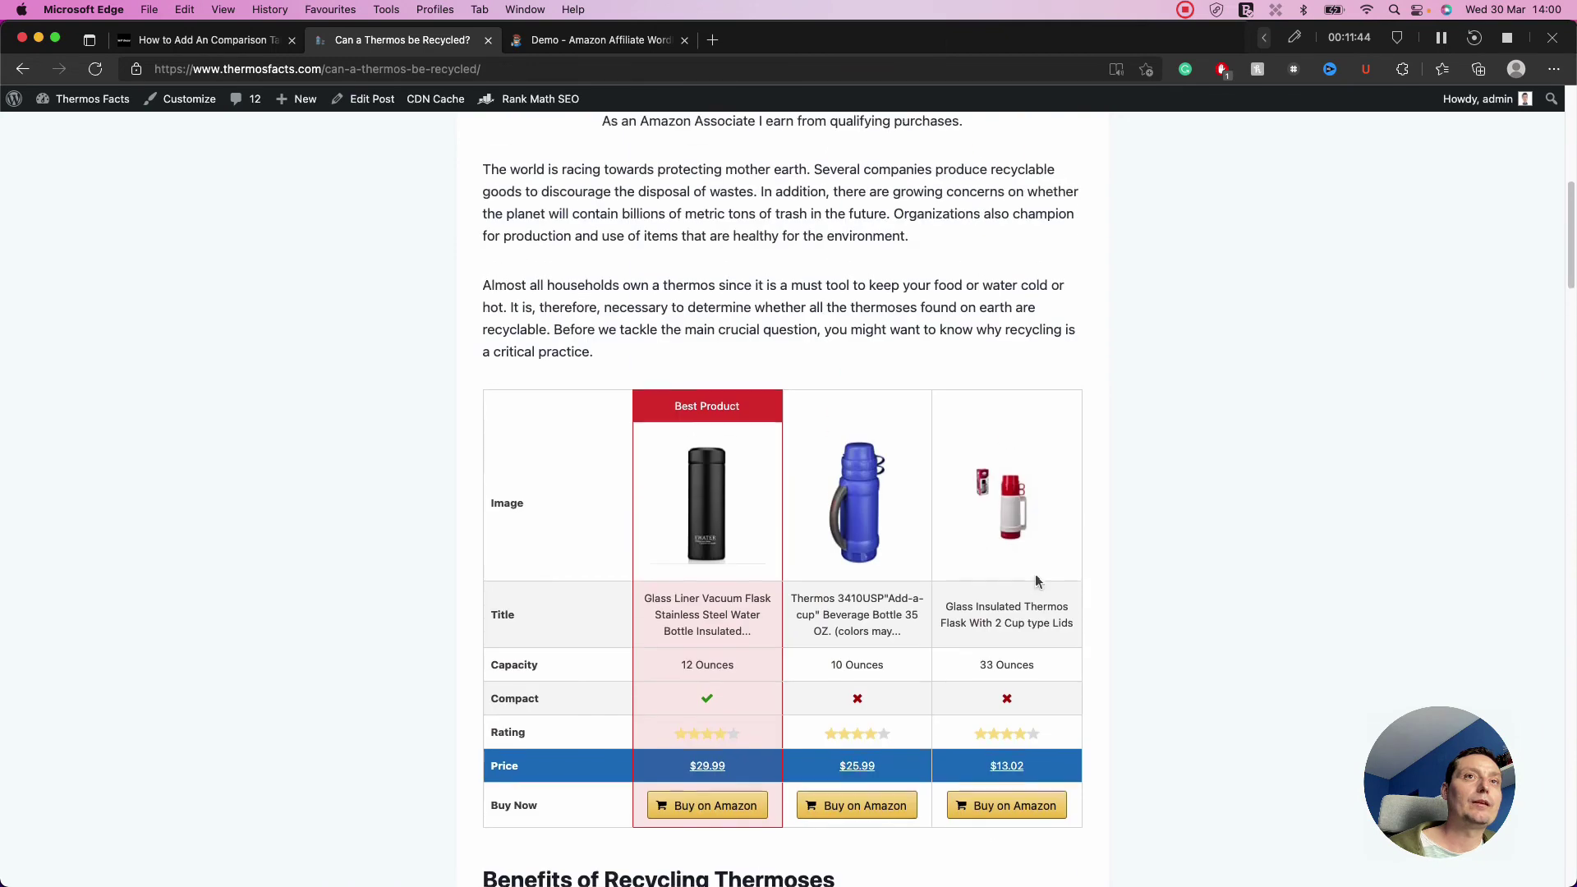
Step: Review the comparison table and the introductory paragraphs above it at full desktop width
{"action": "scroll", "coordinate": [935, 471], "scroll_direction": "down", "scroll_amount": 2}
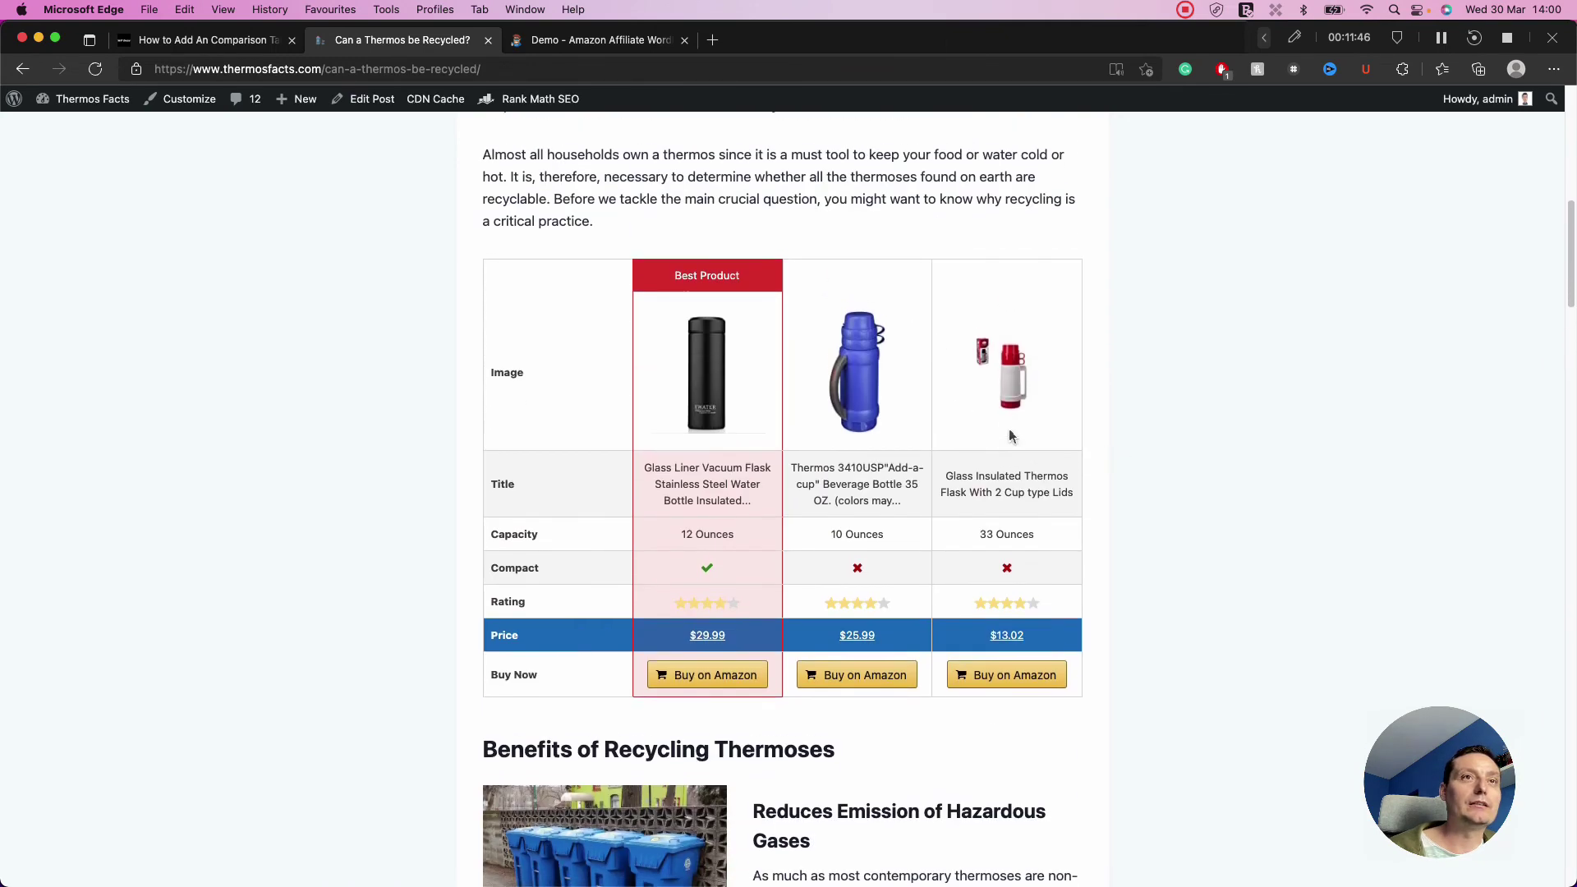
{"action": "scroll", "coordinate": [1004, 436], "scroll_direction": "up", "scroll_amount": 3}
{"action": "scroll", "coordinate": [518, 200], "scroll_direction": "up", "scroll_amount": 2}
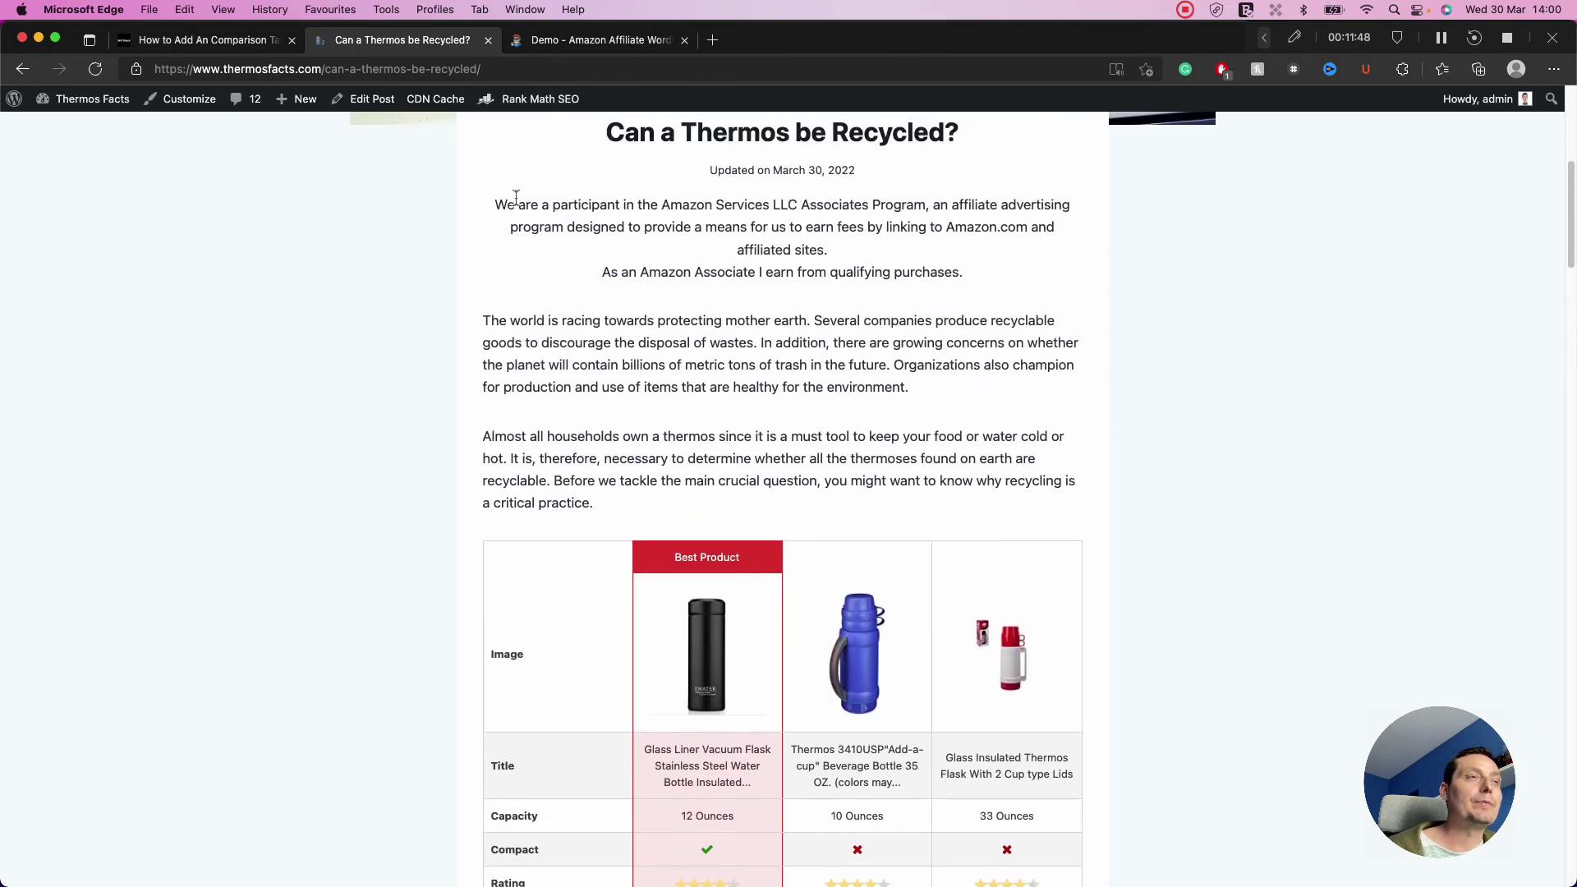
{"action": "scroll", "coordinate": [811, 319], "scroll_direction": "down", "scroll_amount": 4}
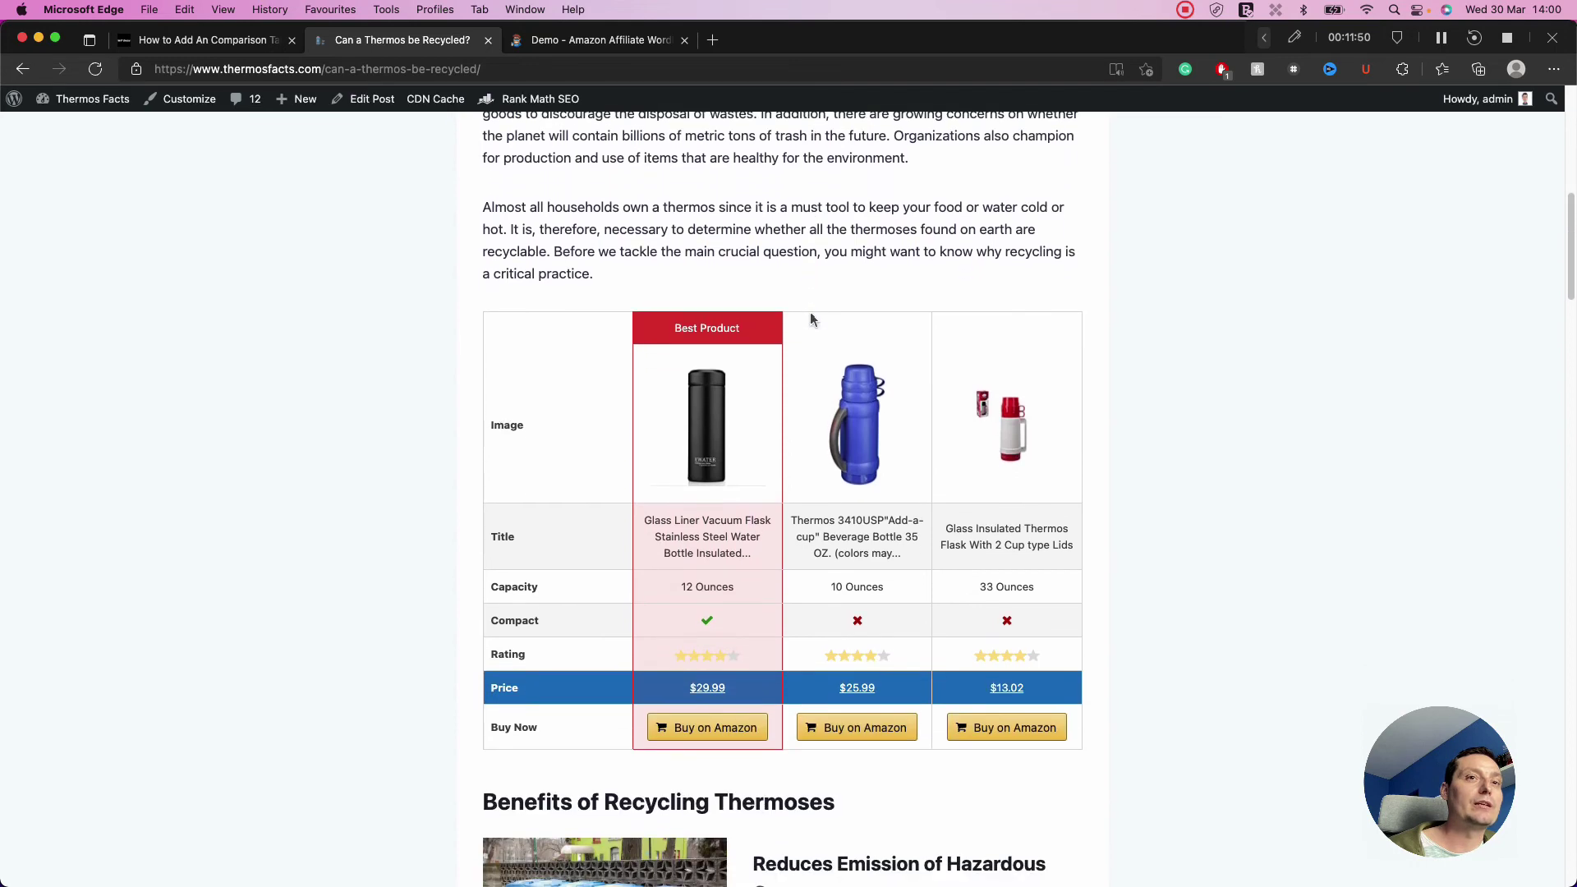
{"action": "scroll", "coordinate": [810, 319], "scroll_direction": "up", "scroll_amount": 5}
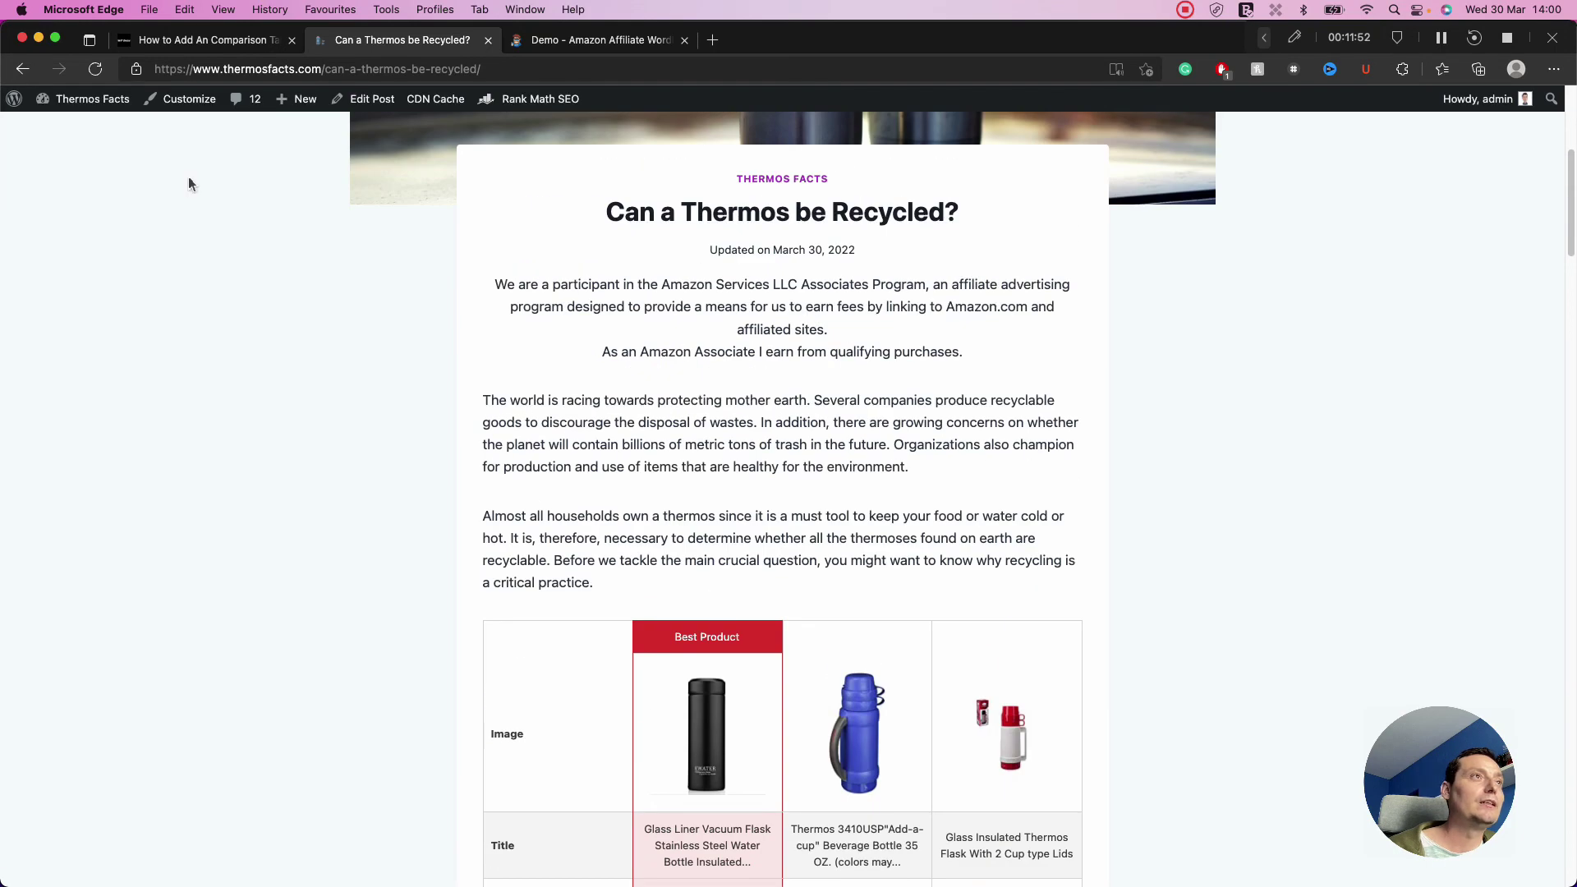
Step: Go to the WordPress dashboard and open the Table Builder section of AAWP's Functions settings
{"action": "left_click", "coordinate": [80, 105]}
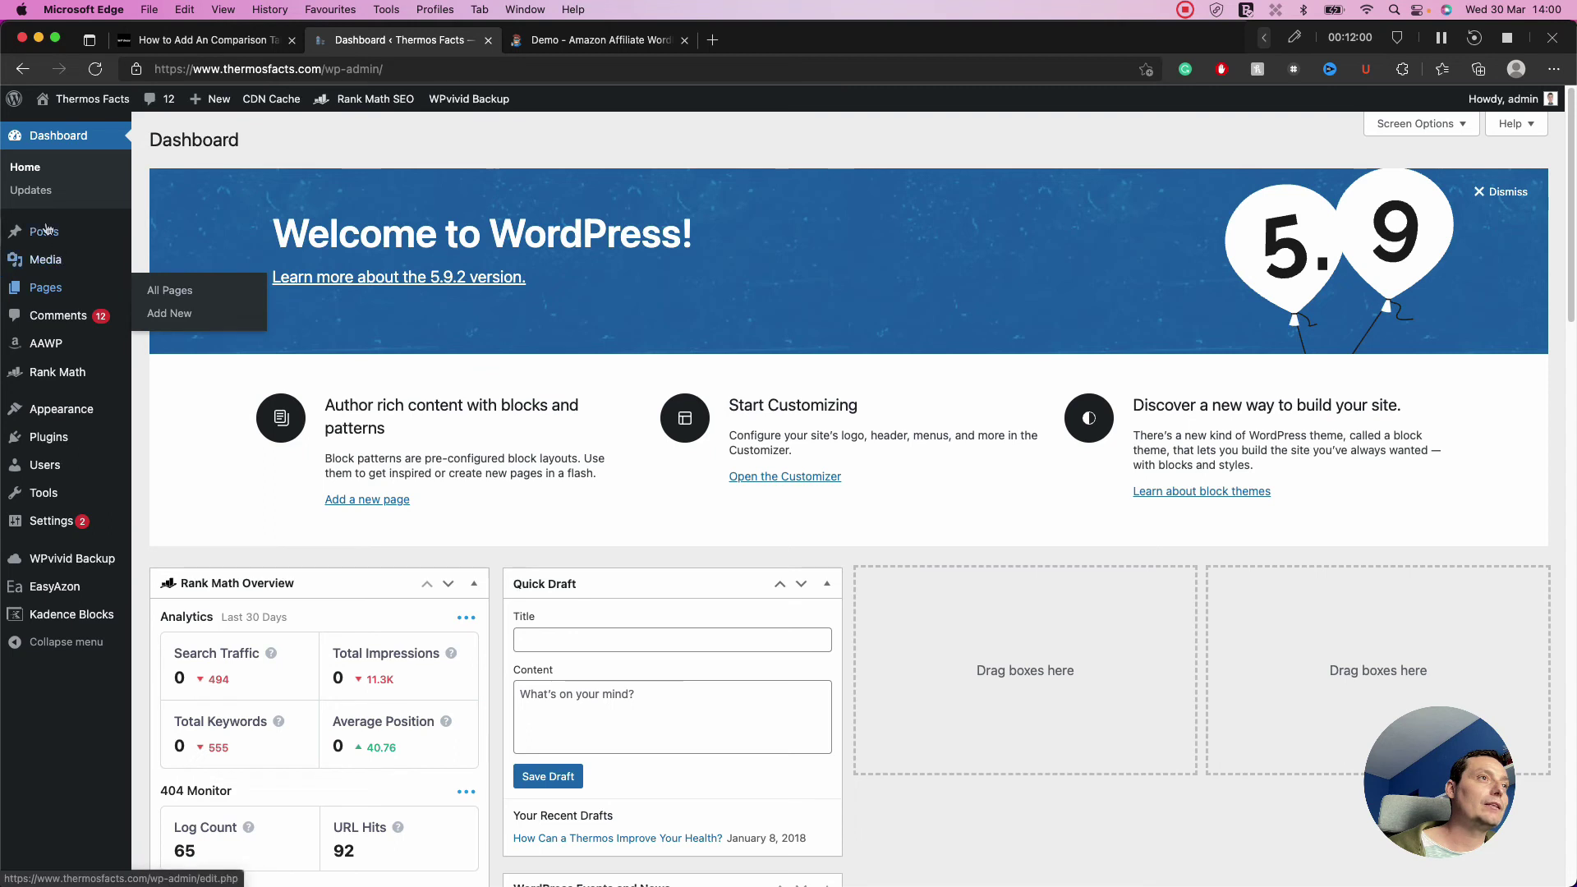
{"action": "mouse_move", "coordinate": [88, 345]}
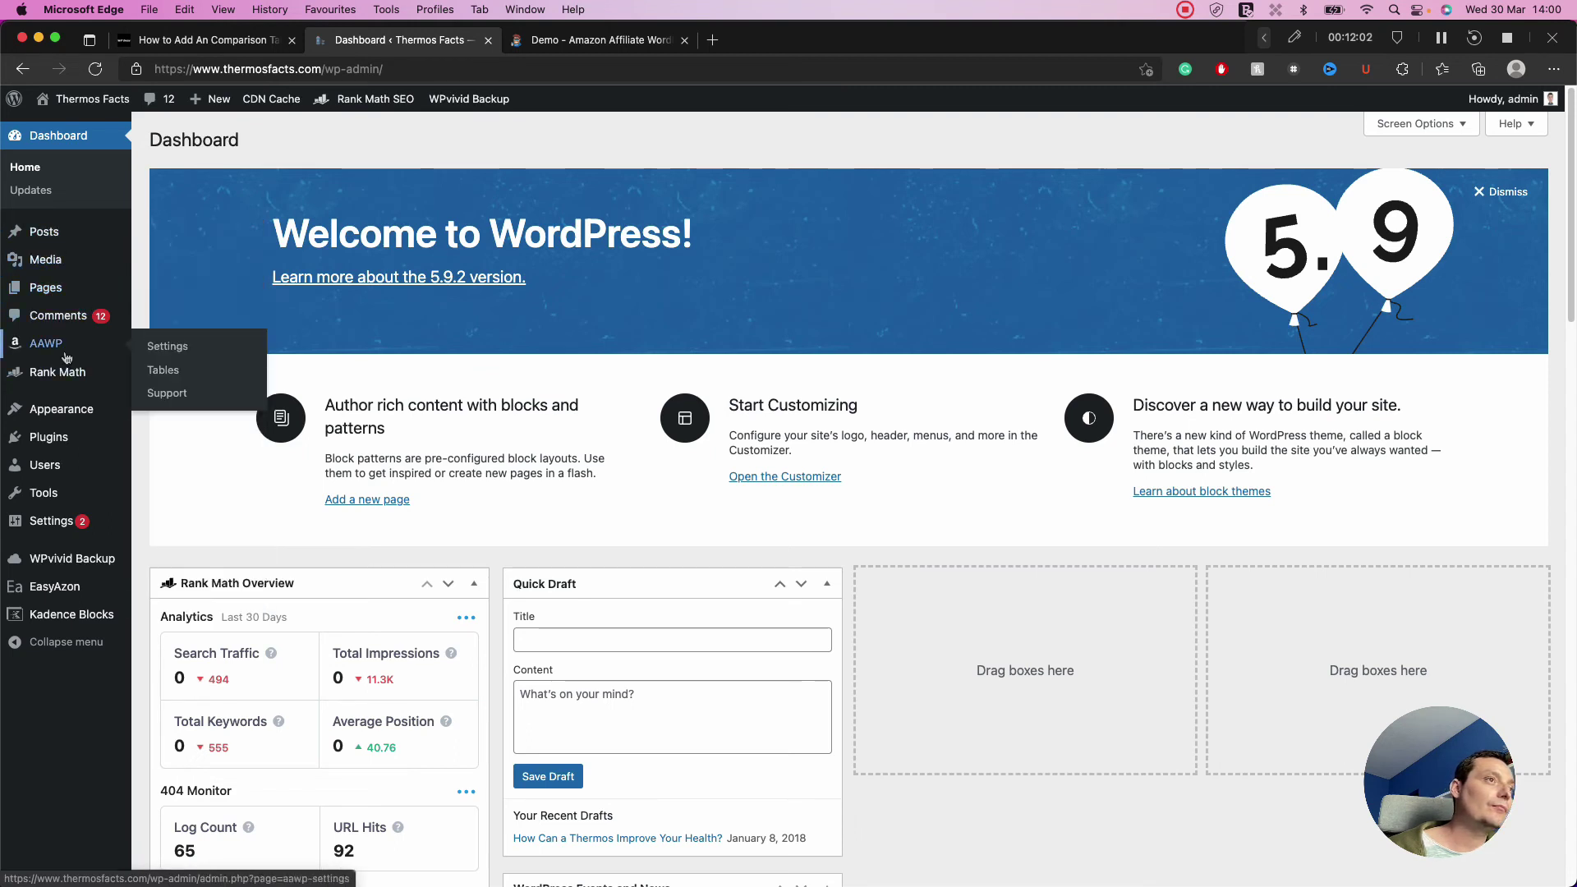
{"action": "left_click", "coordinate": [175, 347]}
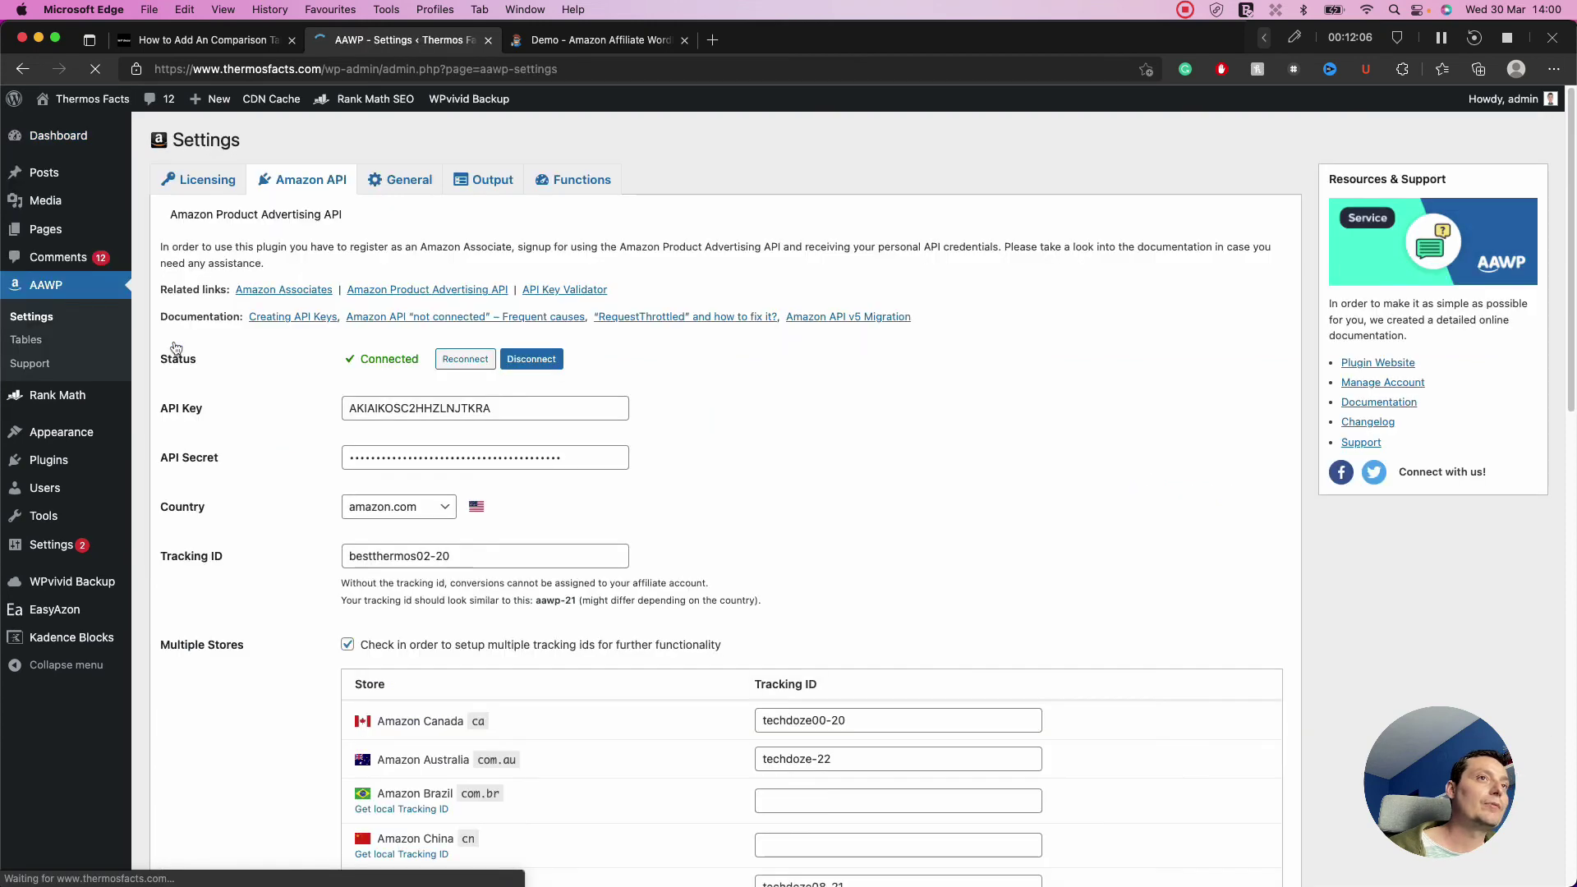
{"action": "left_click", "coordinate": [602, 182]}
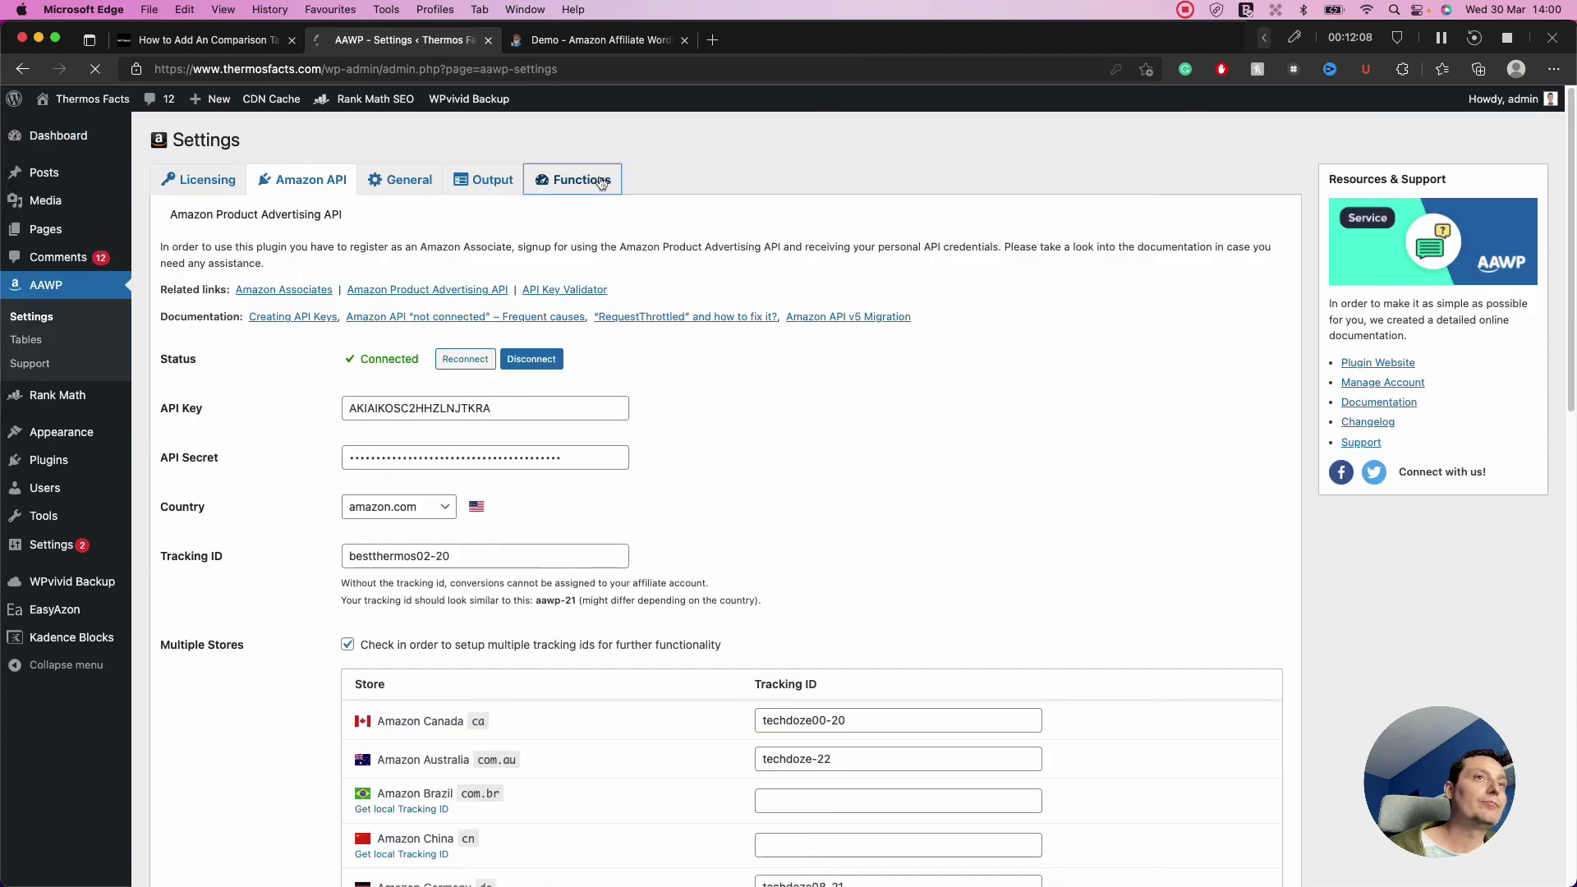
{"action": "scroll", "coordinate": [593, 339], "scroll_direction": "down", "scroll_amount": 6}
{"action": "scroll", "coordinate": [593, 339], "scroll_direction": "down", "scroll_amount": 15}
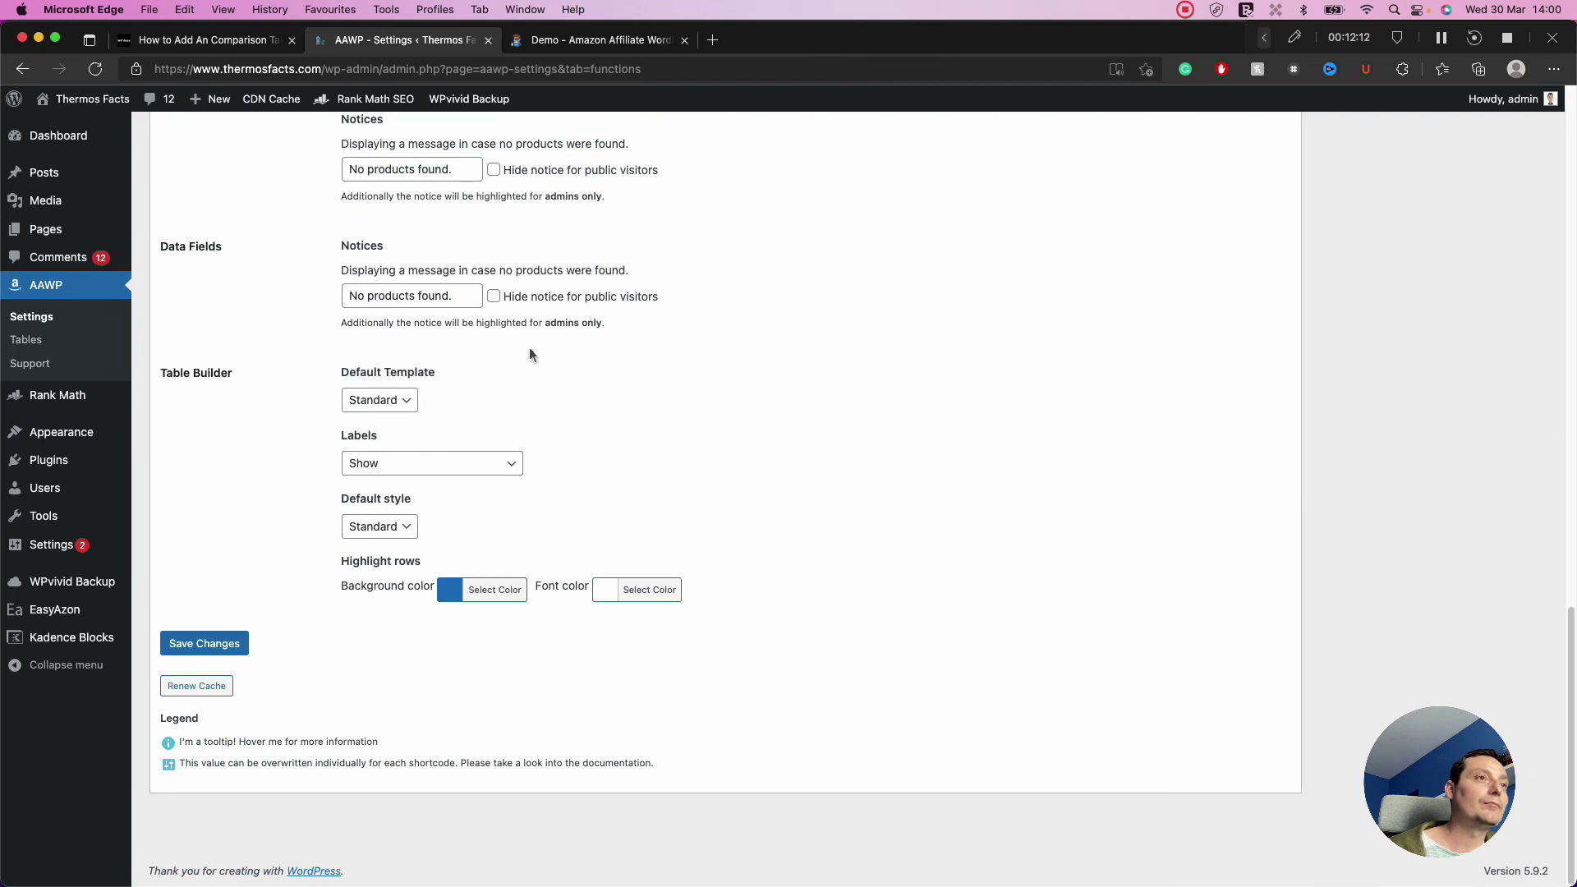
Step: Check the choices offered for the Table Builder's default template, labels and default style without changing them
{"action": "left_click", "coordinate": [402, 404]}
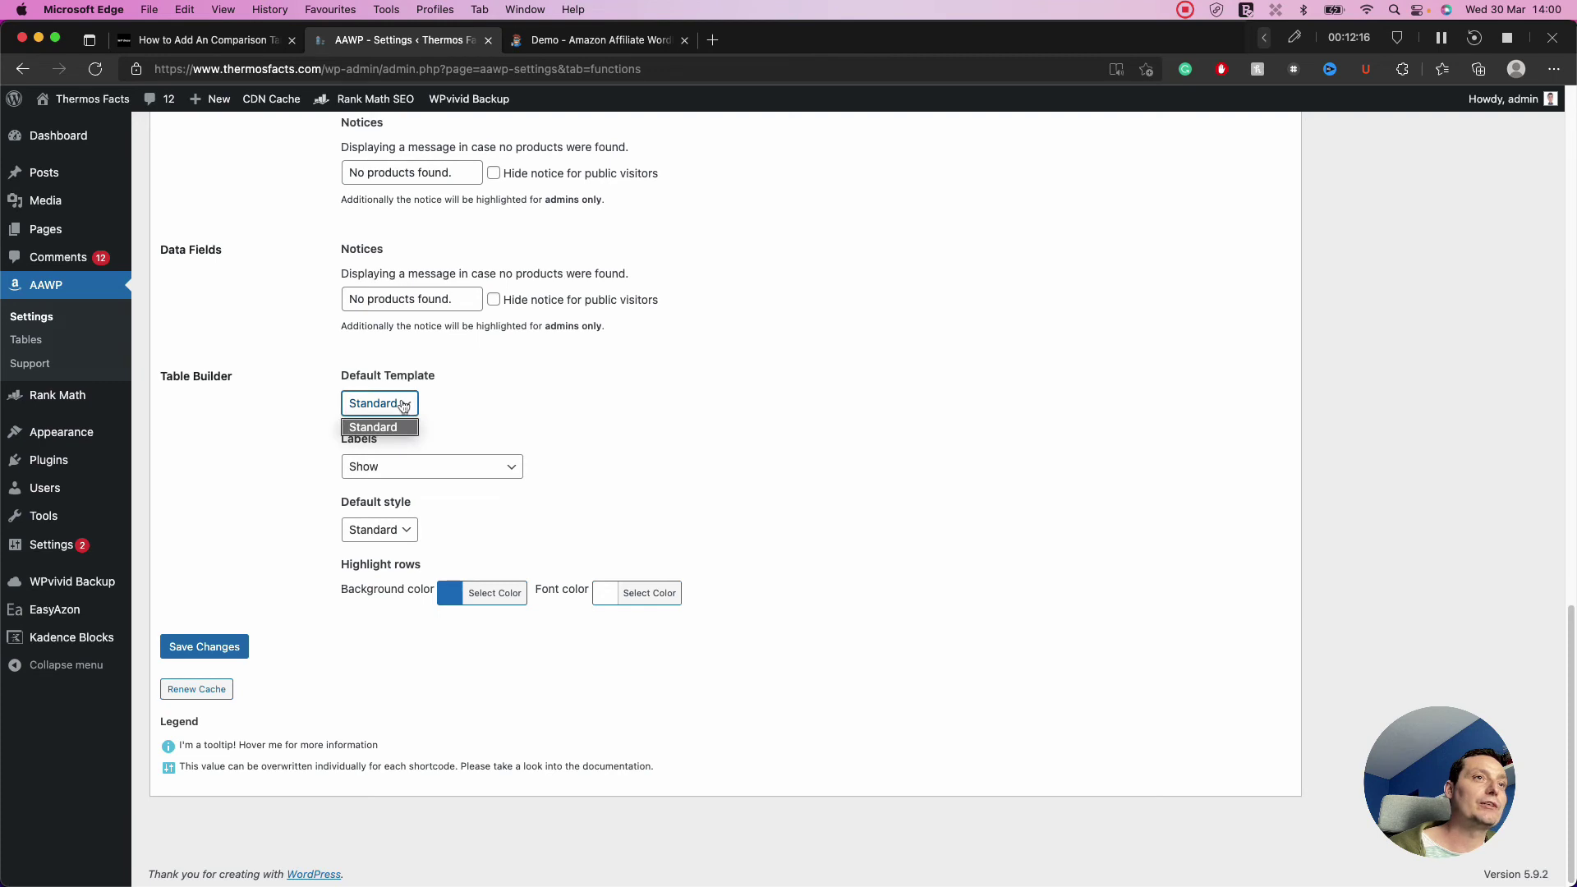
{"action": "left_click", "coordinate": [402, 404]}
{"action": "left_click", "coordinate": [403, 404]}
{"action": "left_click", "coordinate": [403, 404]}
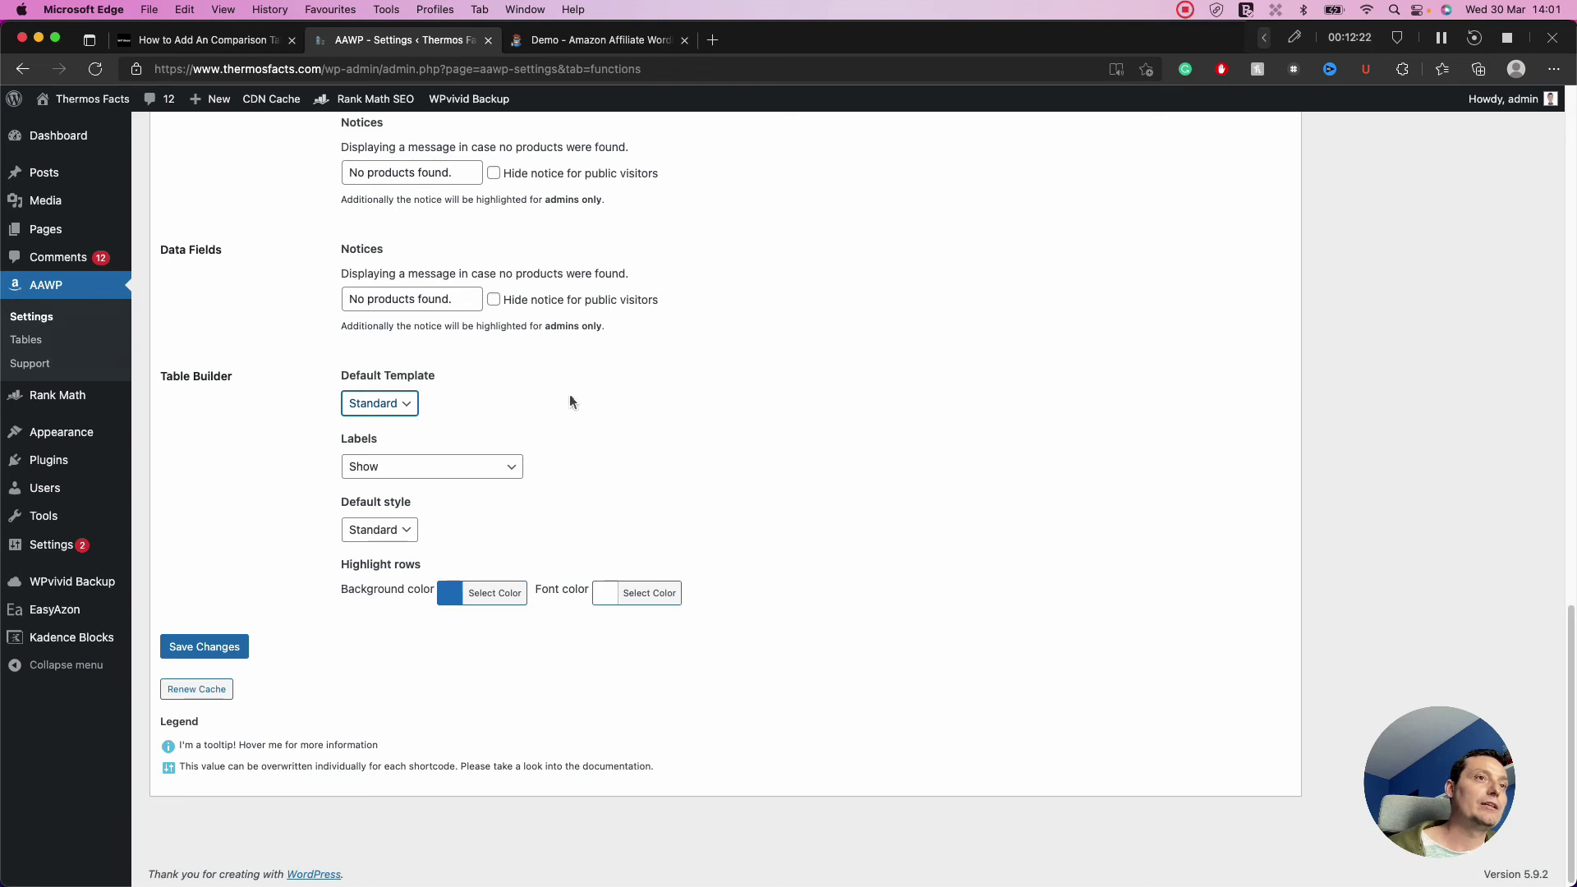
{"action": "left_click", "coordinate": [464, 470]}
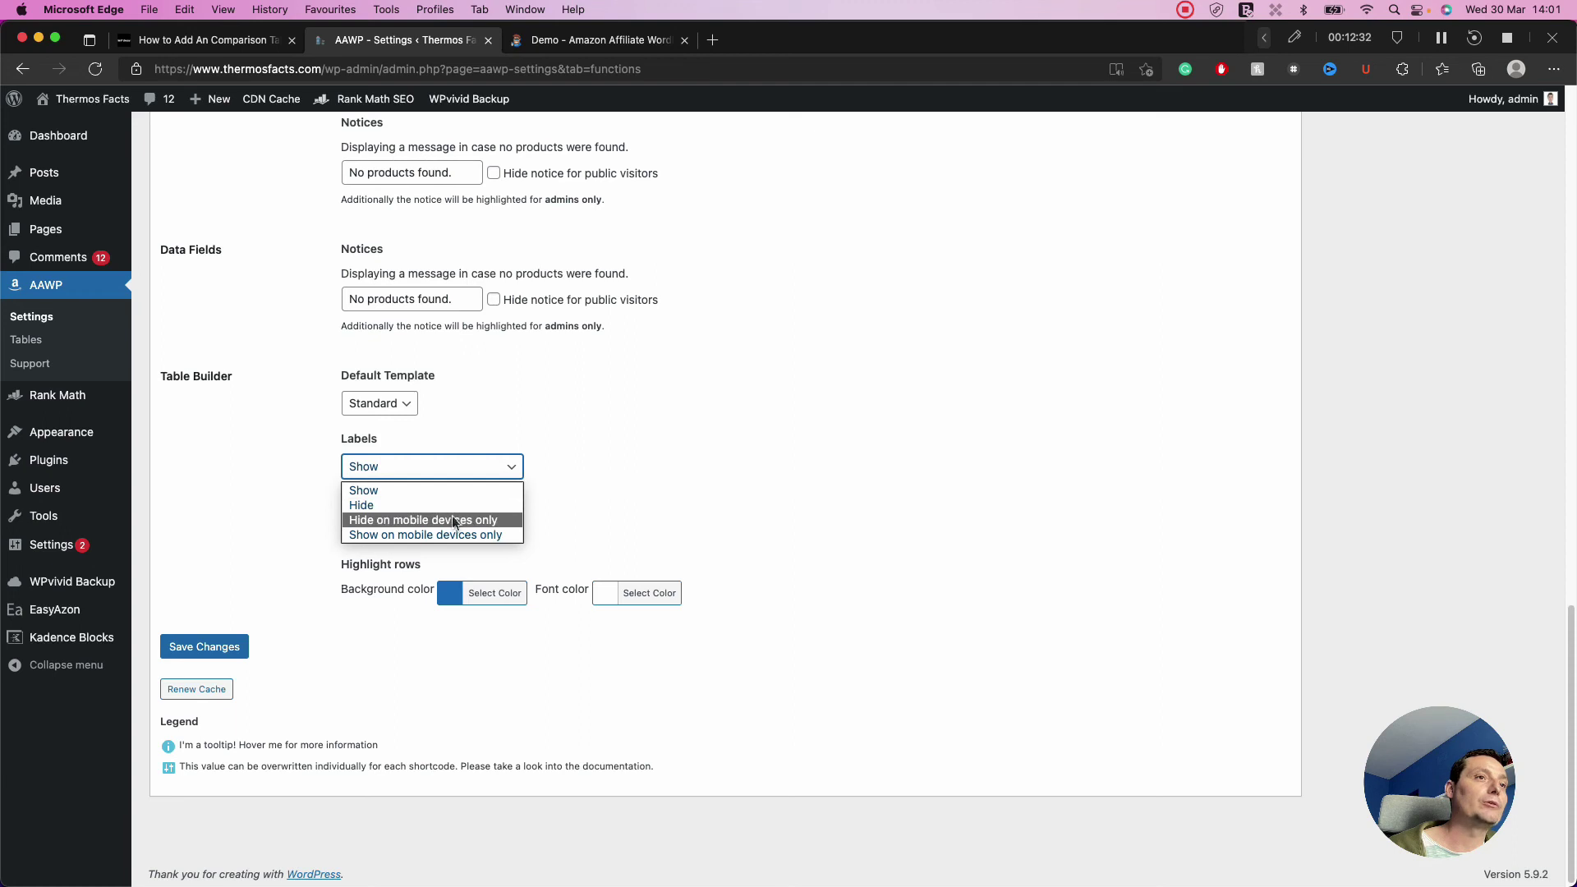
{"action": "left_click", "coordinate": [600, 501]}
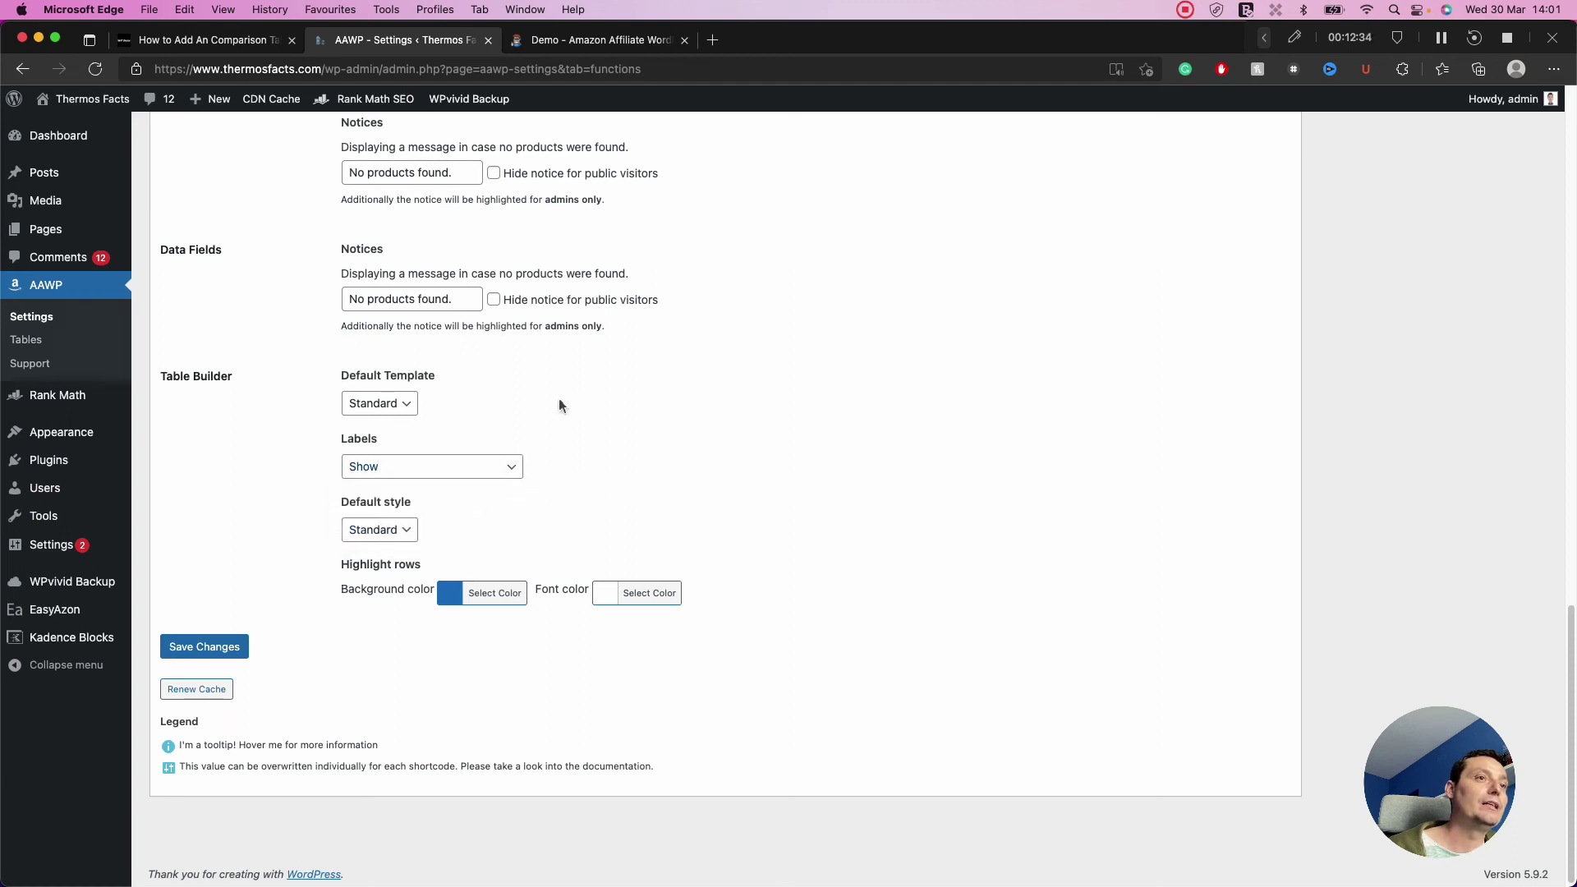
{"action": "scroll", "coordinate": [559, 402], "scroll_direction": "down", "scroll_amount": 1}
{"action": "left_click", "coordinate": [389, 529]}
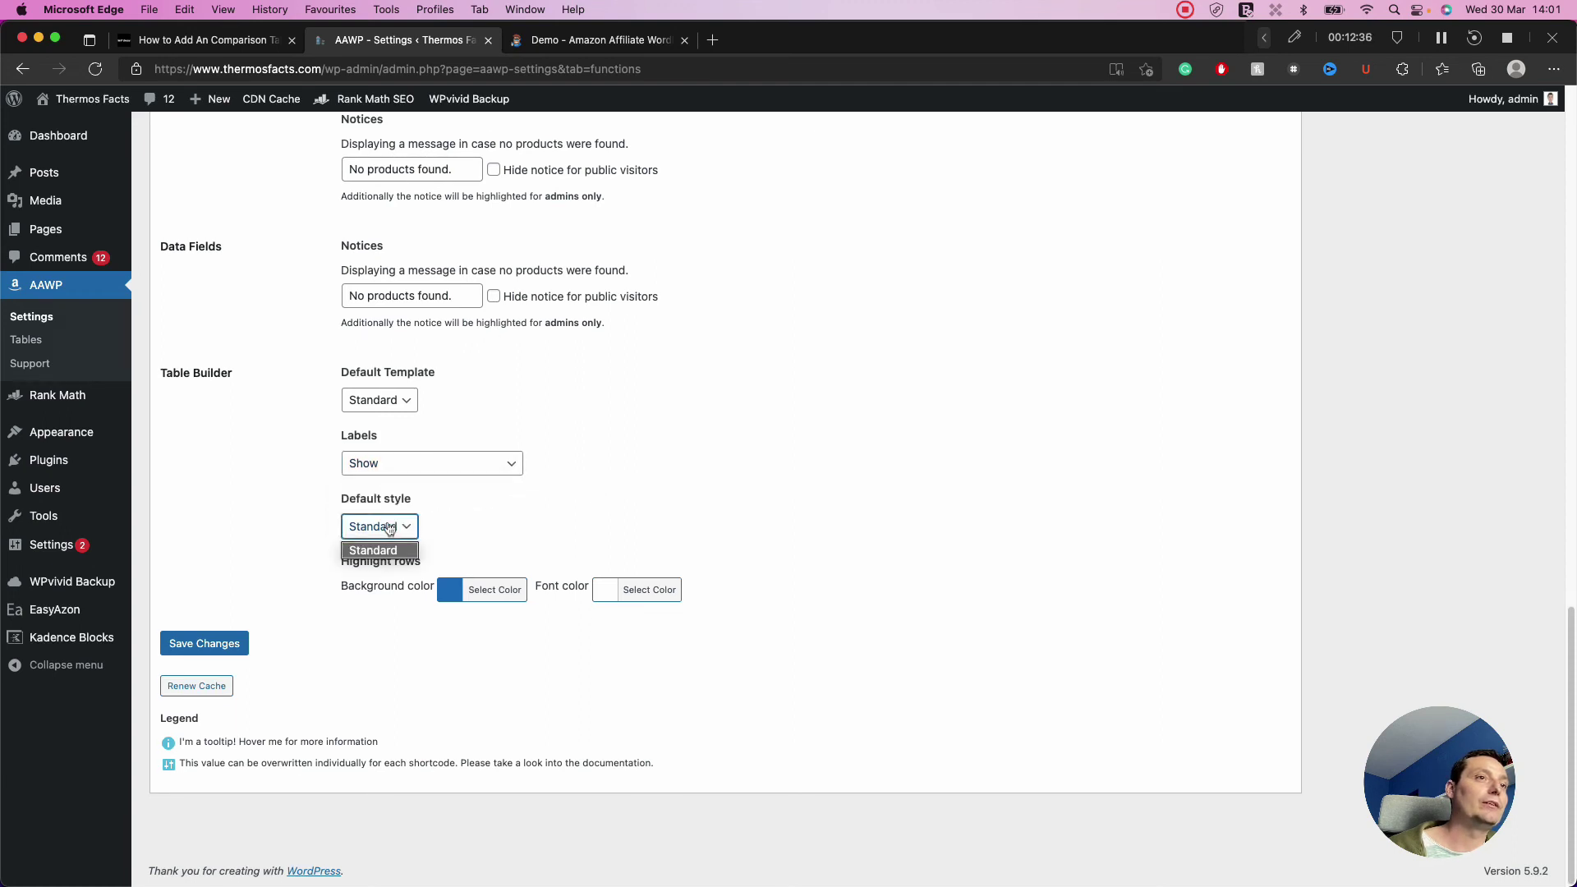
{"action": "left_click", "coordinate": [389, 529]}
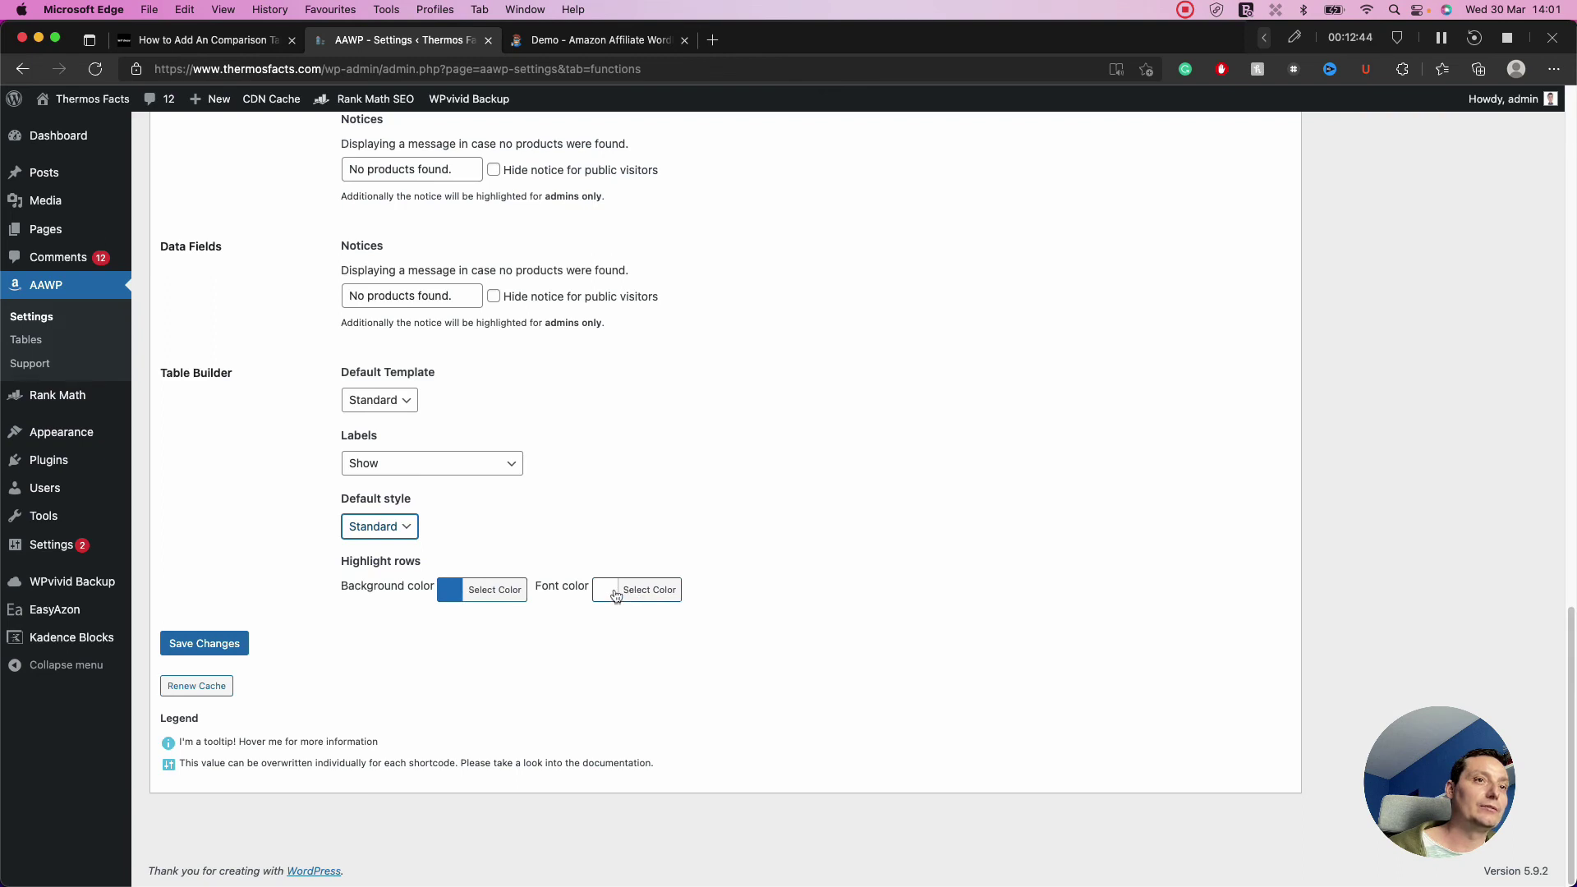
Step: Set the Table Builder's highlighted rows to a green background and yellow #eeee22 font, and save the settings
{"action": "left_click", "coordinate": [458, 600]}
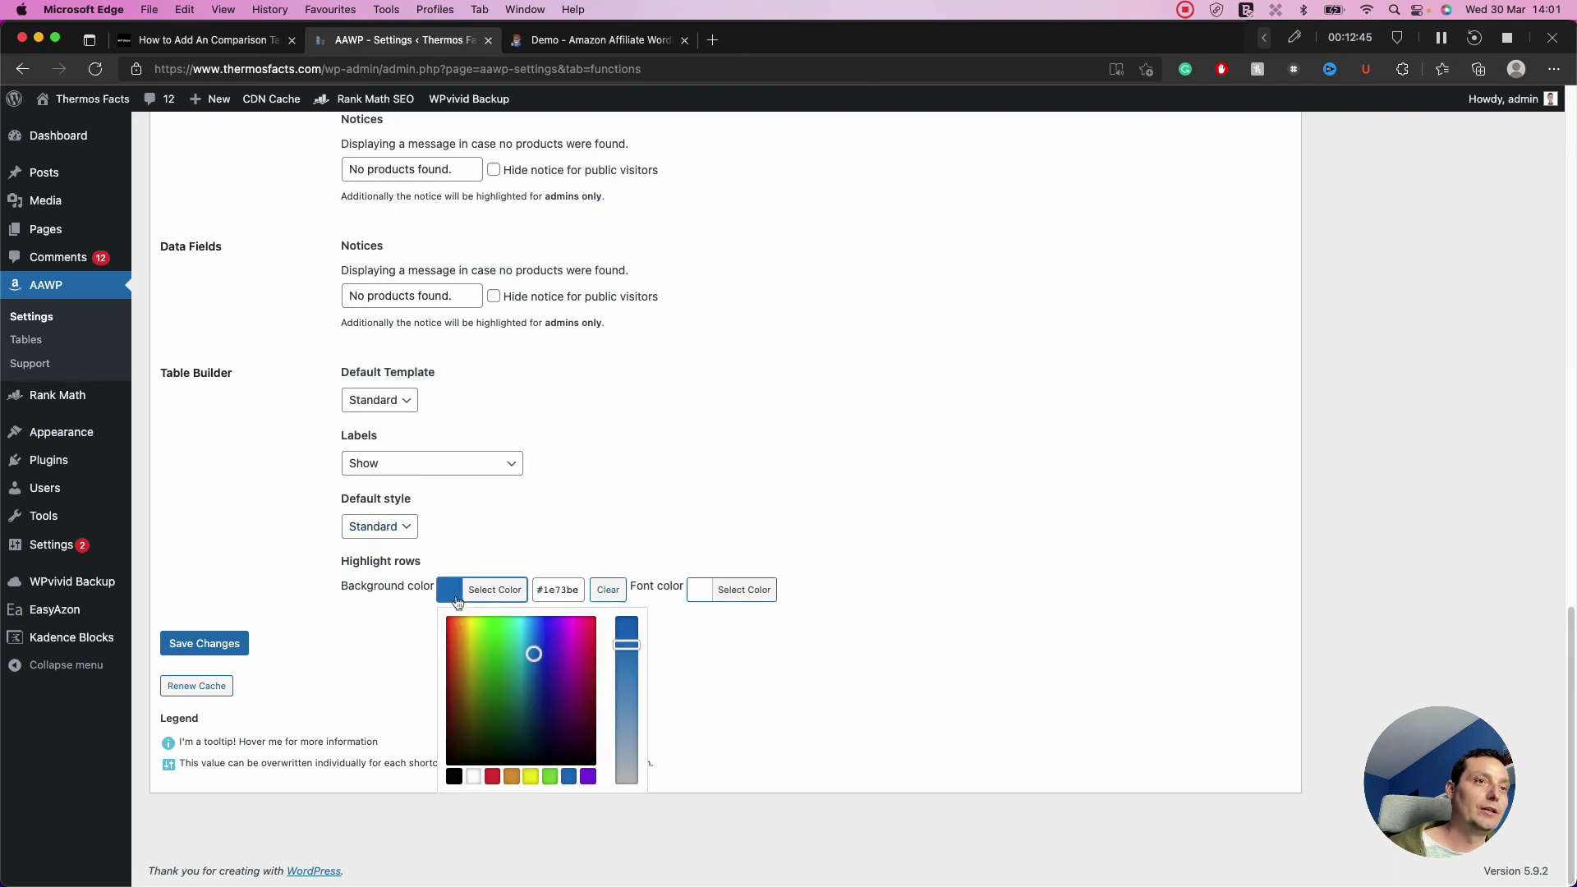
{"action": "left_click", "coordinate": [549, 776]}
{"action": "left_click", "coordinate": [379, 672]}
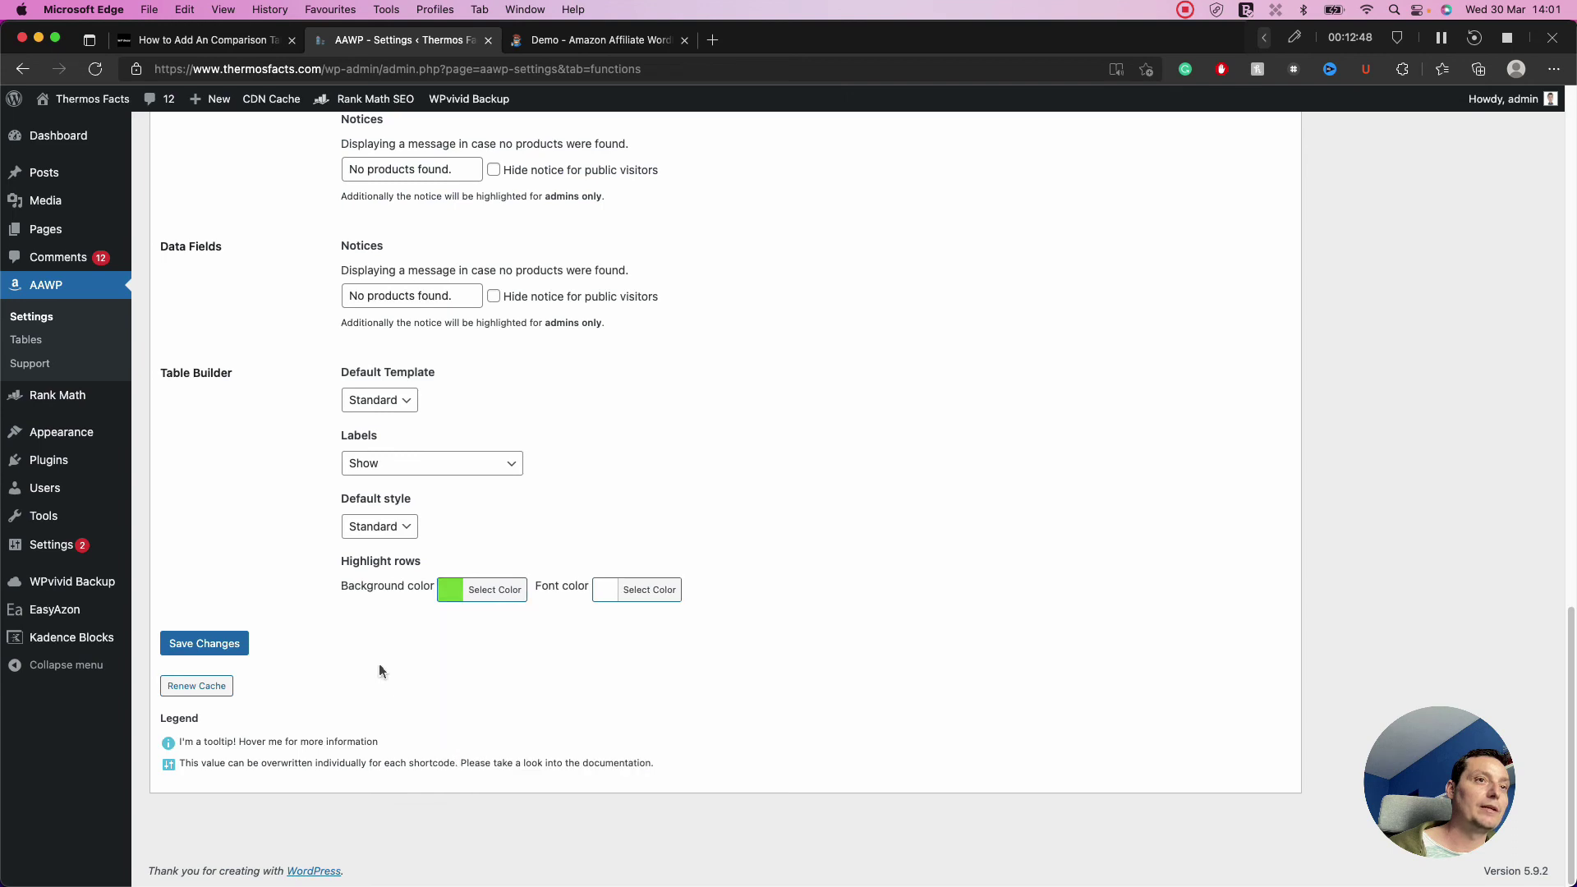
{"action": "left_click", "coordinate": [642, 604]}
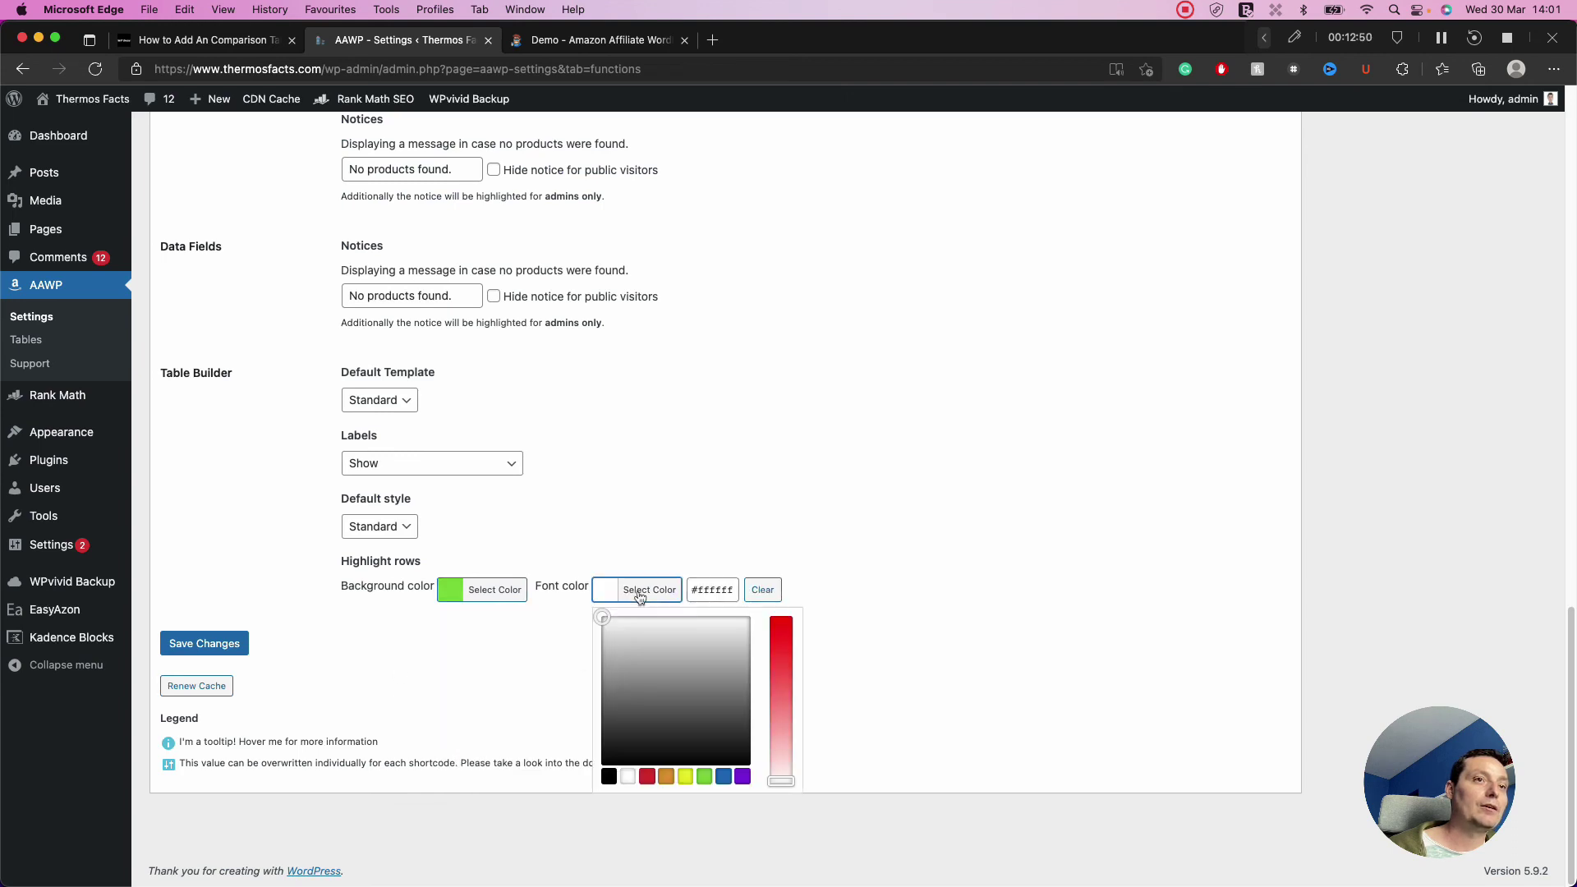
{"action": "left_click", "coordinate": [685, 778]}
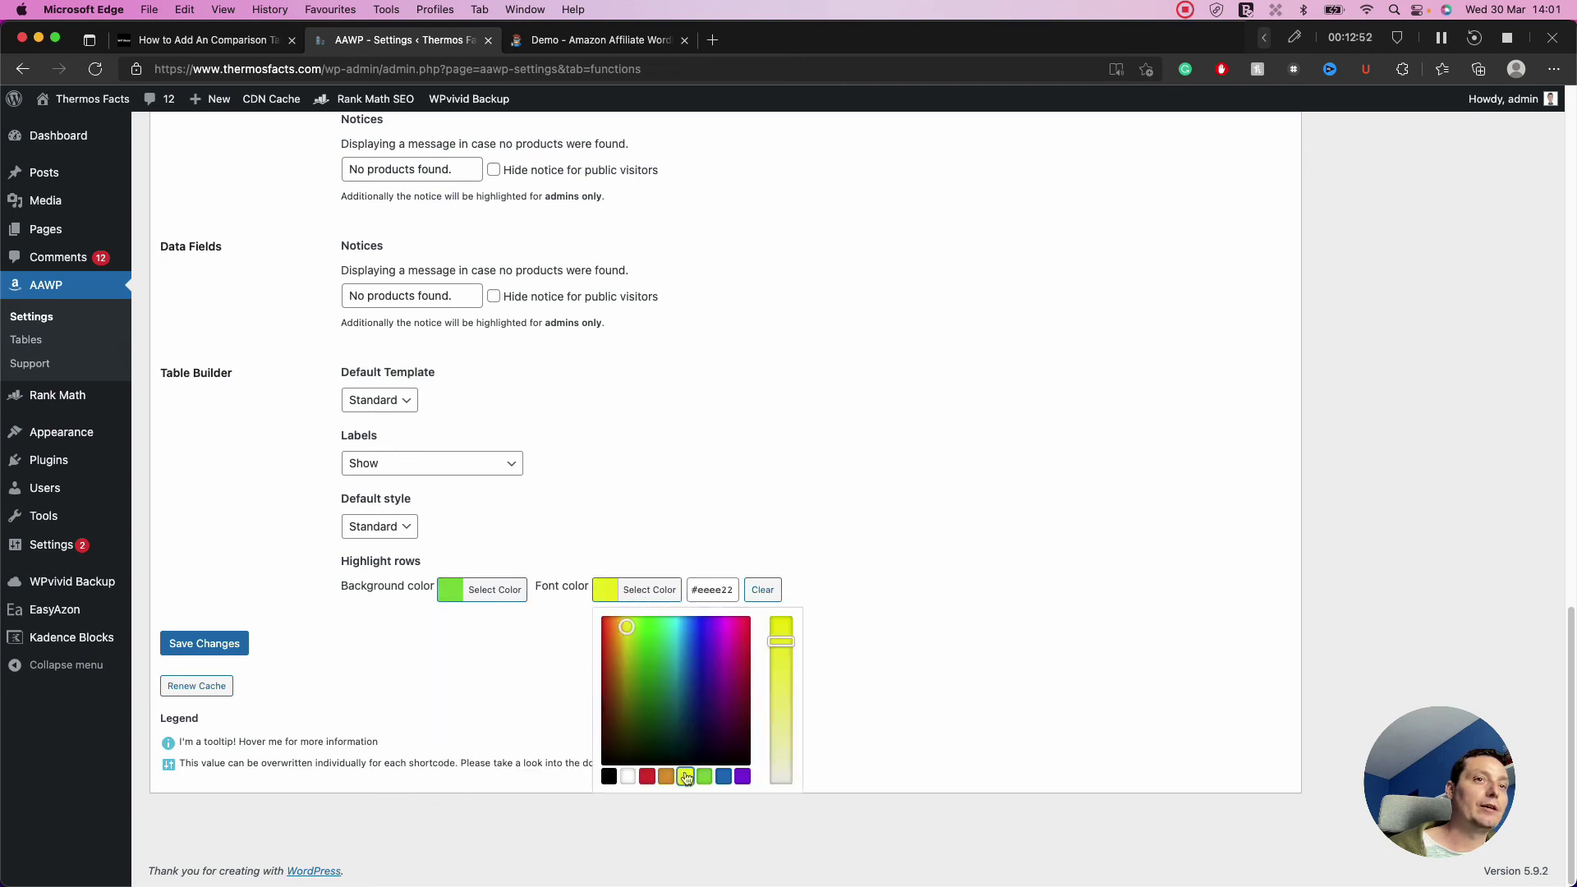
{"action": "left_click", "coordinate": [473, 668]}
{"action": "left_click", "coordinate": [222, 651]}
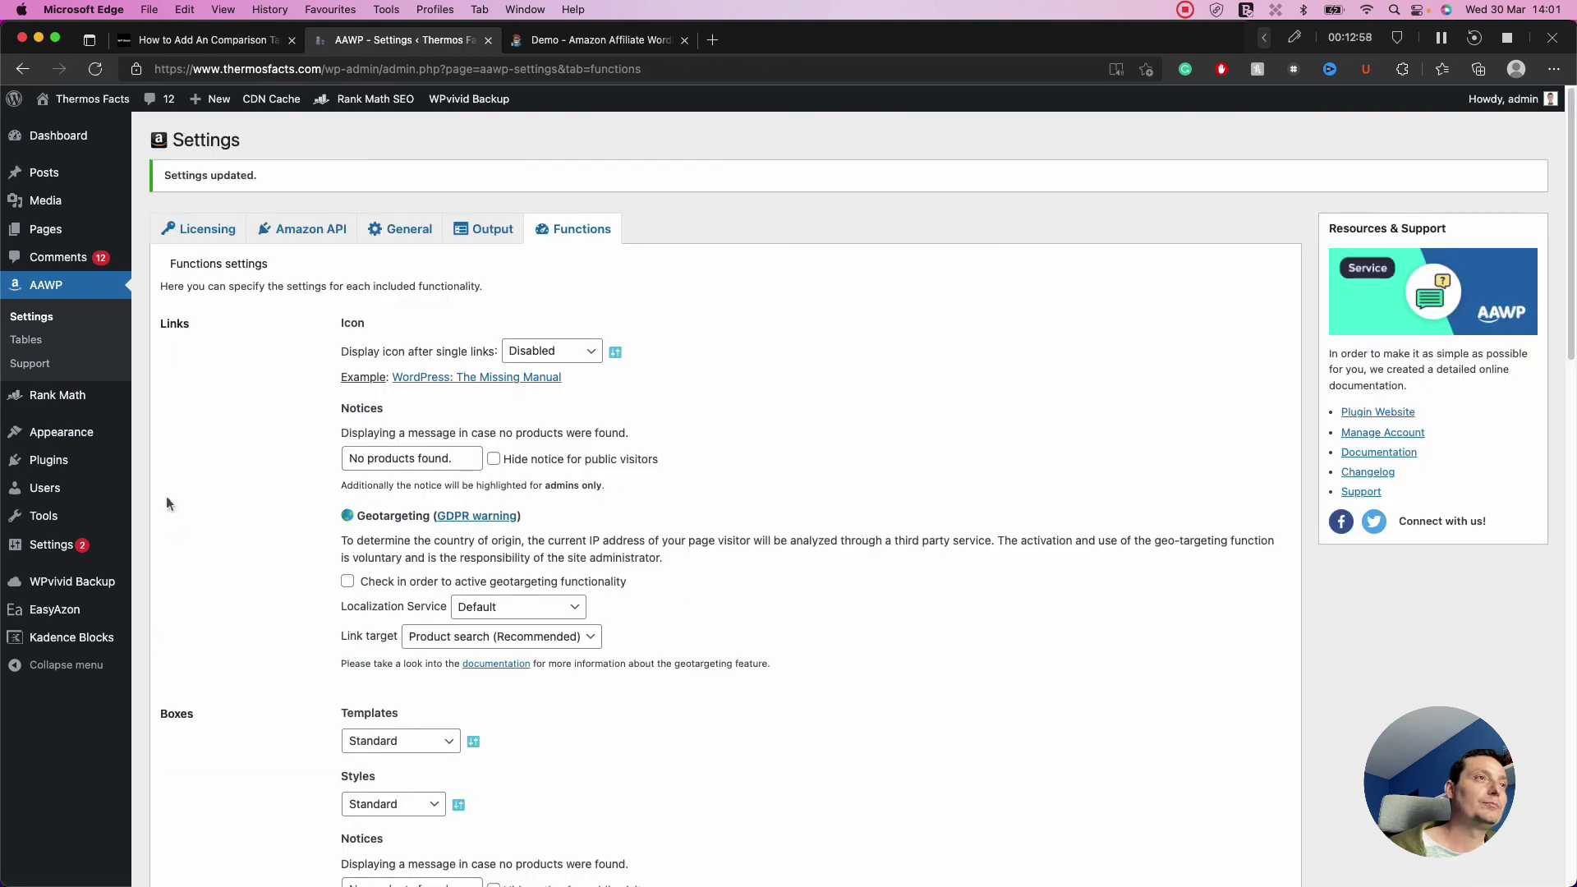
Step: Leave the plugin settings and visit the live Thermos Facts home page with its list of posts
{"action": "mouse_move", "coordinate": [49, 175]}
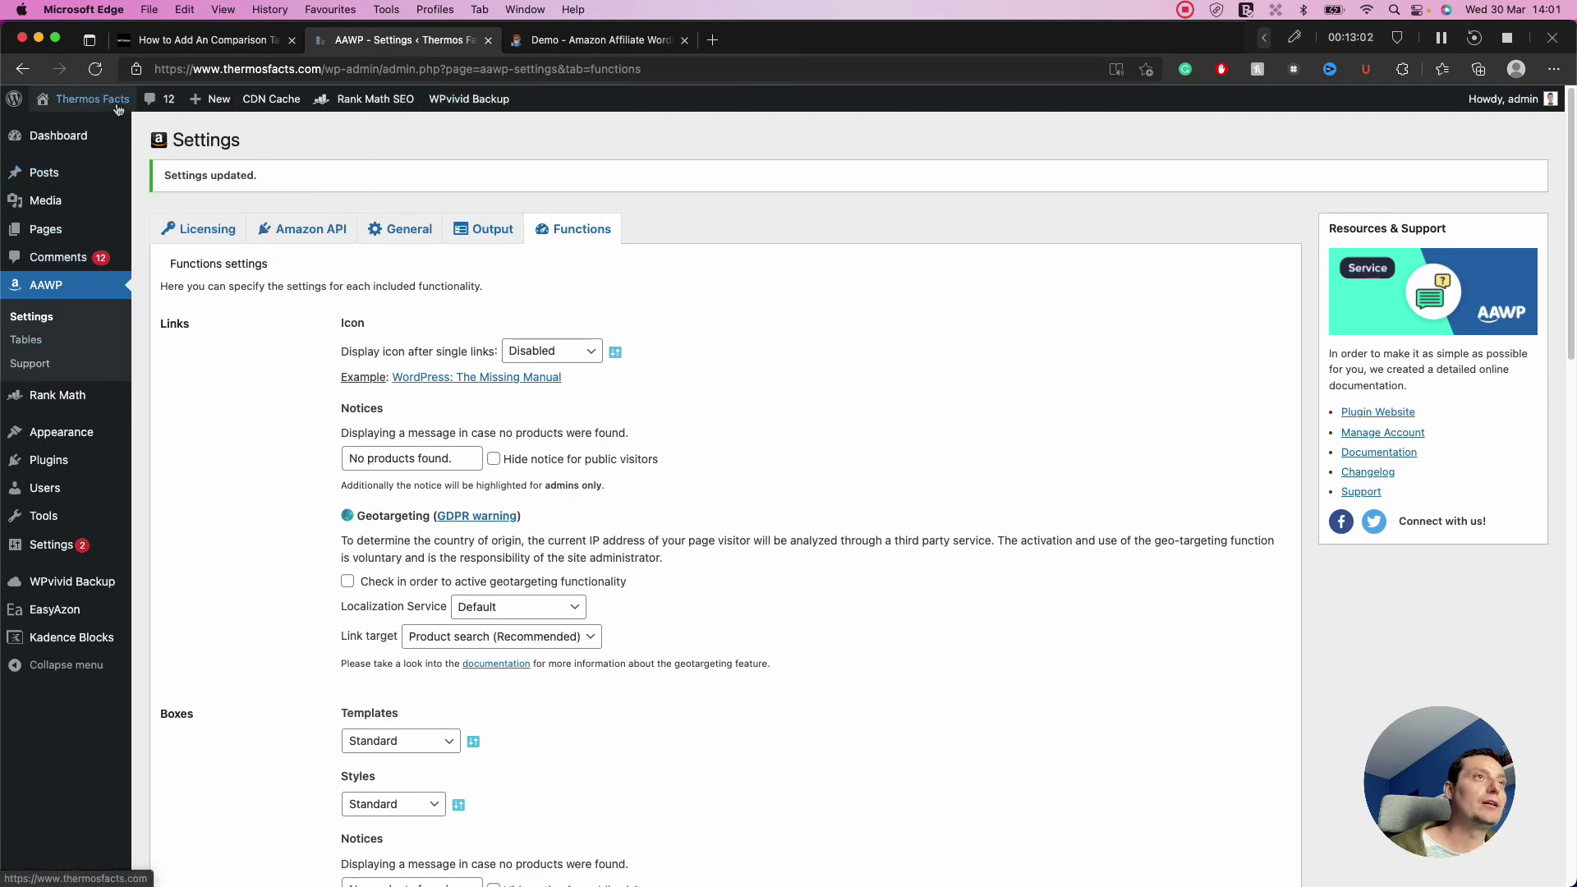
{"action": "mouse_move", "coordinate": [66, 100]}
{"action": "left_click", "coordinate": [65, 129]}
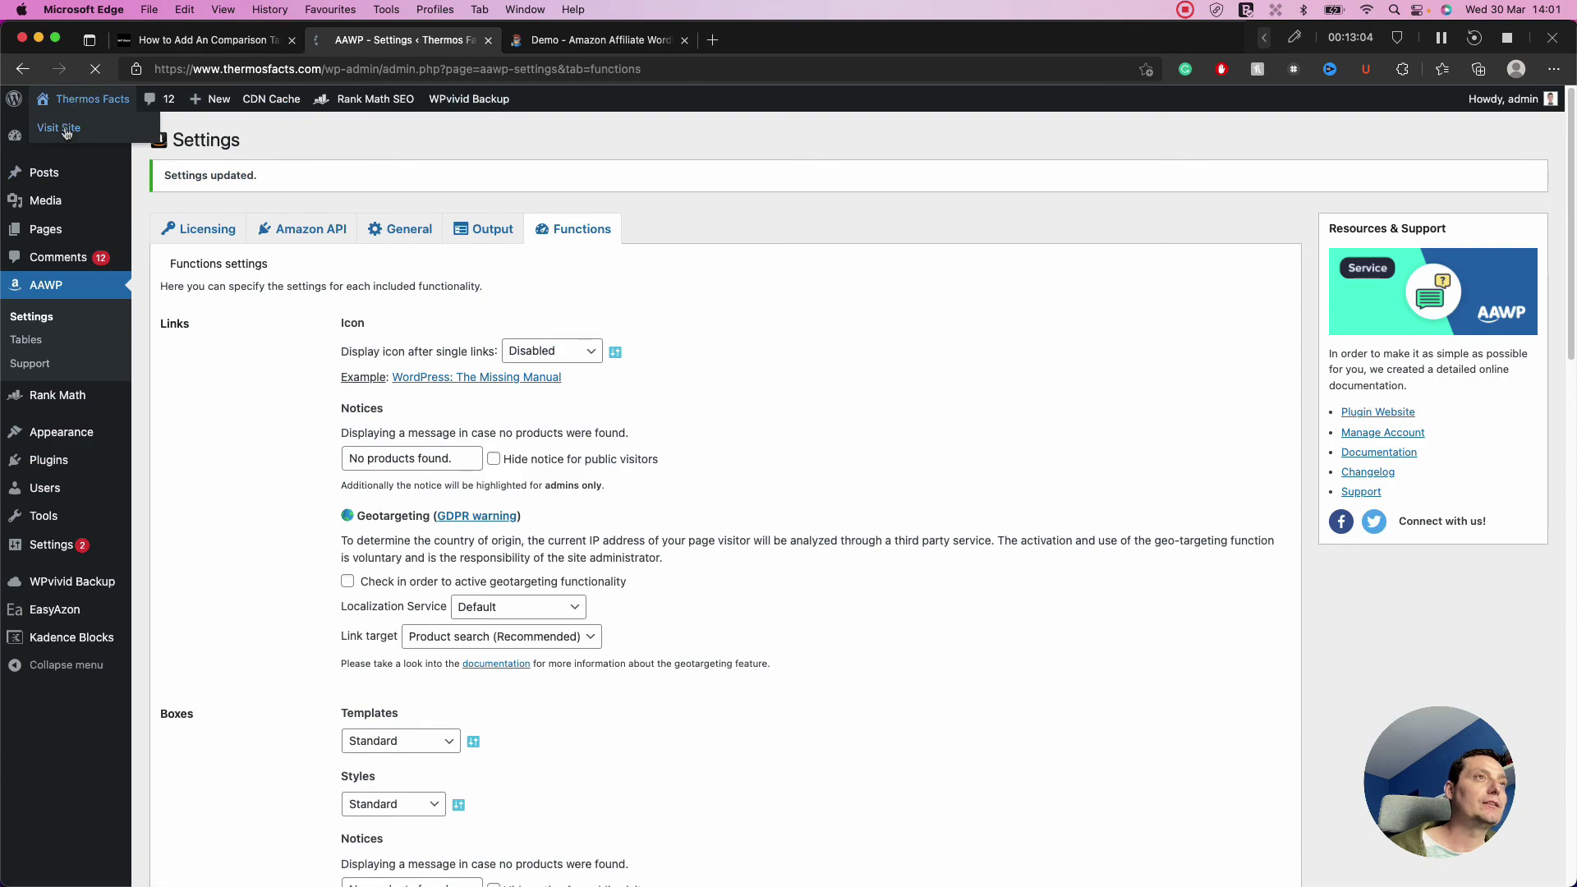
{"action": "scroll", "coordinate": [723, 345], "scroll_direction": "down", "scroll_amount": 1}
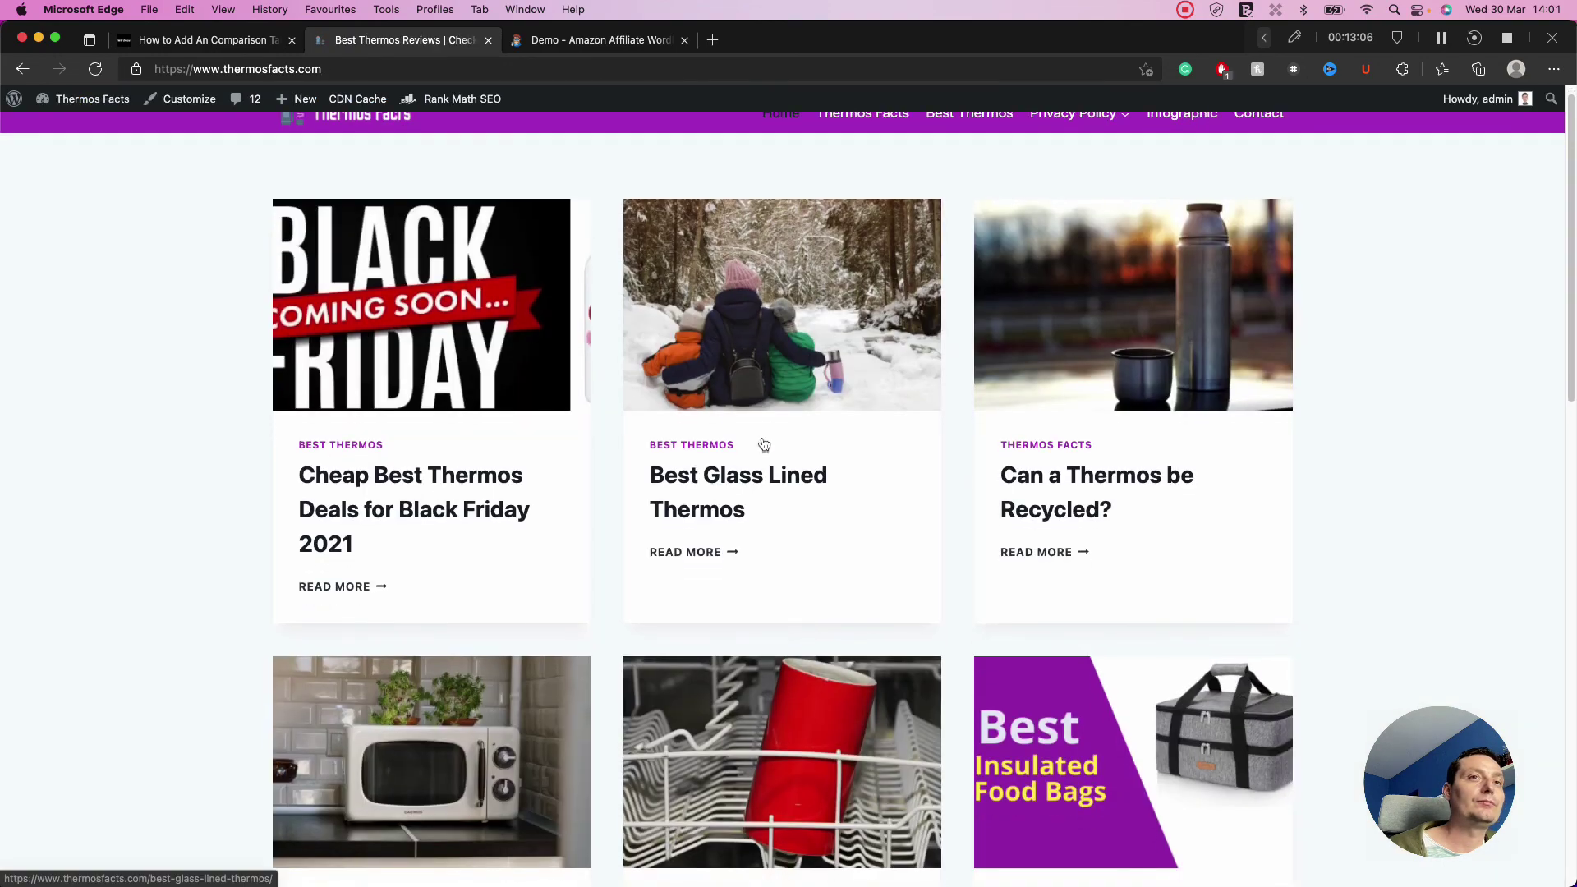
Step: Open the "Best Glass Lined Thermos" post and check the highlighted Price row colors in its comparison table
{"action": "left_click", "coordinate": [750, 486]}
{"action": "scroll", "coordinate": [746, 476], "scroll_direction": "down", "scroll_amount": 20}
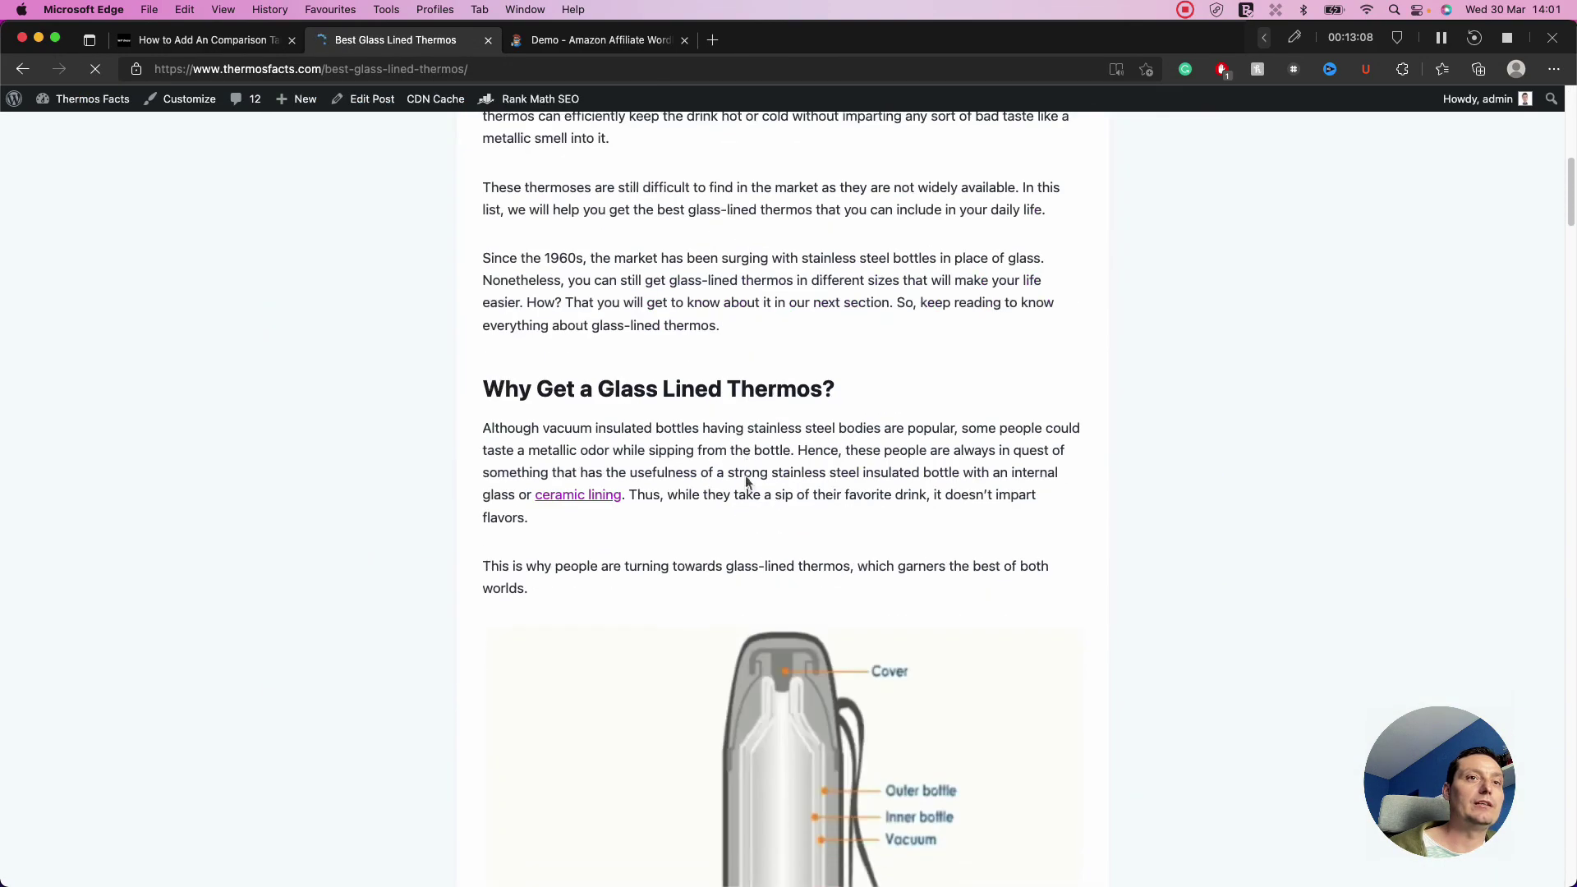
{"action": "scroll", "coordinate": [743, 477], "scroll_direction": "down", "scroll_amount": 15}
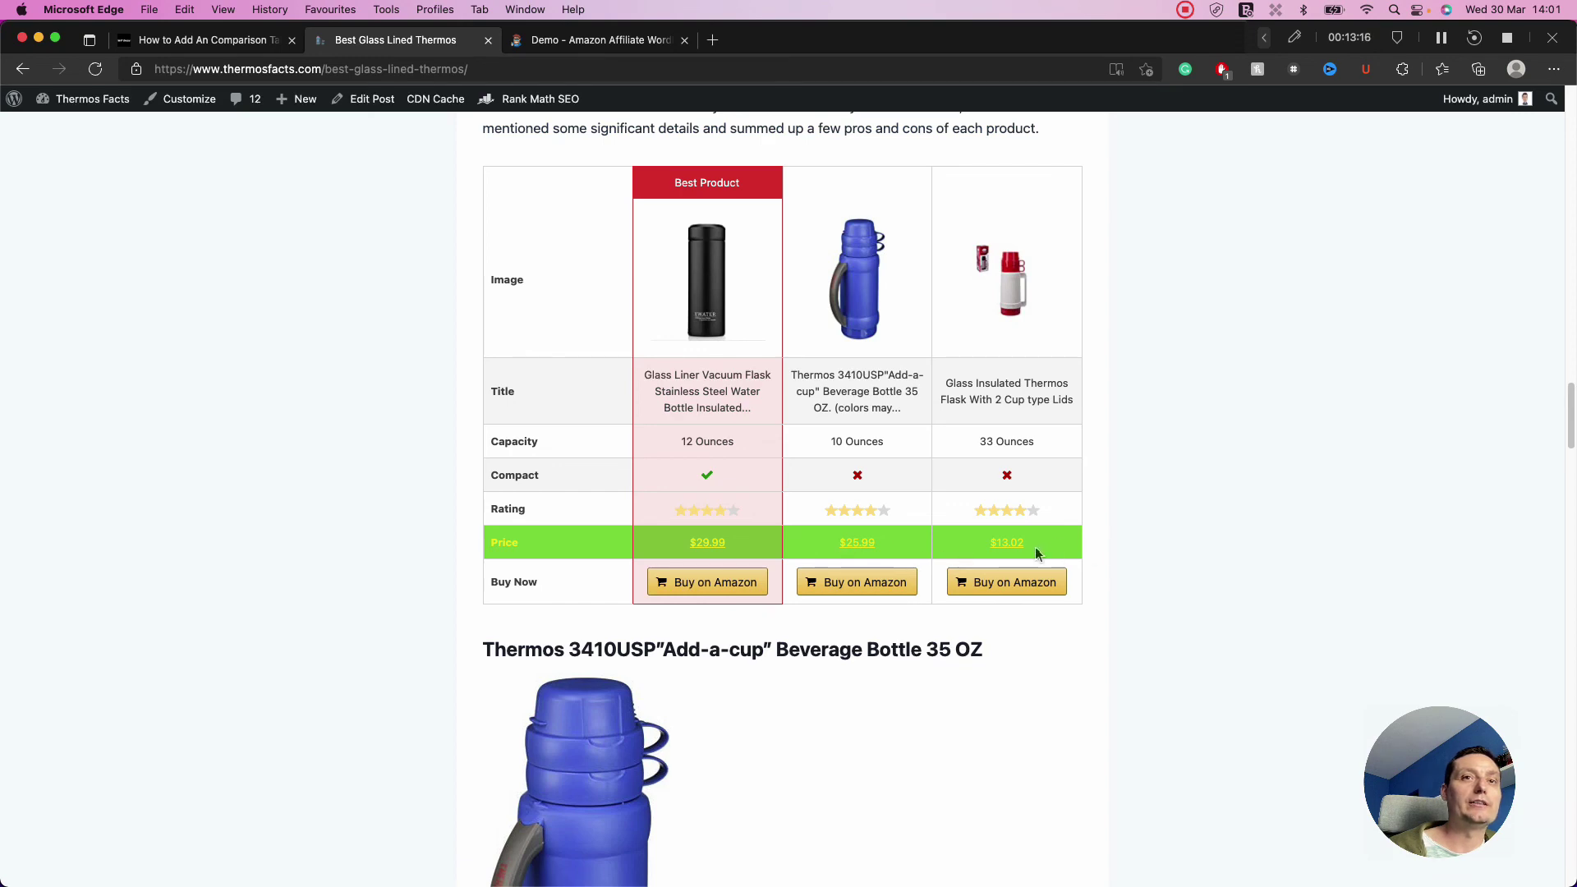
{"action": "scroll", "coordinate": [789, 471], "scroll_direction": "up", "scroll_amount": 3}
Step: Return to the home page, open the "Can a Thermos be Recycled?" post and check its comparison table's highlighted row colors
{"action": "left_click", "coordinate": [22, 70]}
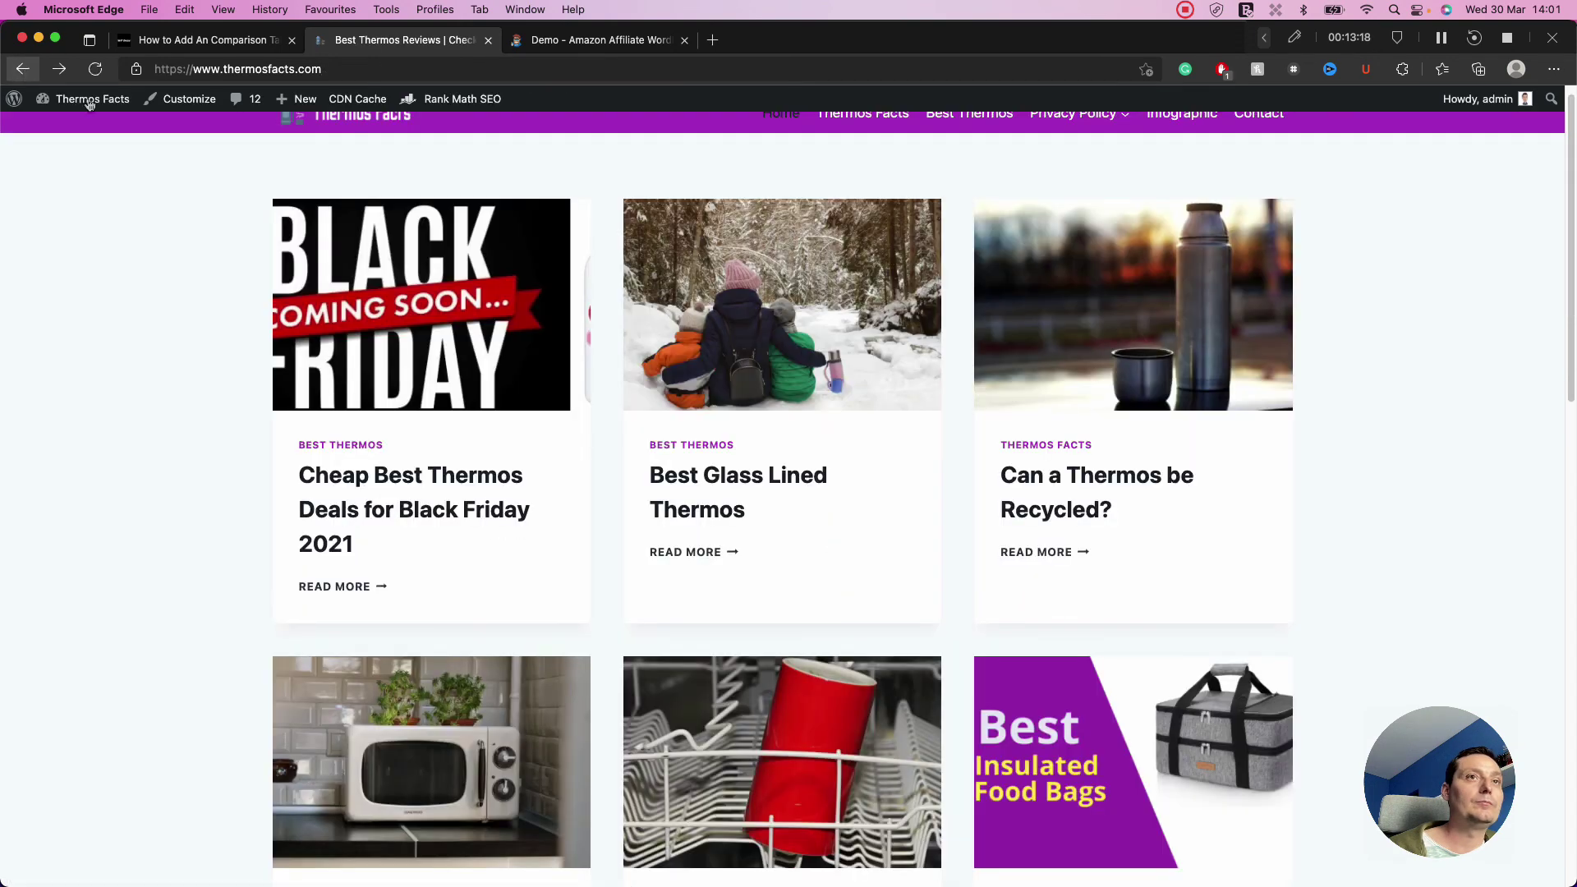
{"action": "left_click", "coordinate": [1053, 484]}
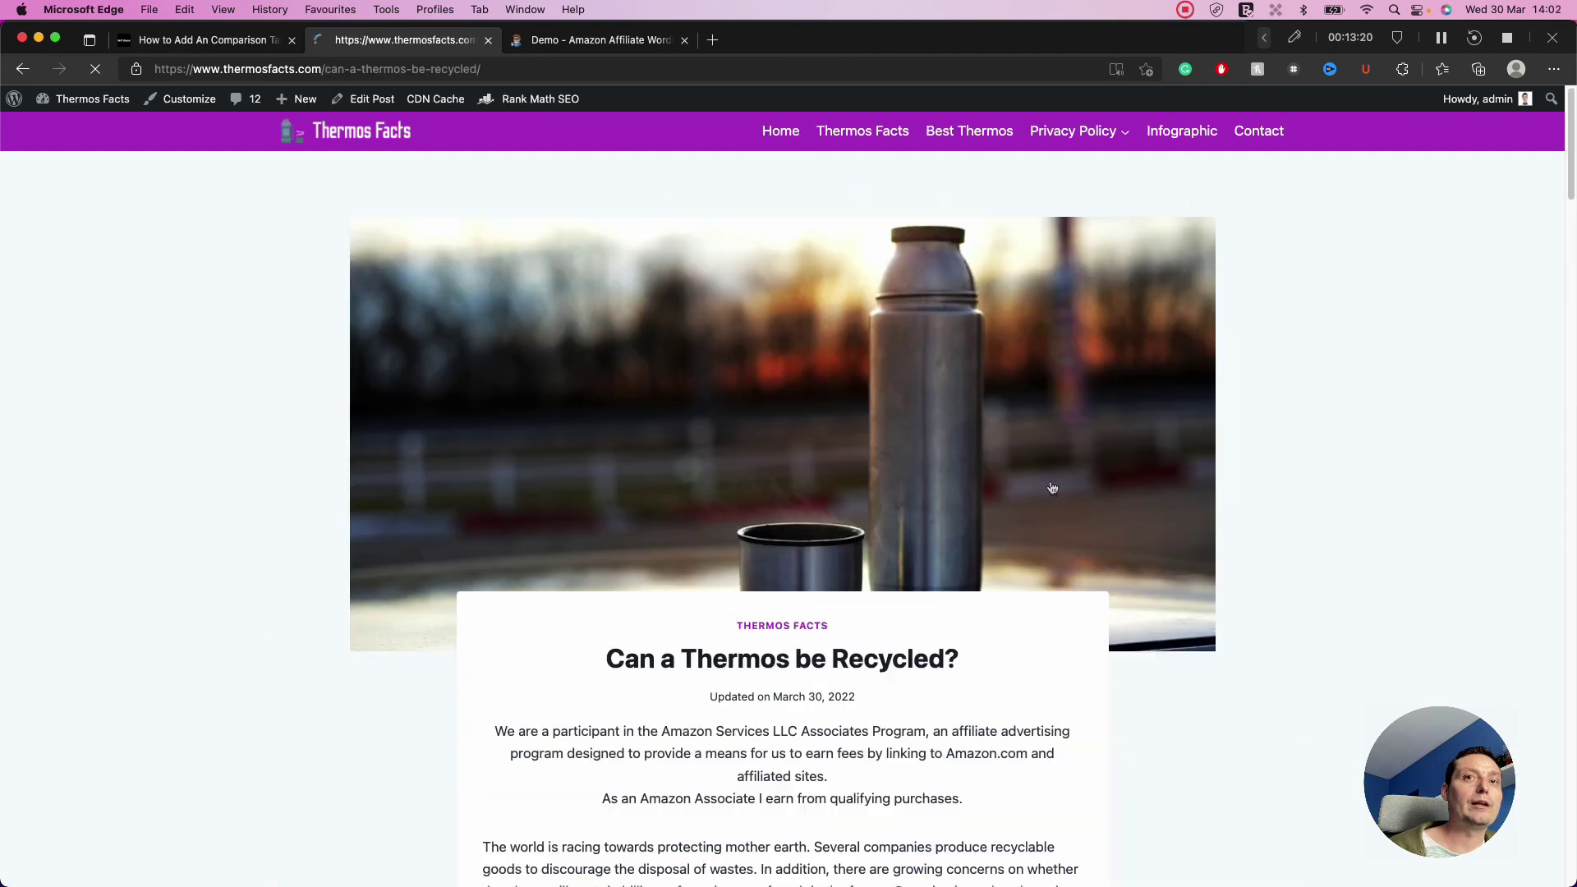
{"action": "scroll", "coordinate": [1052, 488], "scroll_direction": "down", "scroll_amount": 20}
{"action": "scroll", "coordinate": [968, 440], "scroll_direction": "up", "scroll_amount": 10}
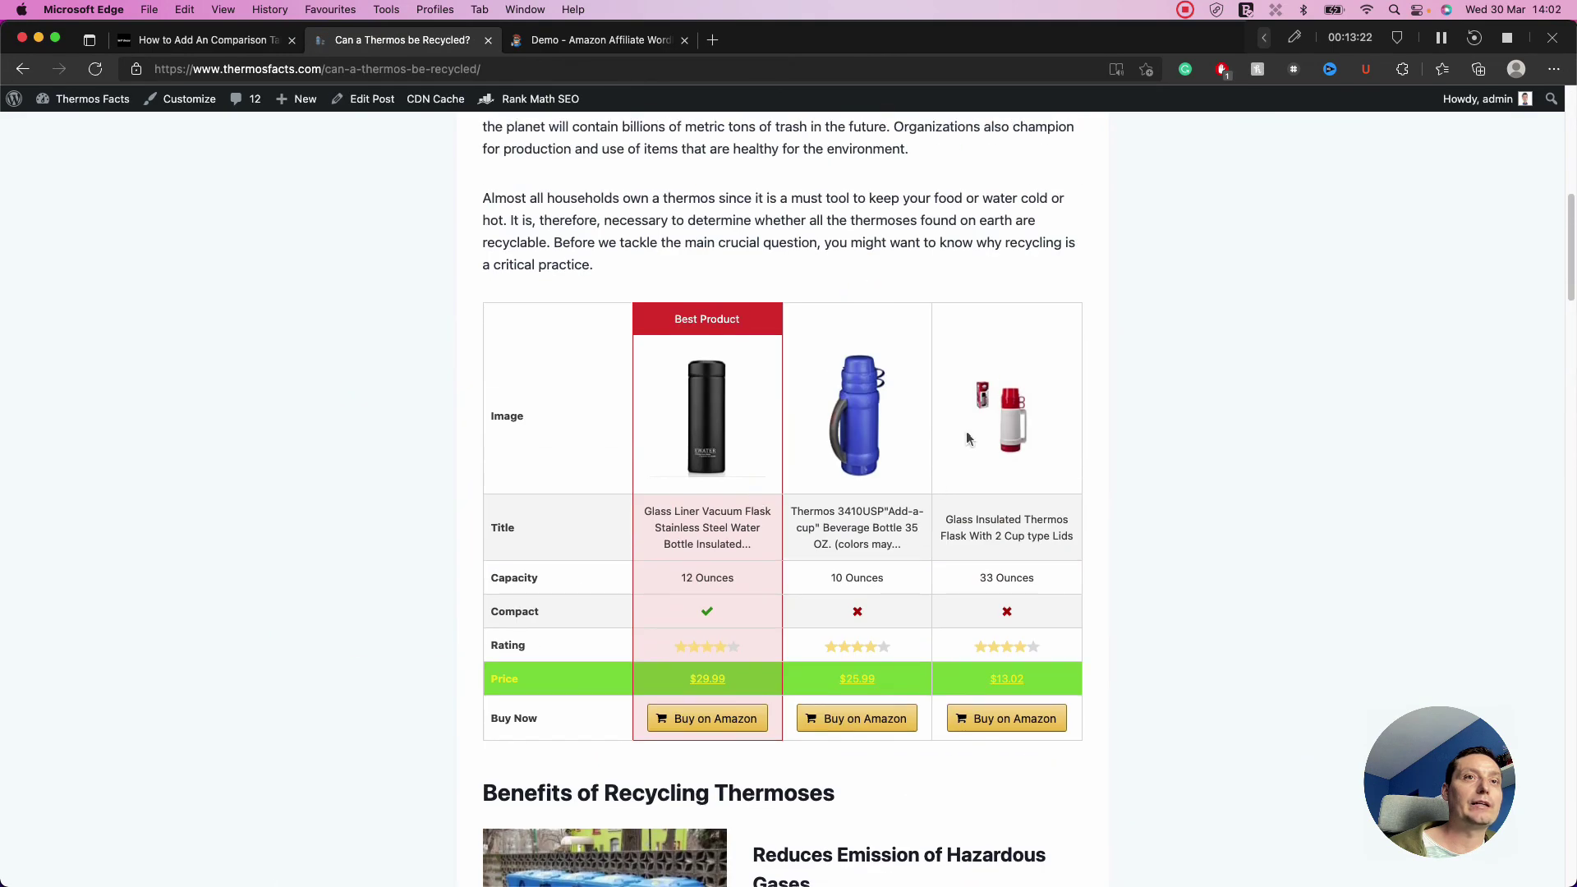
{"action": "scroll", "coordinate": [1010, 472], "scroll_direction": "up", "scroll_amount": 1}
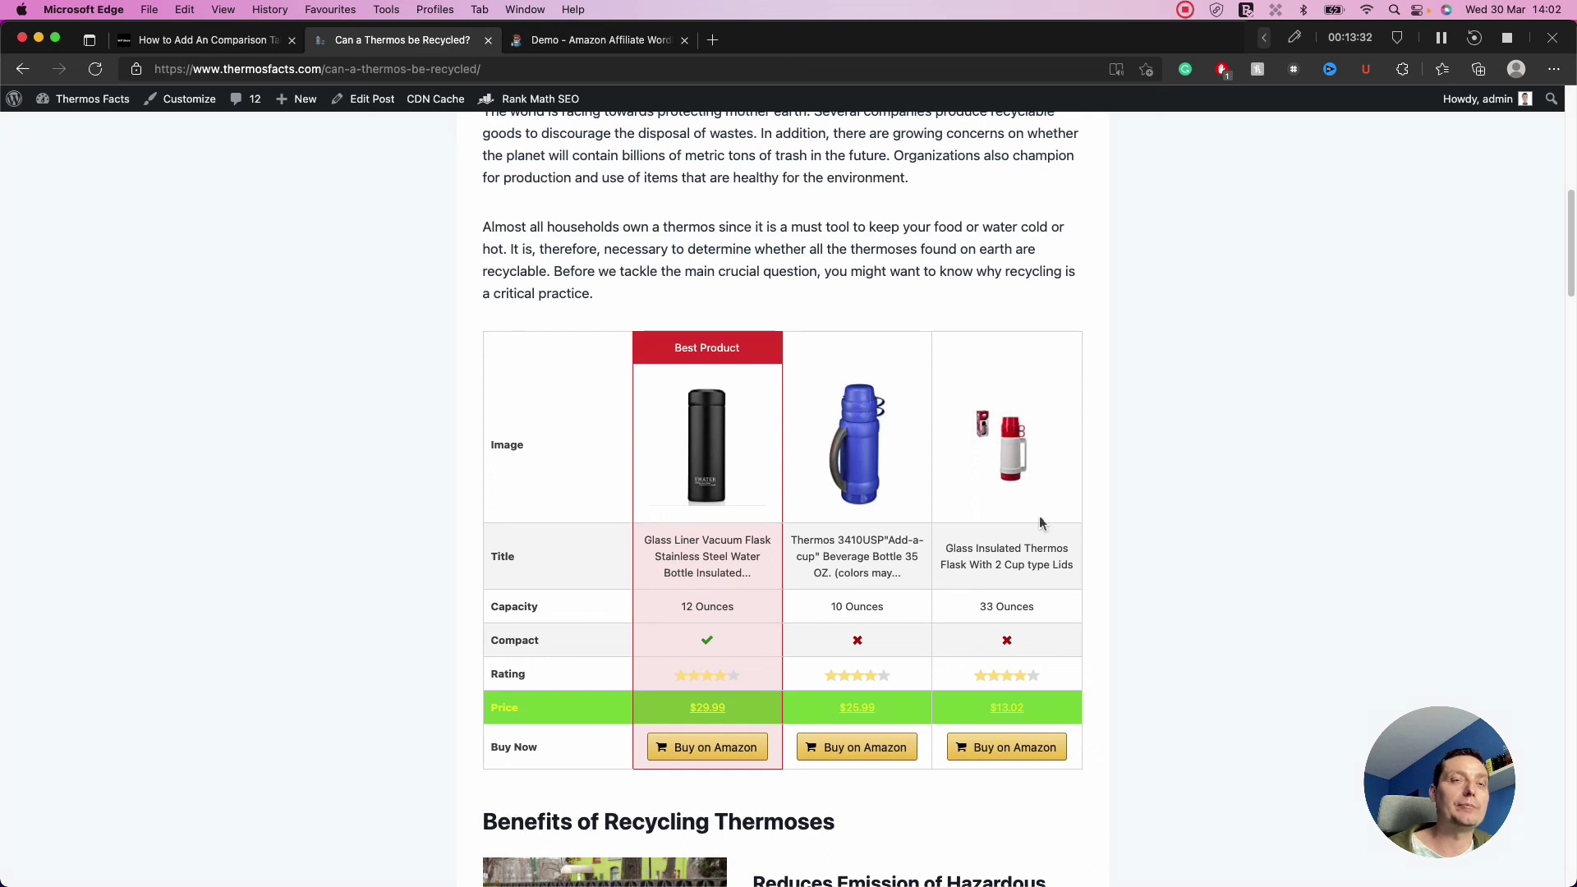
{"action": "scroll", "coordinate": [1040, 523], "scroll_direction": "up", "scroll_amount": 5}
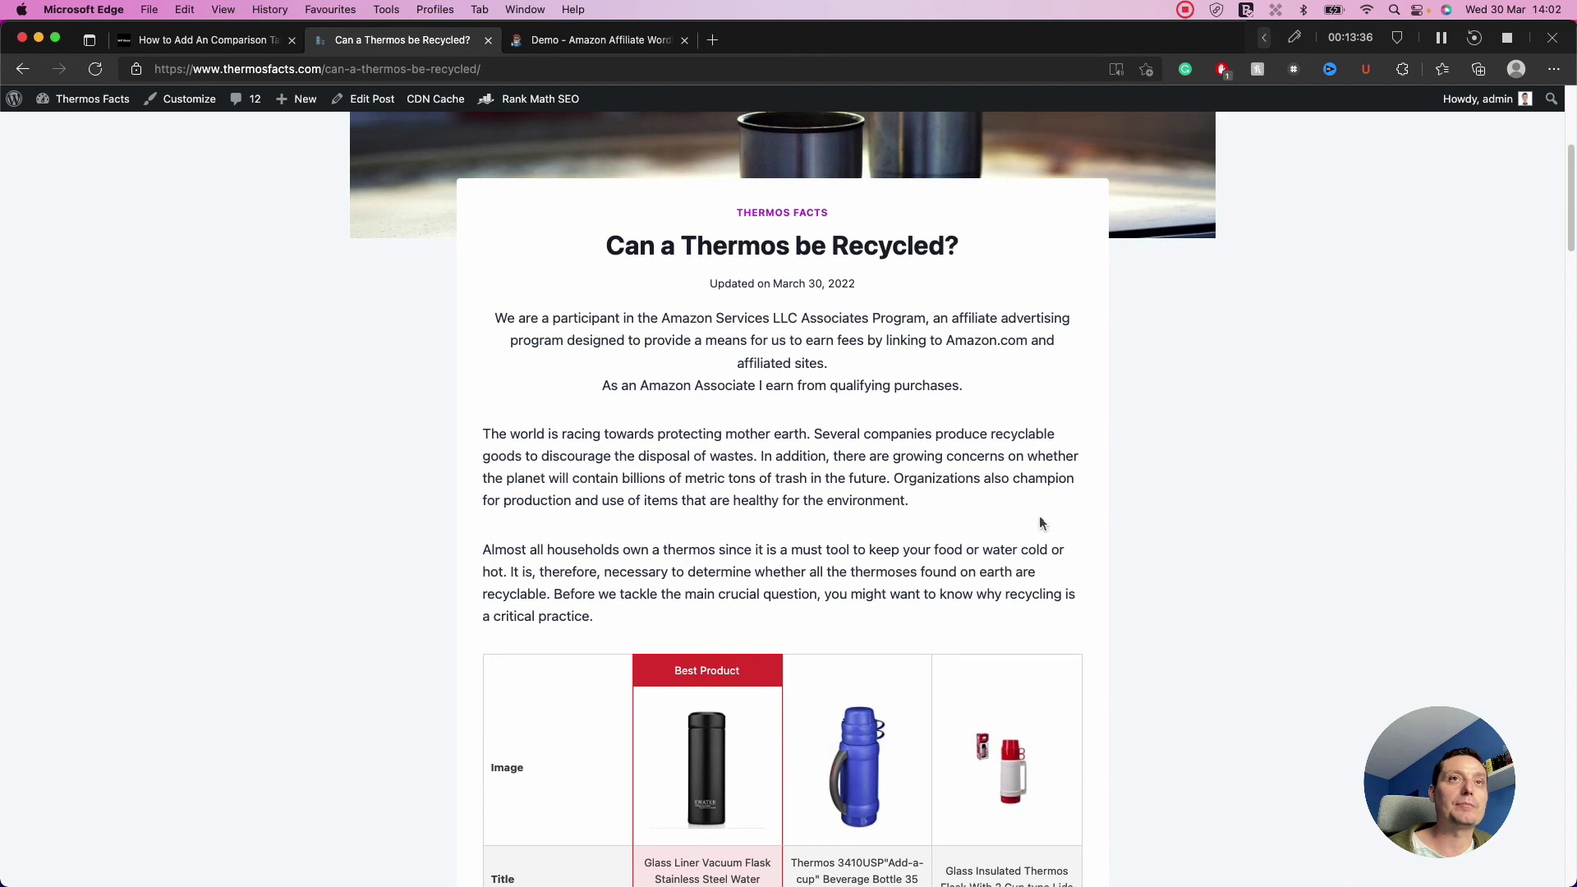
{"action": "scroll", "coordinate": [1040, 523], "scroll_direction": "down", "scroll_amount": 3}
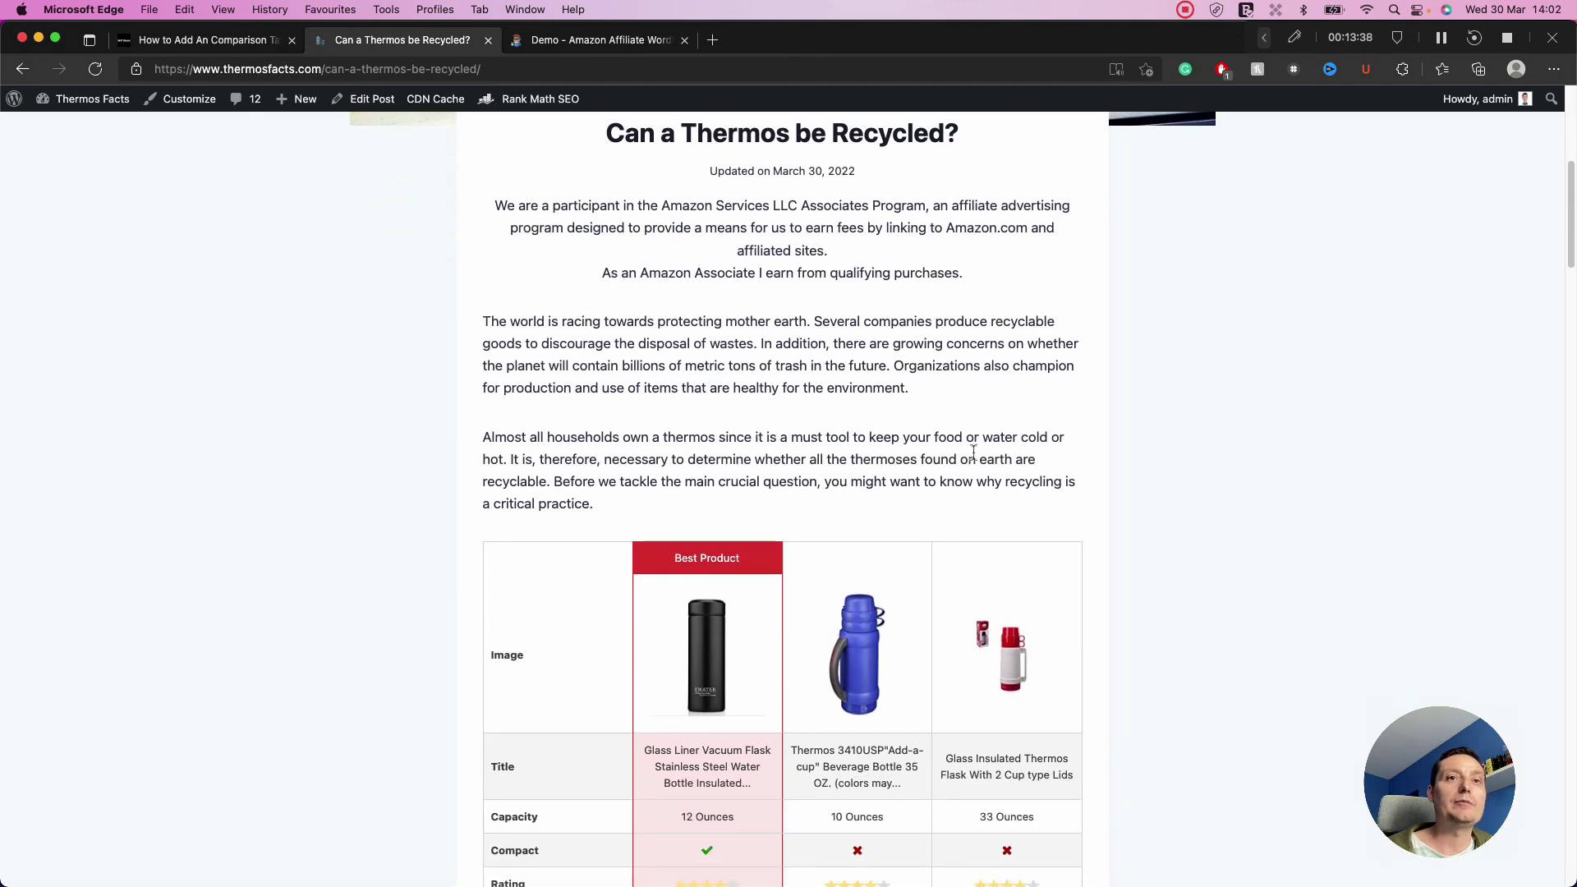
{"action": "scroll", "coordinate": [973, 454], "scroll_direction": "down", "scroll_amount": 3}
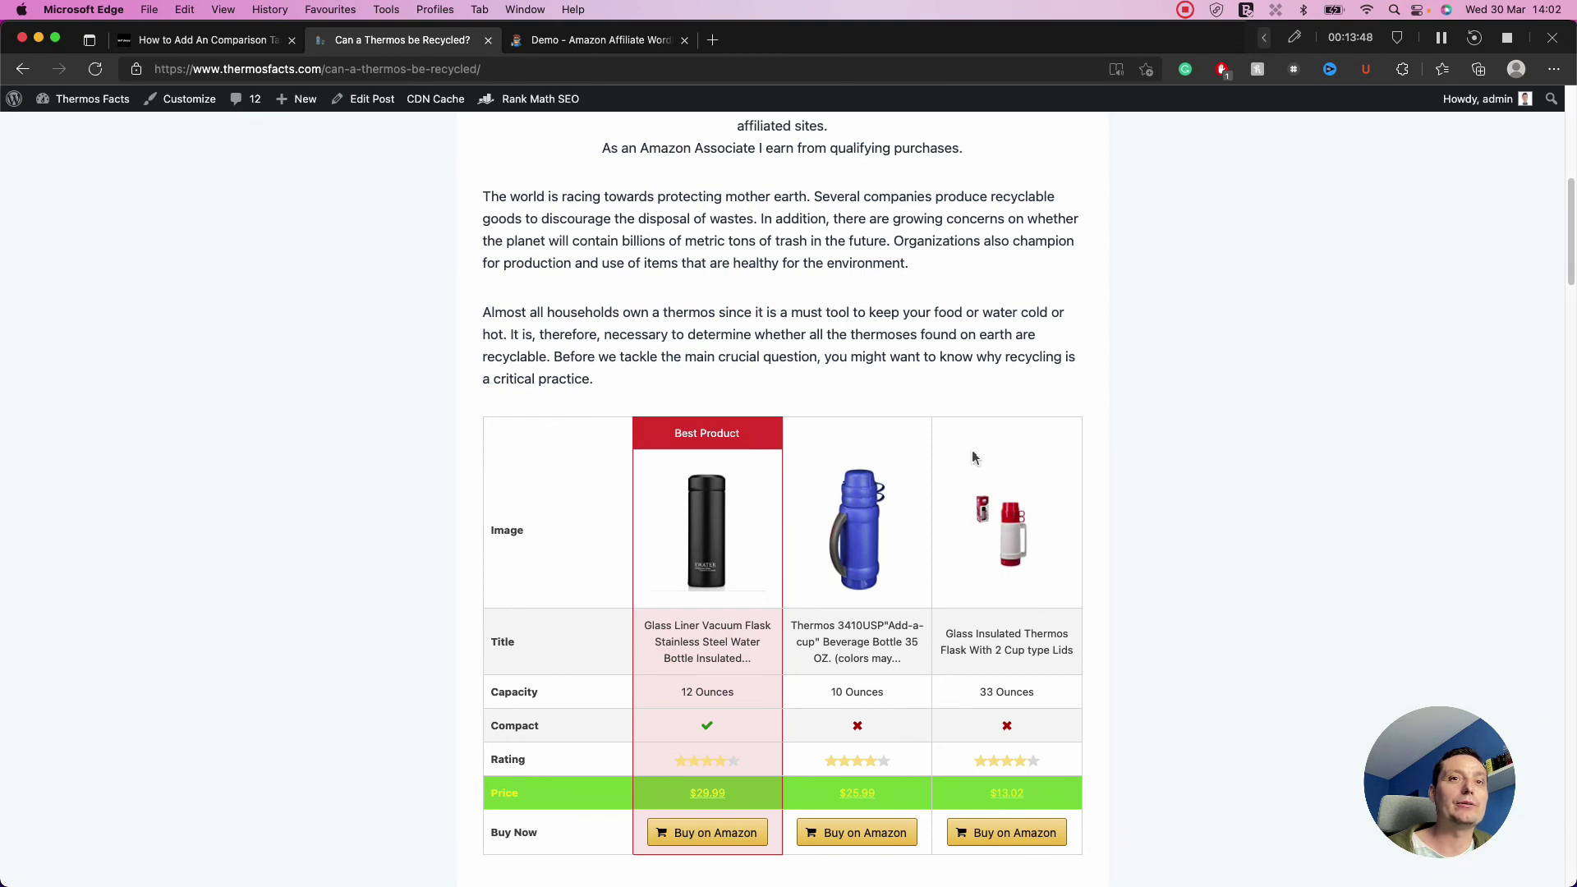
{"action": "scroll", "coordinate": [973, 457], "scroll_direction": "down", "scroll_amount": 5}
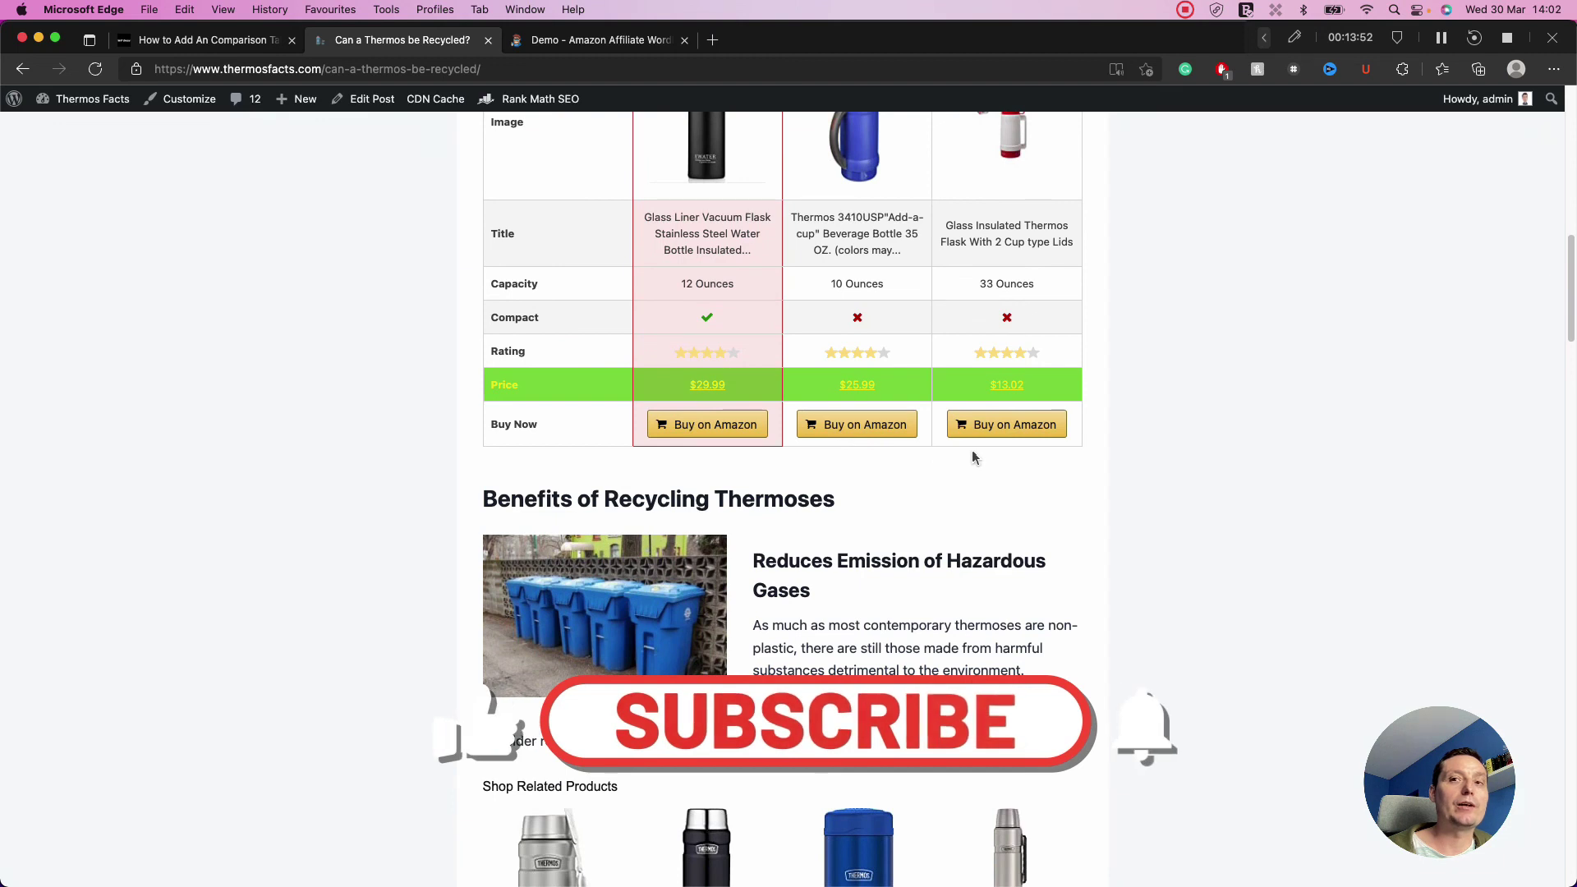
{"action": "scroll", "coordinate": [973, 458], "scroll_direction": "up", "scroll_amount": 2}
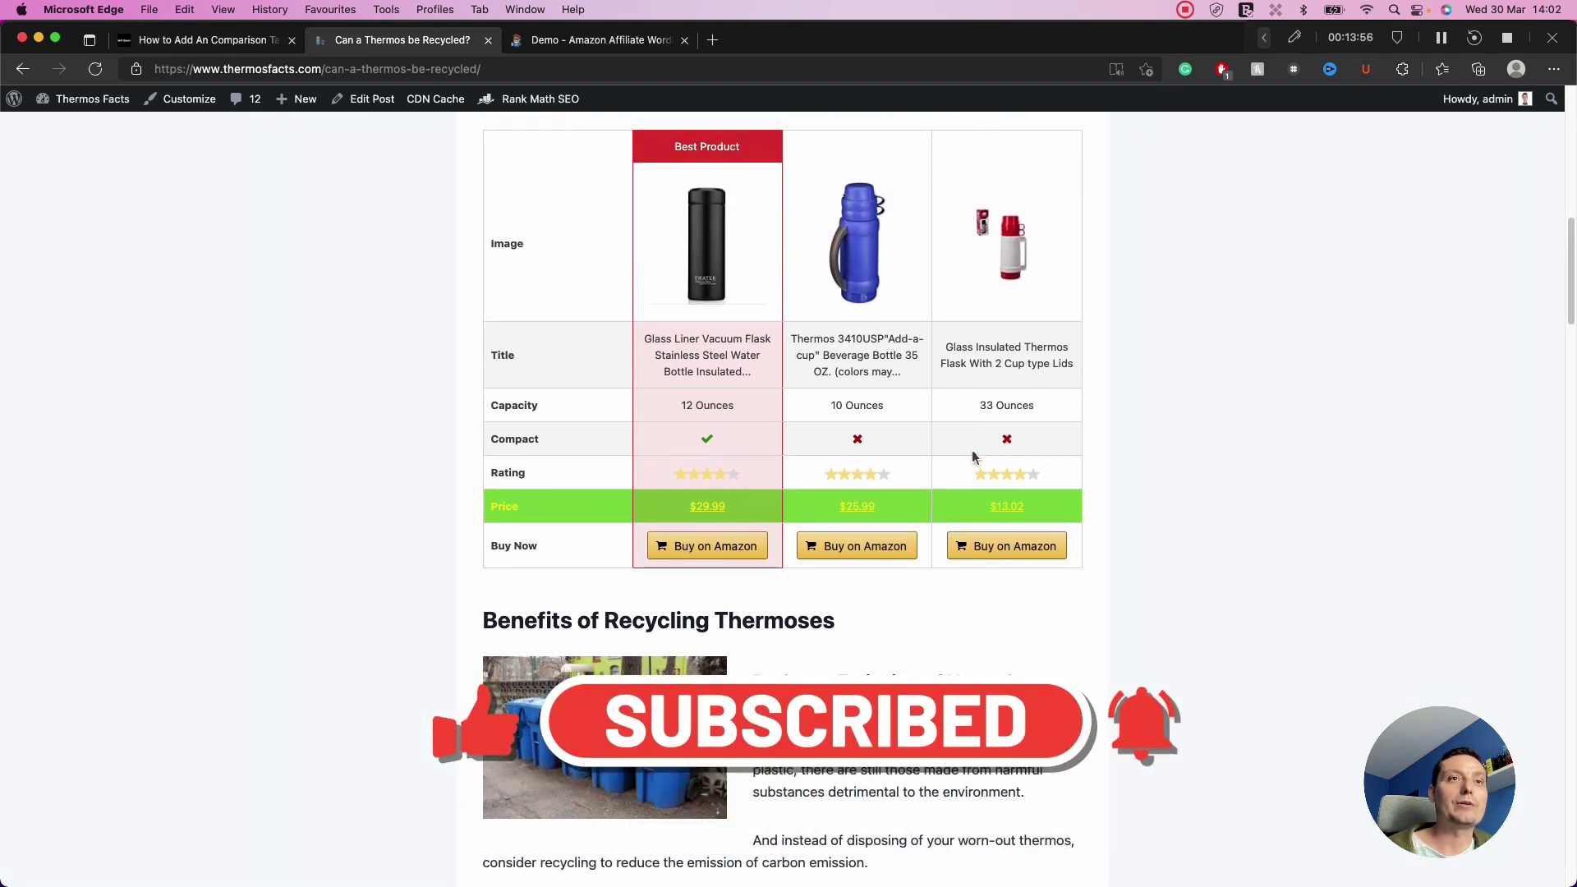
{"action": "scroll", "coordinate": [973, 458], "scroll_direction": "up", "scroll_amount": 5}
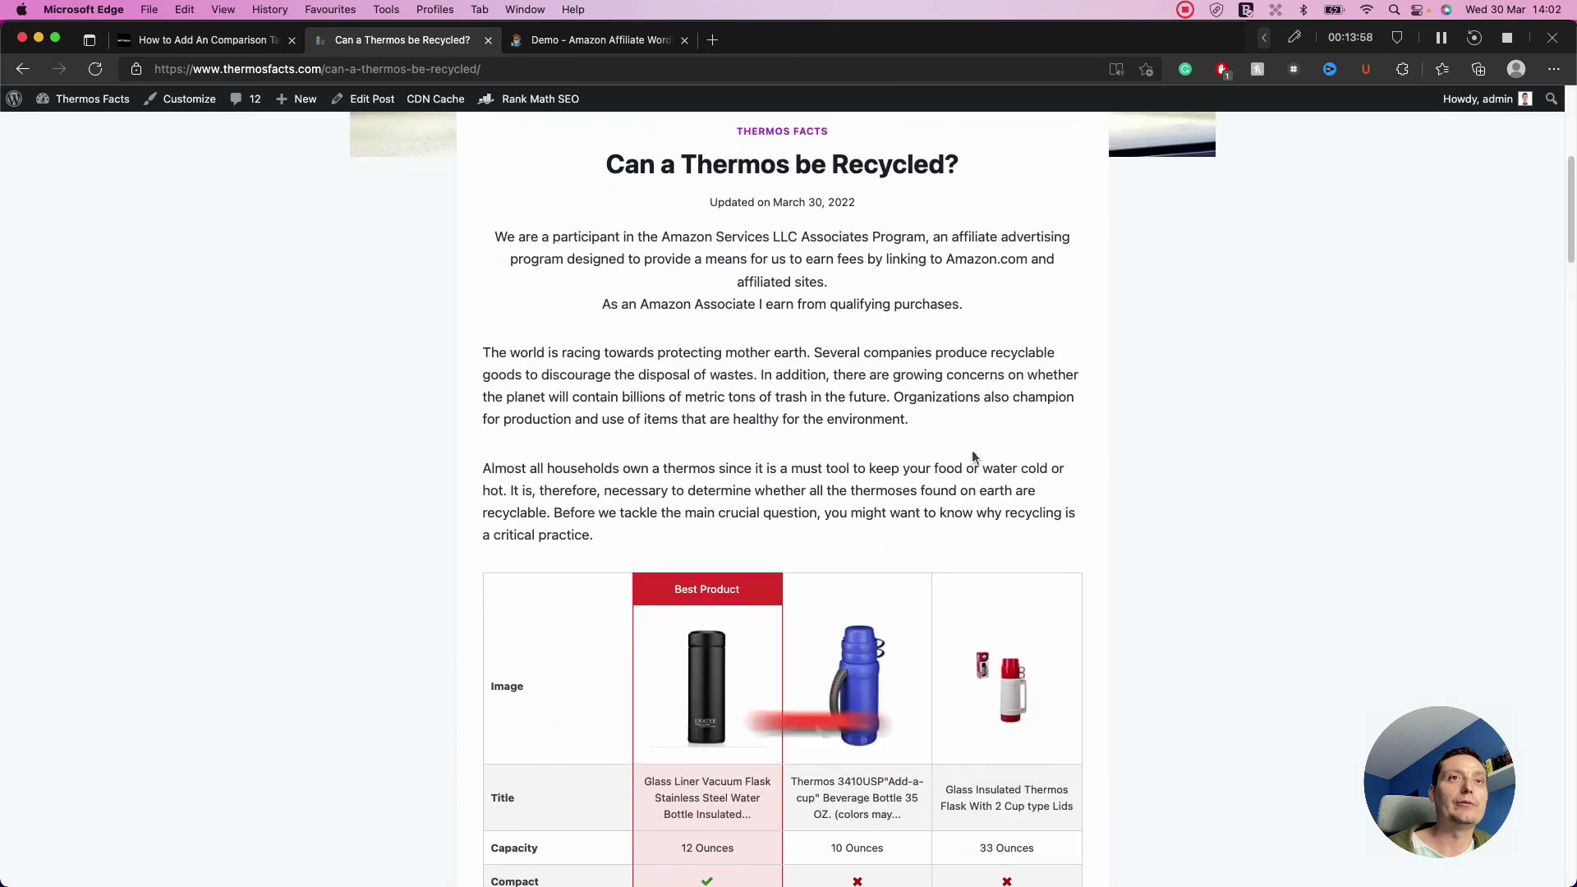